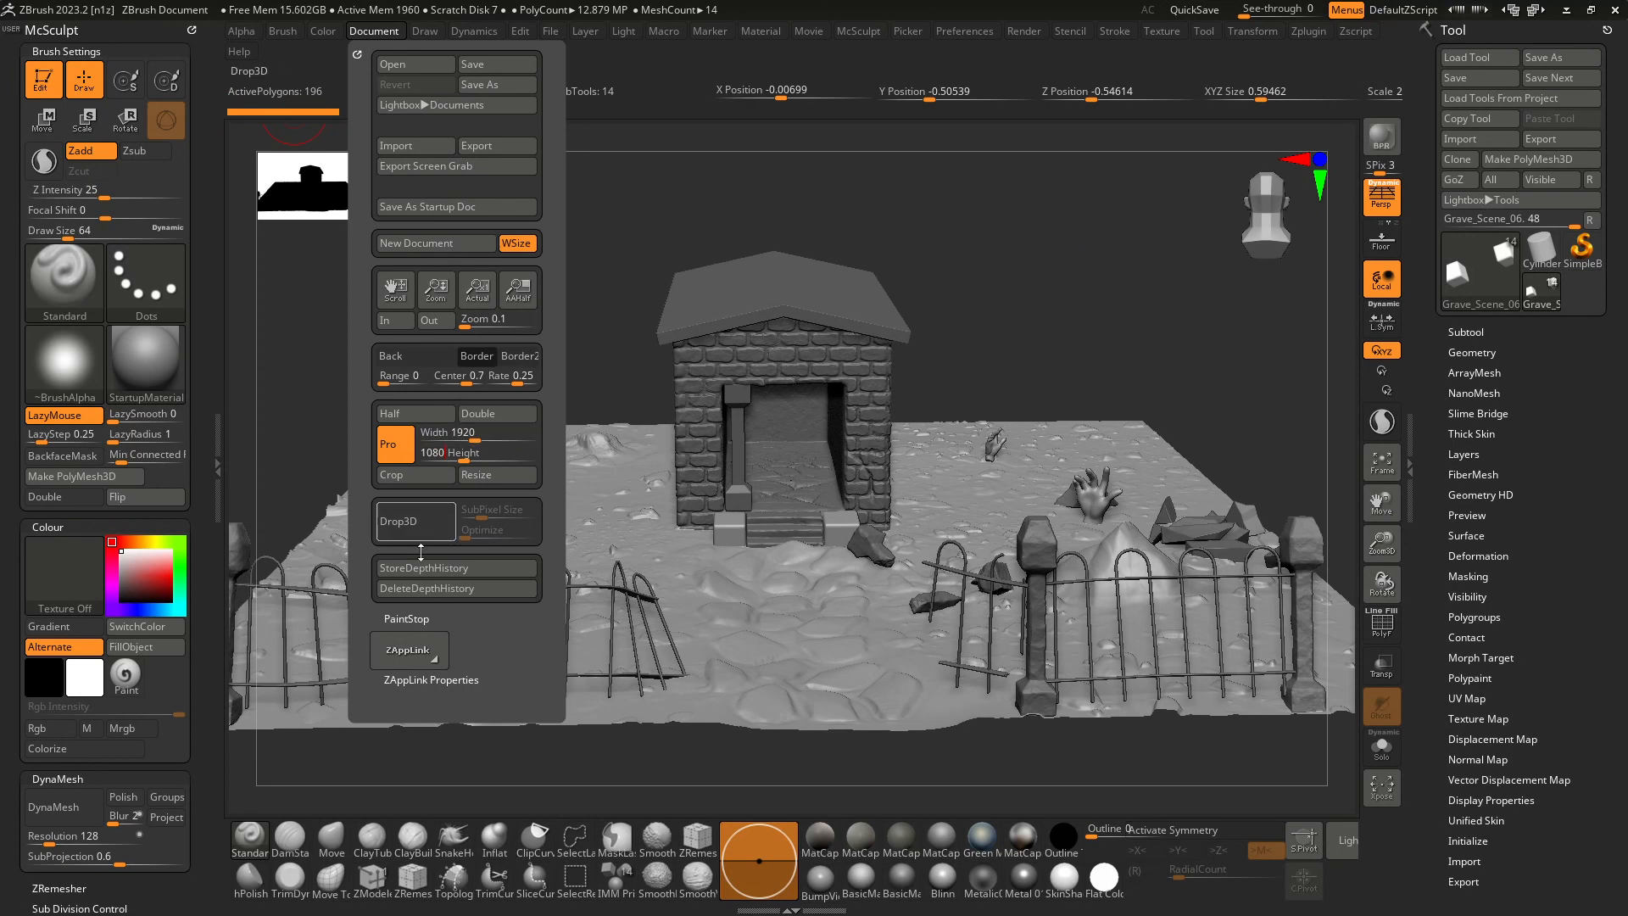
# Resize the document to 1920 by 1080, then redraw the graveyard scene on a cleared canvas in Edit mode.
pyautogui.click(492, 475)
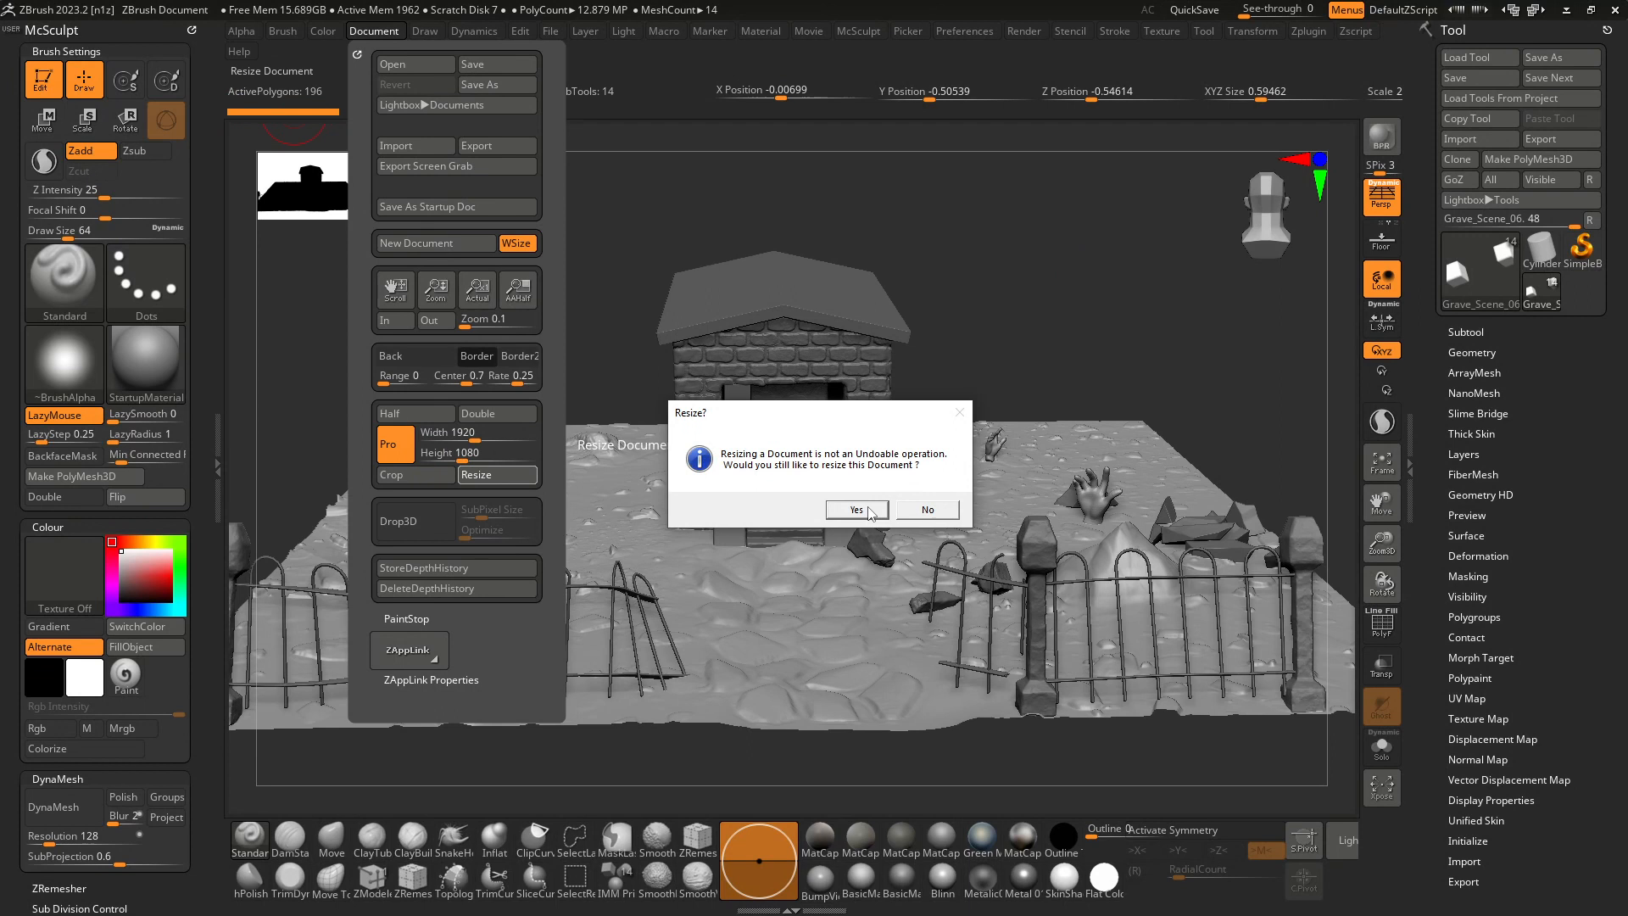
pyautogui.click(856, 510)
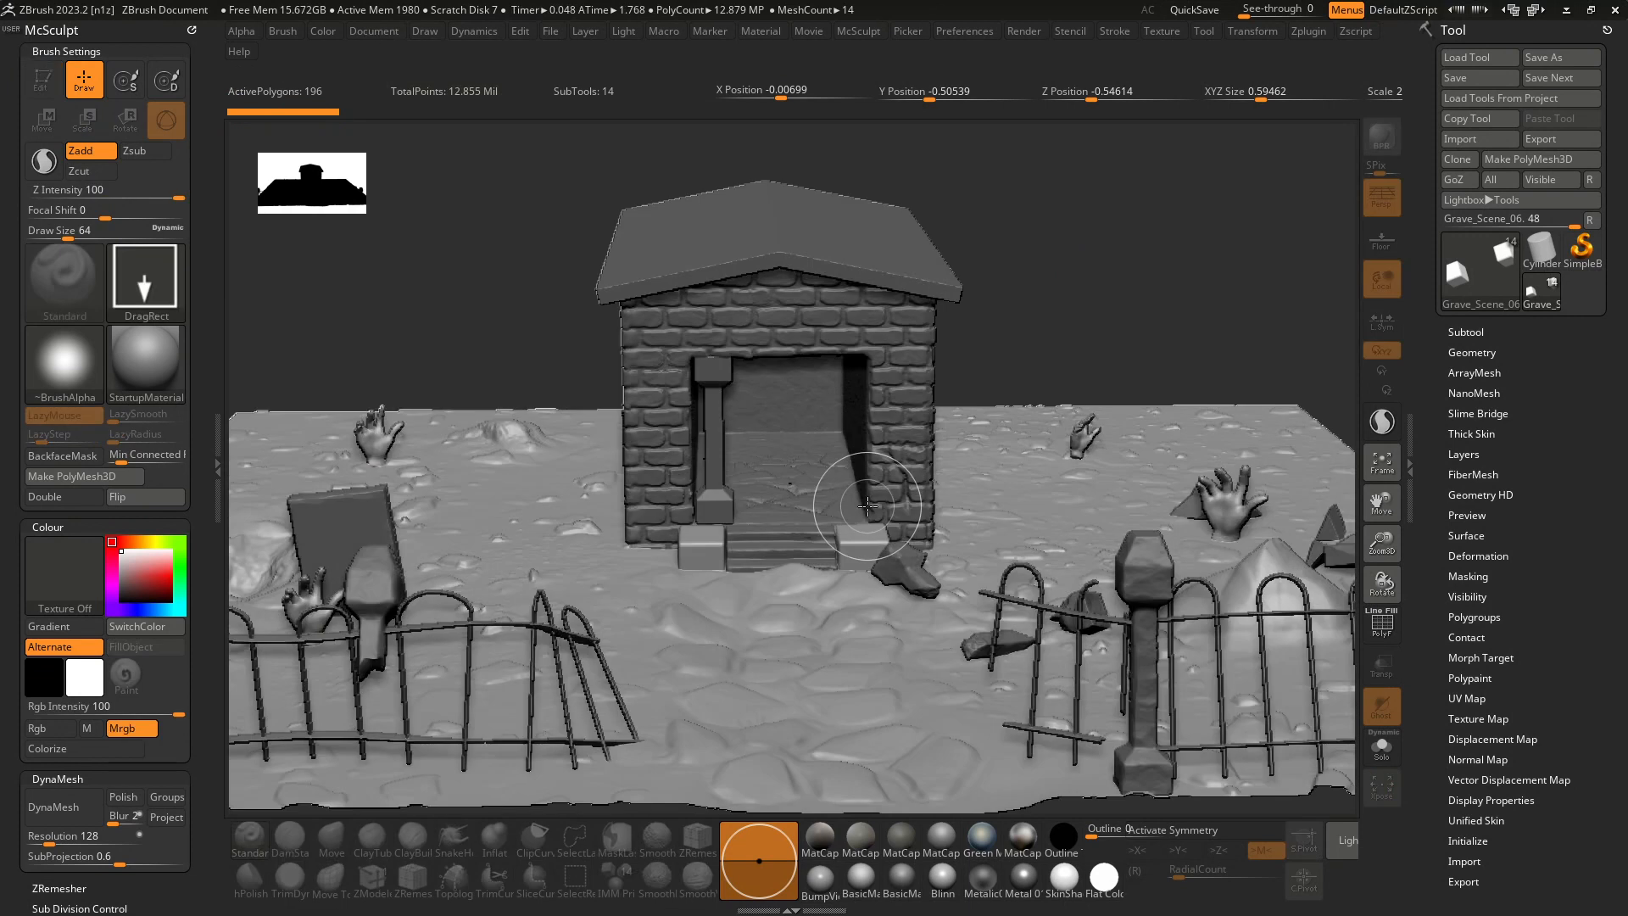
pyautogui.hotkey('ctrl', 'n')
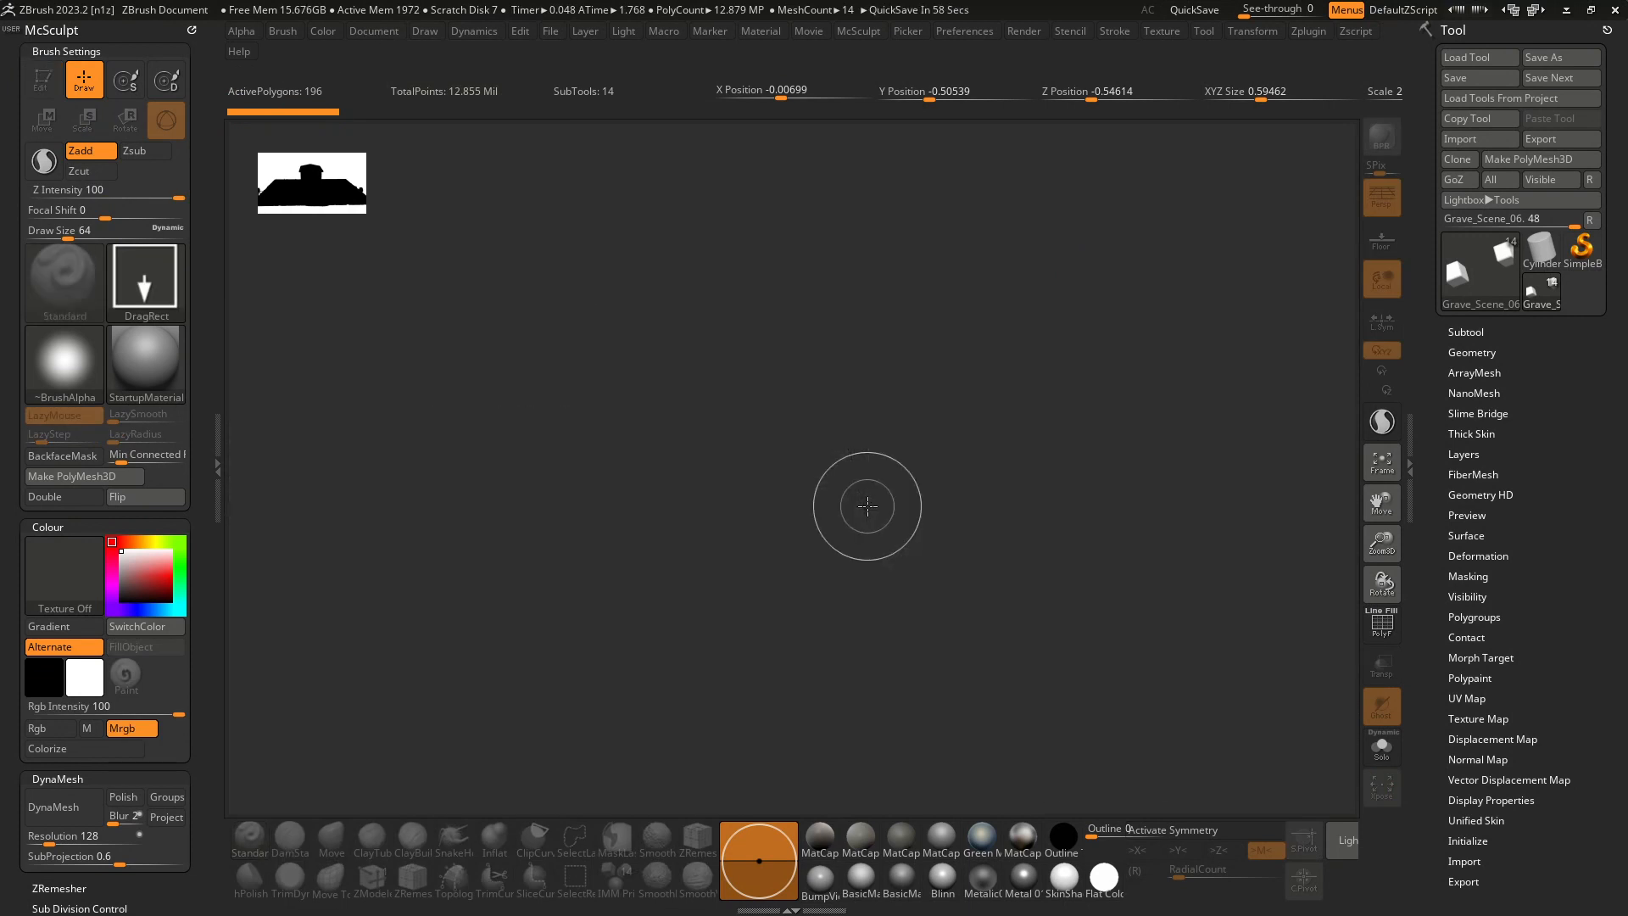
pyautogui.moveTo(767, 403)
pyautogui.mouseDown()
pyautogui.moveTo(883, 605)
pyautogui.moveTo(930, 737)
pyautogui.mouseUp()
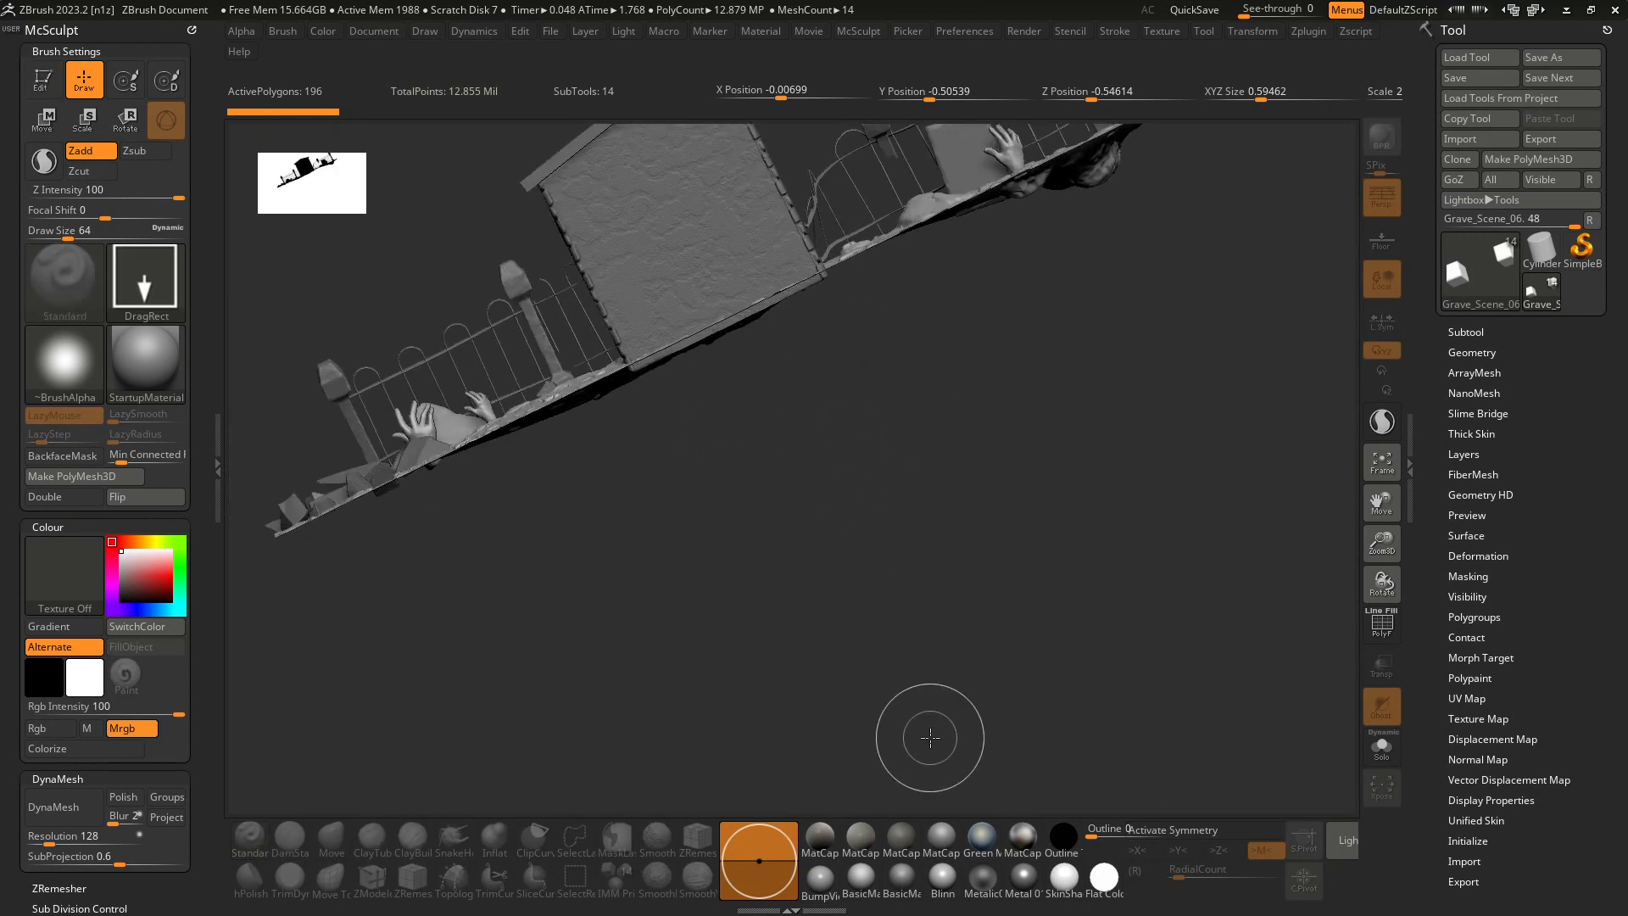
pyautogui.press('t')
pyautogui.moveTo(825, 563)
pyautogui.mouseDown()
pyautogui.moveTo(684, 488)
pyautogui.moveTo(670, 603)
pyautogui.moveTo(594, 551)
pyautogui.mouseUp()
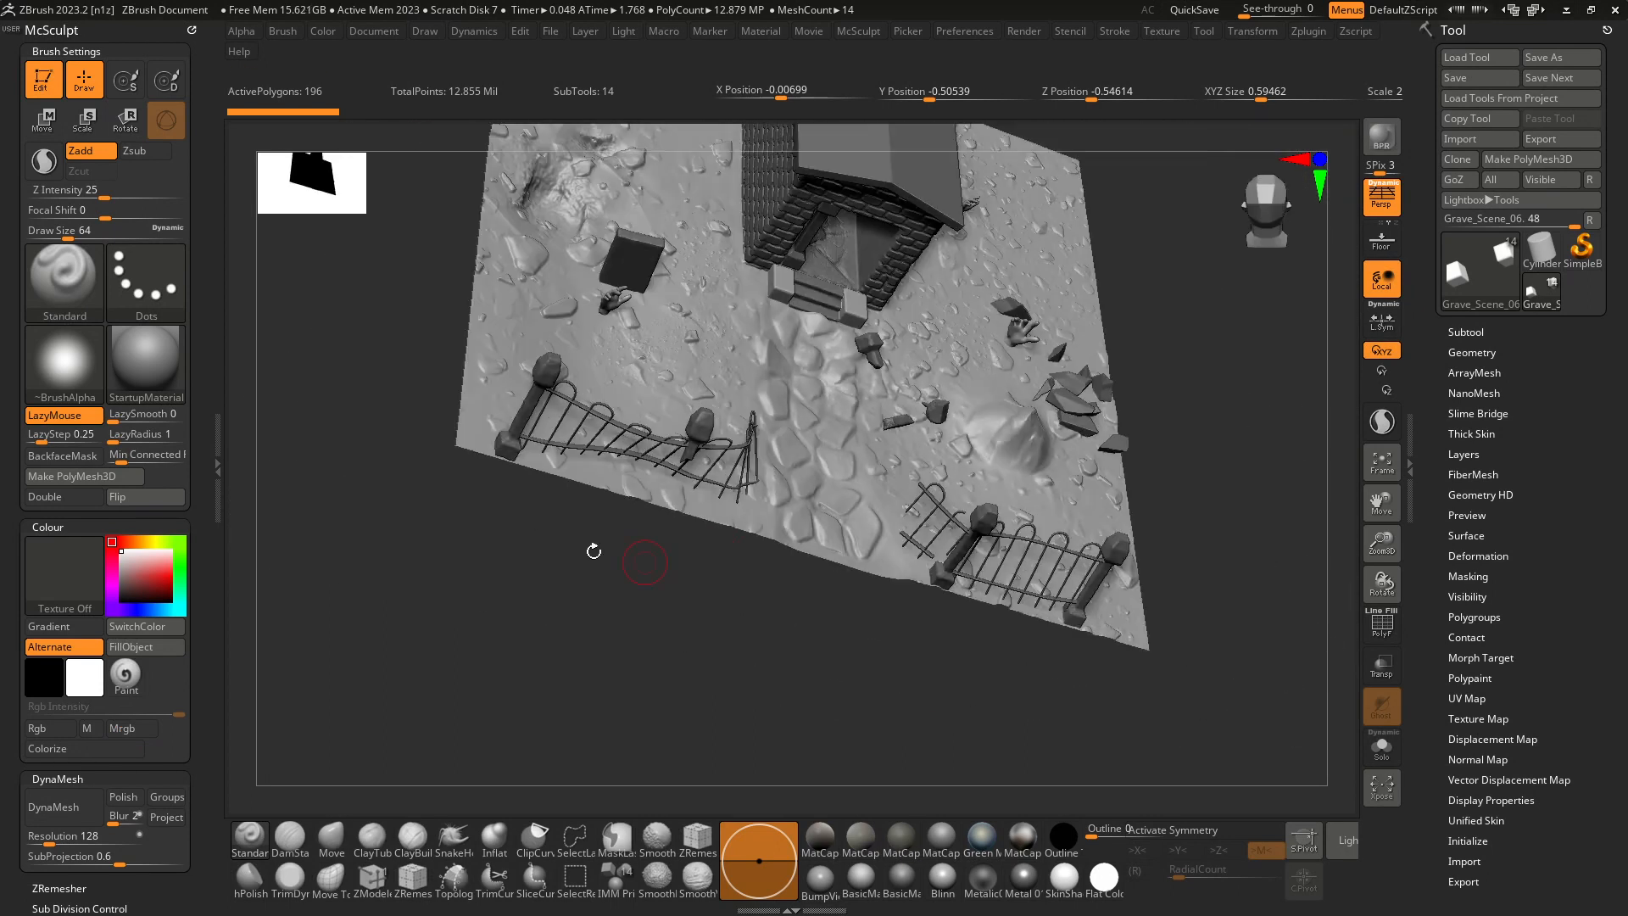
# Zoom the document out slightly so that its full edges fit inside the work area.
pyautogui.click(375, 32)
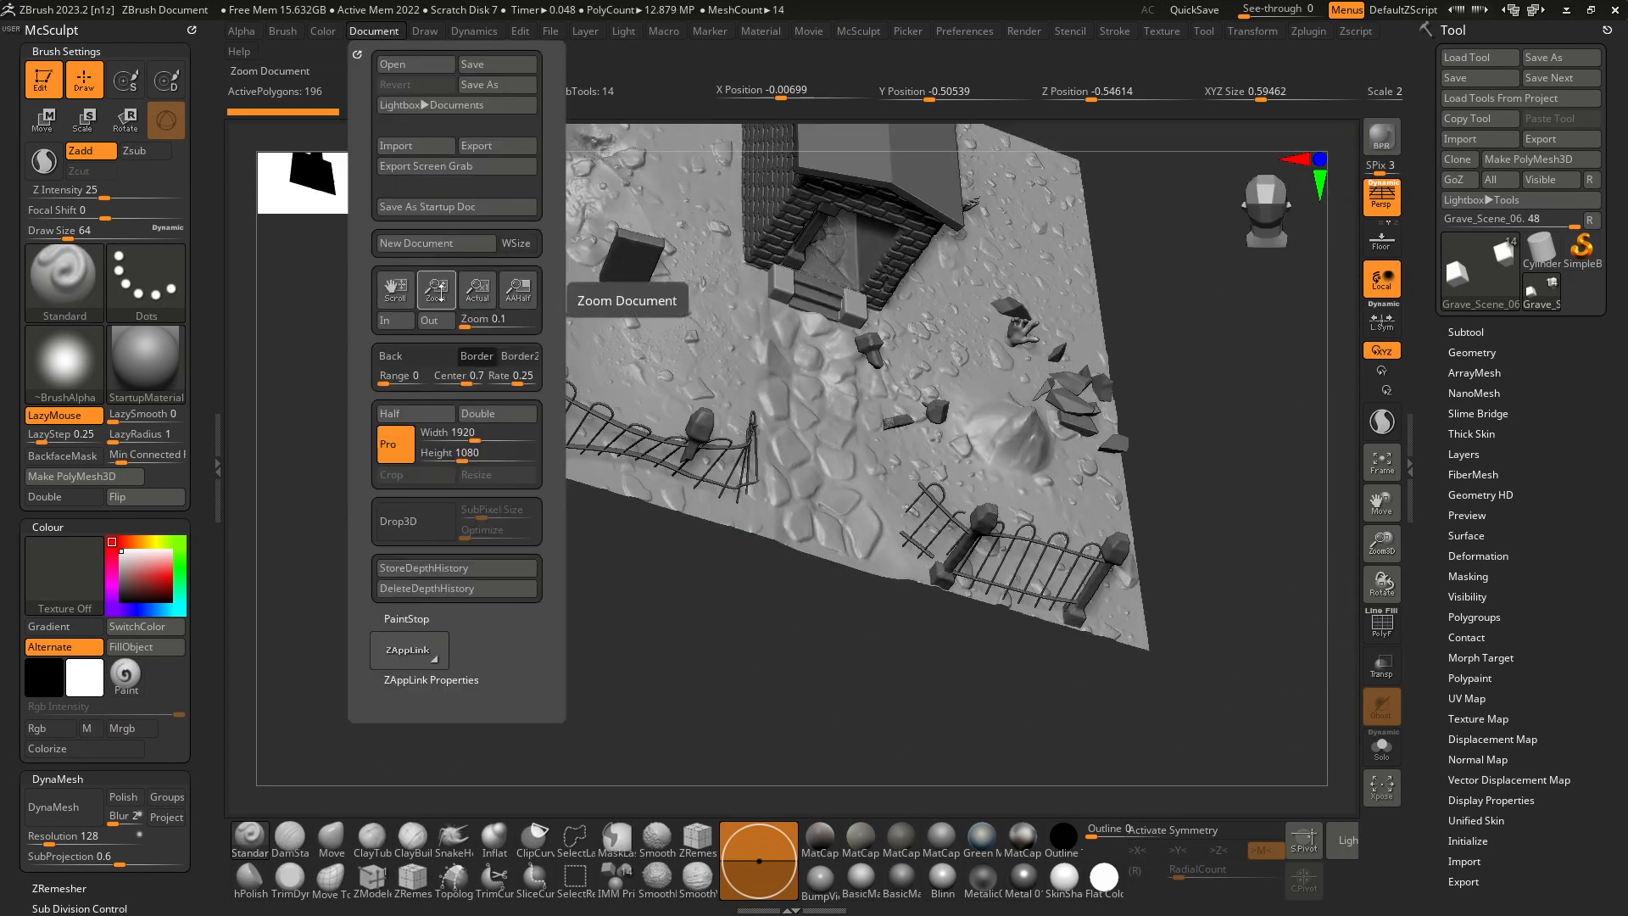
pyautogui.moveTo(436, 288); pyautogui.dragTo(441, 236)
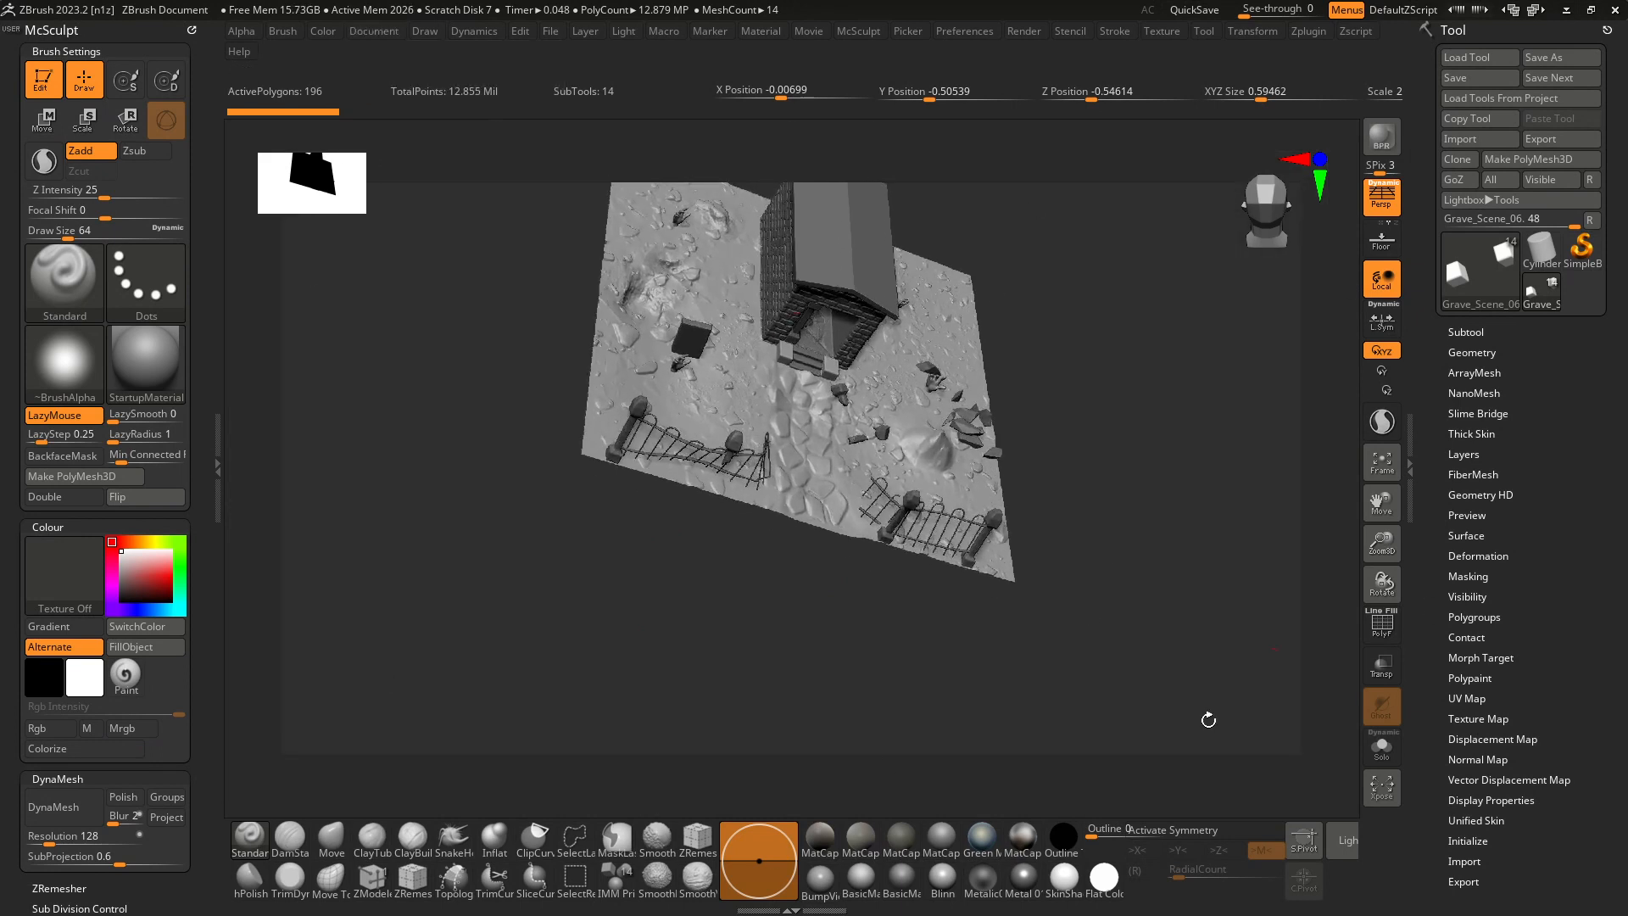
pyautogui.click(371, 31)
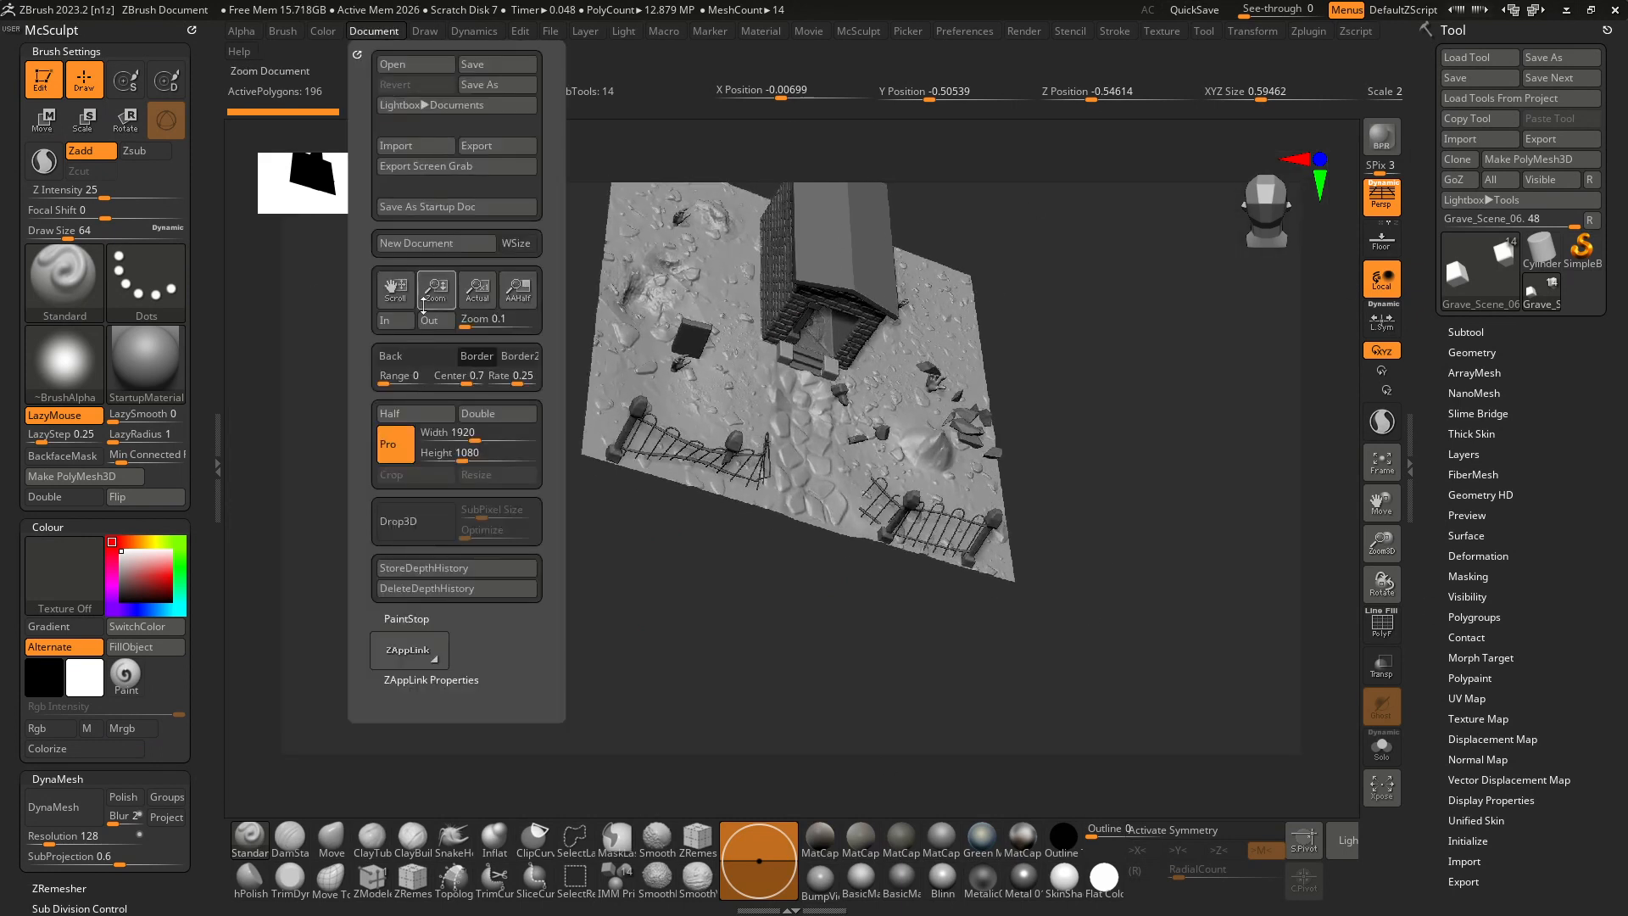
pyautogui.moveTo(432, 293); pyautogui.dragTo(436, 298)
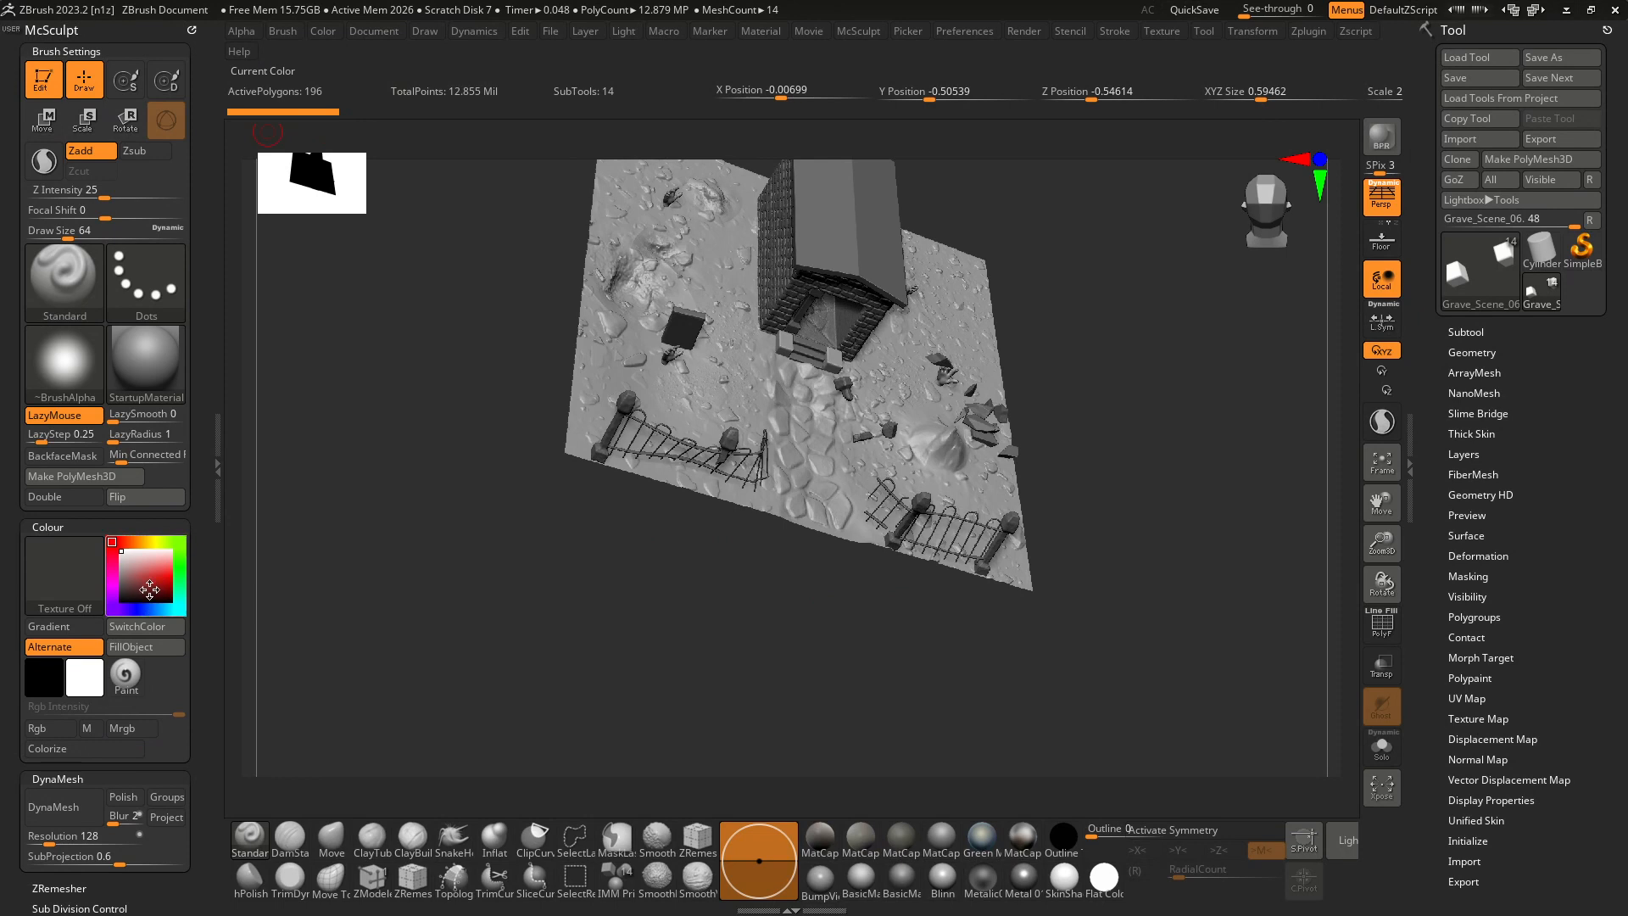
# Set the document border to a muted red and return the active colour to white.
pyautogui.click(149, 577)
pyautogui.click(133, 579)
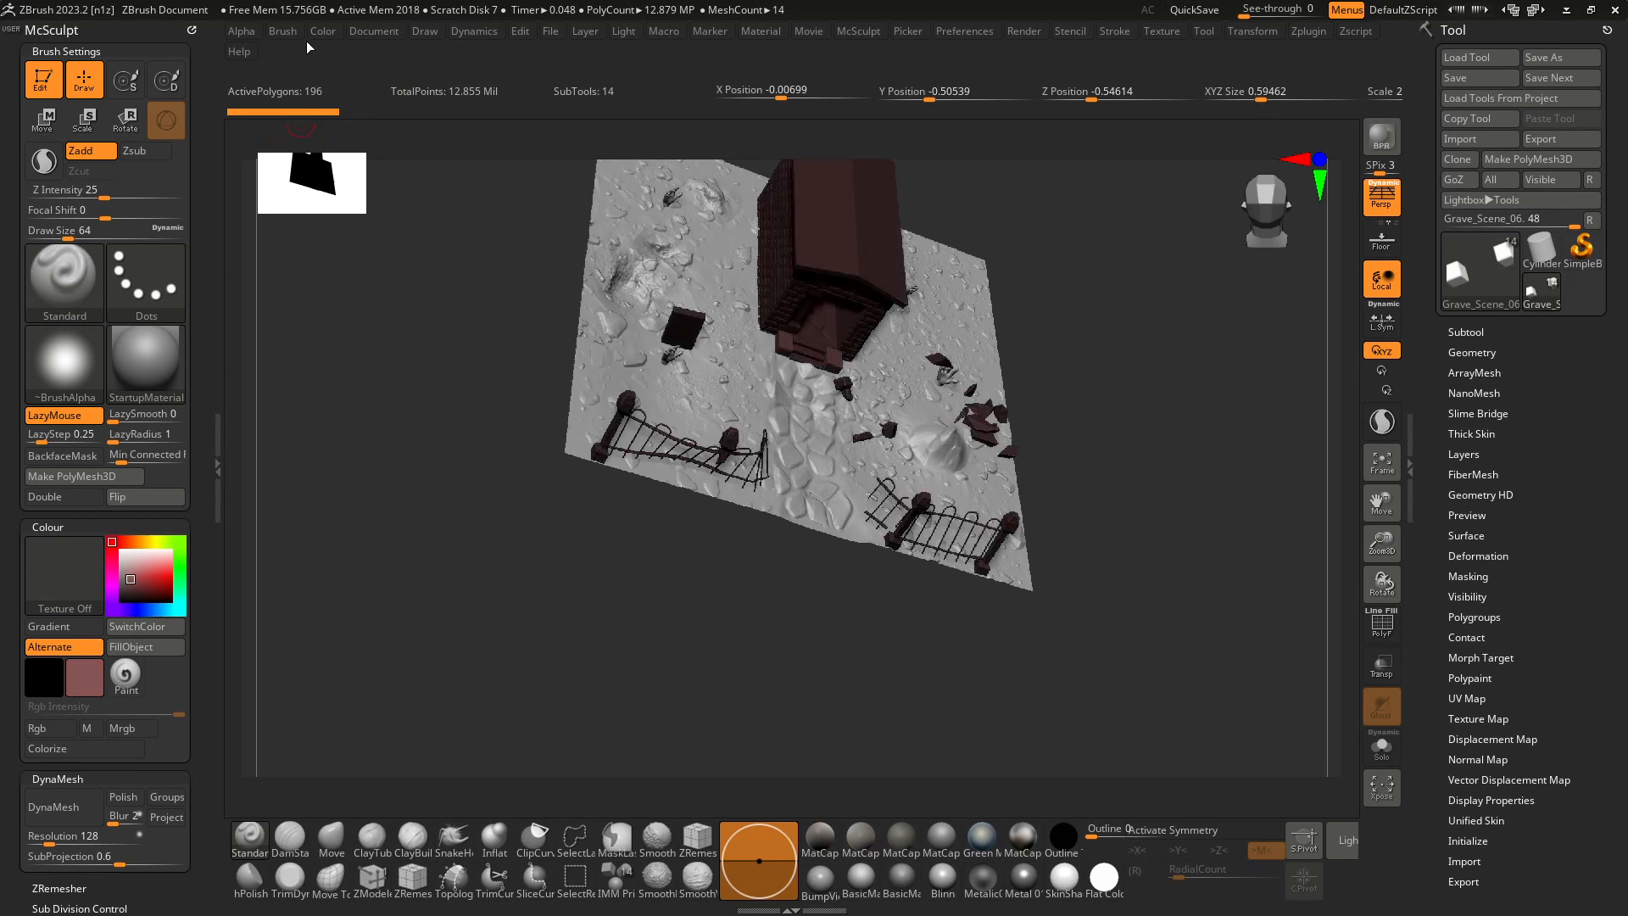
pyautogui.click(374, 37)
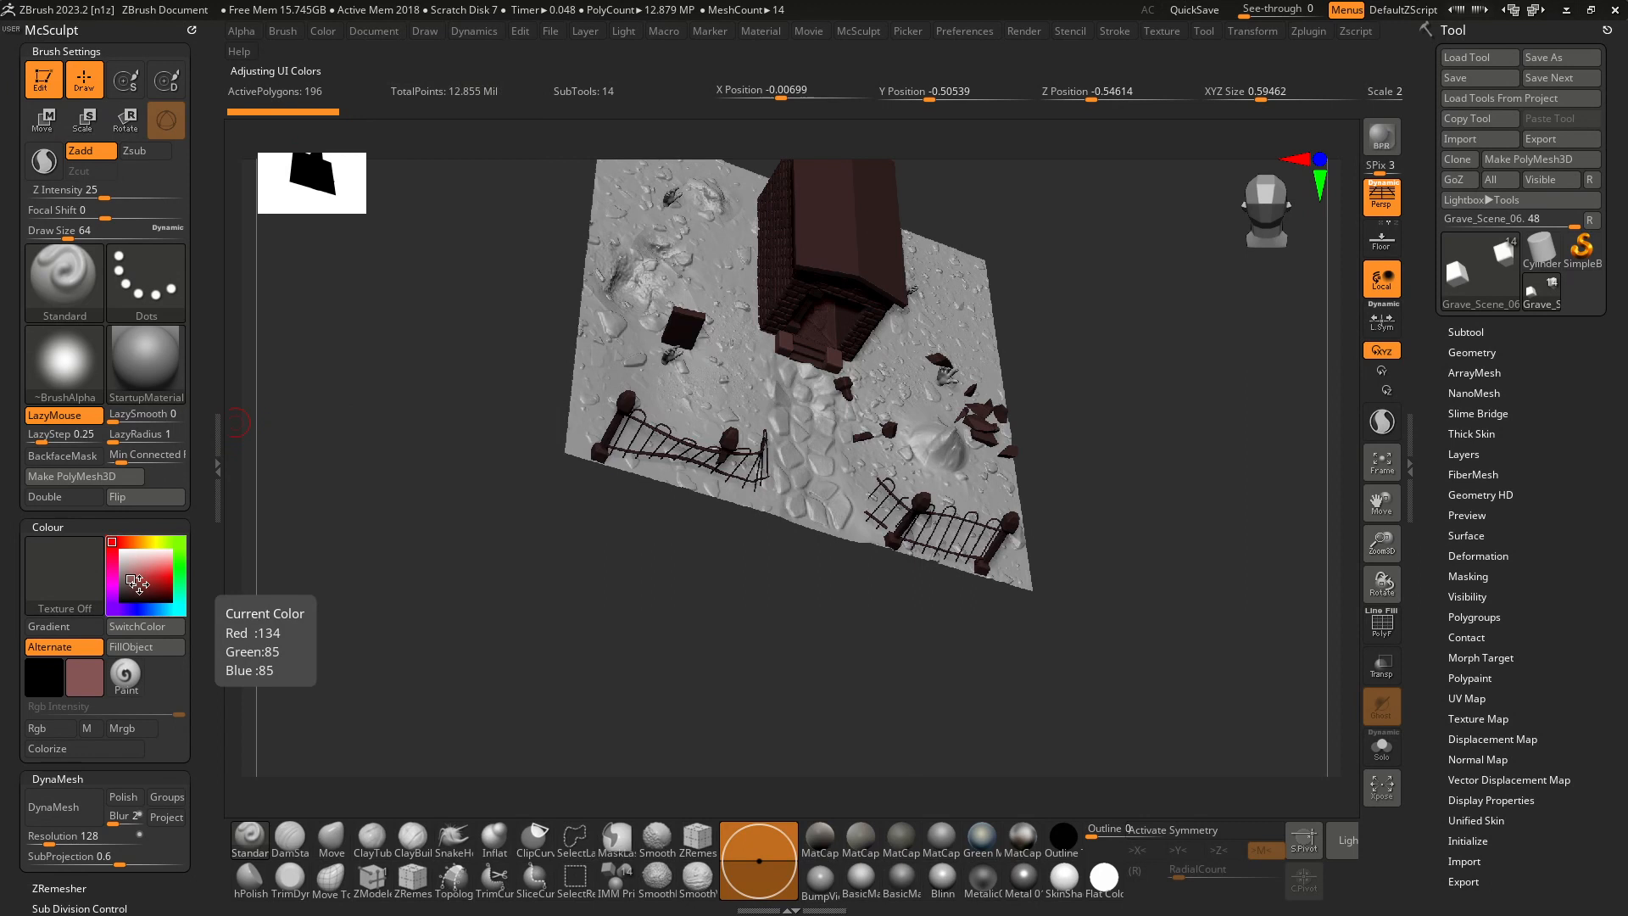
pyautogui.click(136, 580)
pyautogui.click(377, 37)
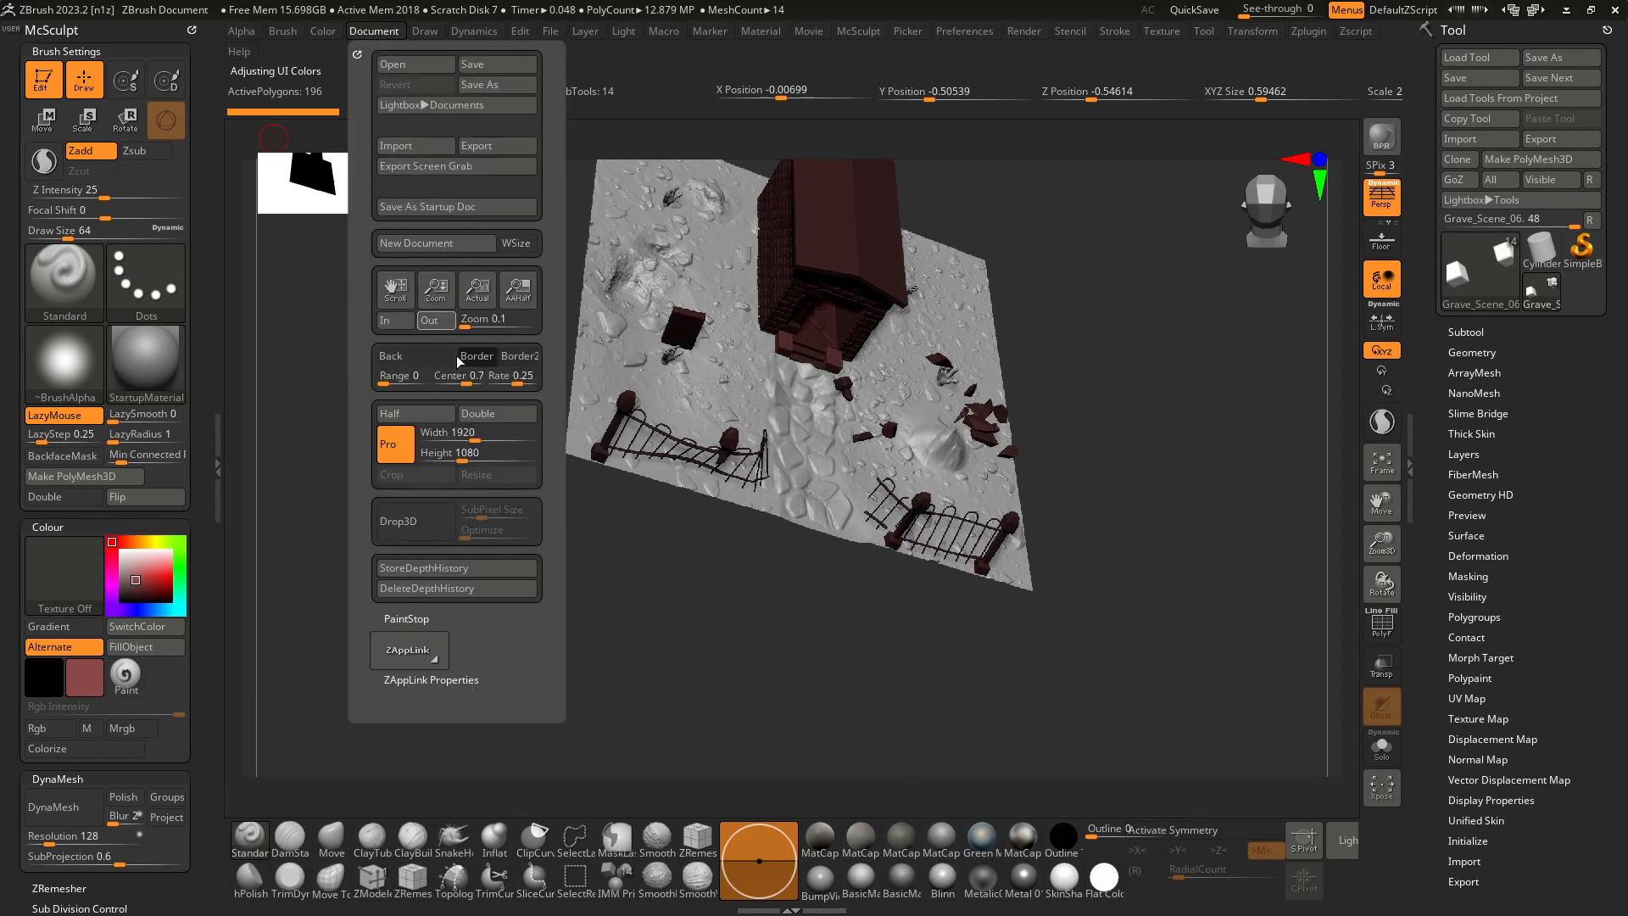
pyautogui.click(468, 361)
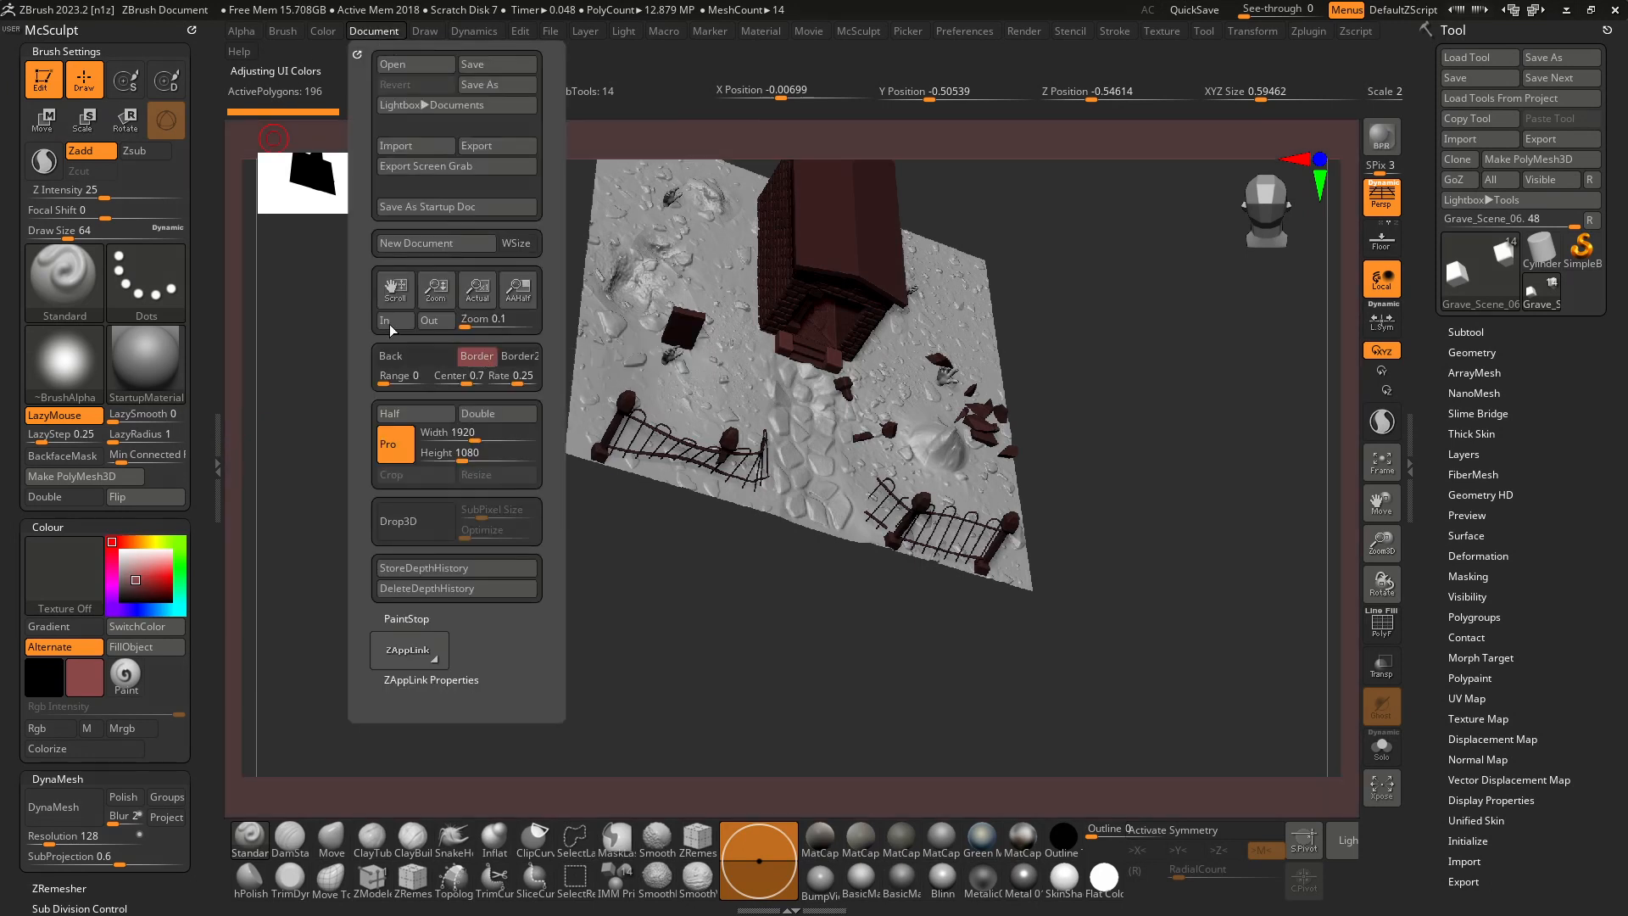
pyautogui.click(121, 551)
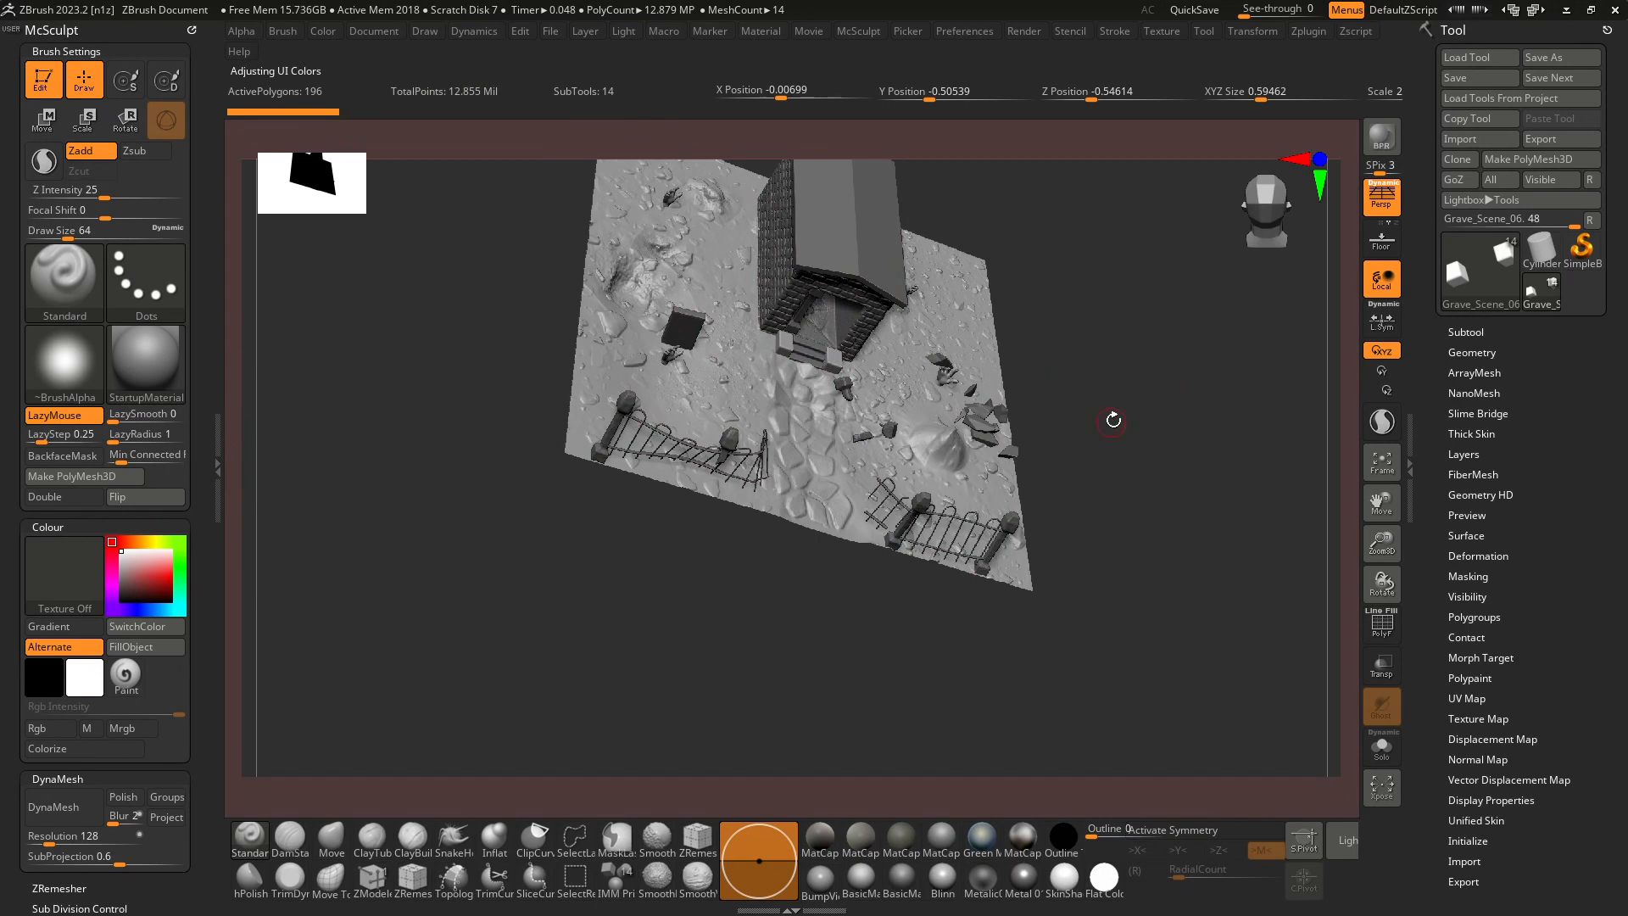
# Turn off perspective and frame the whole graveyard scene in a straight top view.
pyautogui.keyDown('shift'); pyautogui.moveTo(1113, 420); pyautogui.dragTo(1167, 563); pyautogui.keyUp('shift')
pyautogui.keyDown('alt'); pyautogui.moveTo(929, 424); pyautogui.dragTo(885, 782); pyautogui.keyUp('alt')
pyautogui.keyDown('alt'); pyautogui.moveTo(972, 299); pyautogui.dragTo(939, 223); pyautogui.keyUp('alt')
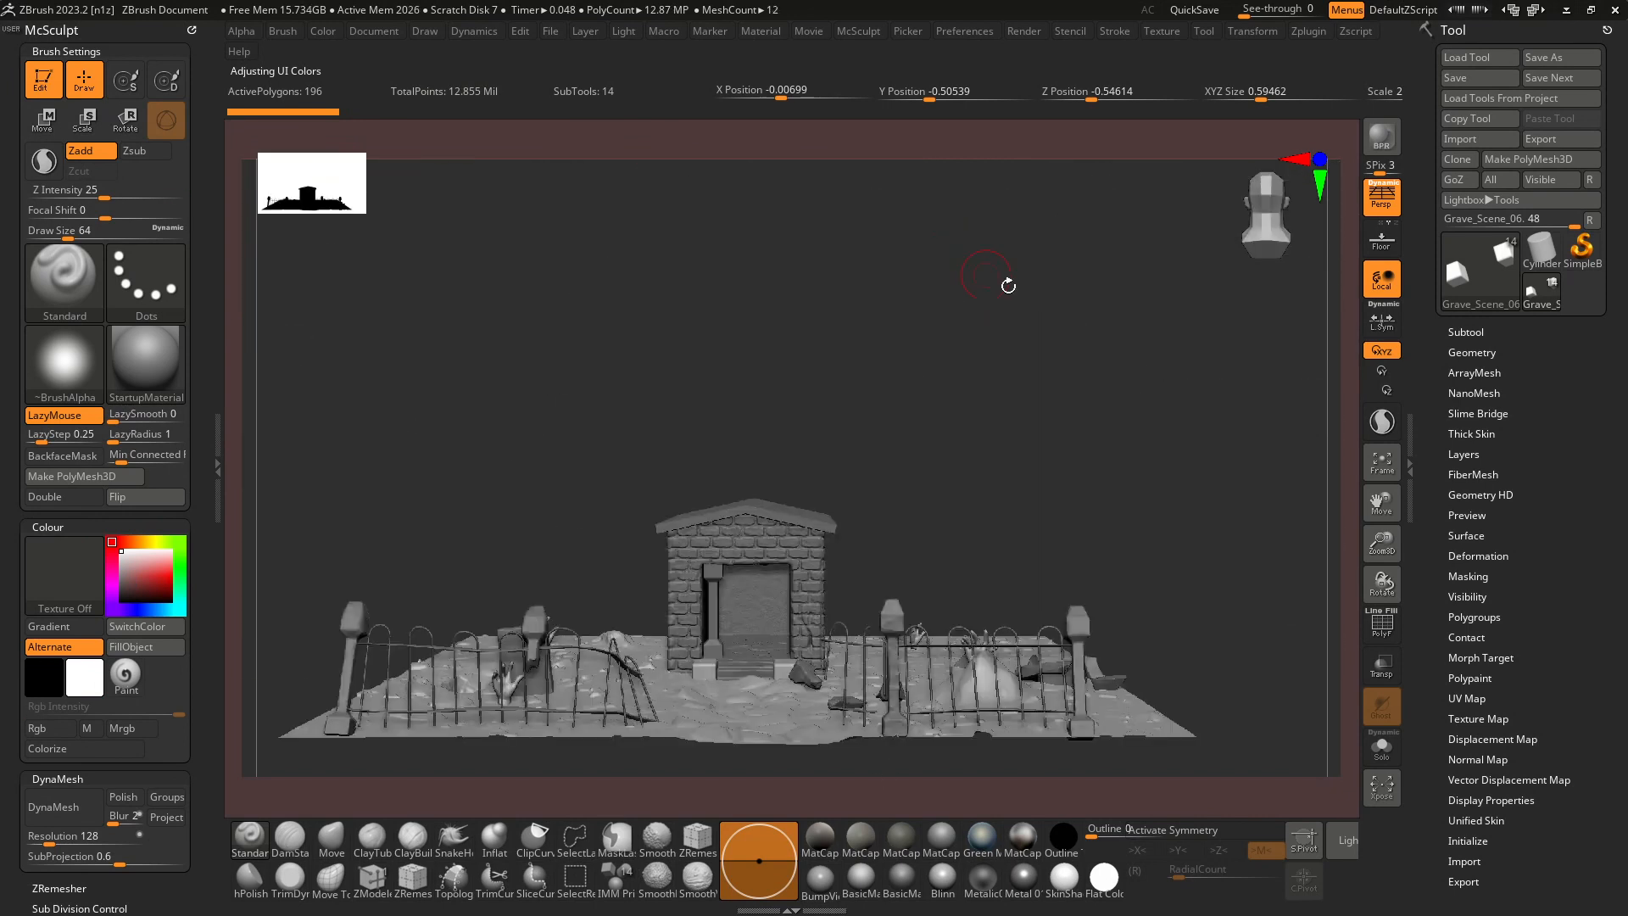
pyautogui.click(1388, 217)
pyautogui.moveTo(1061, 391); pyautogui.dragTo(1094, 555)
pyautogui.keyDown('alt'); pyautogui.moveTo(1210, 570); pyautogui.dragTo(1139, 467); pyautogui.keyUp('alt')
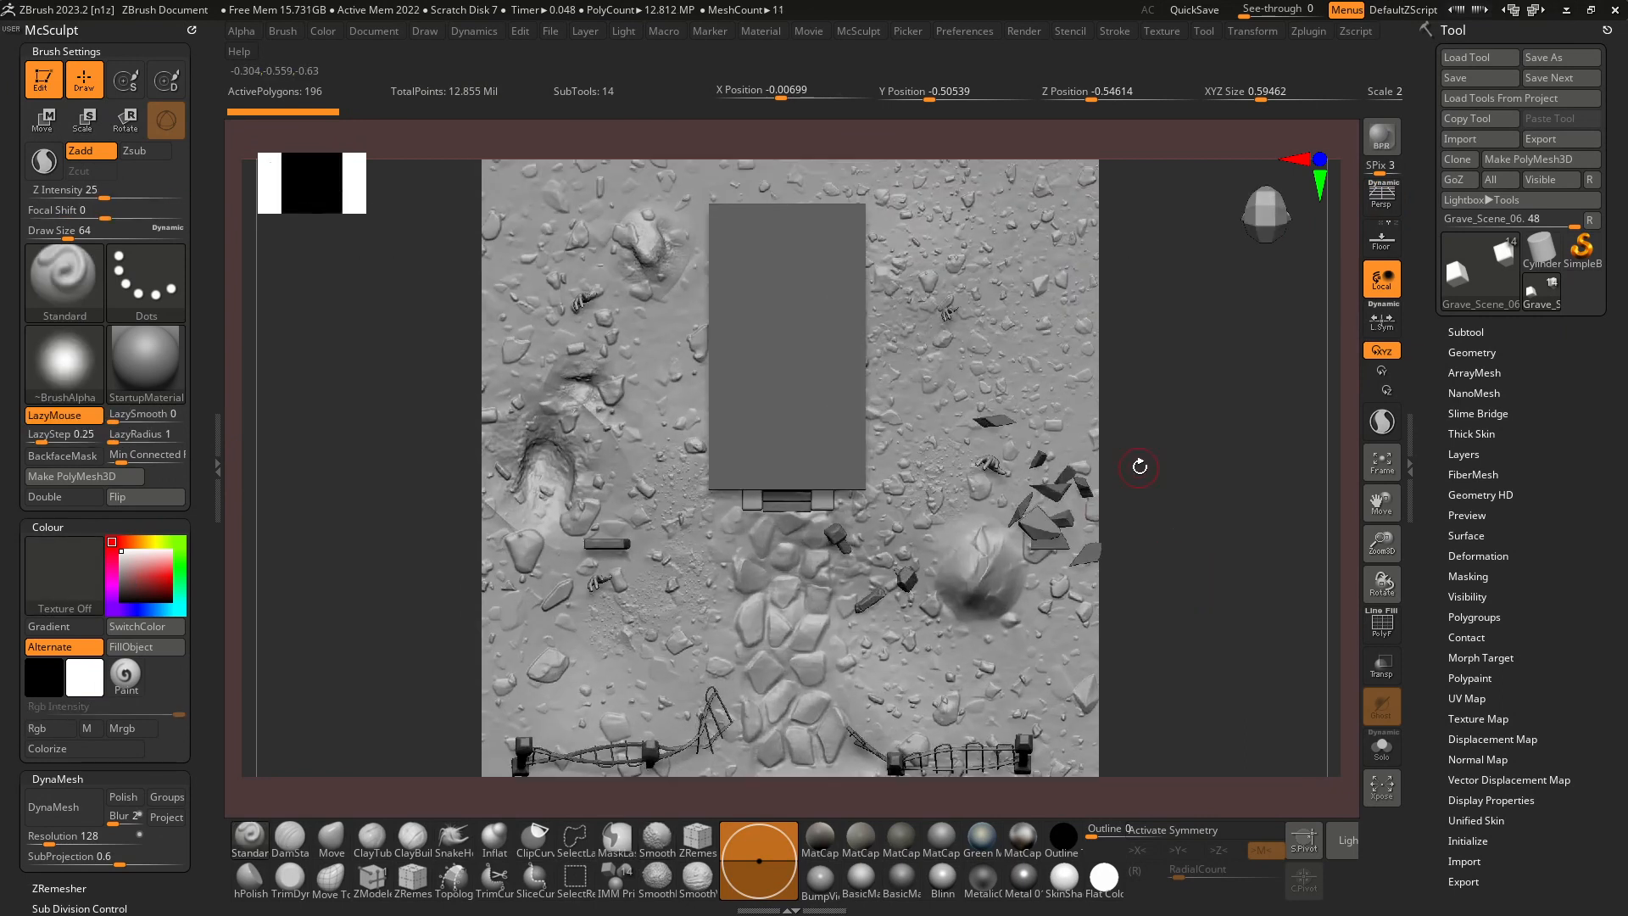
pyautogui.press('f')
pyautogui.press('f')
# Export the document as the JPEG image TopView in the project's images folder at the default crop and quality.
pyautogui.click(373, 31)
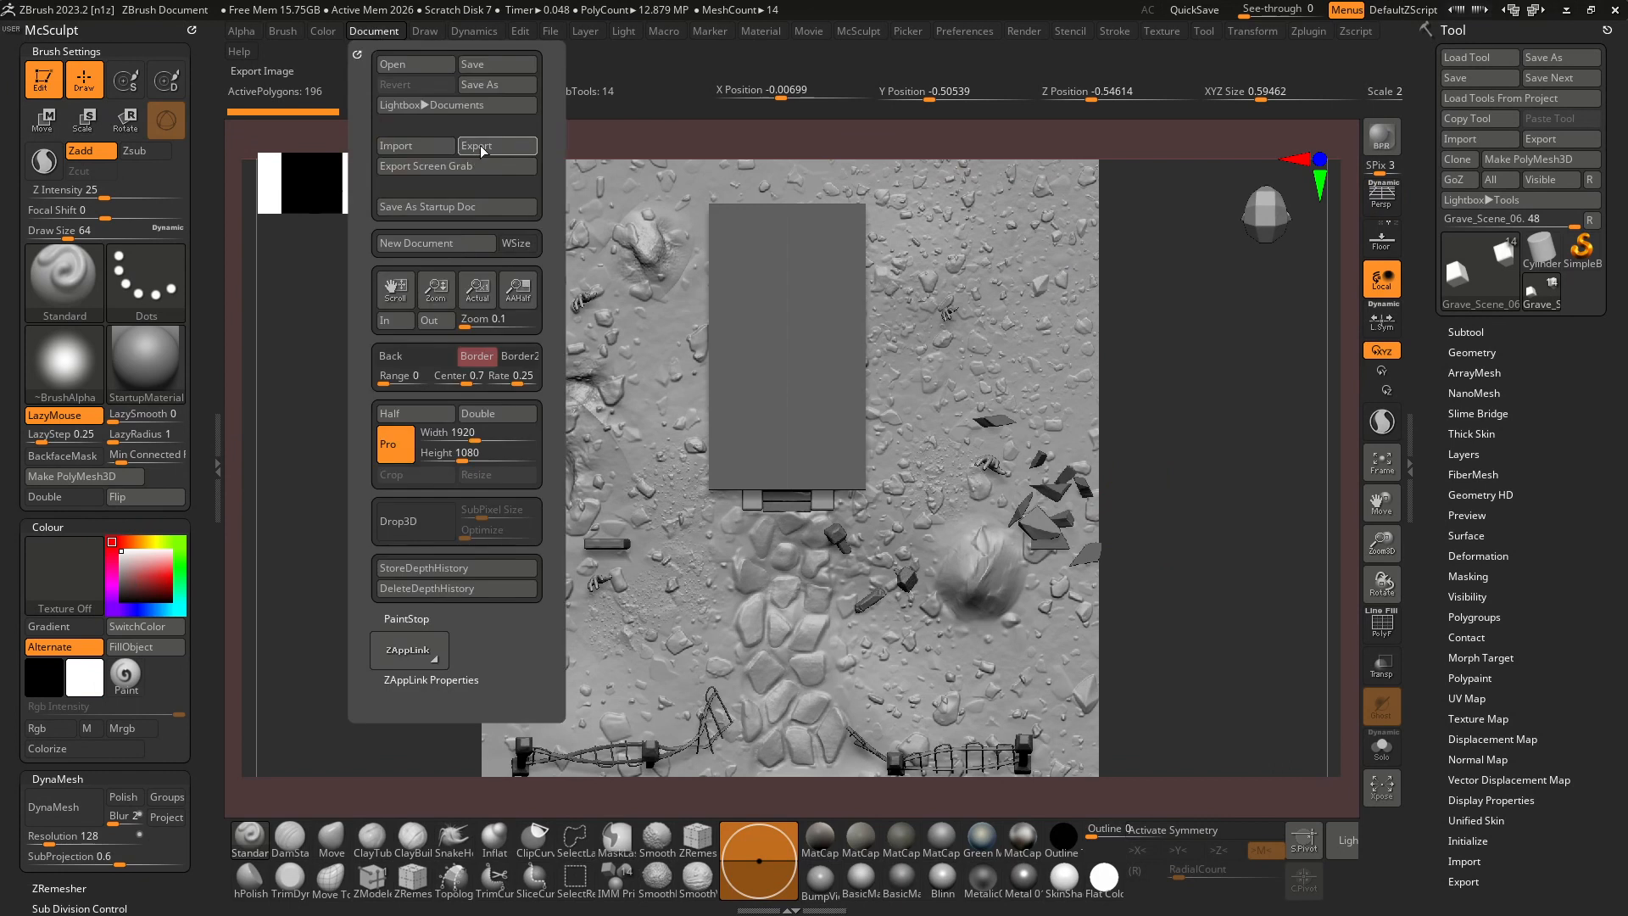
pyautogui.click(477, 148)
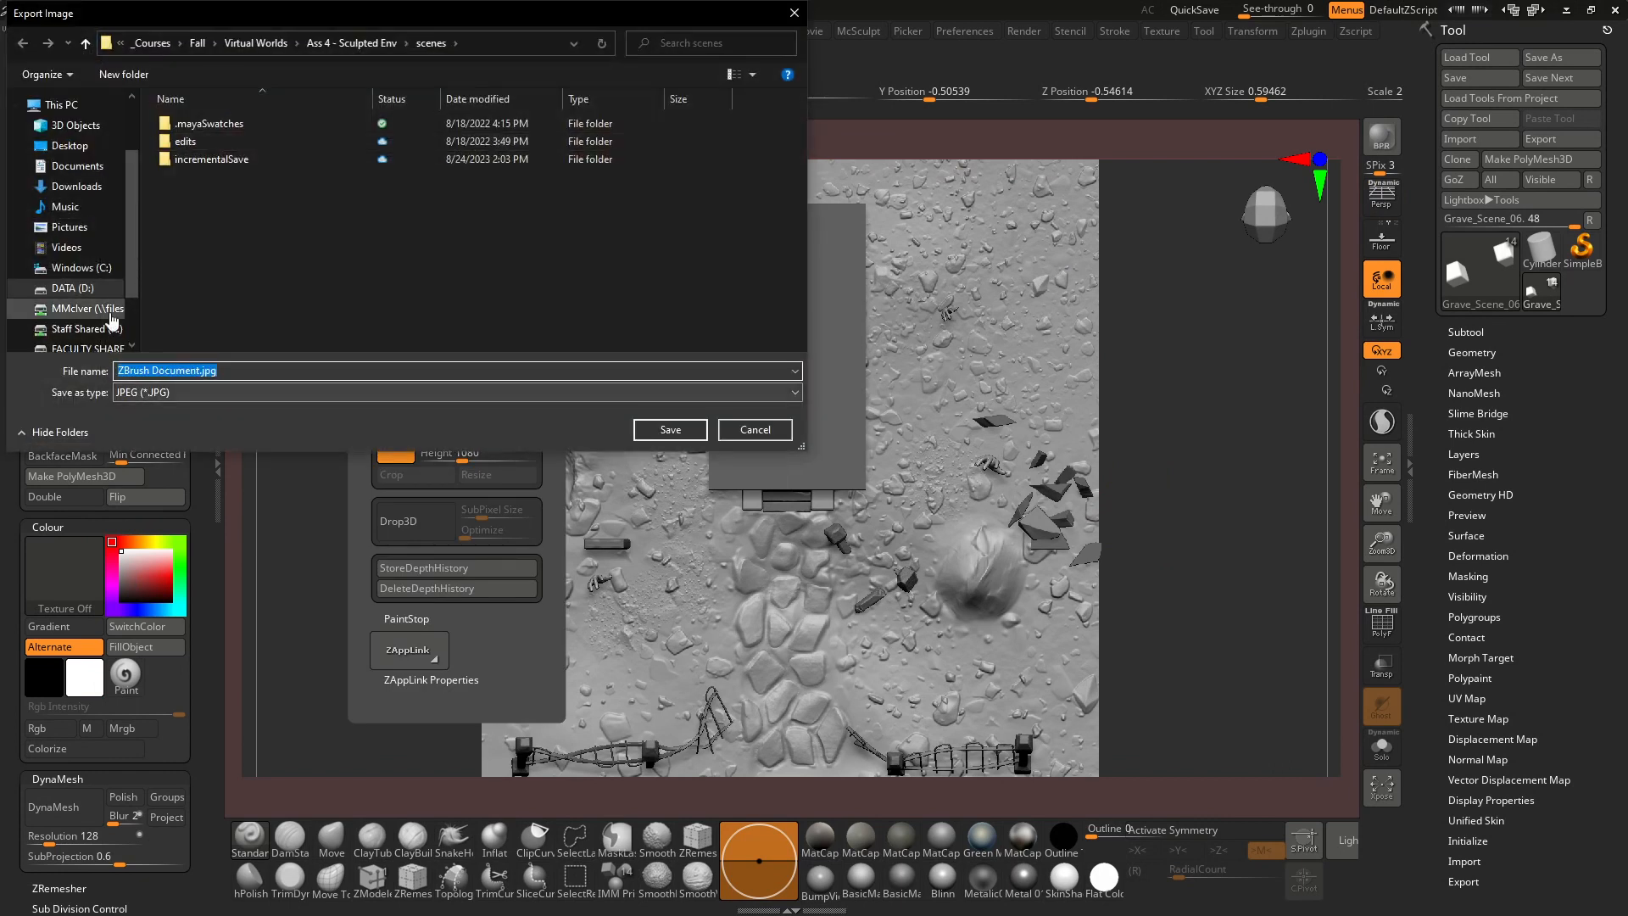
pyautogui.click(356, 44)
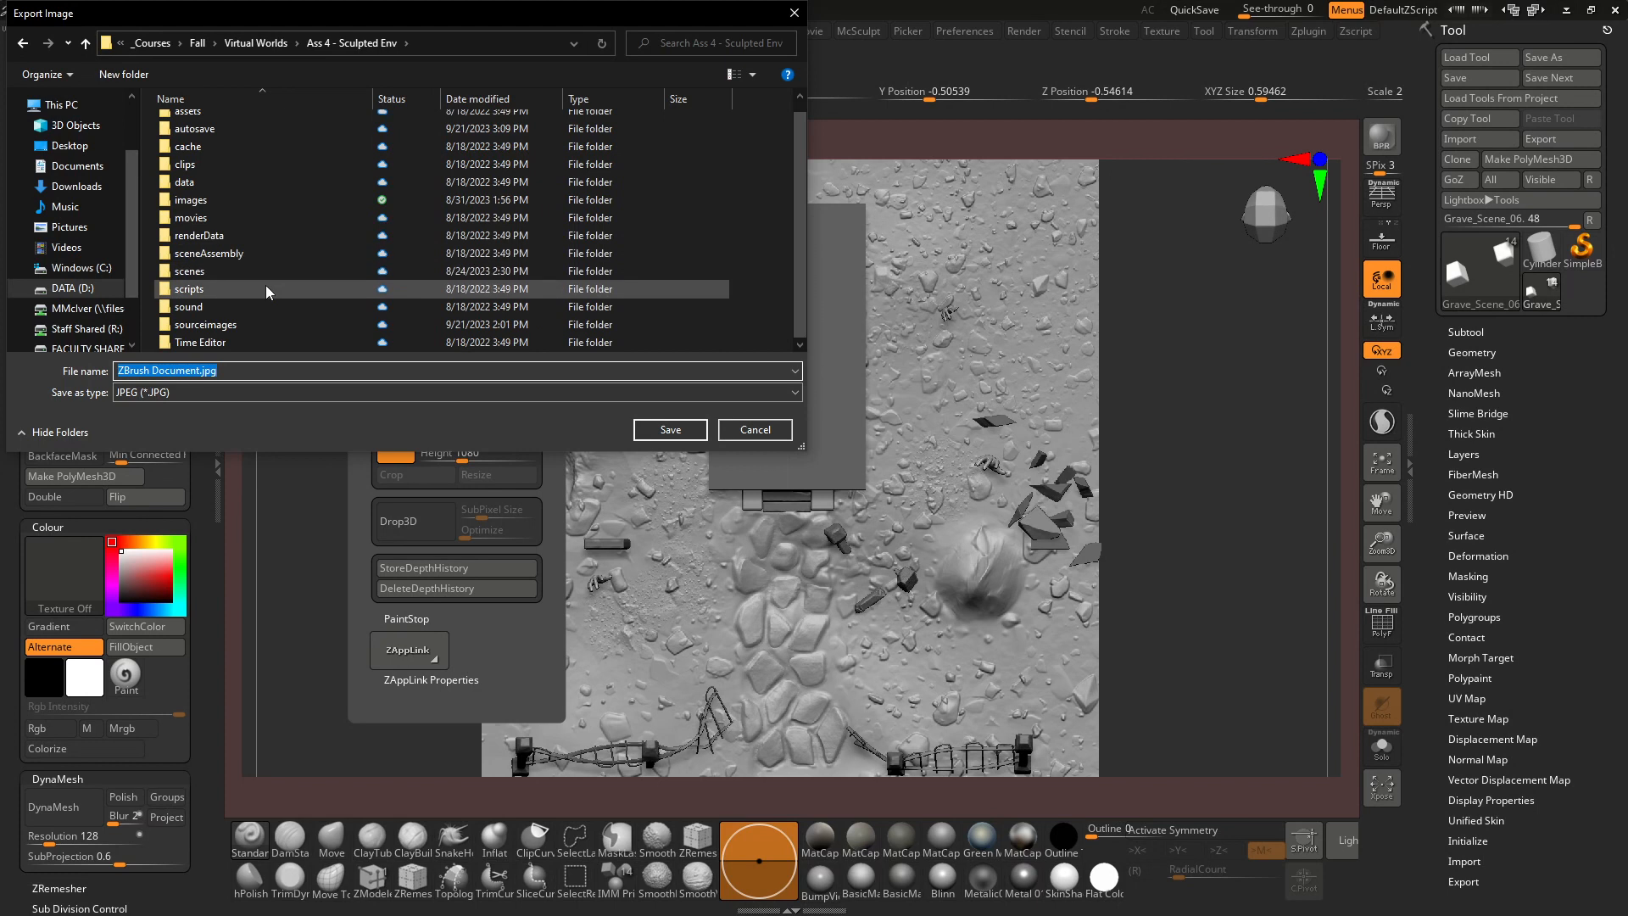
pyautogui.doubleClick(251, 199)
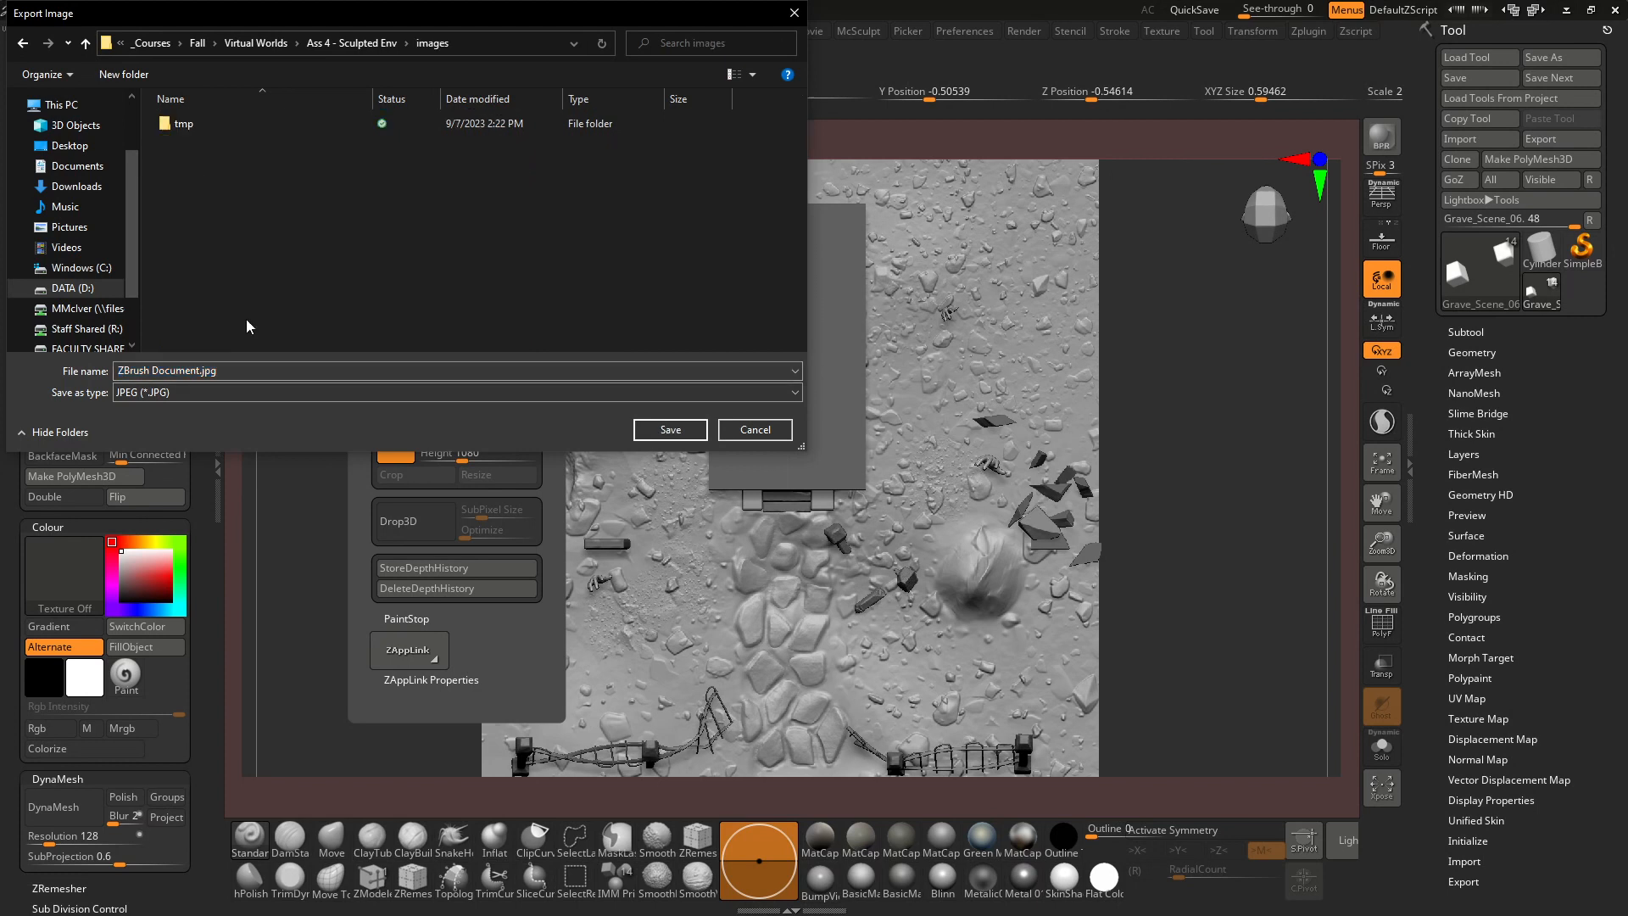
pyautogui.click(212, 370)
pyautogui.write('TopView')
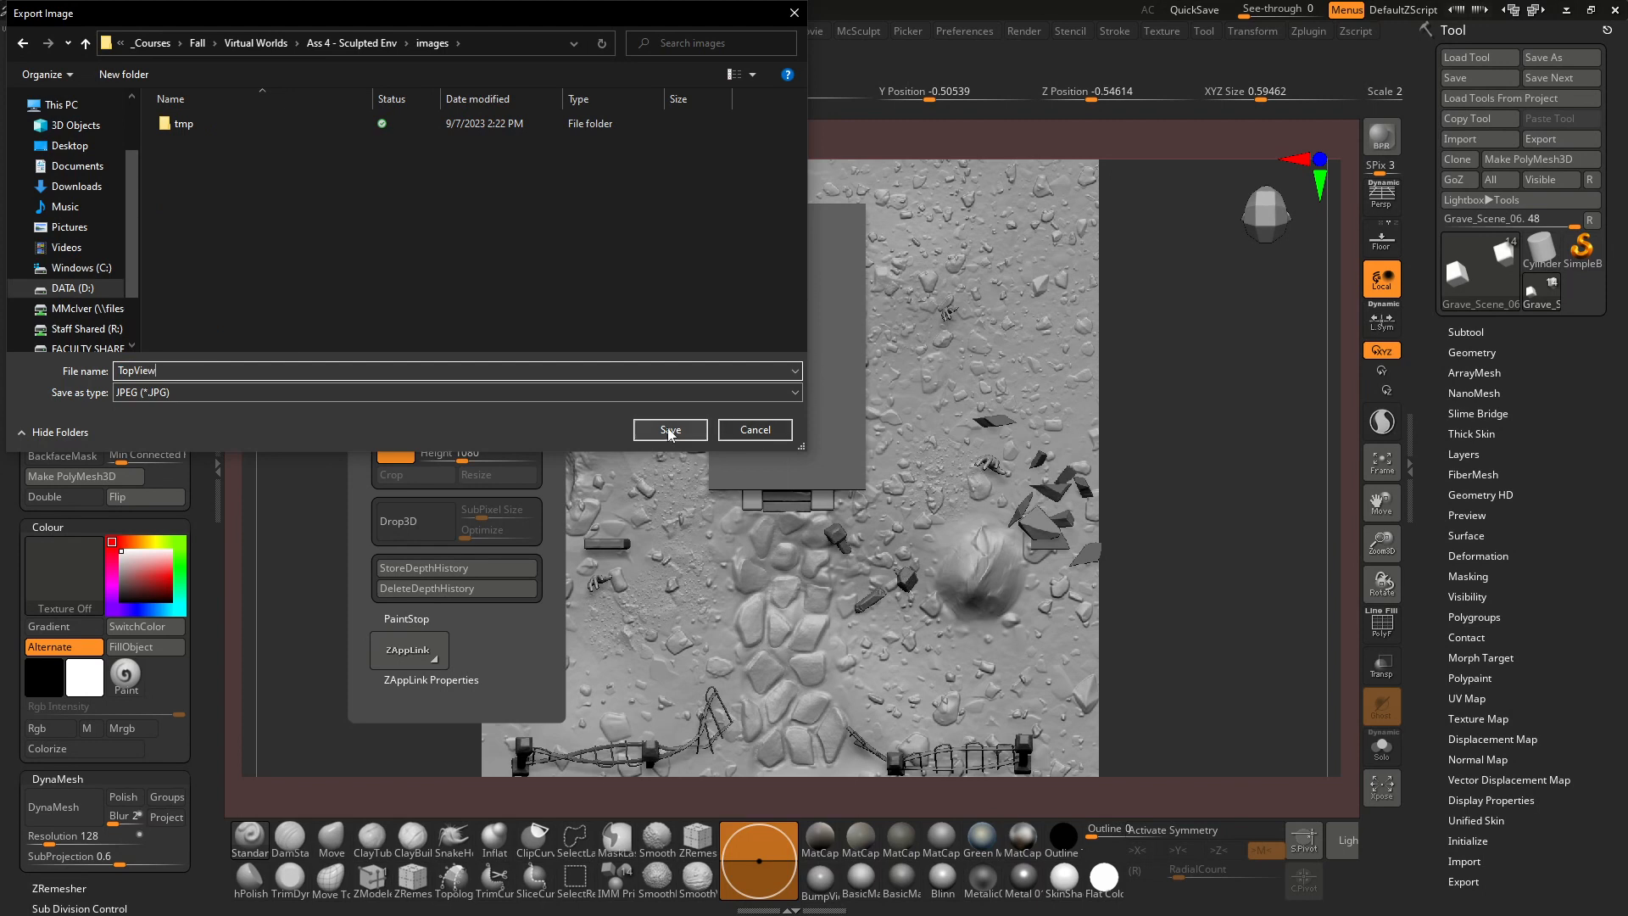
pyautogui.click(672, 428)
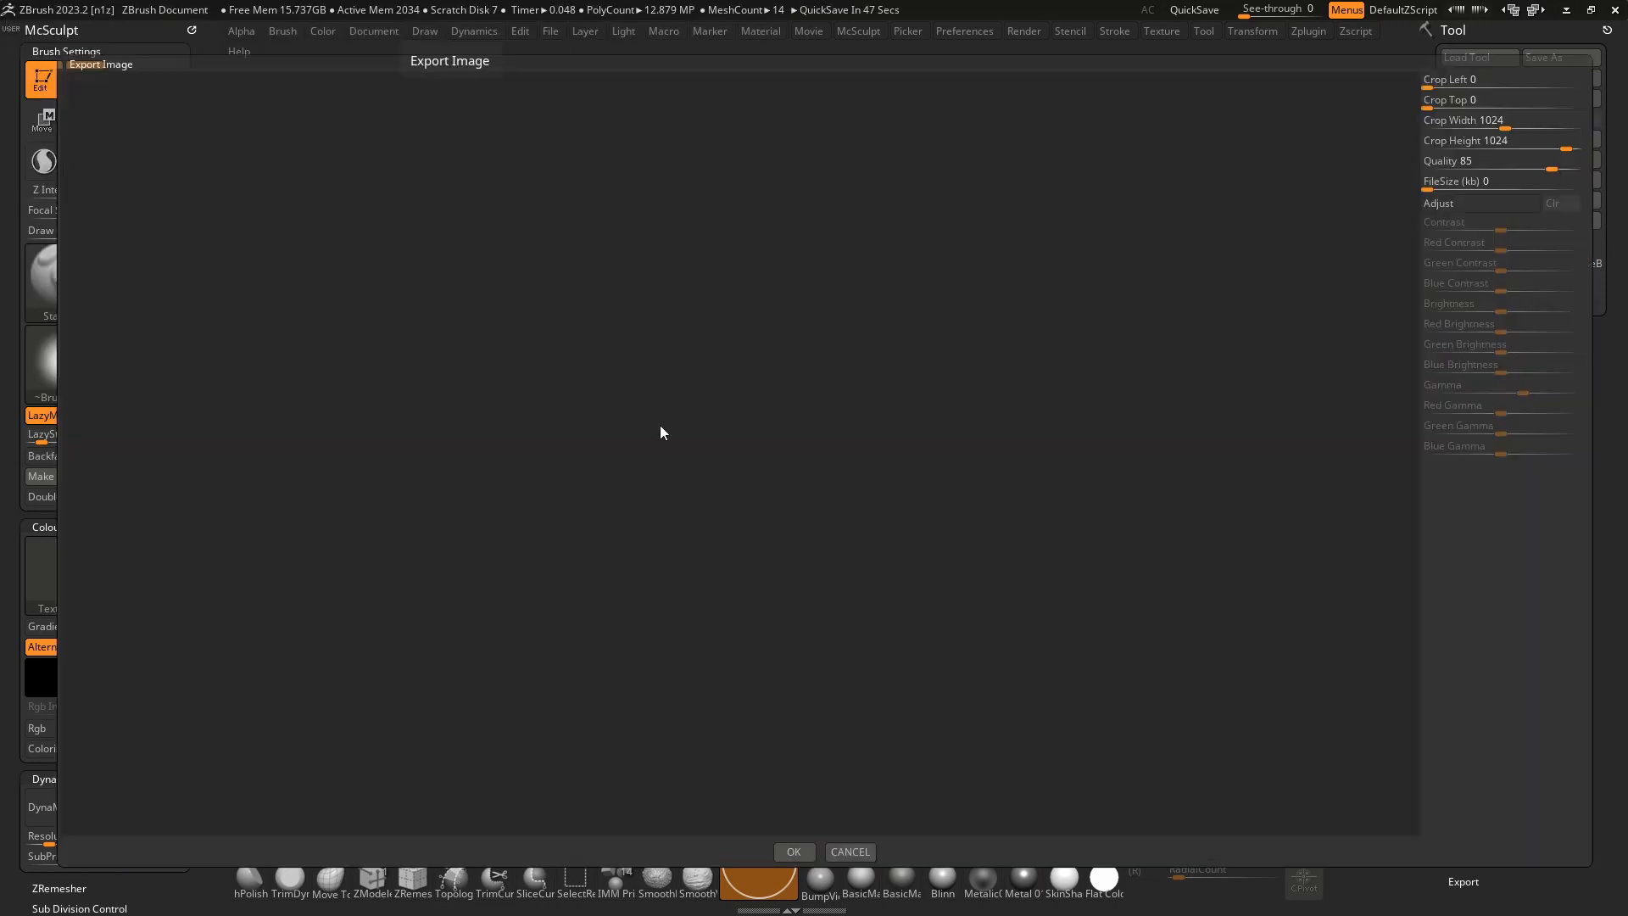
pyautogui.click(794, 852)
pyautogui.click(370, 31)
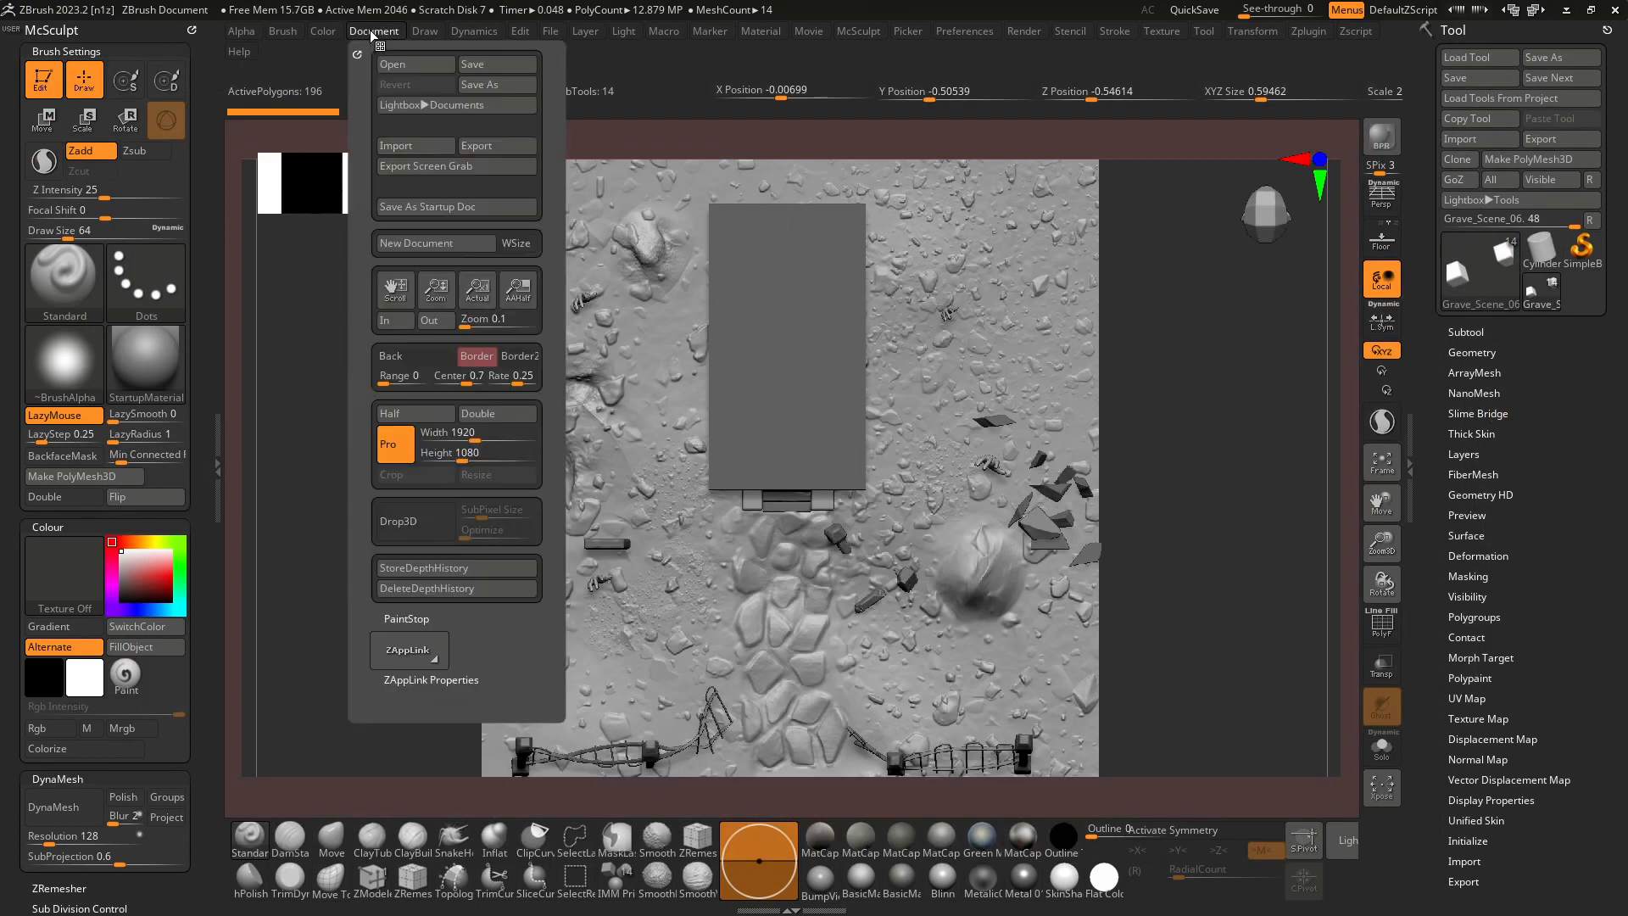
pyautogui.moveTo(1158, 465); pyautogui.dragTo(1192, 418)
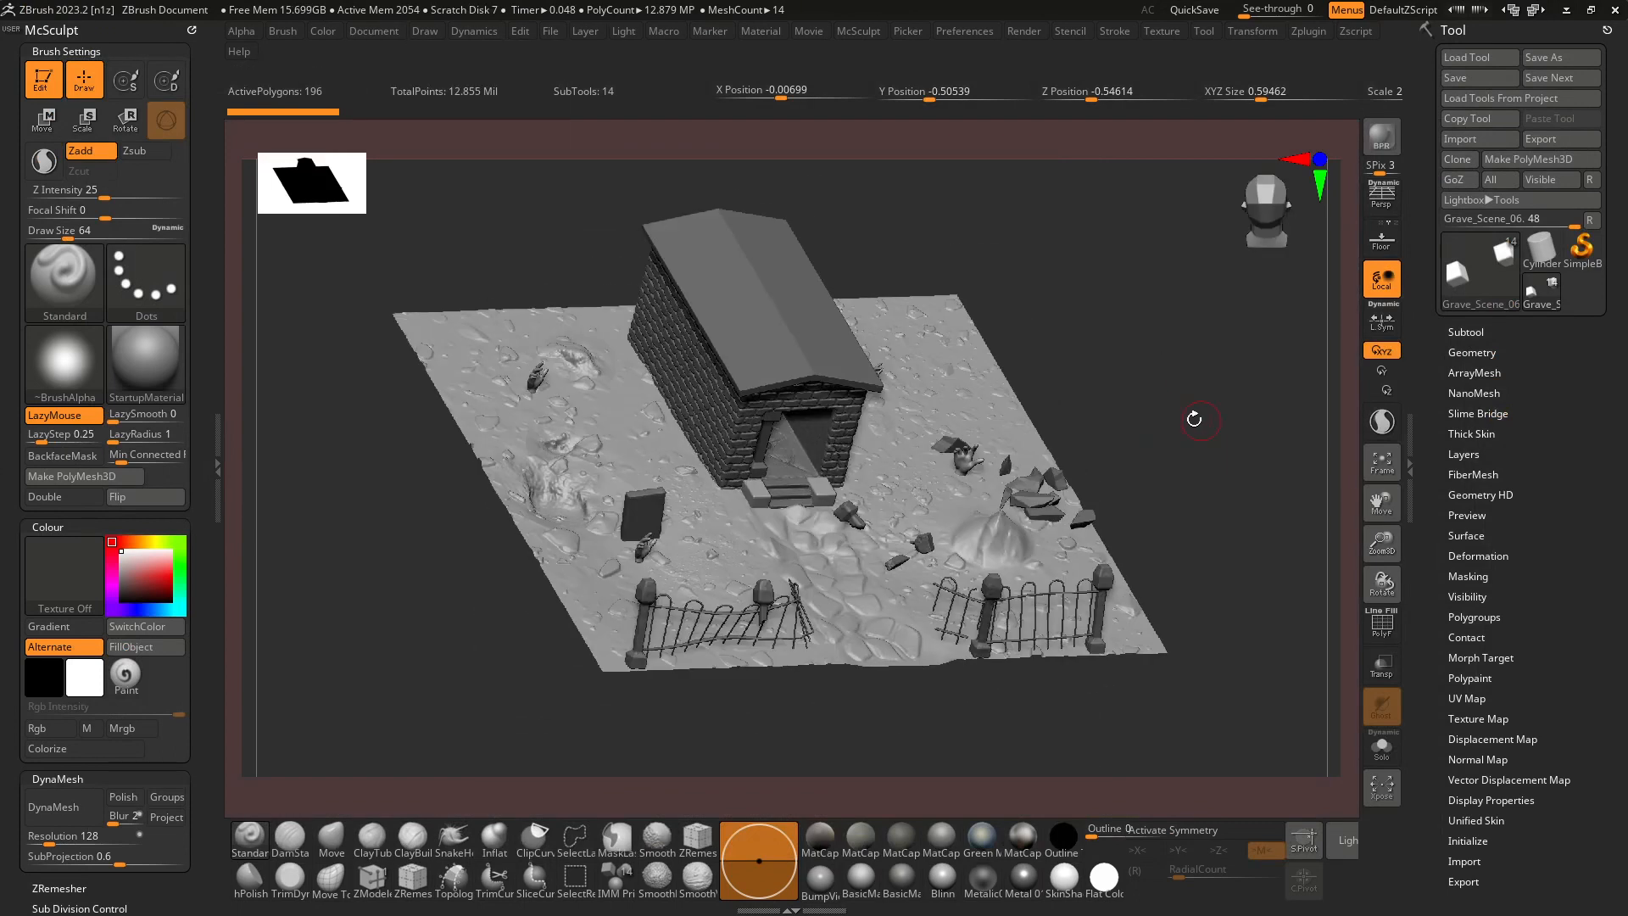
pyautogui.click(1386, 200)
pyautogui.moveTo(1293, 284)
pyautogui.mouseDown()
pyautogui.moveTo(1210, 338)
pyautogui.moveTo(1145, 318)
pyautogui.moveTo(1151, 333)
pyautogui.moveTo(987, 335)
pyautogui.moveTo(988, 316)
pyautogui.mouseUp()
pyautogui.moveTo(390, 31)
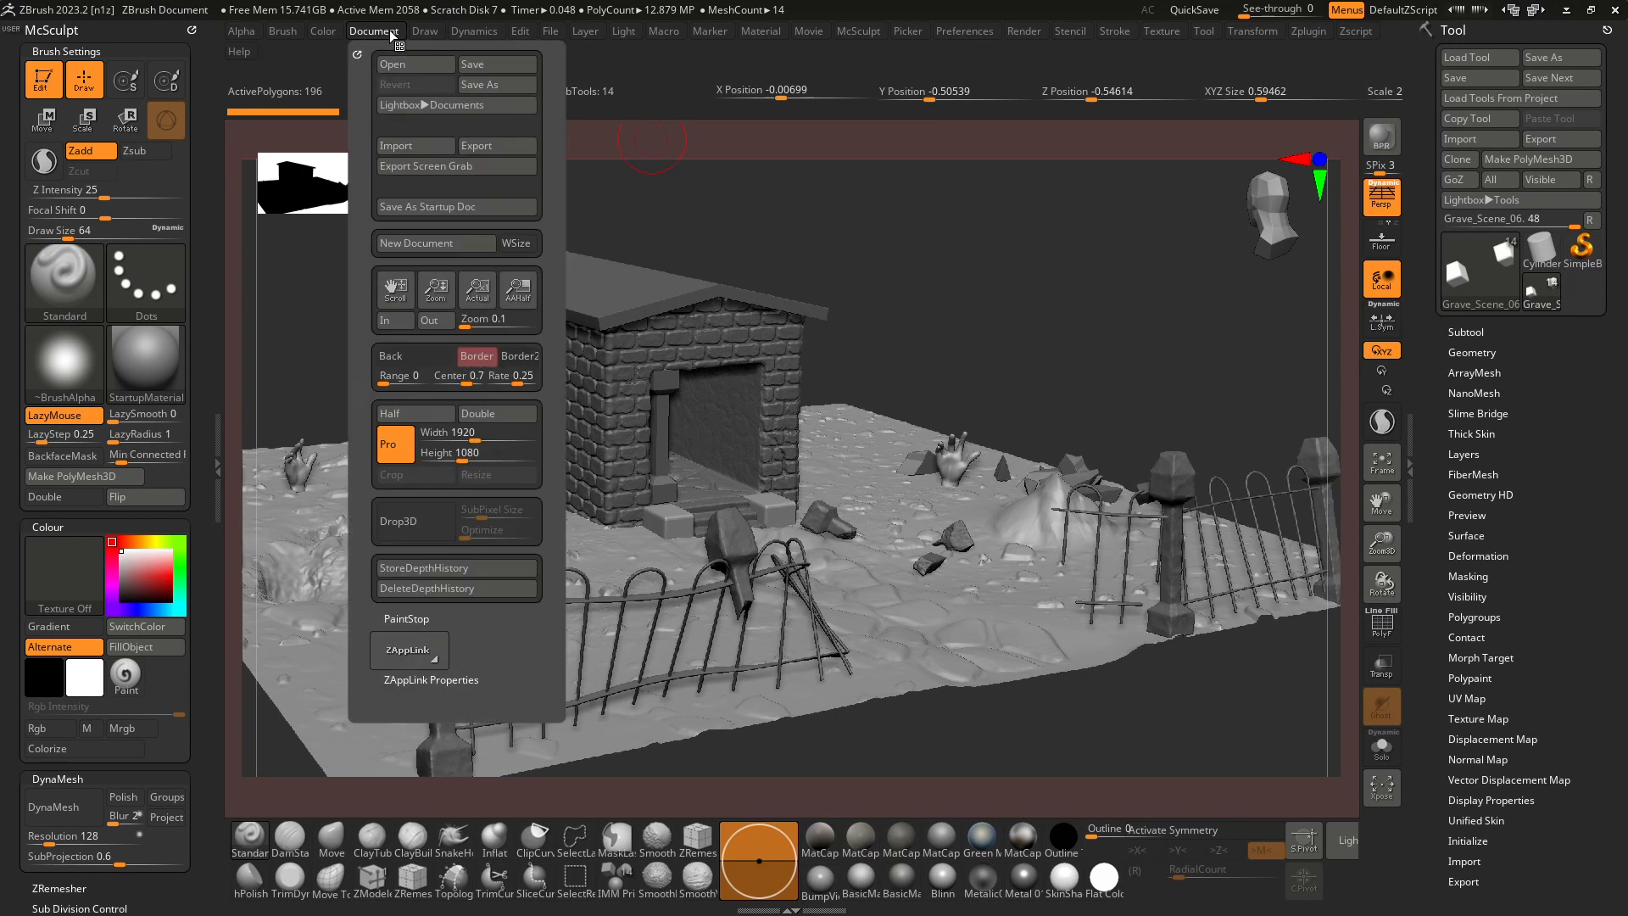
pyautogui.click(475, 165)
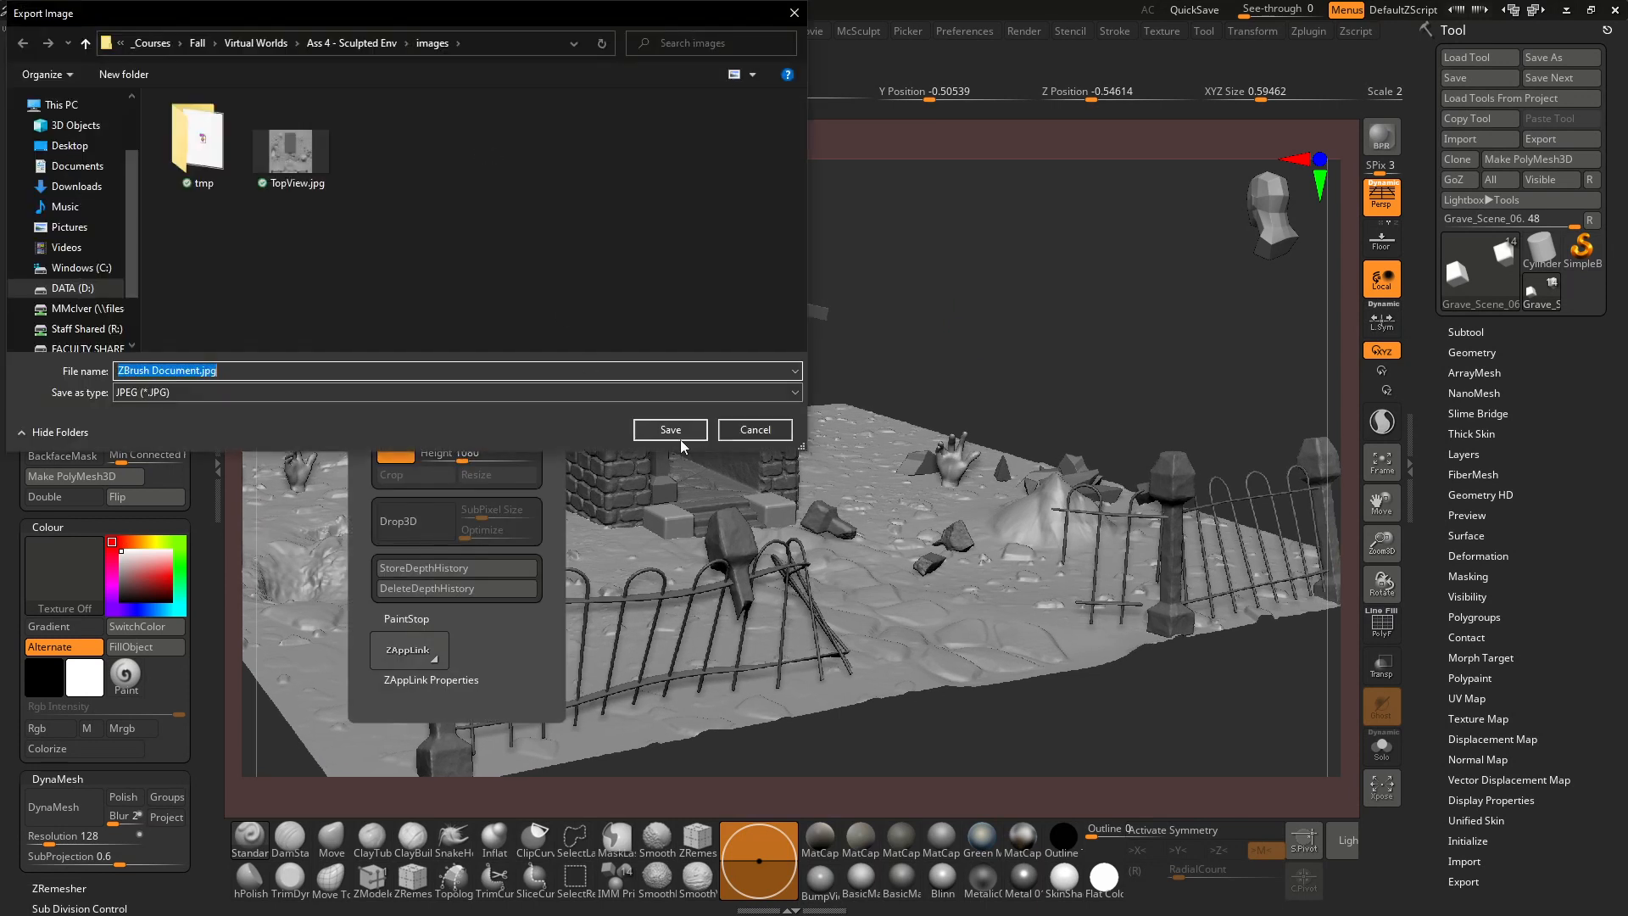
pyautogui.click(755, 430)
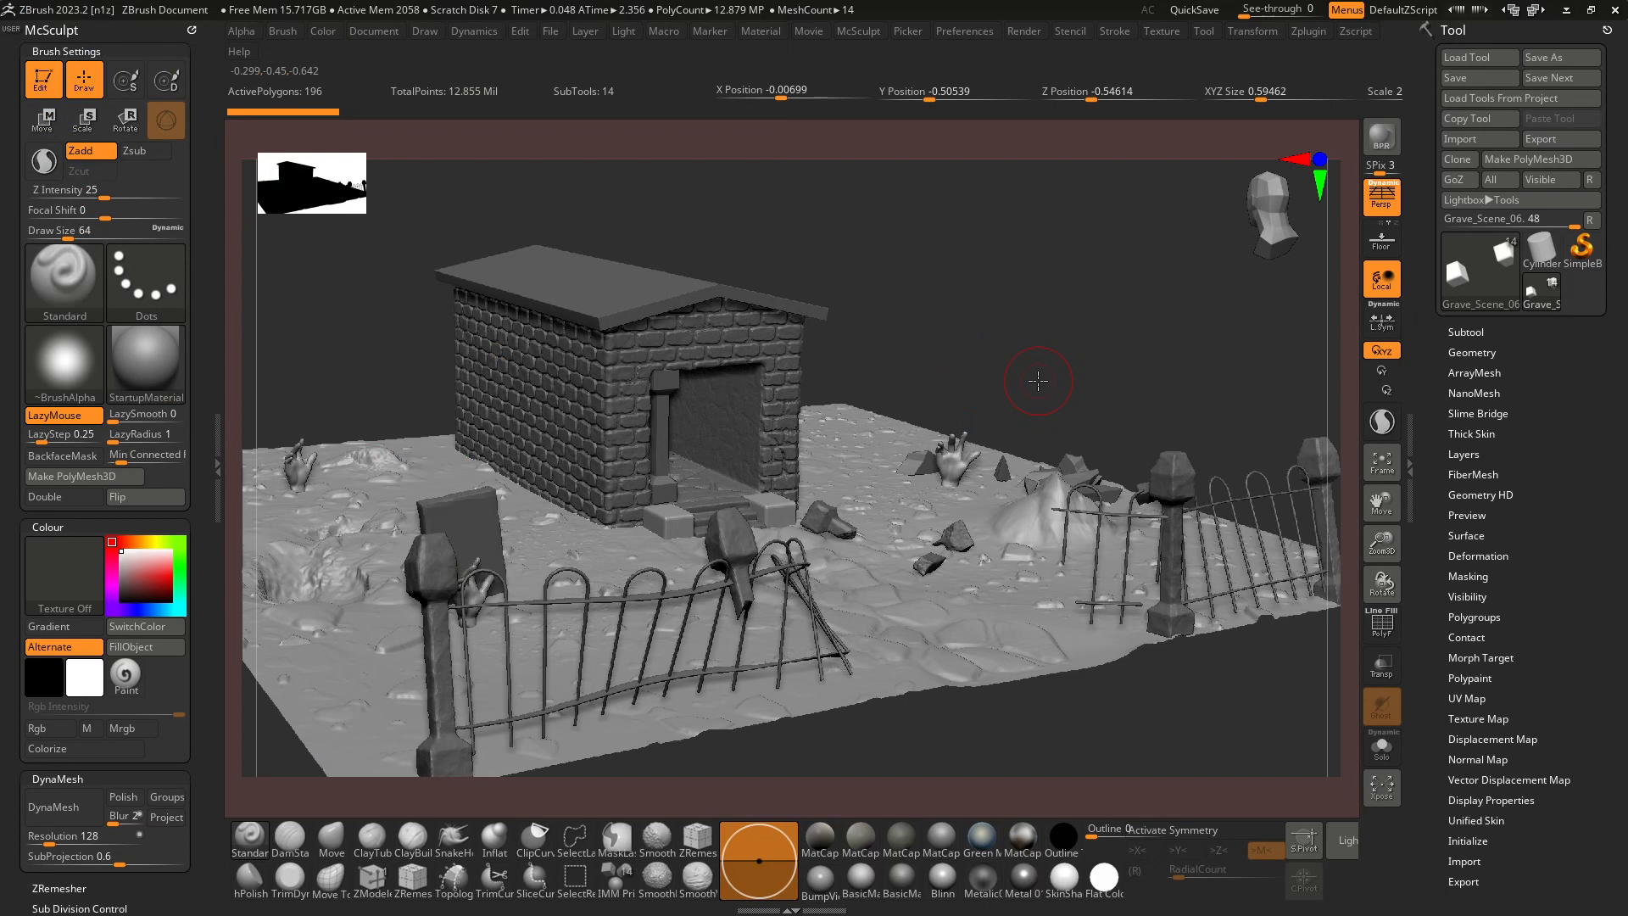
# Snap the scene back to the top view, disable perspective and frame the full scene.
pyautogui.press('f')
pyautogui.moveTo(1026, 378); pyautogui.dragTo(988, 577)
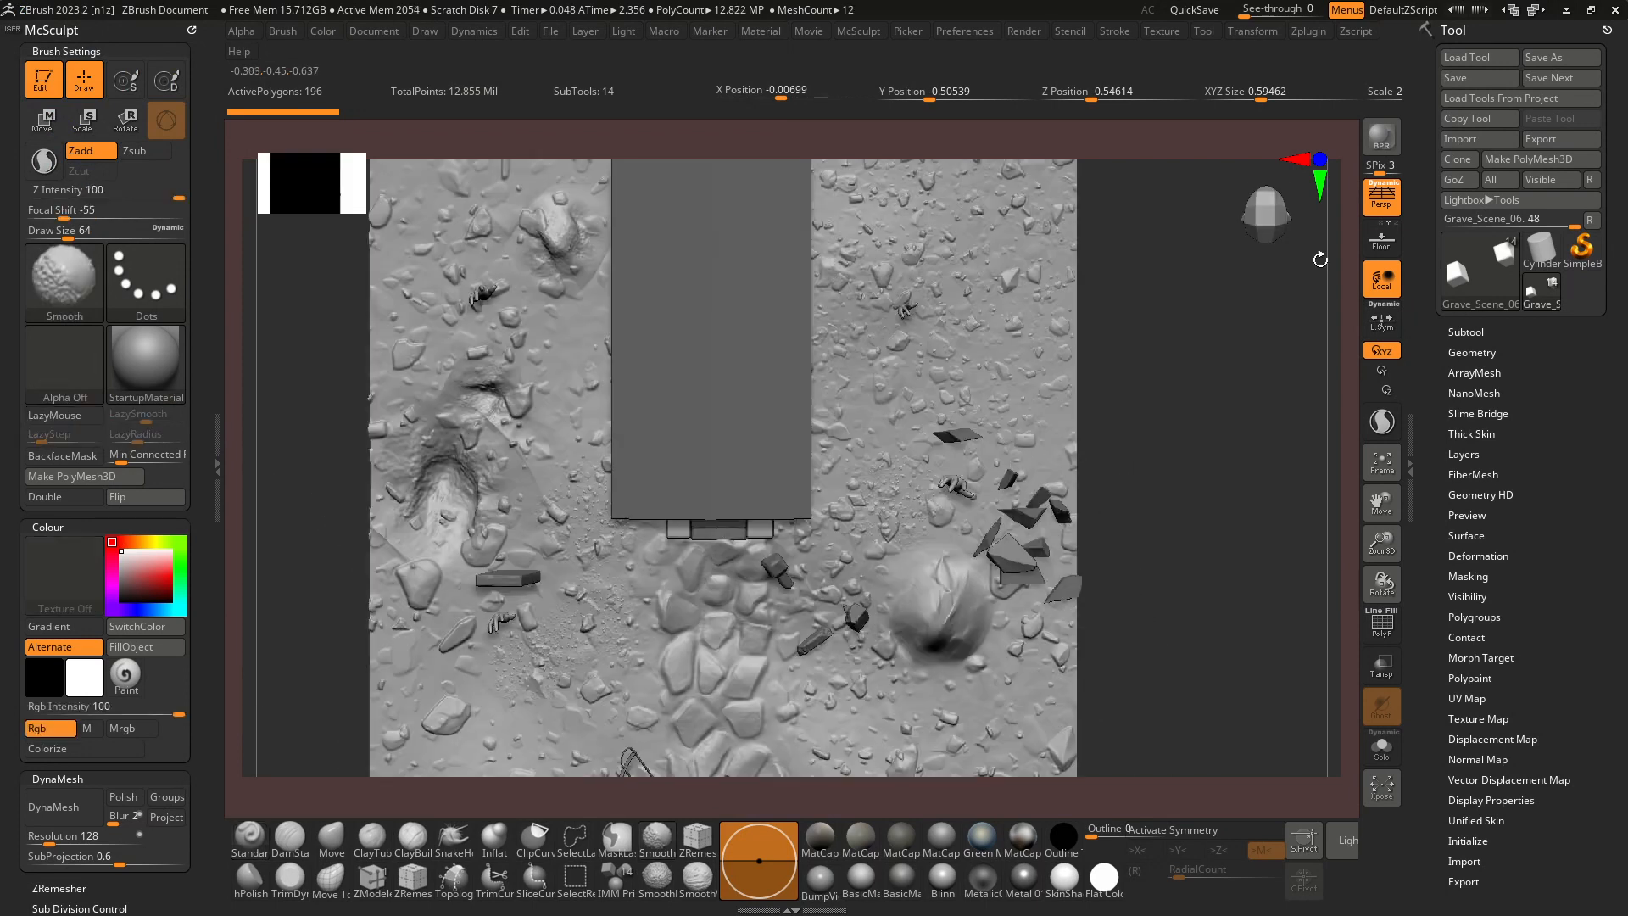
pyautogui.click(1382, 197)
pyautogui.keyDown('alt'); pyautogui.moveTo(1200, 403); pyautogui.dragTo(1134, 419); pyautogui.keyUp('alt')
pyautogui.press('f')
pyautogui.press('f')
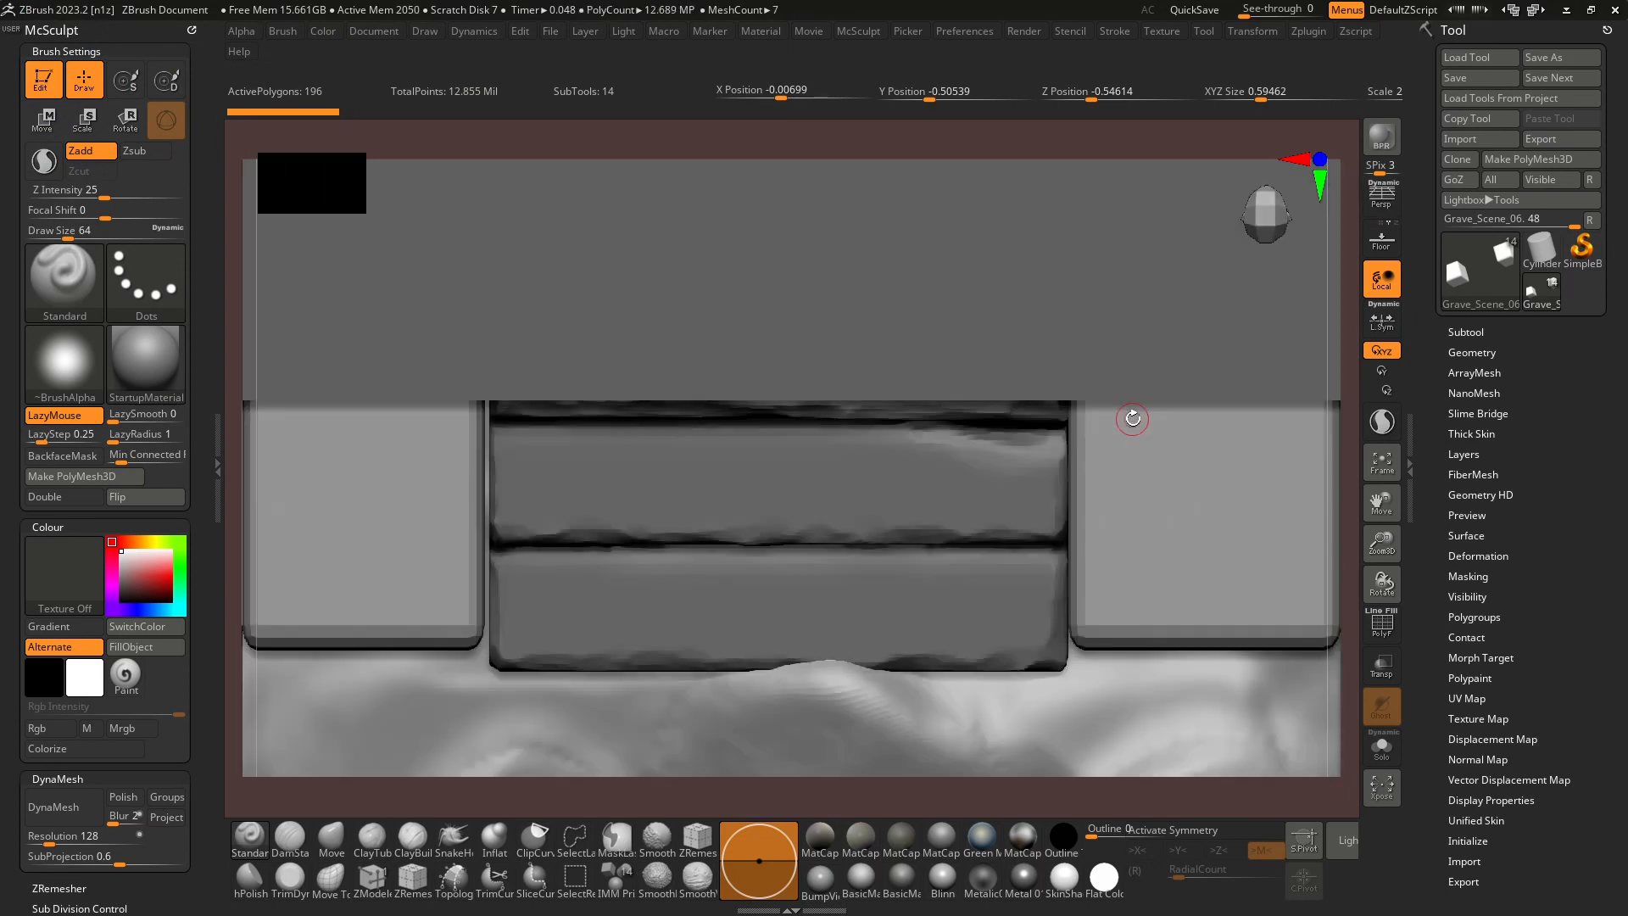
# Store the current camera as the Top view in the ZAppLink properties.
pyautogui.click(374, 31)
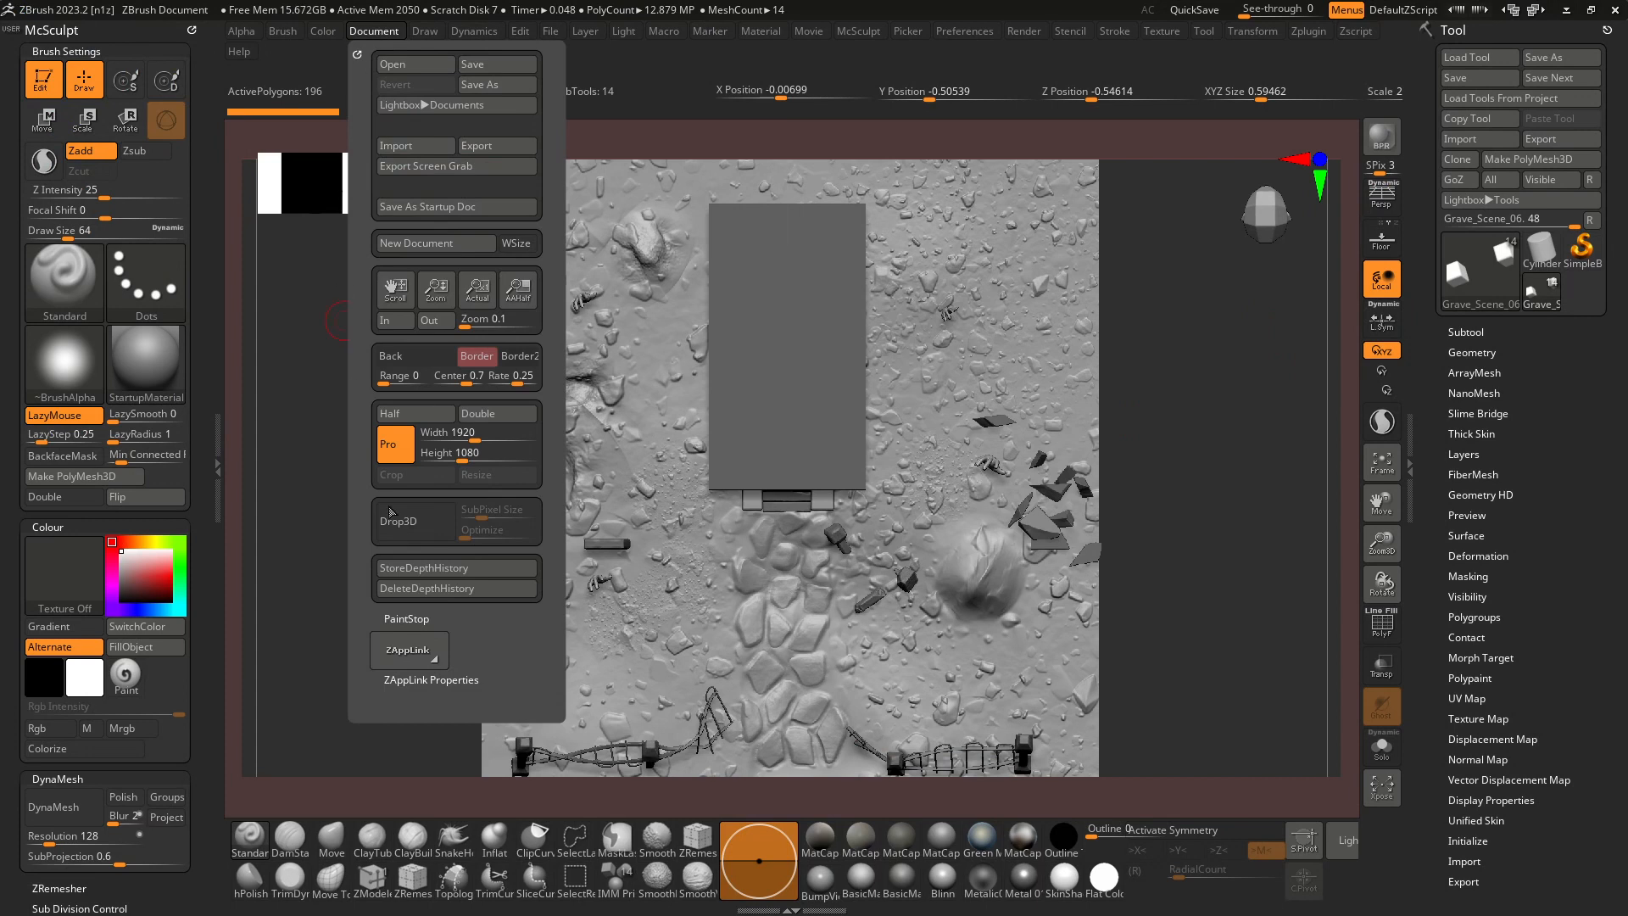
pyautogui.scroll(-5, 185, 509)
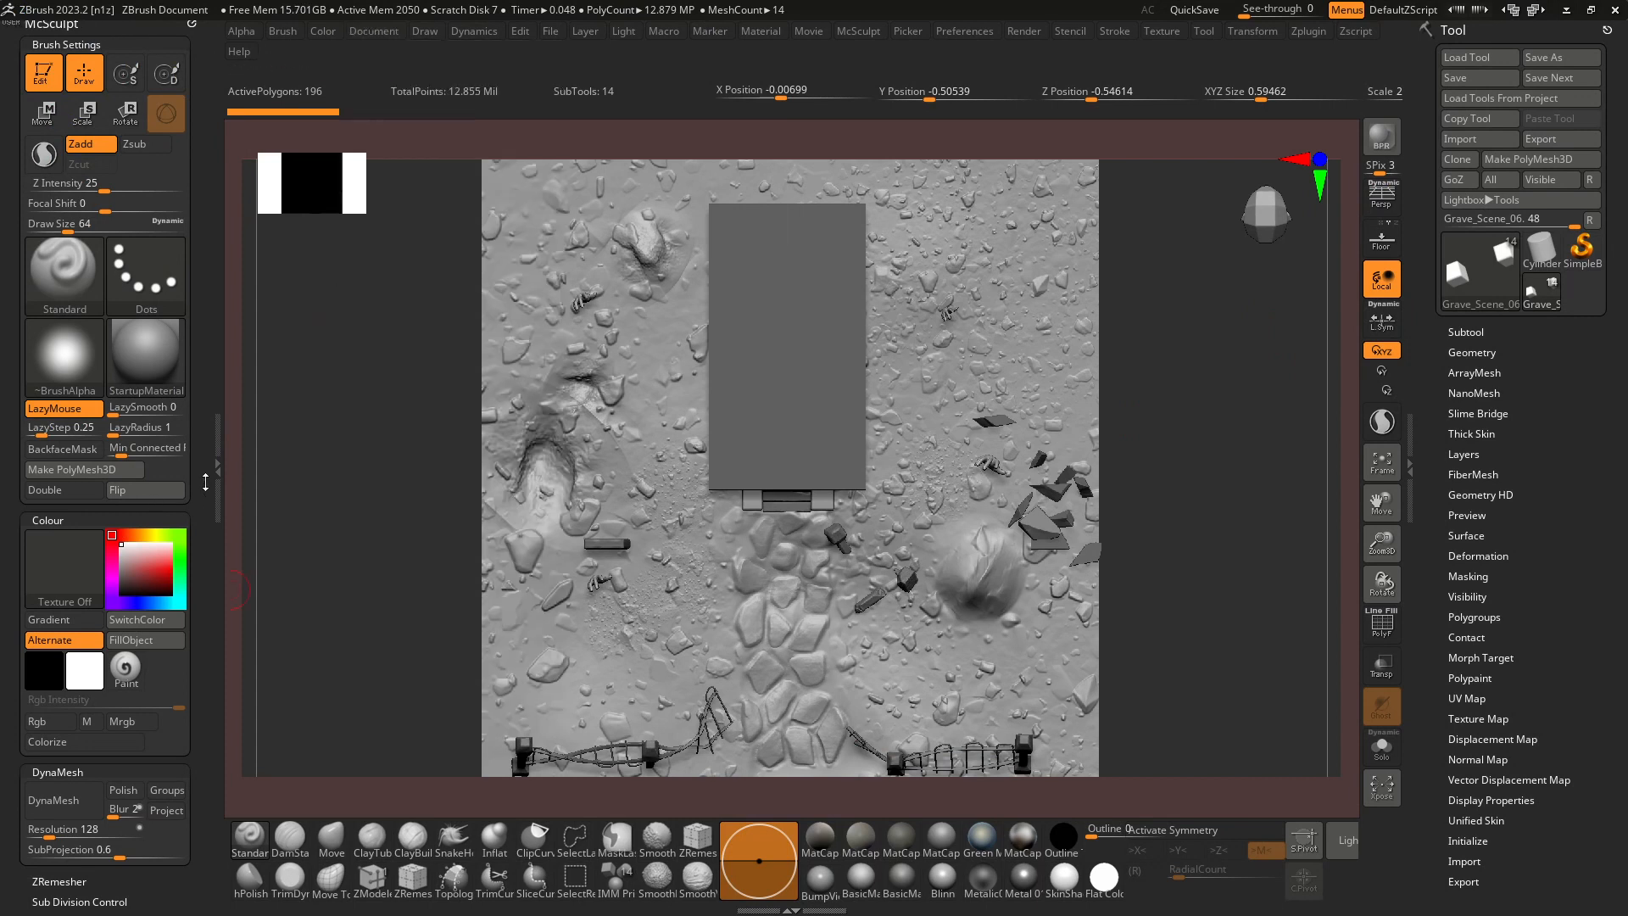
pyautogui.click(102, 681)
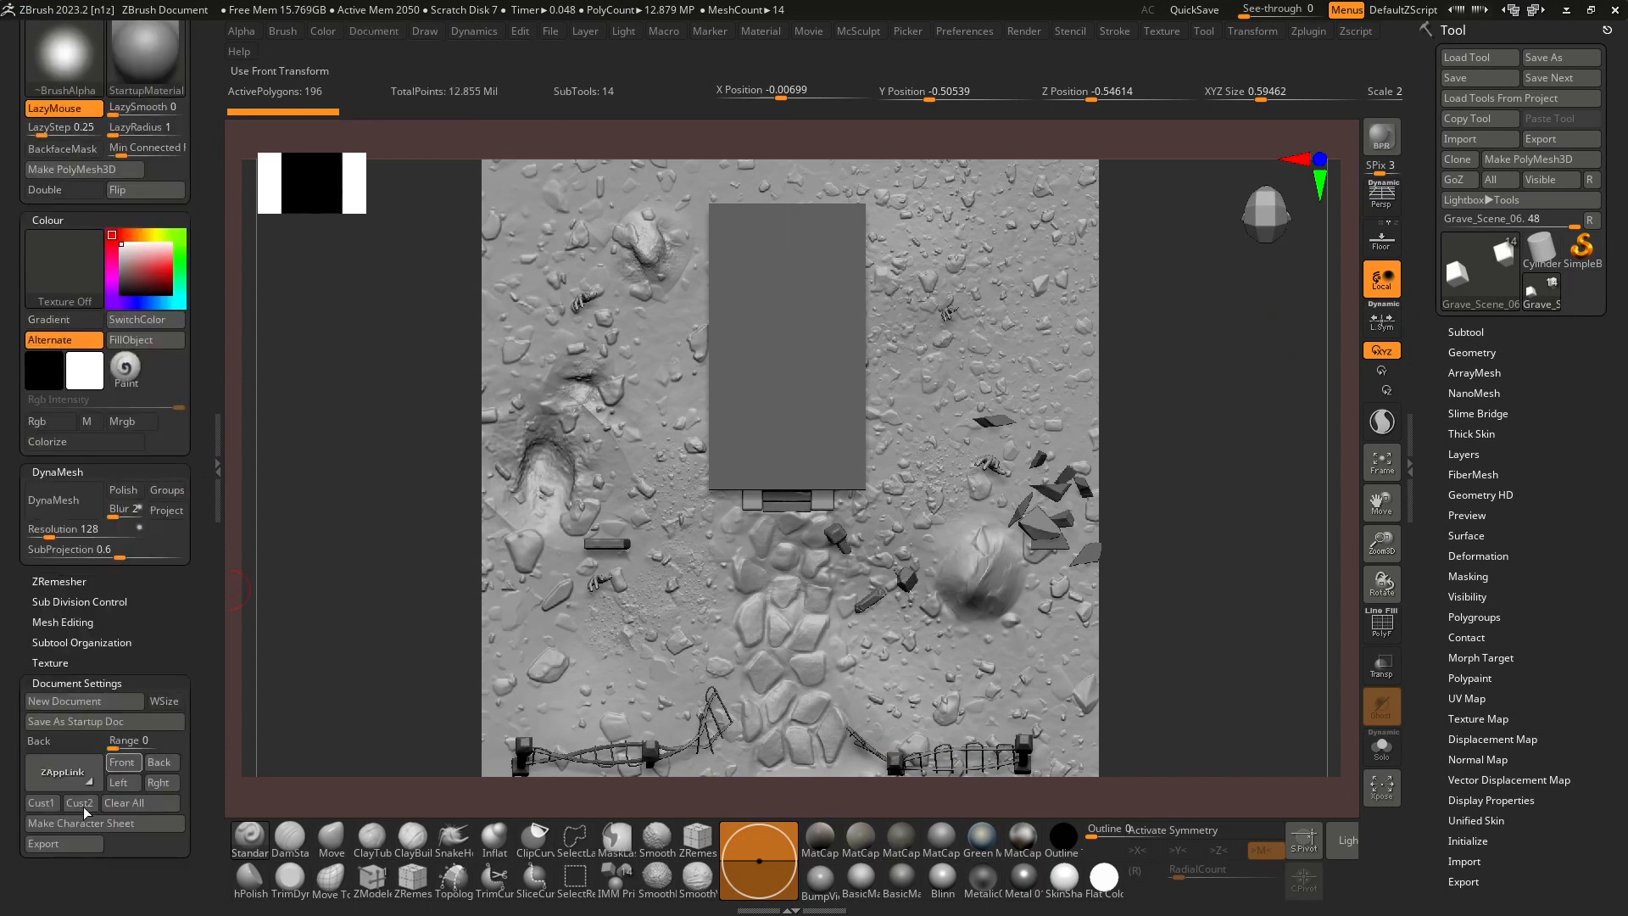
pyautogui.click(374, 31)
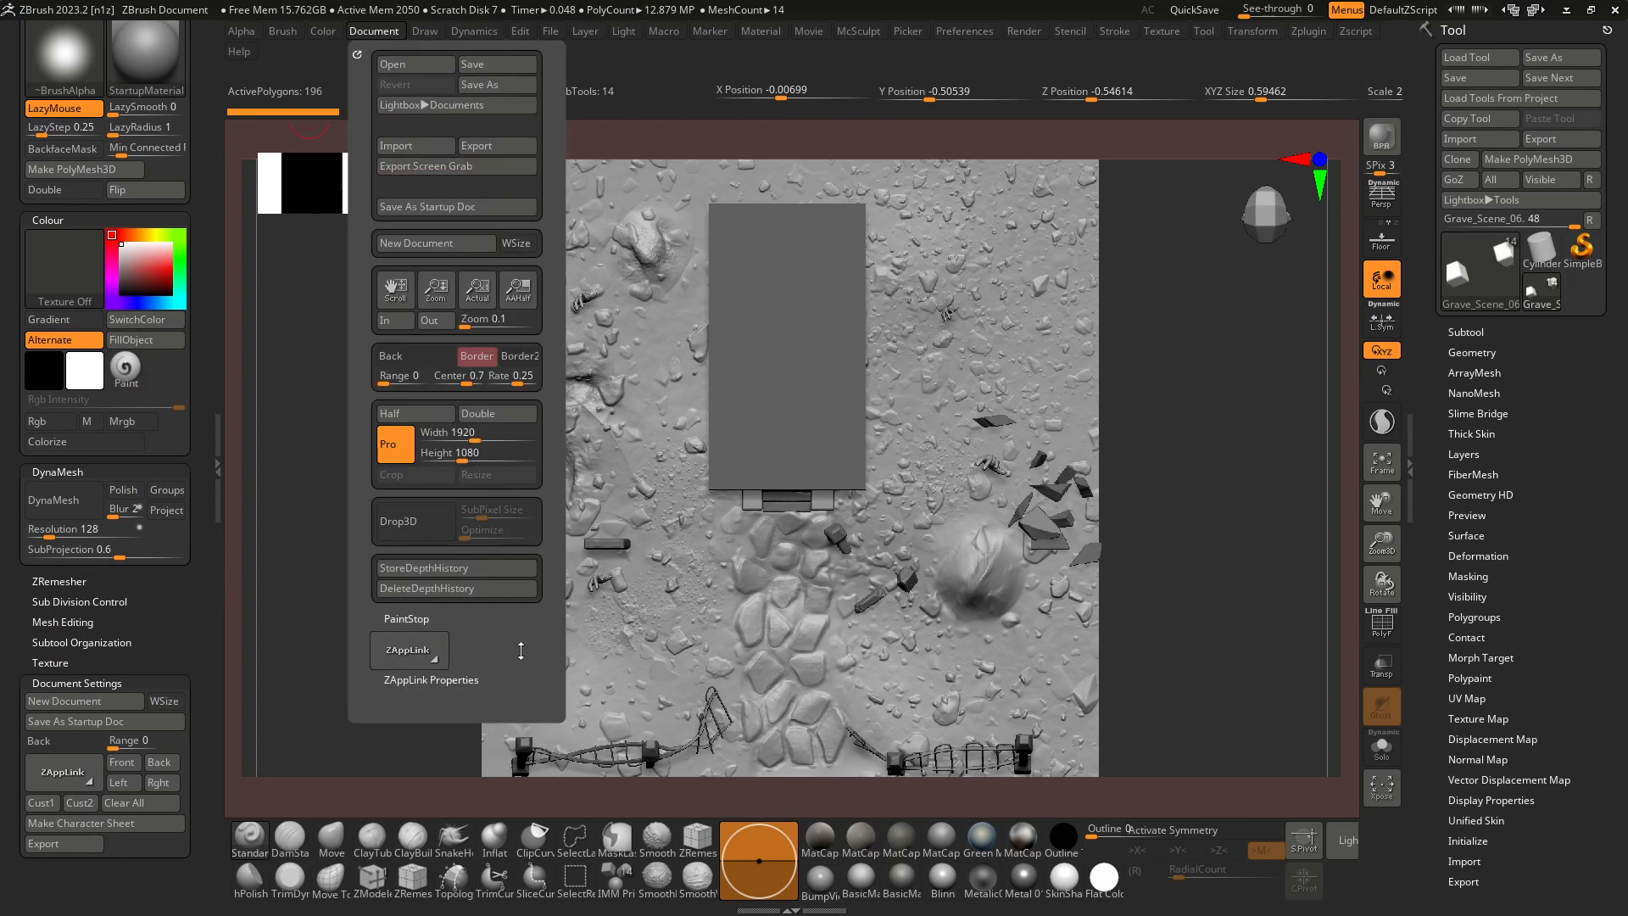
pyautogui.scroll(-3, 432, 564)
pyautogui.click(432, 542)
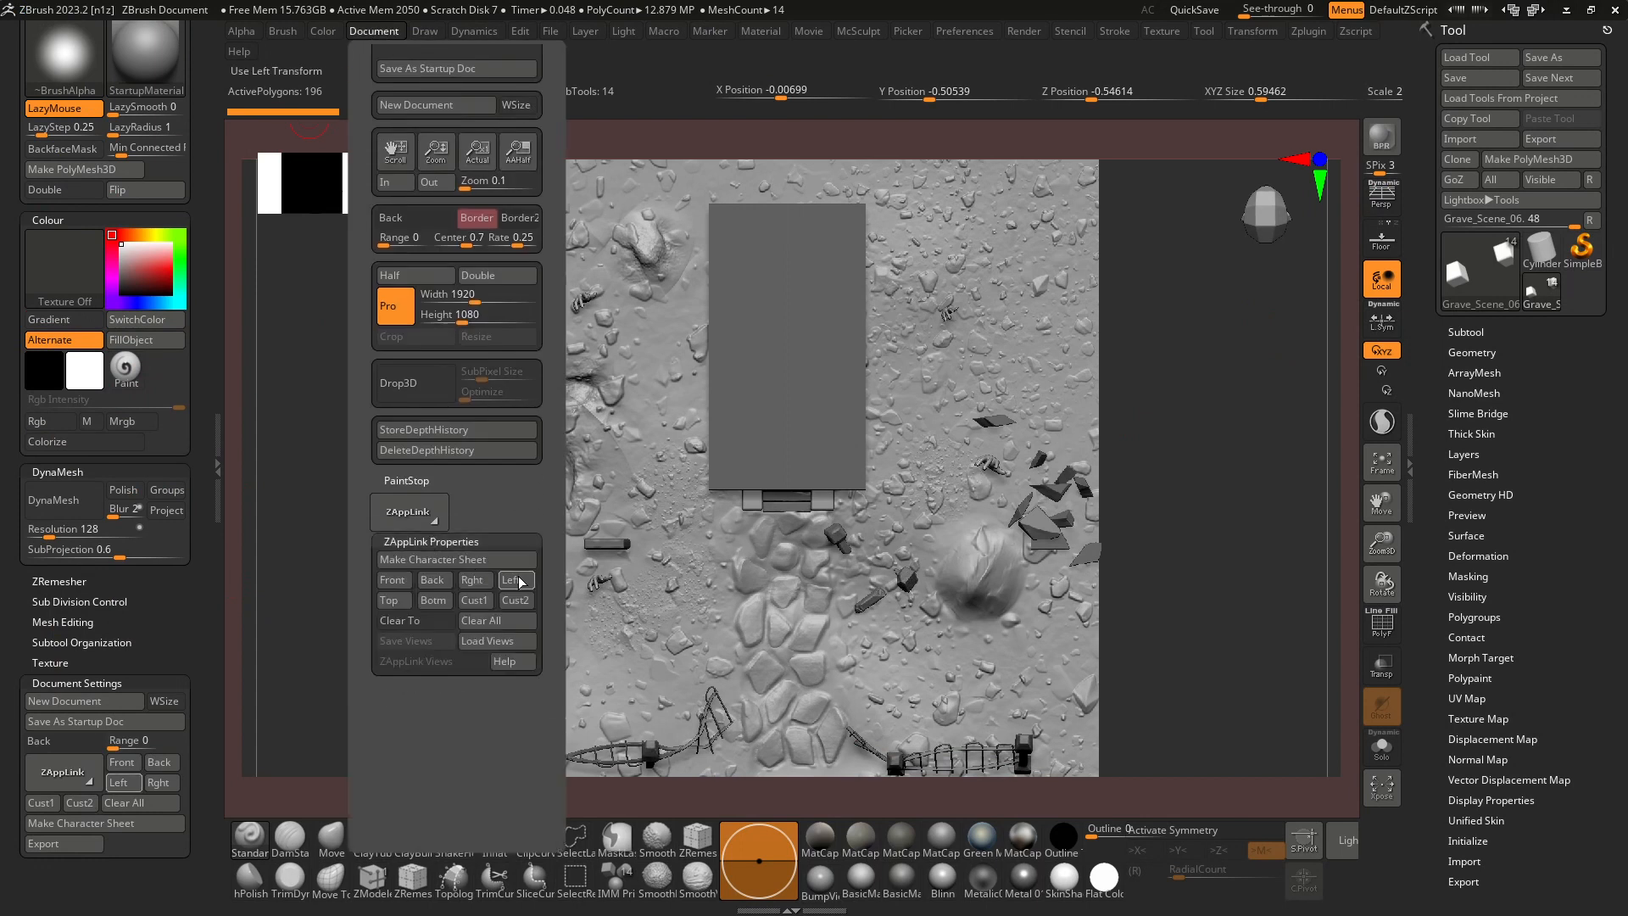
pyautogui.click(390, 601)
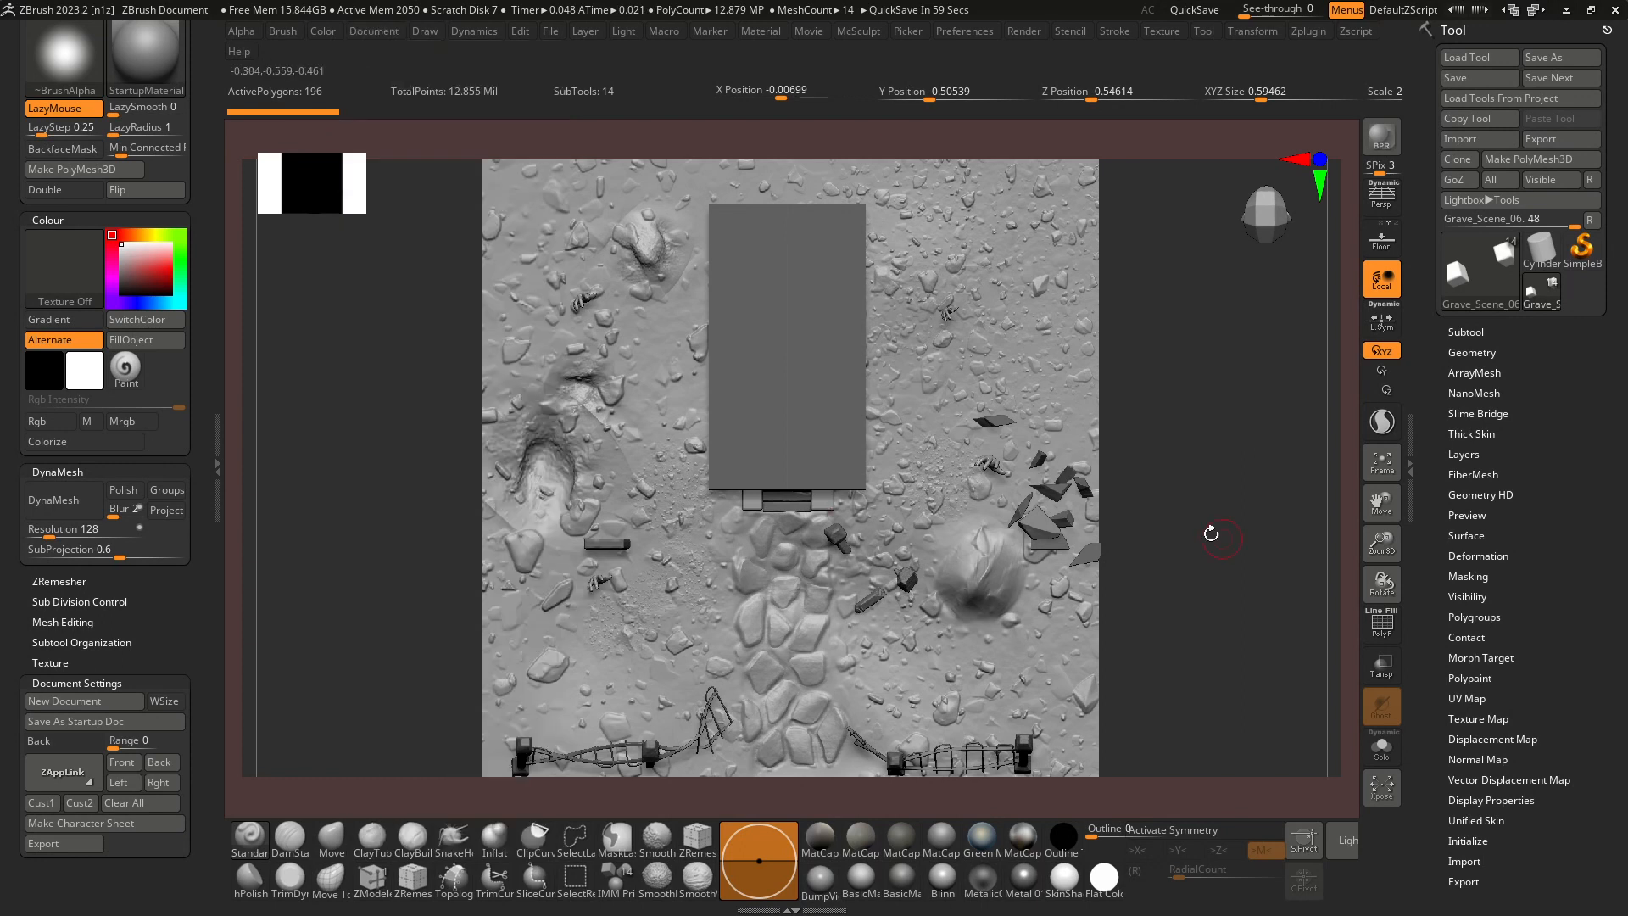
# Turn on perspective, frame the whole graveyard at a three-quarter angle and store the camera as Custom 1 in the ZAppLink properties.
pyautogui.moveTo(1137, 508); pyautogui.dragTo(1211, 293)
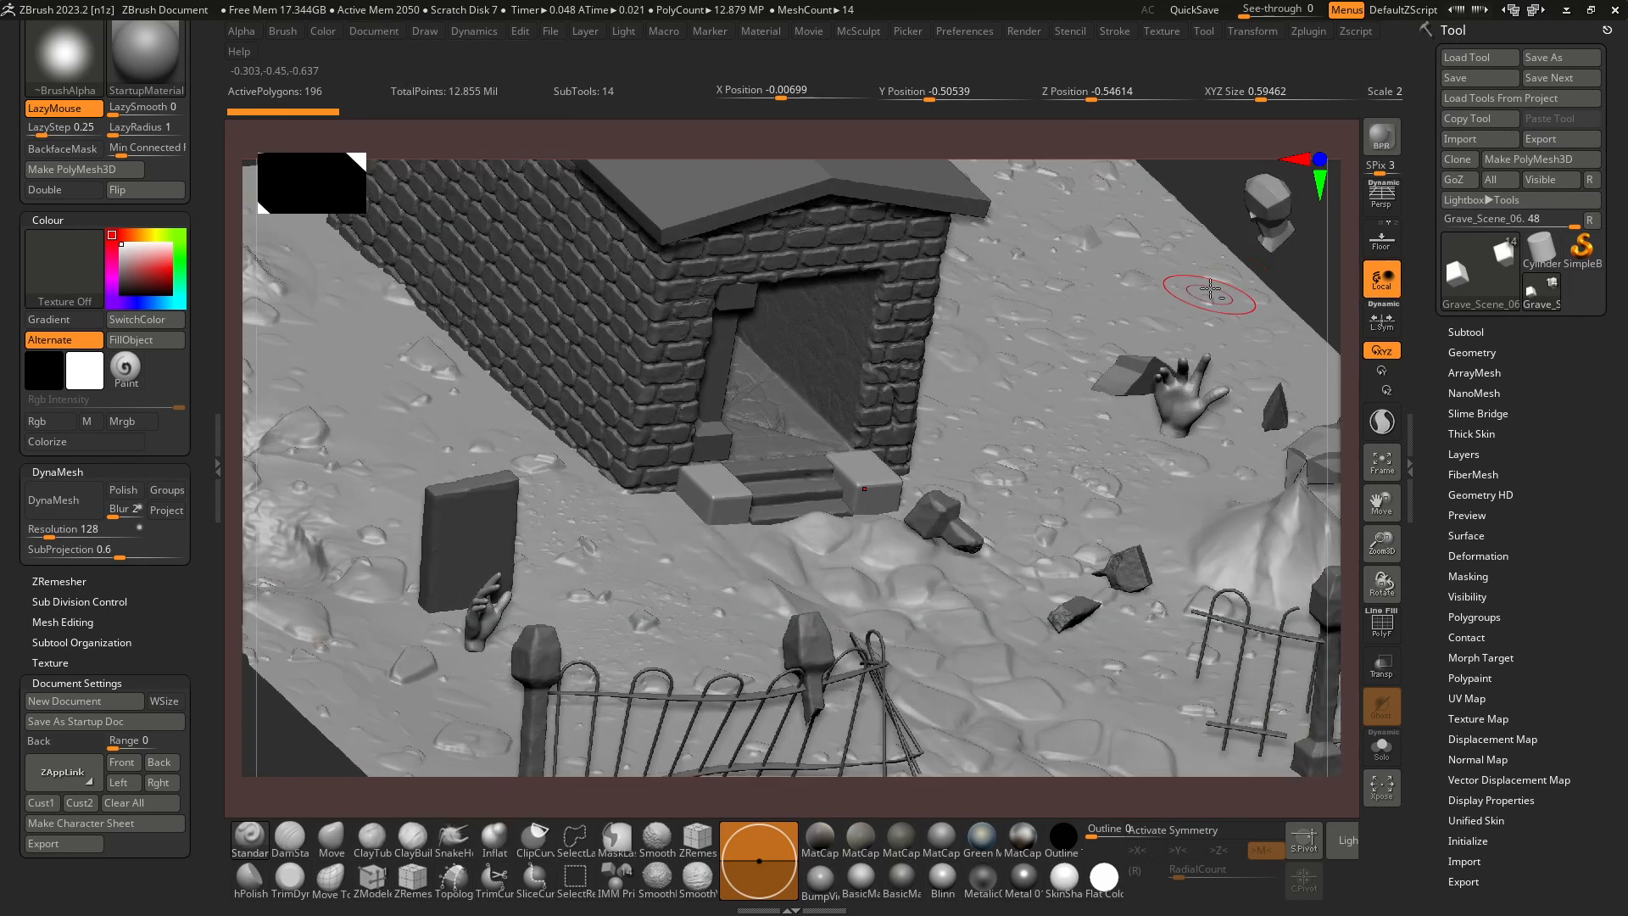
pyautogui.moveTo(1235, 227); pyautogui.dragTo(1103, 721)
pyautogui.press('f')
pyautogui.press('f')
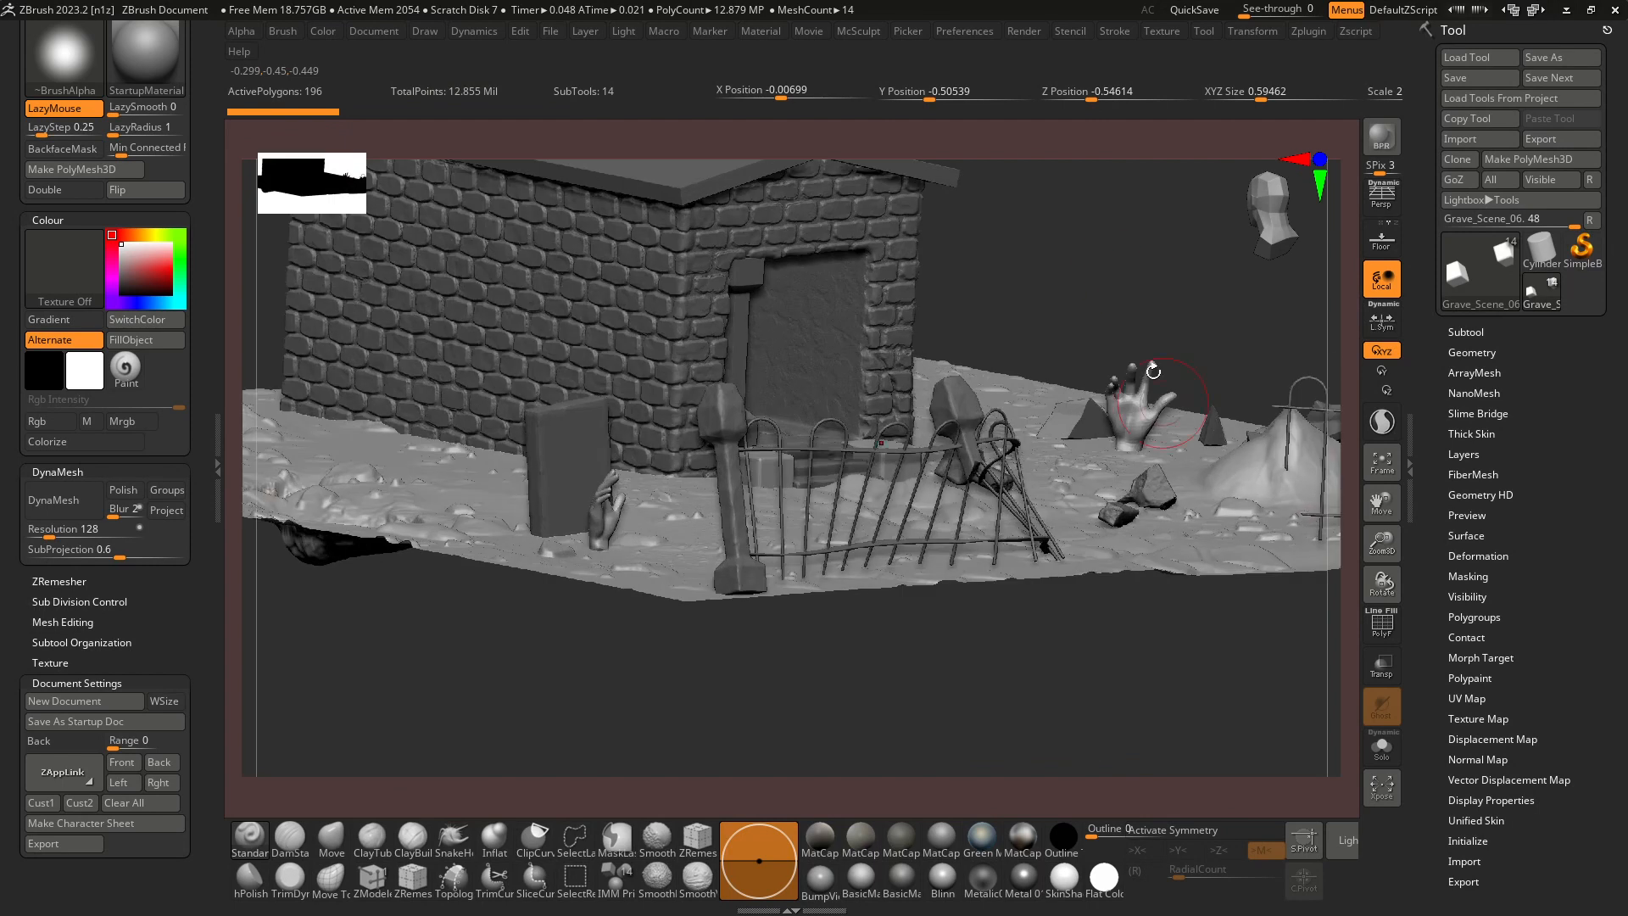
pyautogui.click(1381, 197)
pyautogui.moveTo(1159, 344); pyautogui.dragTo(1024, 327)
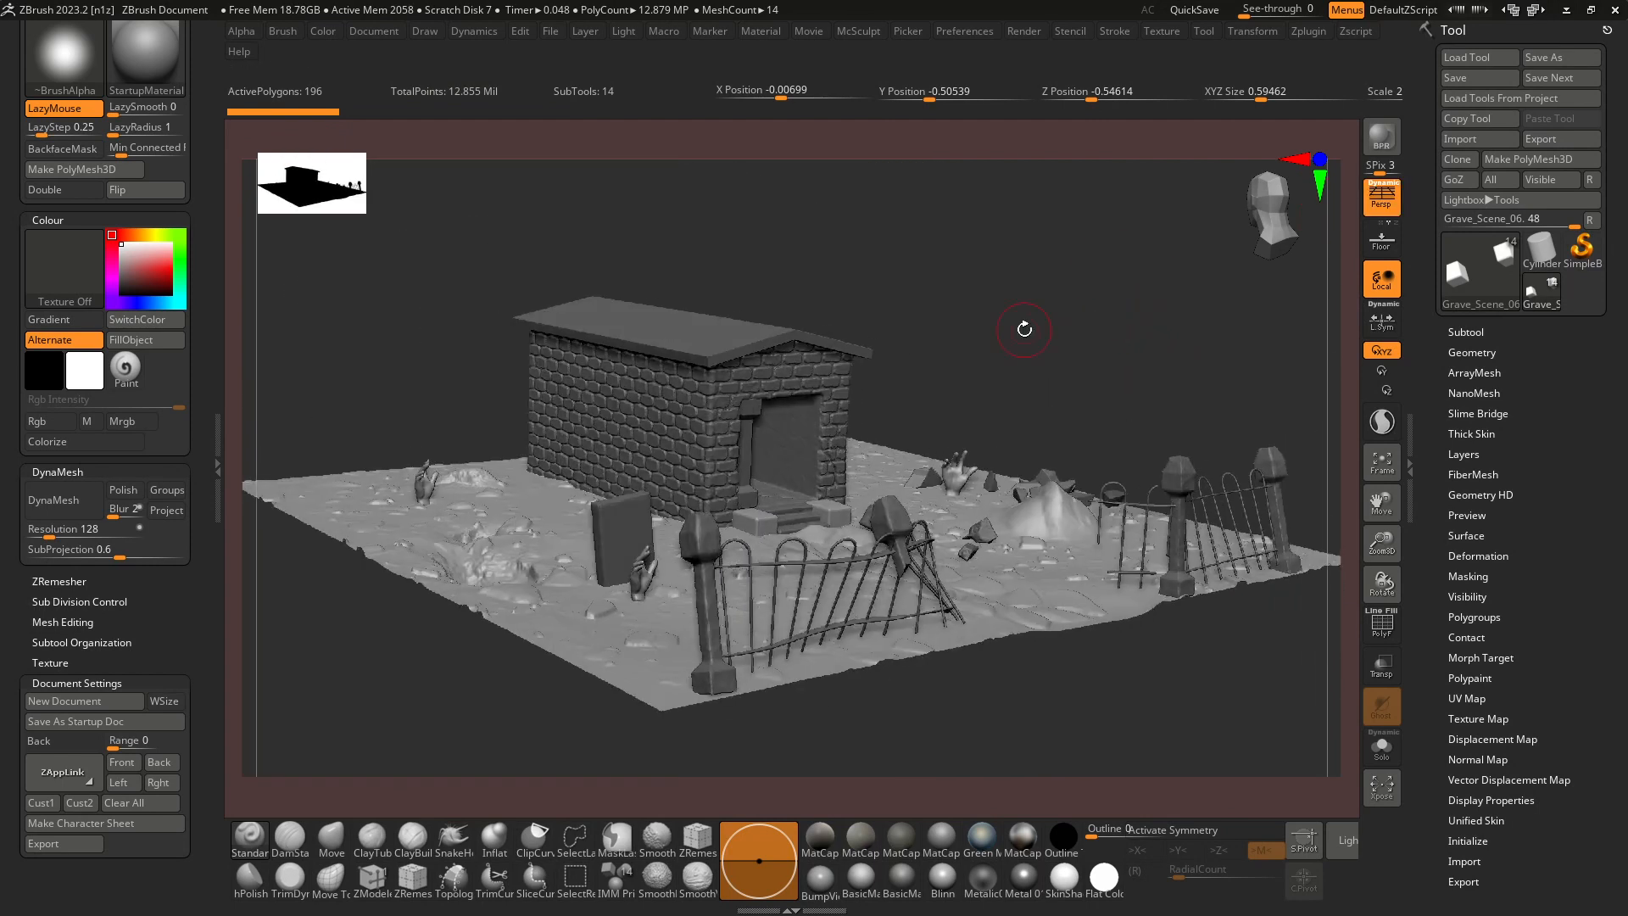
pyautogui.click(360, 32)
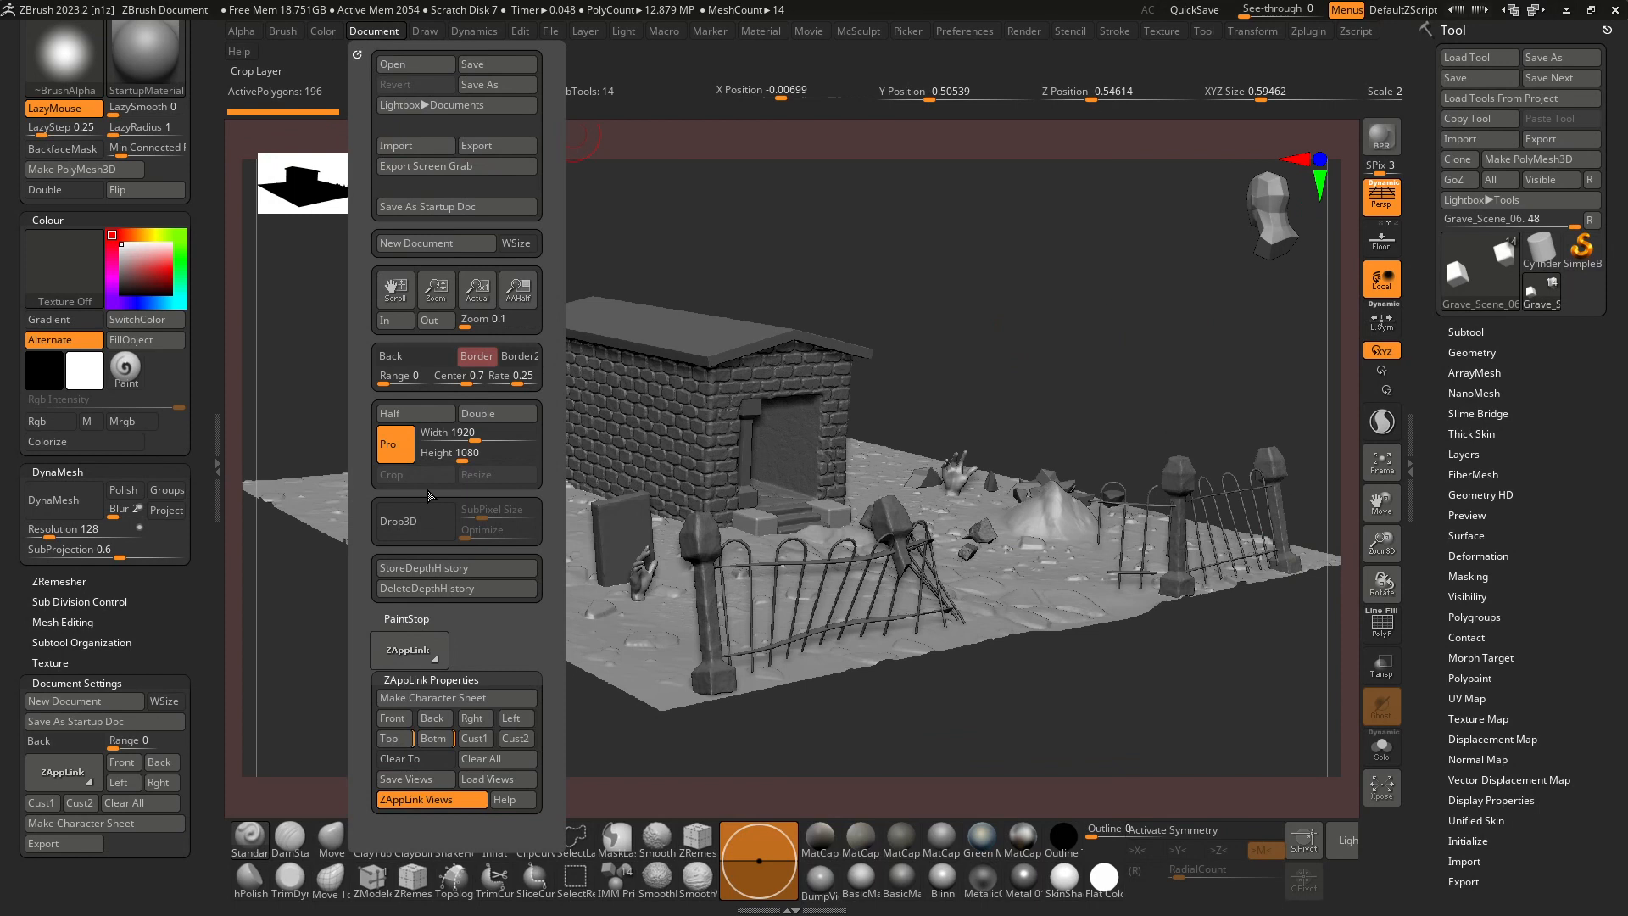
pyautogui.click(475, 739)
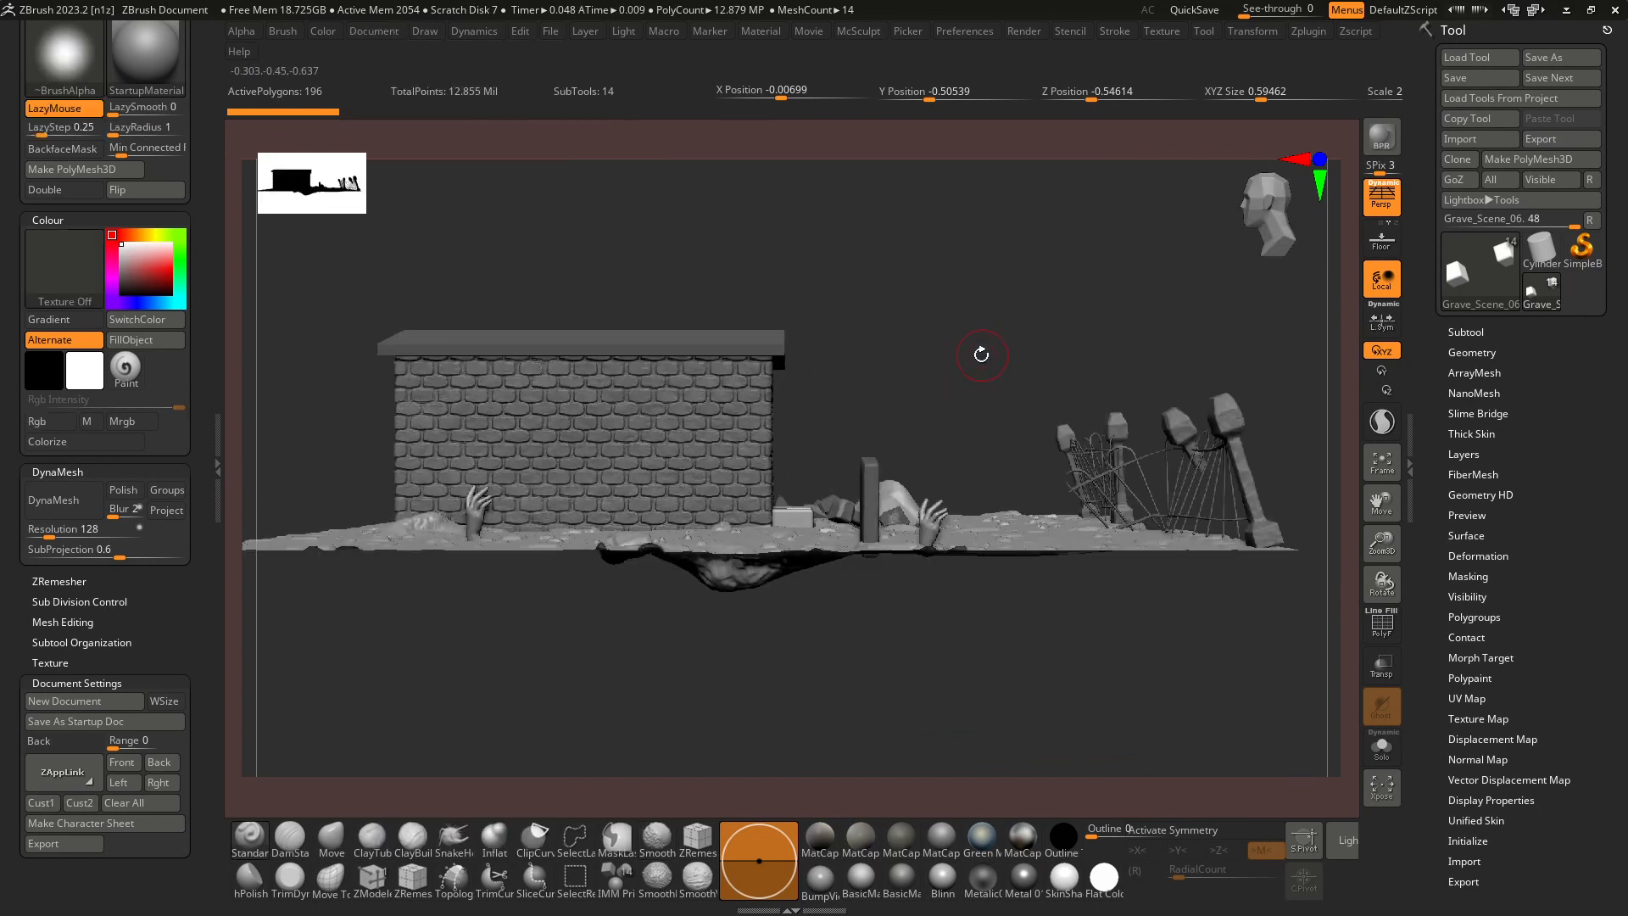
# Store the straight side view of the scene as the Left view in the ZAppLink properties.
pyautogui.click(374, 31)
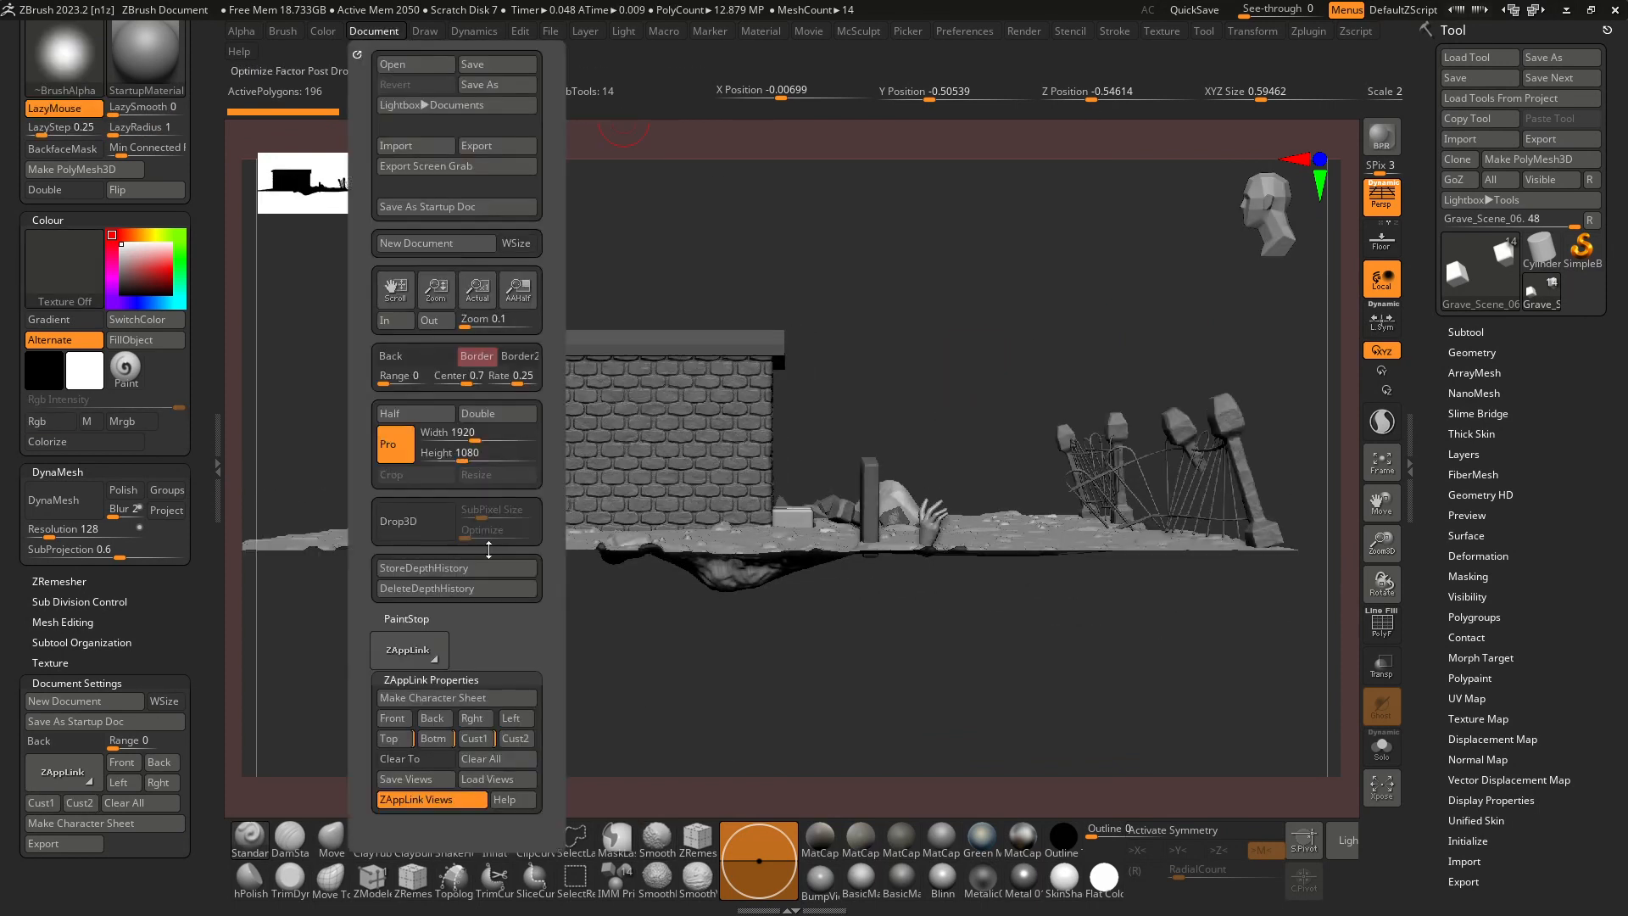
pyautogui.click(515, 719)
# Store a close-up camera of the crypt's doorway steps as Custom 2 and make a character sheet from the stored views.
pyautogui.moveTo(781, 703); pyautogui.dragTo(1008, 303)
pyautogui.moveTo(1028, 361); pyautogui.dragTo(973, 410)
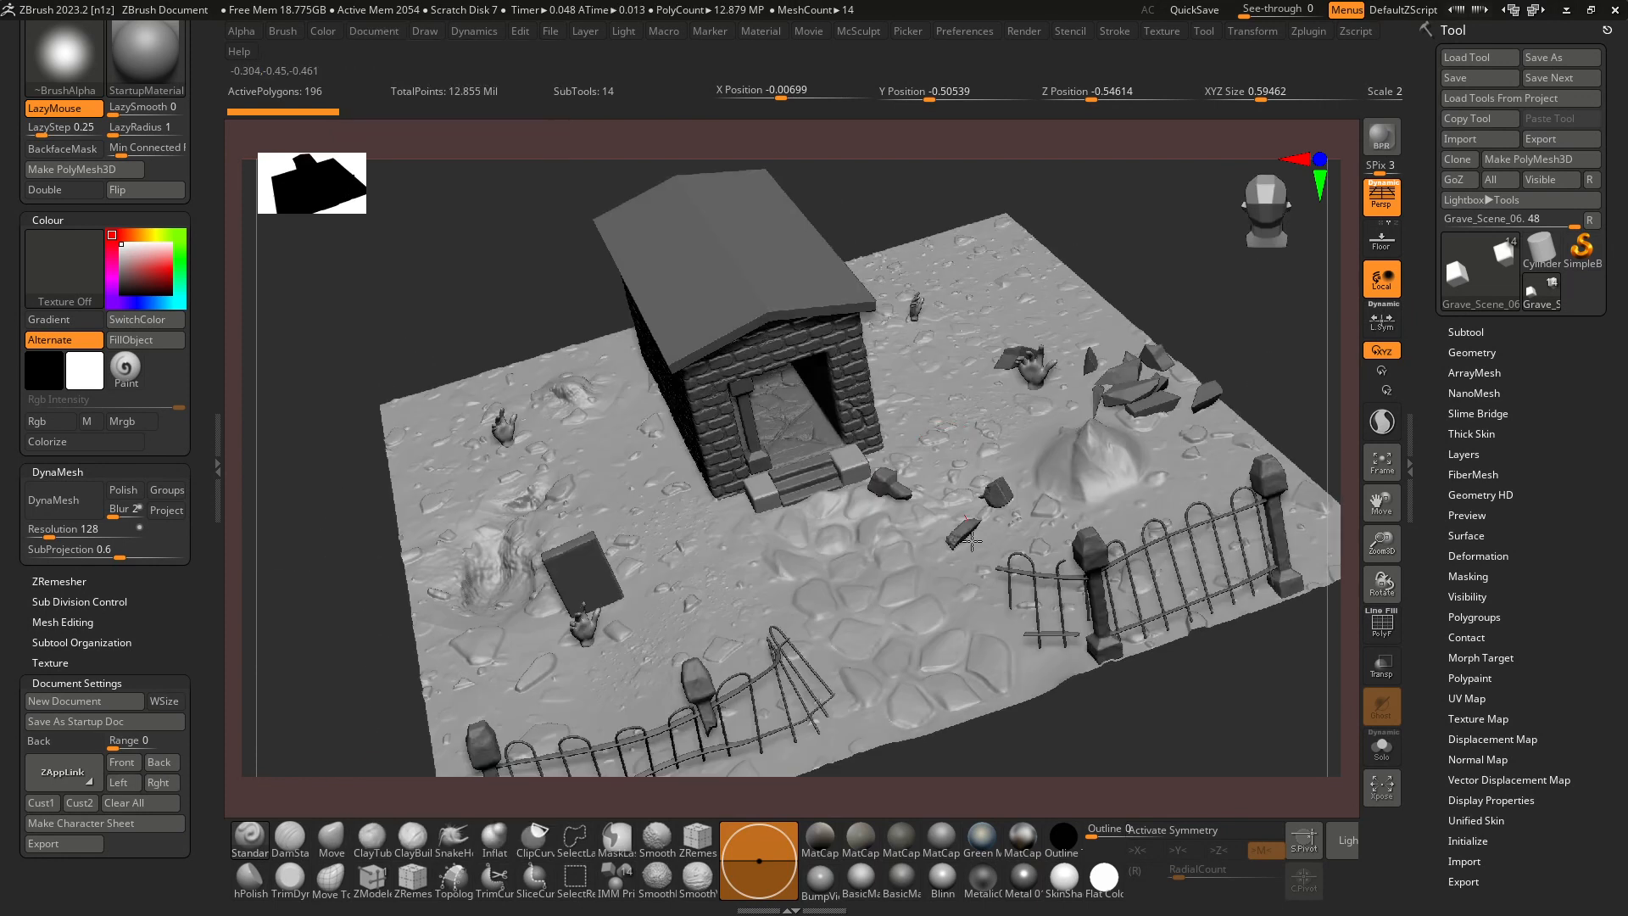
pyautogui.keyDown('ctrl'); pyautogui.moveTo(882, 476); pyautogui.dragTo(1497, 662, button='right'); pyautogui.keyUp('ctrl')
pyautogui.moveTo(1159, 670); pyautogui.dragTo(1071, 606, button='right')
pyautogui.moveTo(983, 648); pyautogui.dragTo(886, 661, button='right')
pyautogui.click(389, 34)
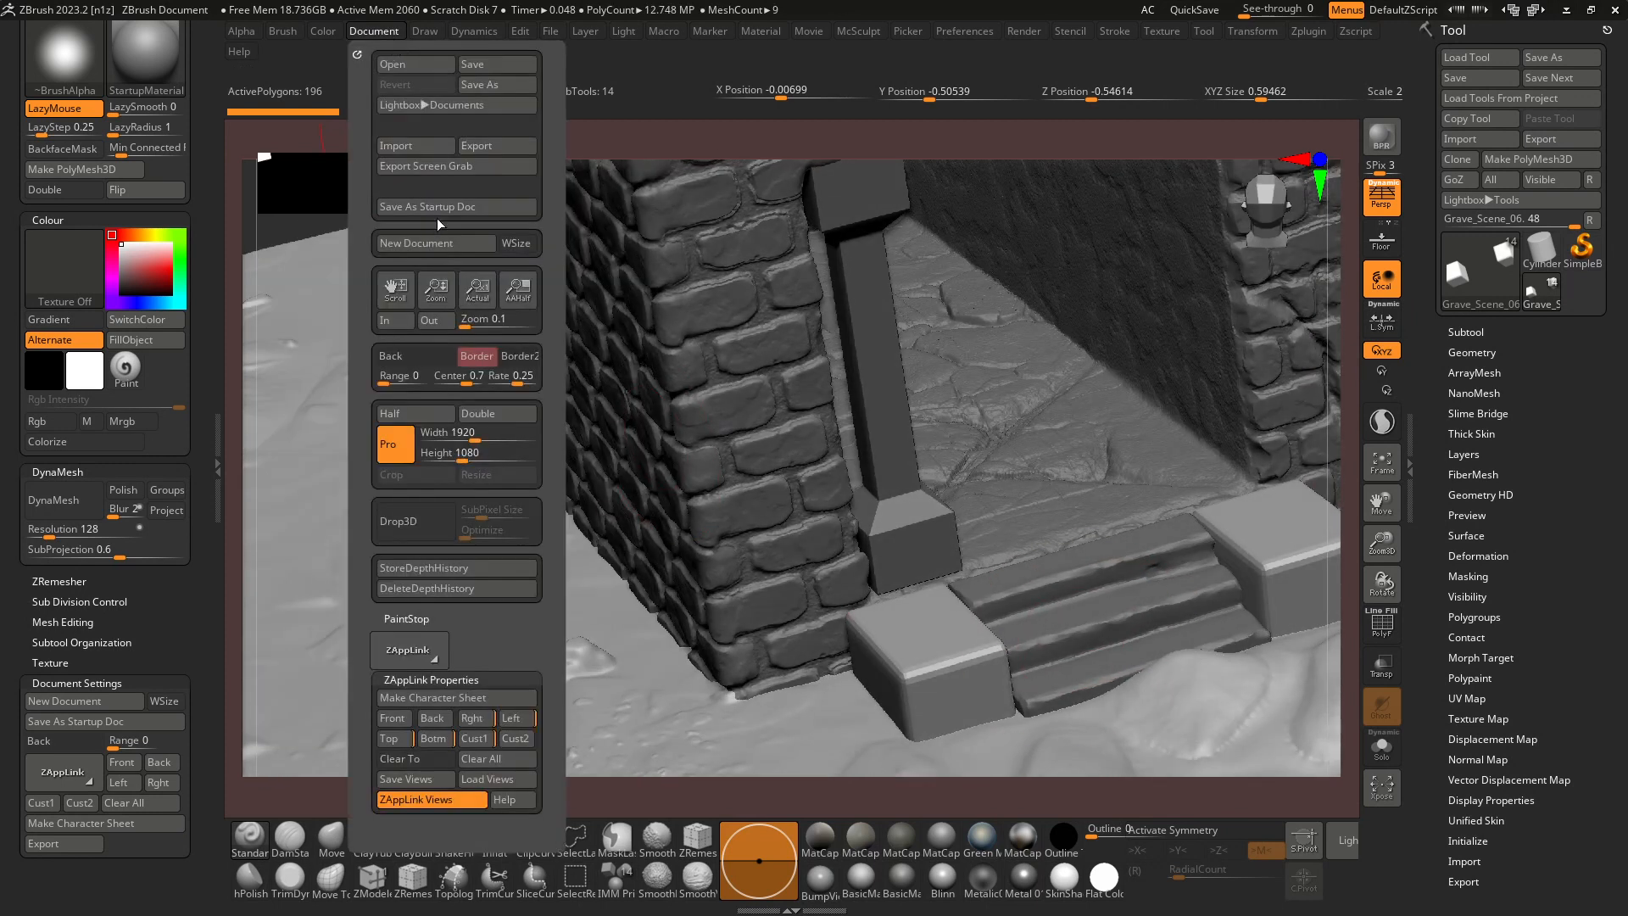
pyautogui.click(522, 738)
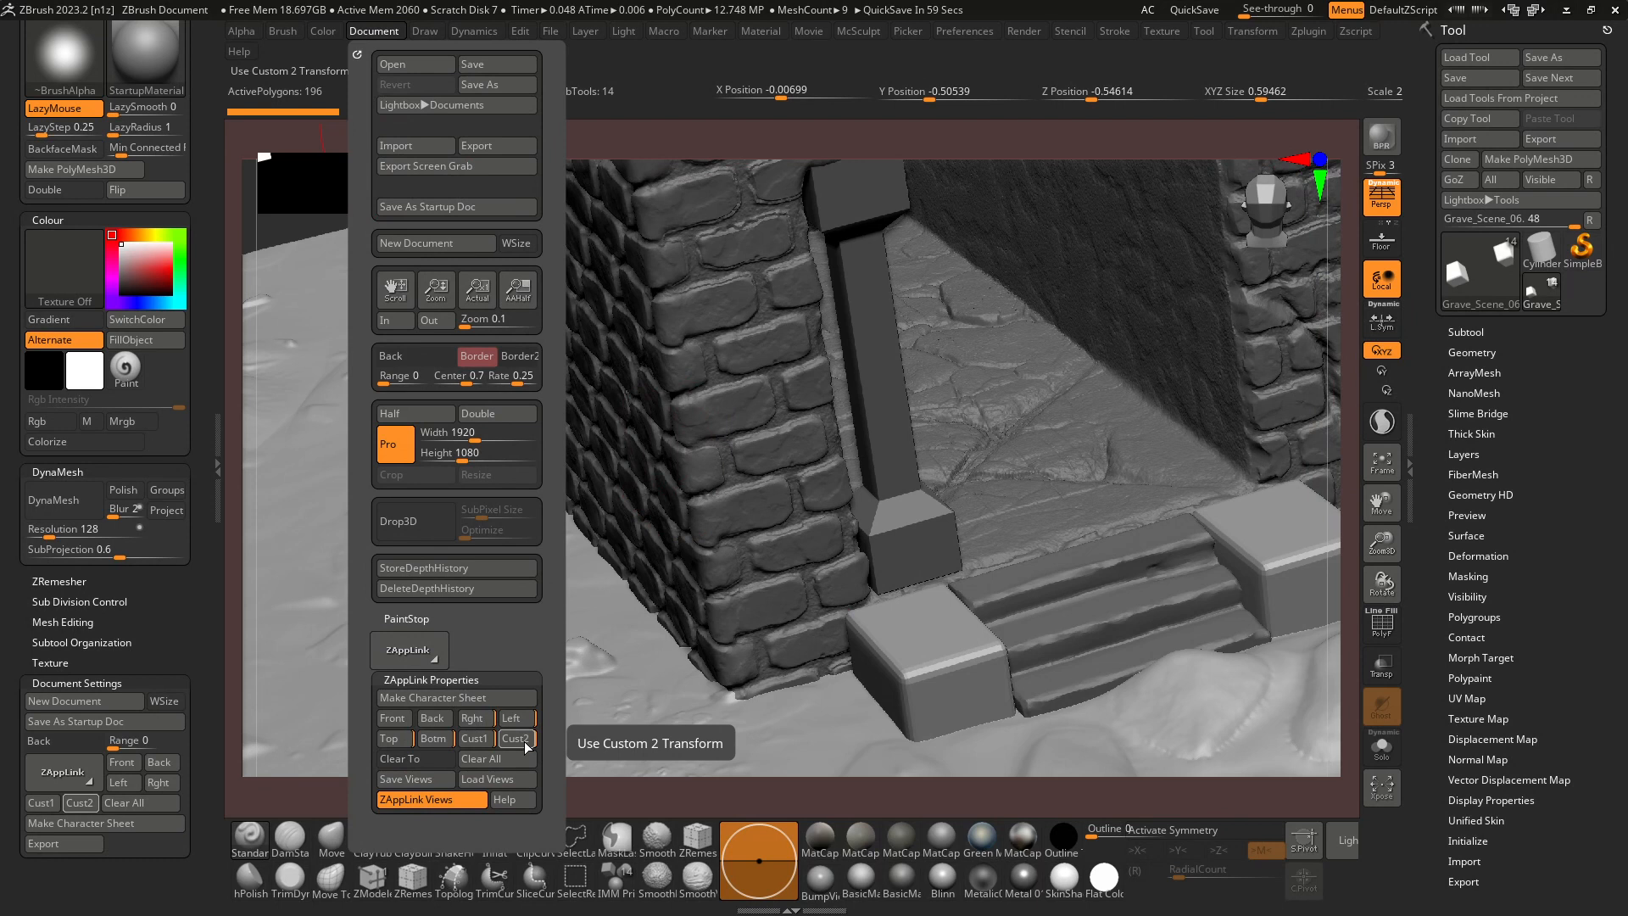
pyautogui.click(453, 698)
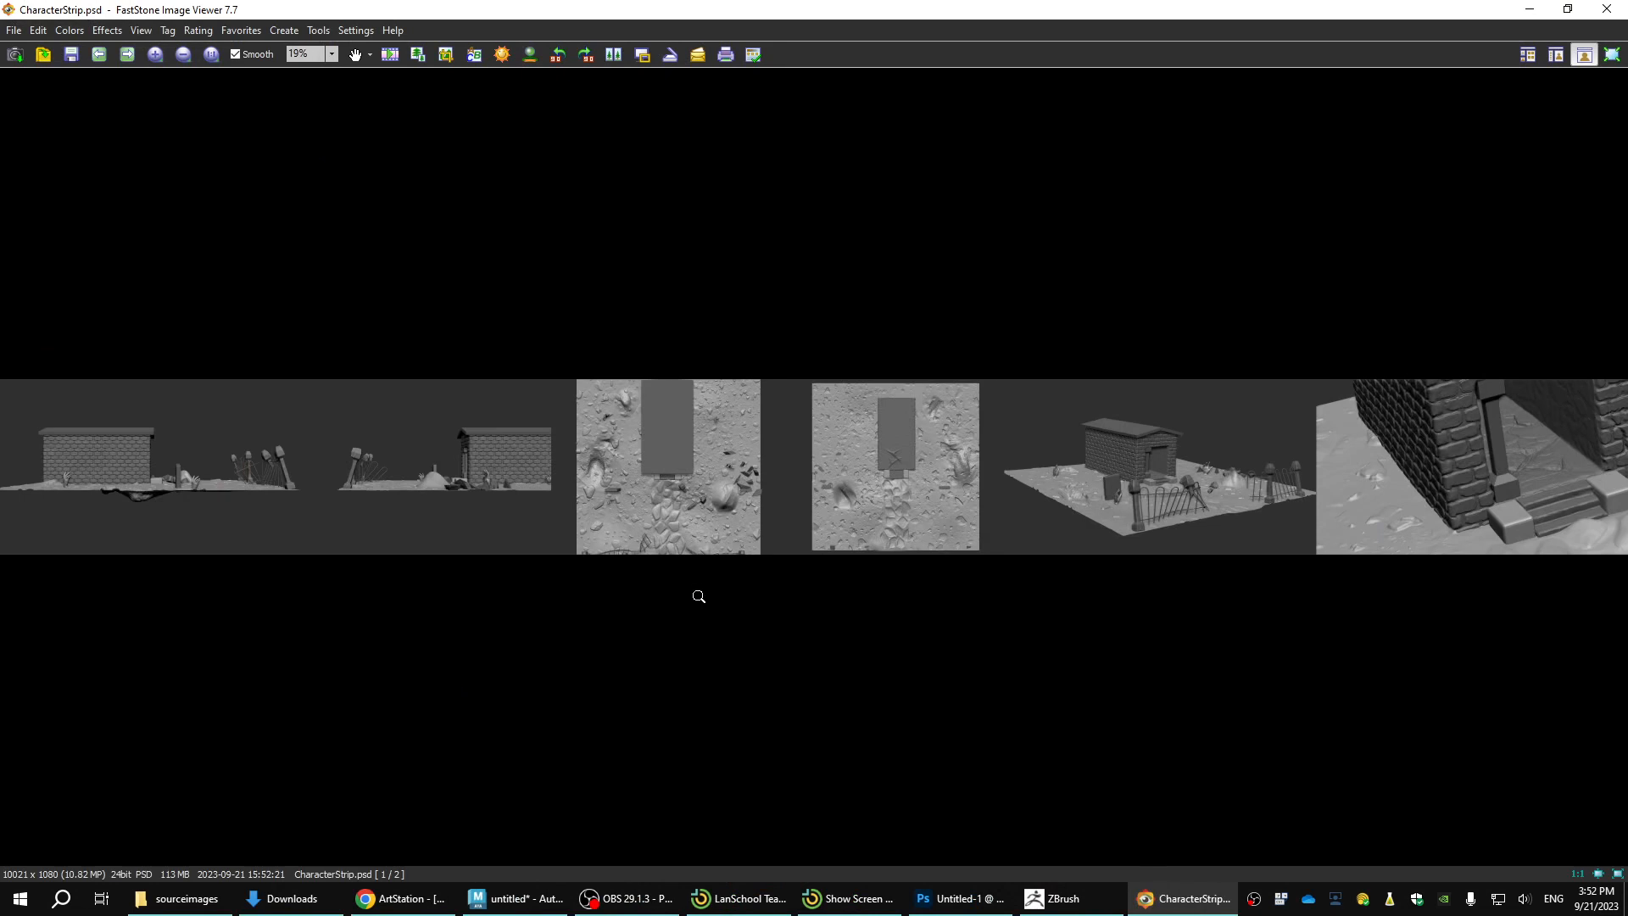
# Add Photoshop.exe from the Adobe Photoshop 2023 folder as FastStone's external program and open CharacterStrip.psd with it.
pyautogui.press('e')
pyautogui.click(801, 477)
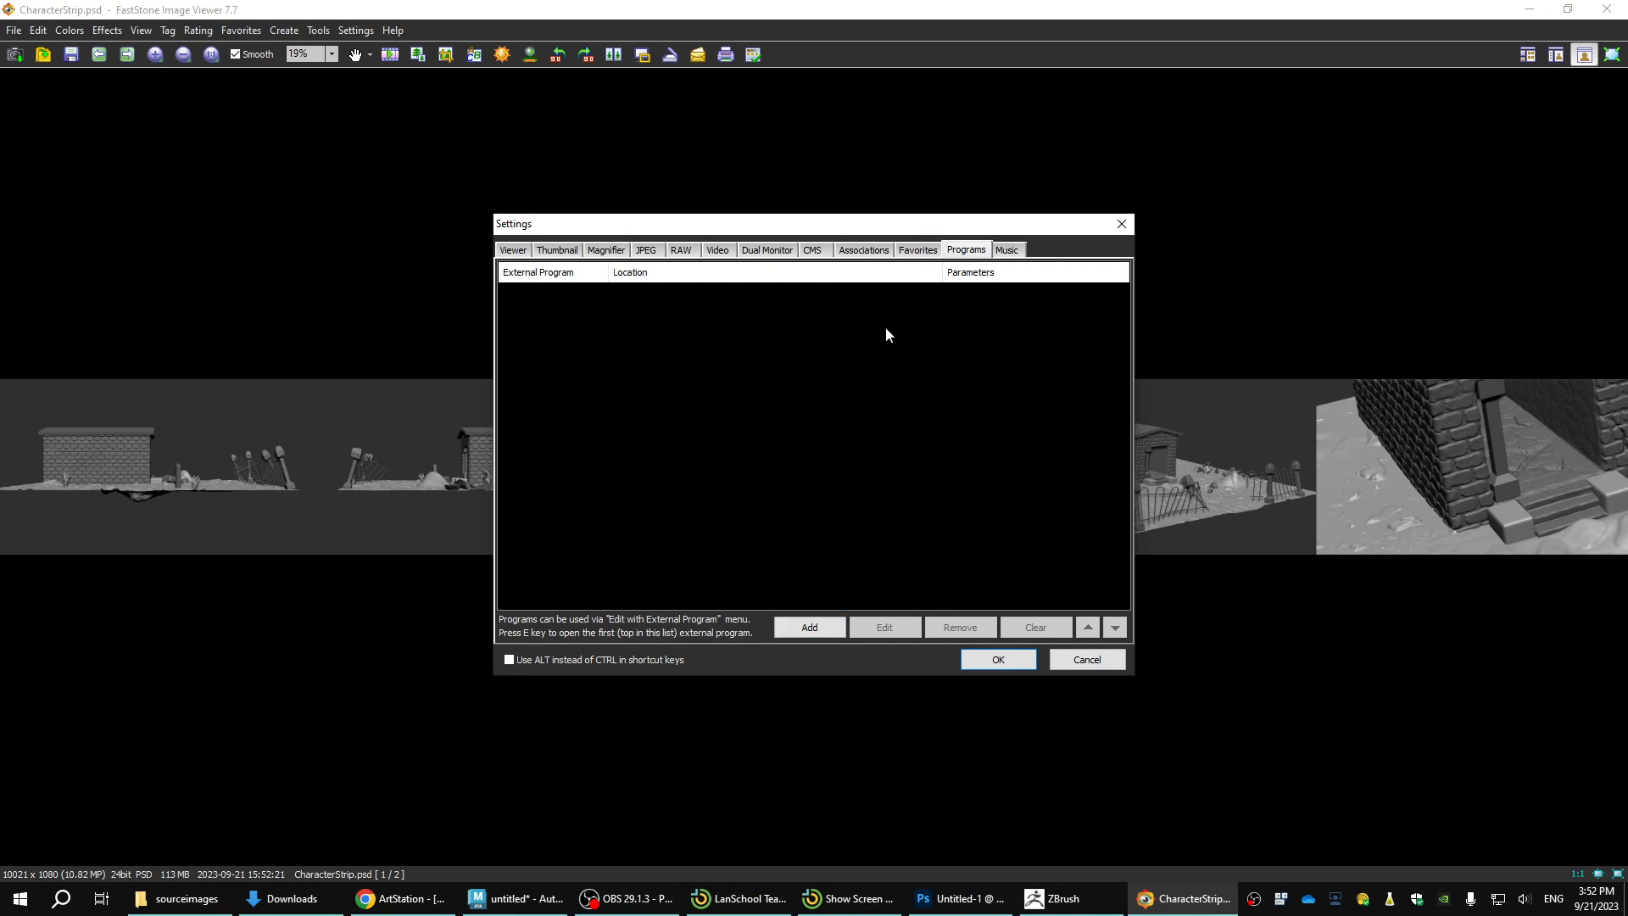
pyautogui.click(810, 627)
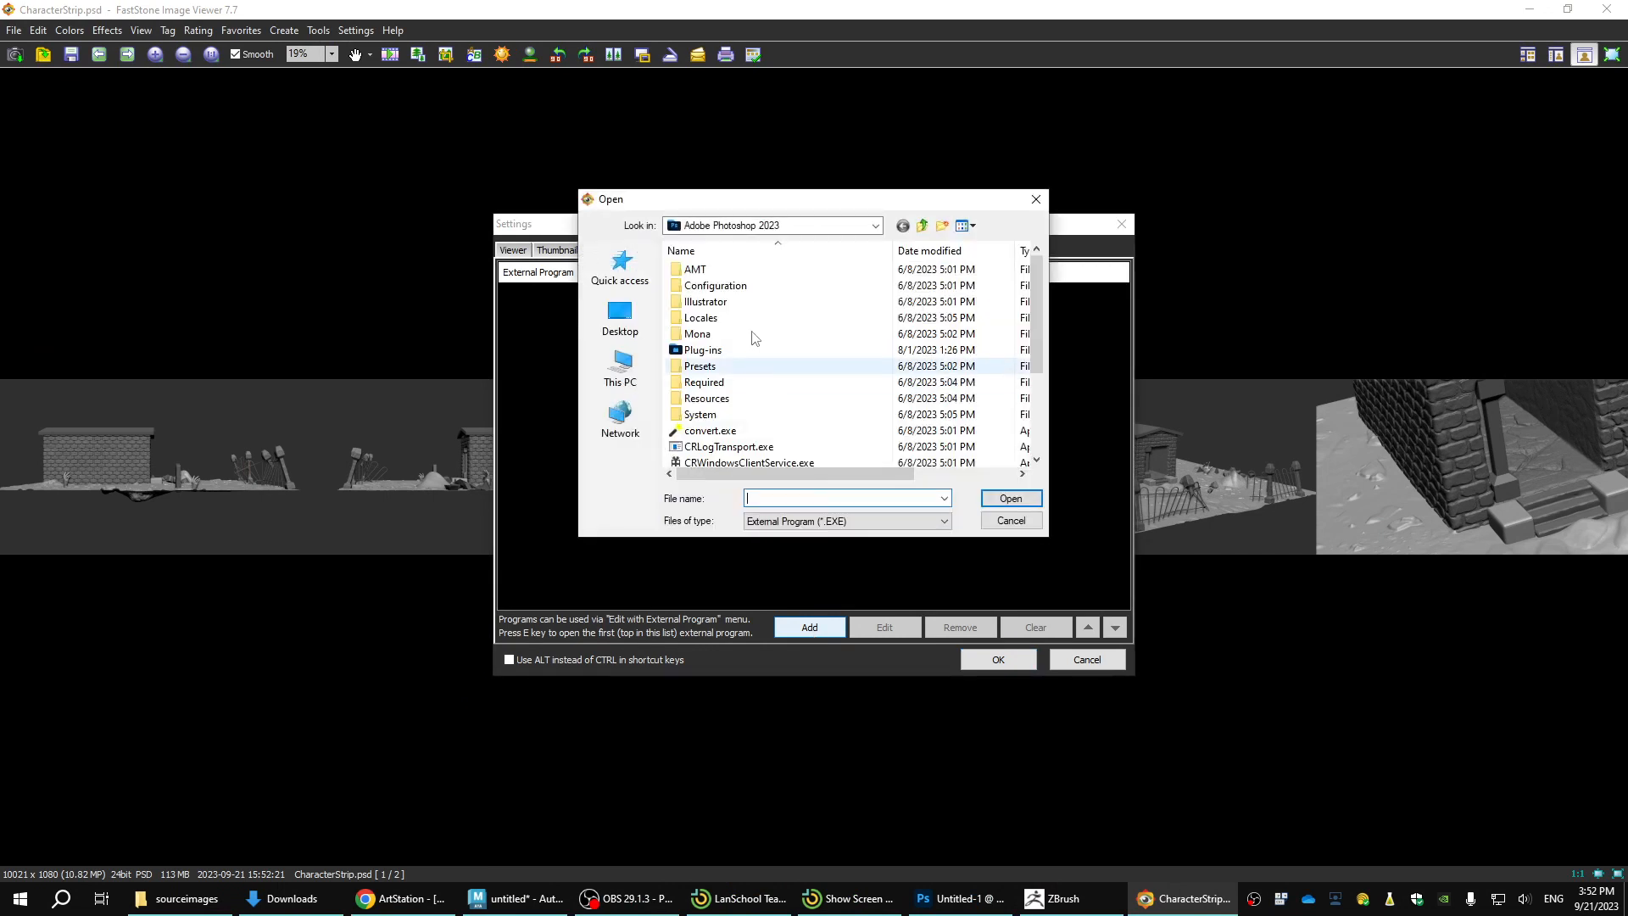
pyautogui.scroll(-5, 720, 356)
pyautogui.doubleClick(721, 392)
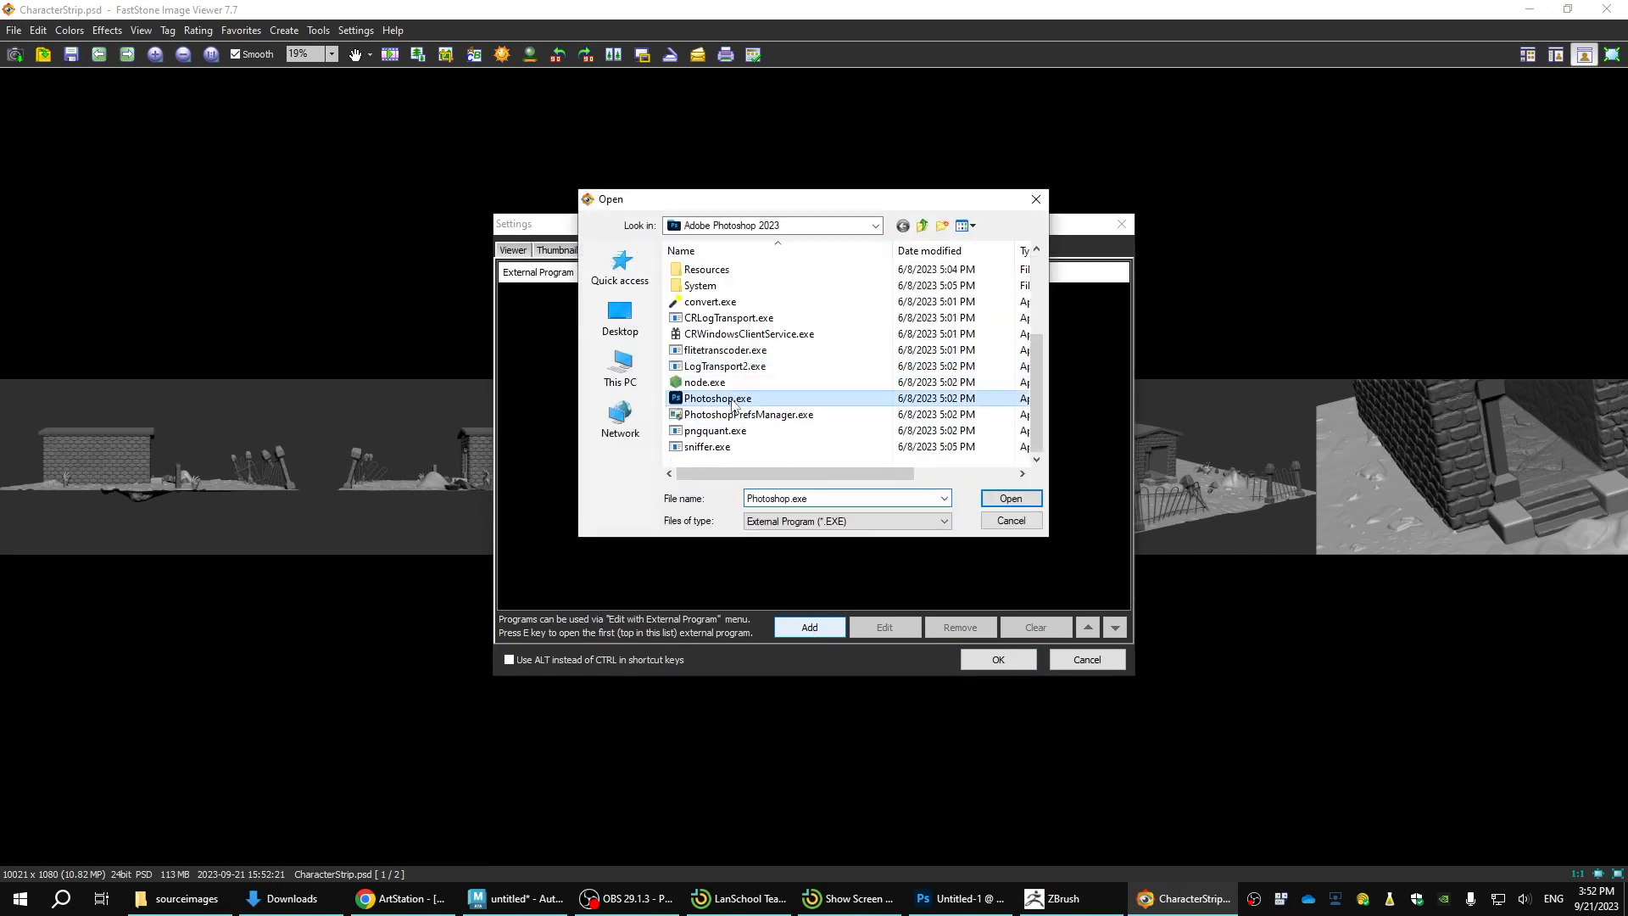
pyautogui.click(881, 493)
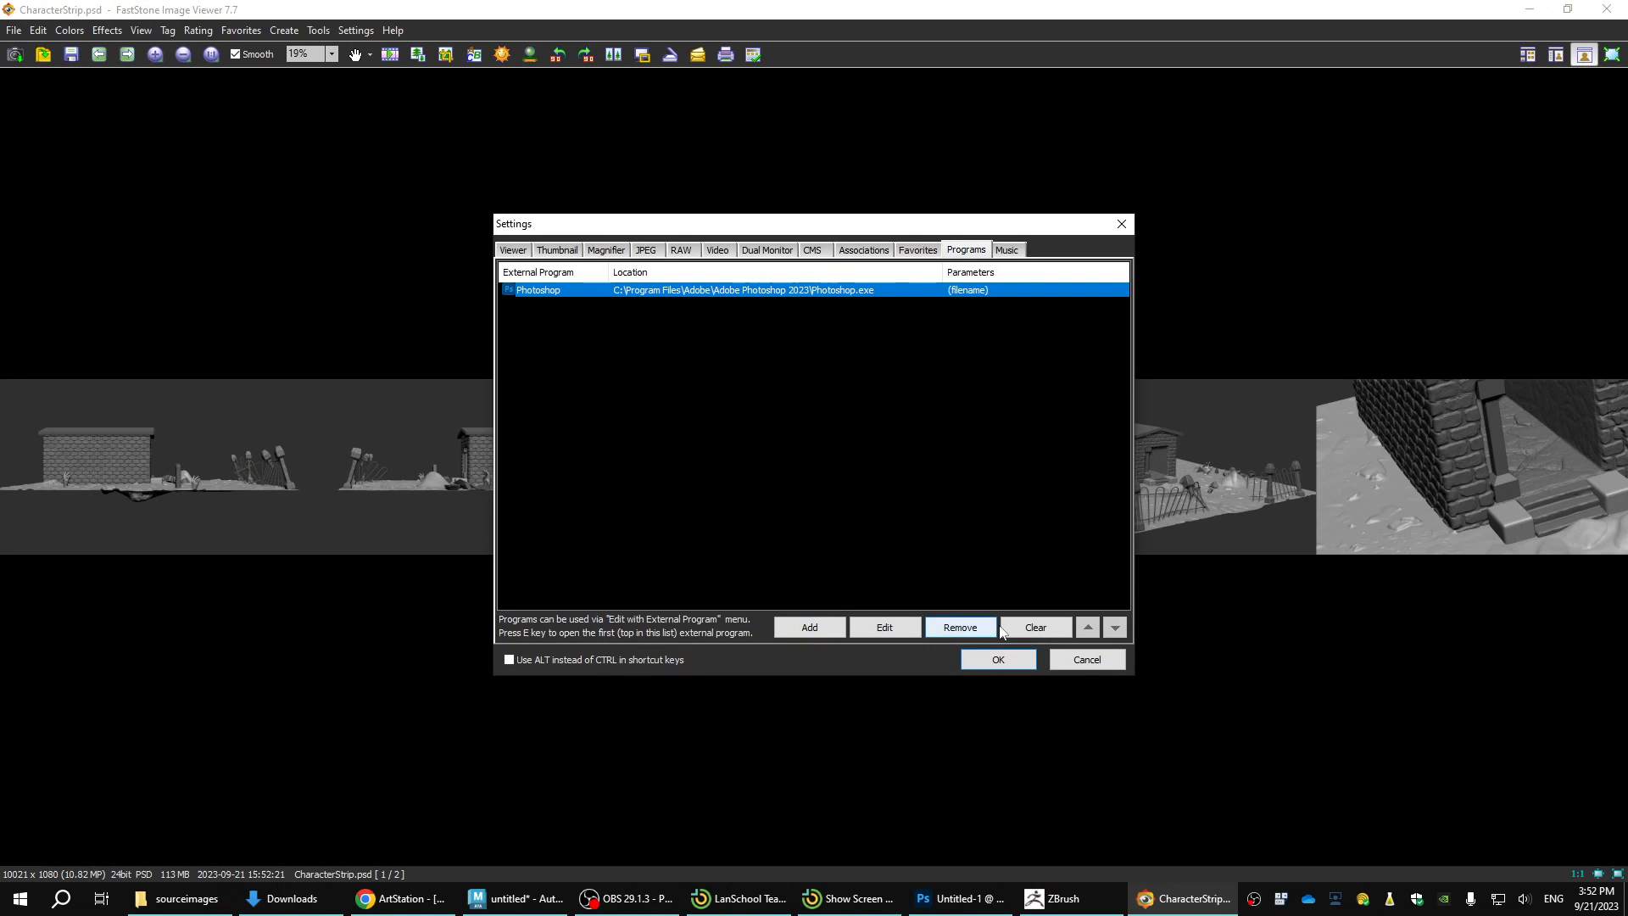
pyautogui.click(999, 661)
pyautogui.press('e')
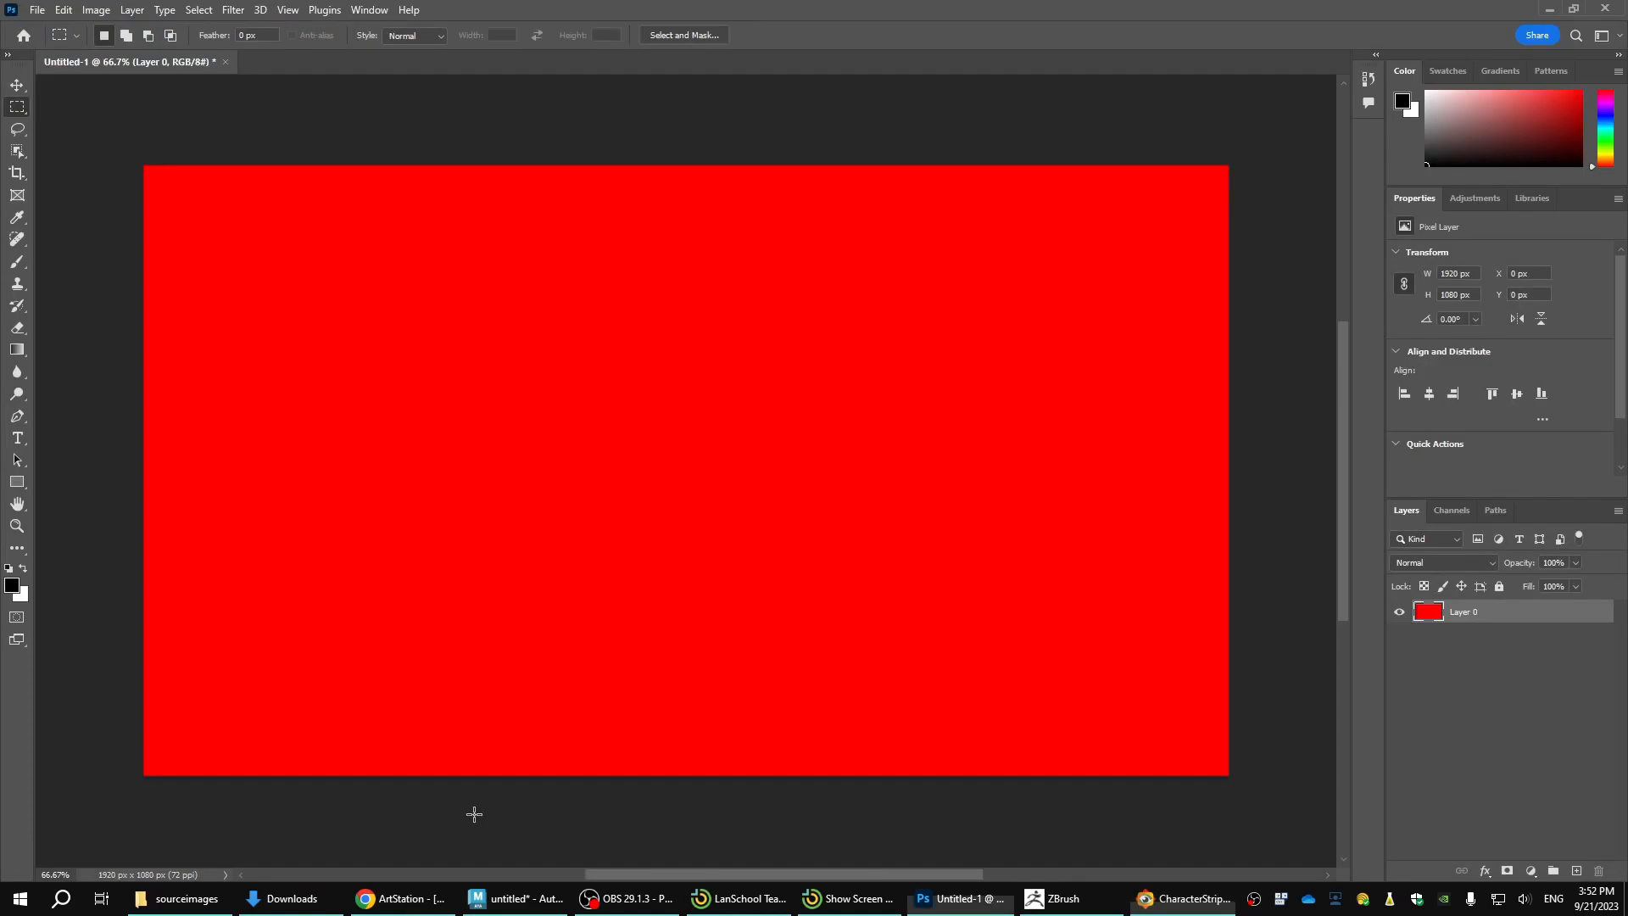
# Switch to Chrome, download the Project Presentation Template from the Virtual Worlds Moodle course and open it in Photoshop.
pyautogui.click(408, 899)
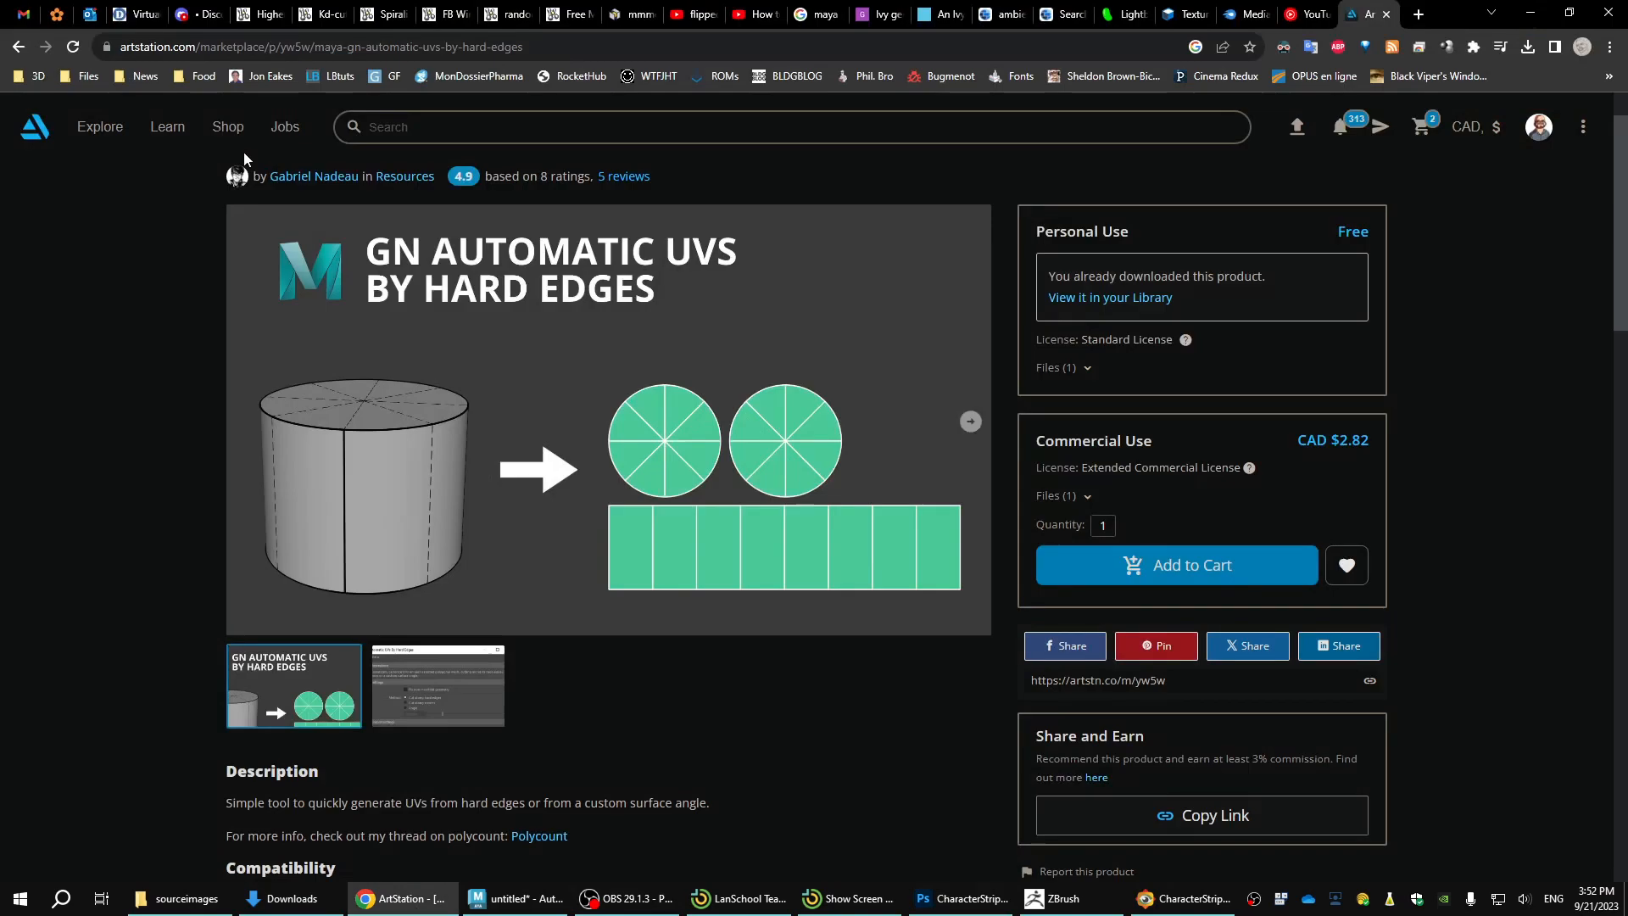
pyautogui.click(140, 23)
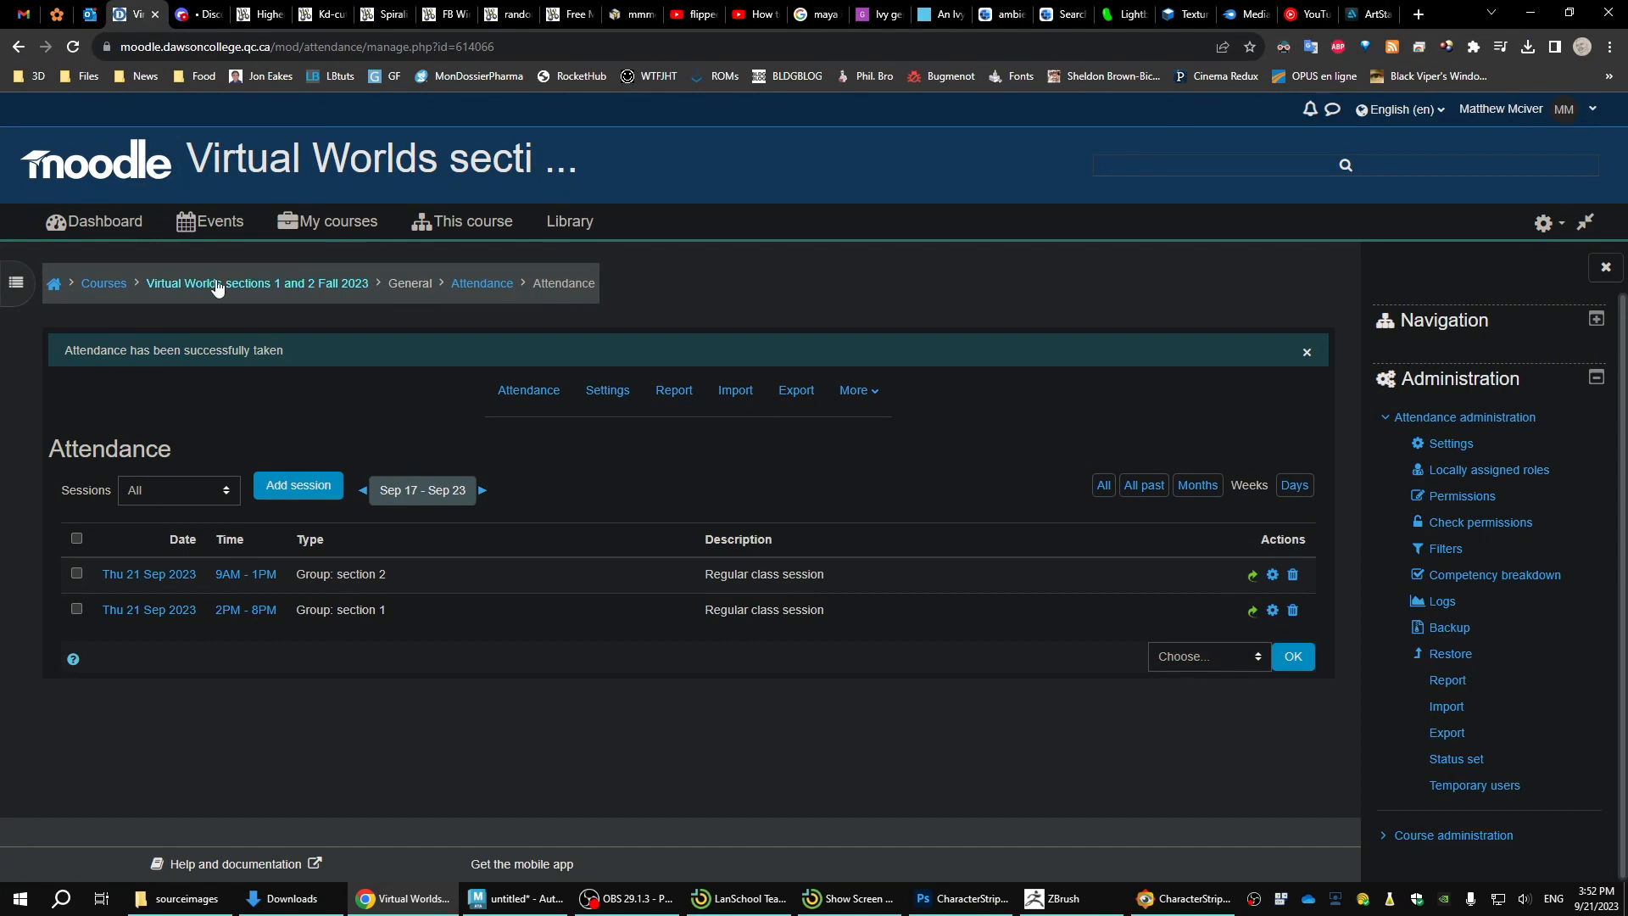
pyautogui.click(191, 285)
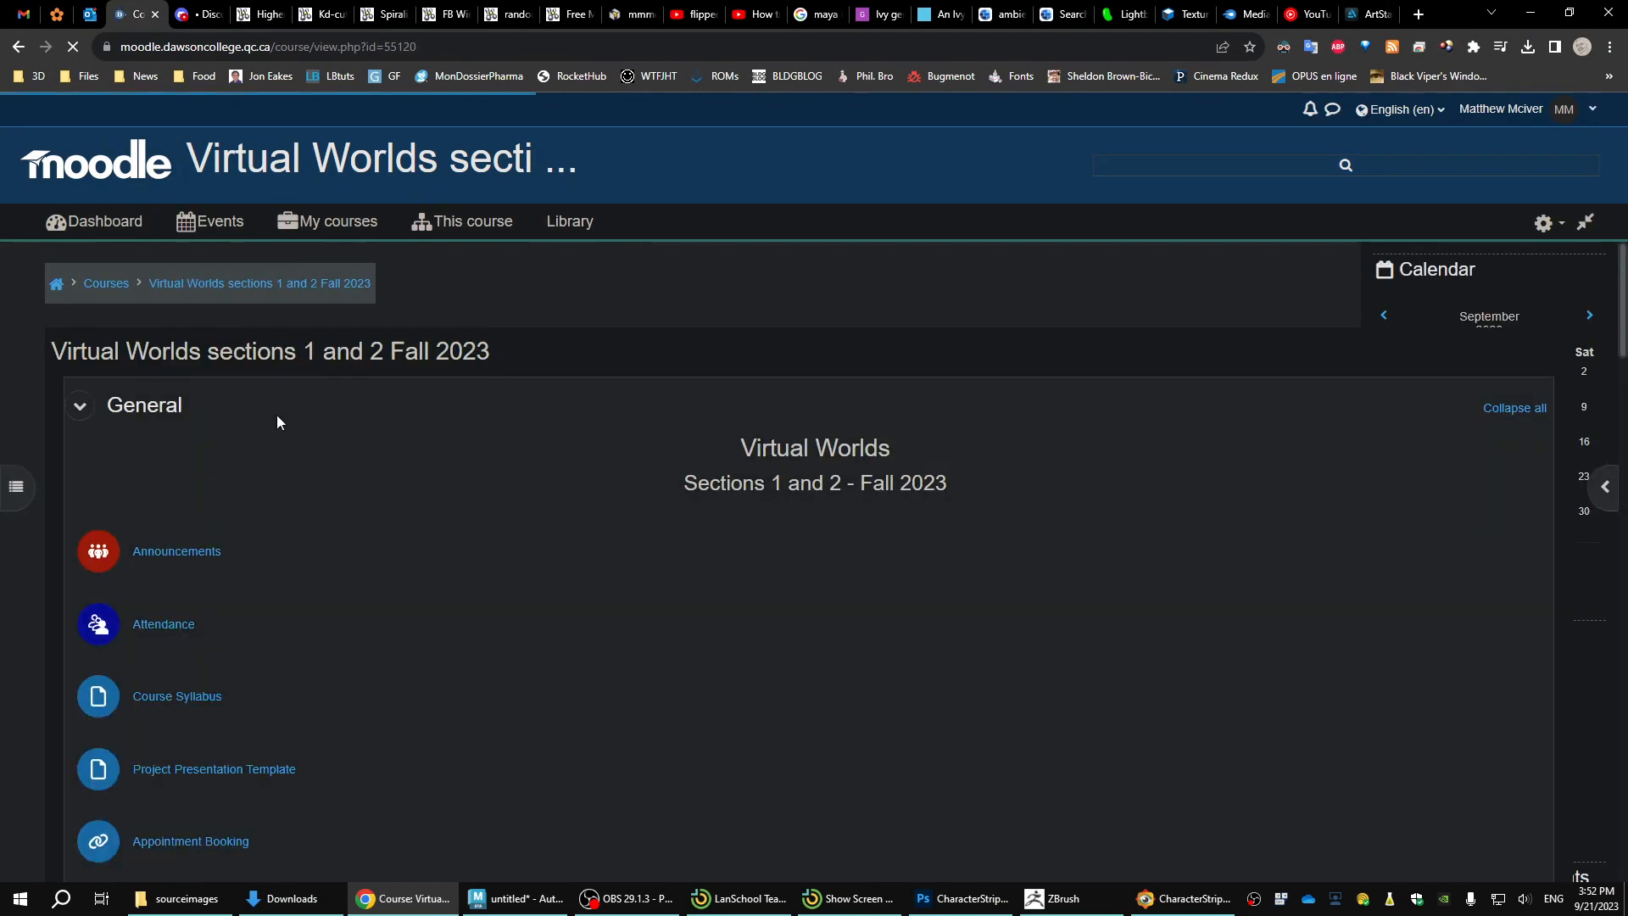
pyautogui.scroll(-4, 255, 509)
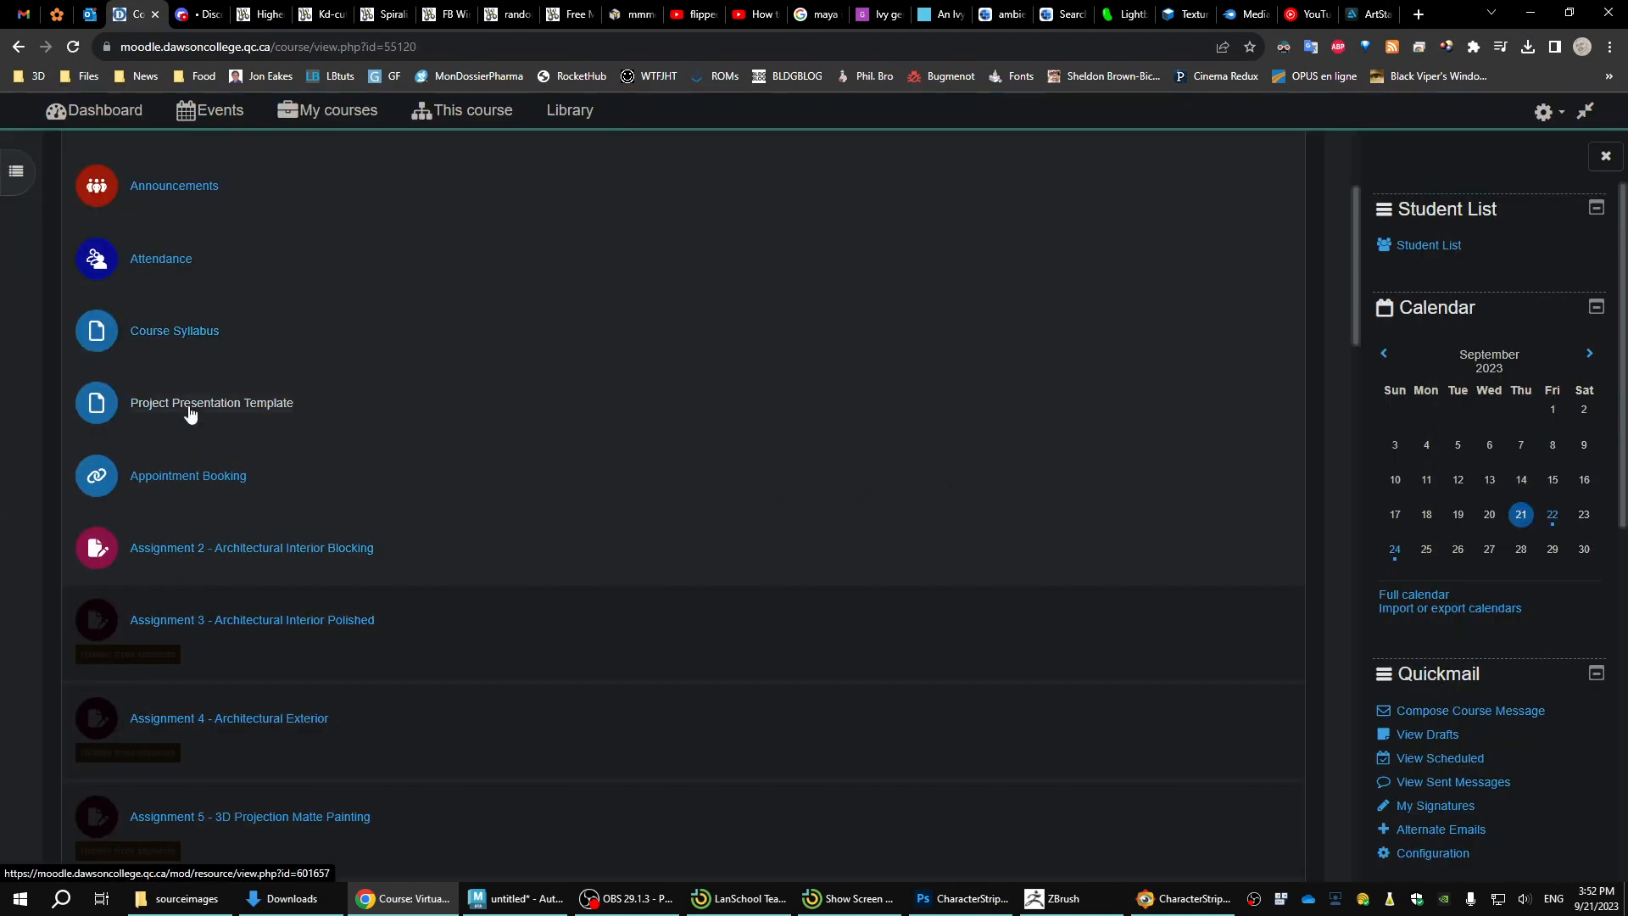
pyautogui.click(192, 405)
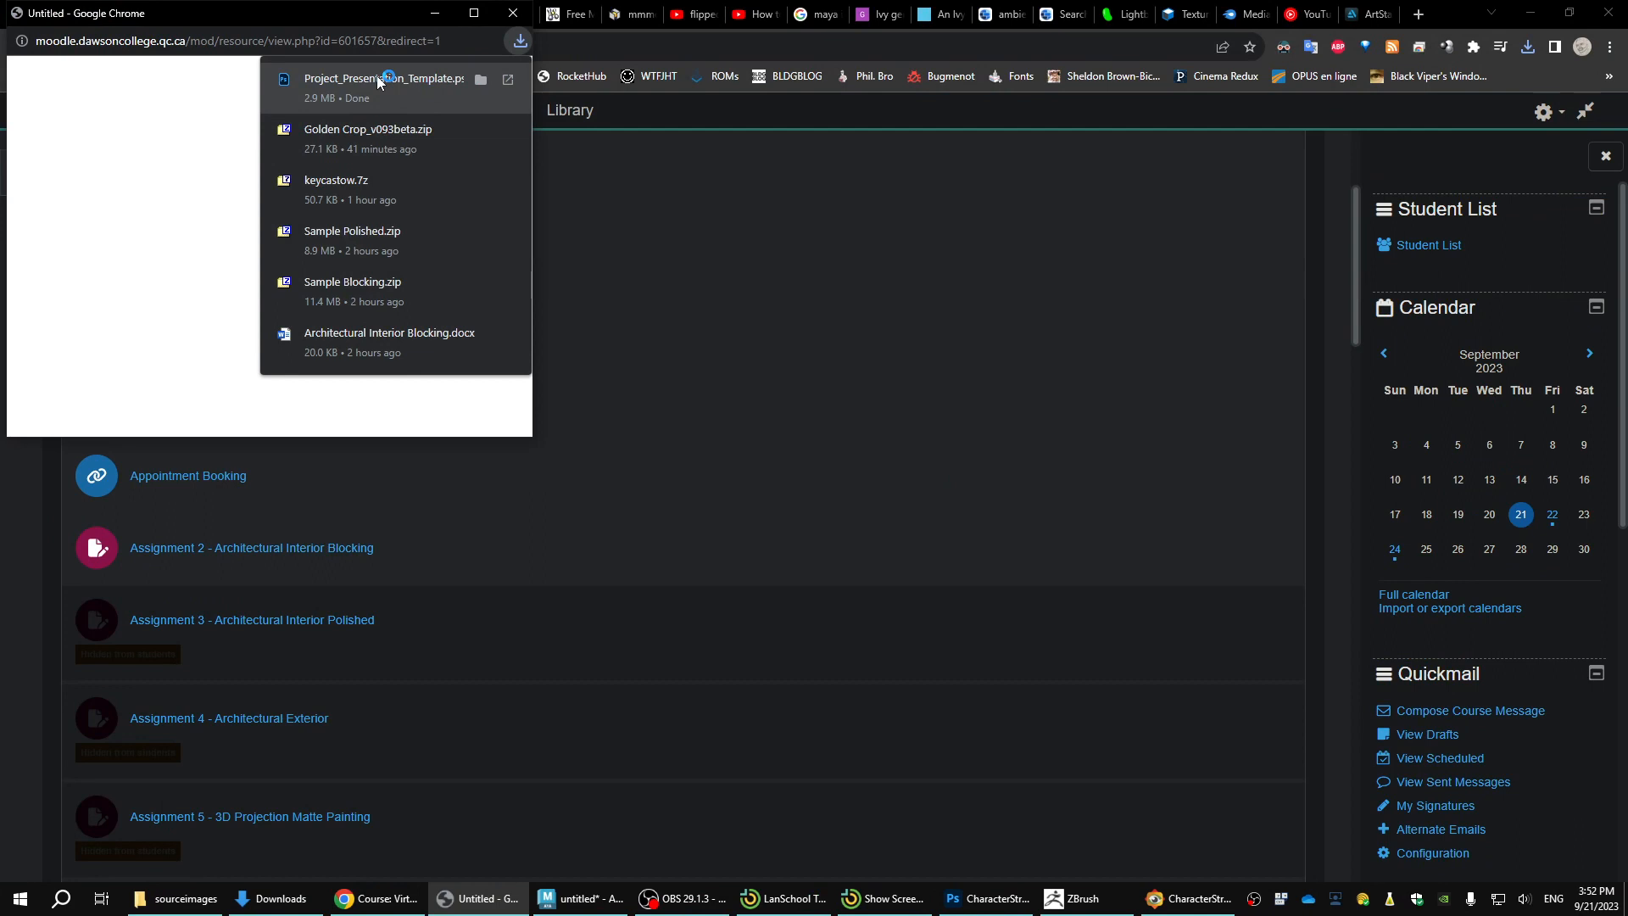
pyautogui.click(988, 898)
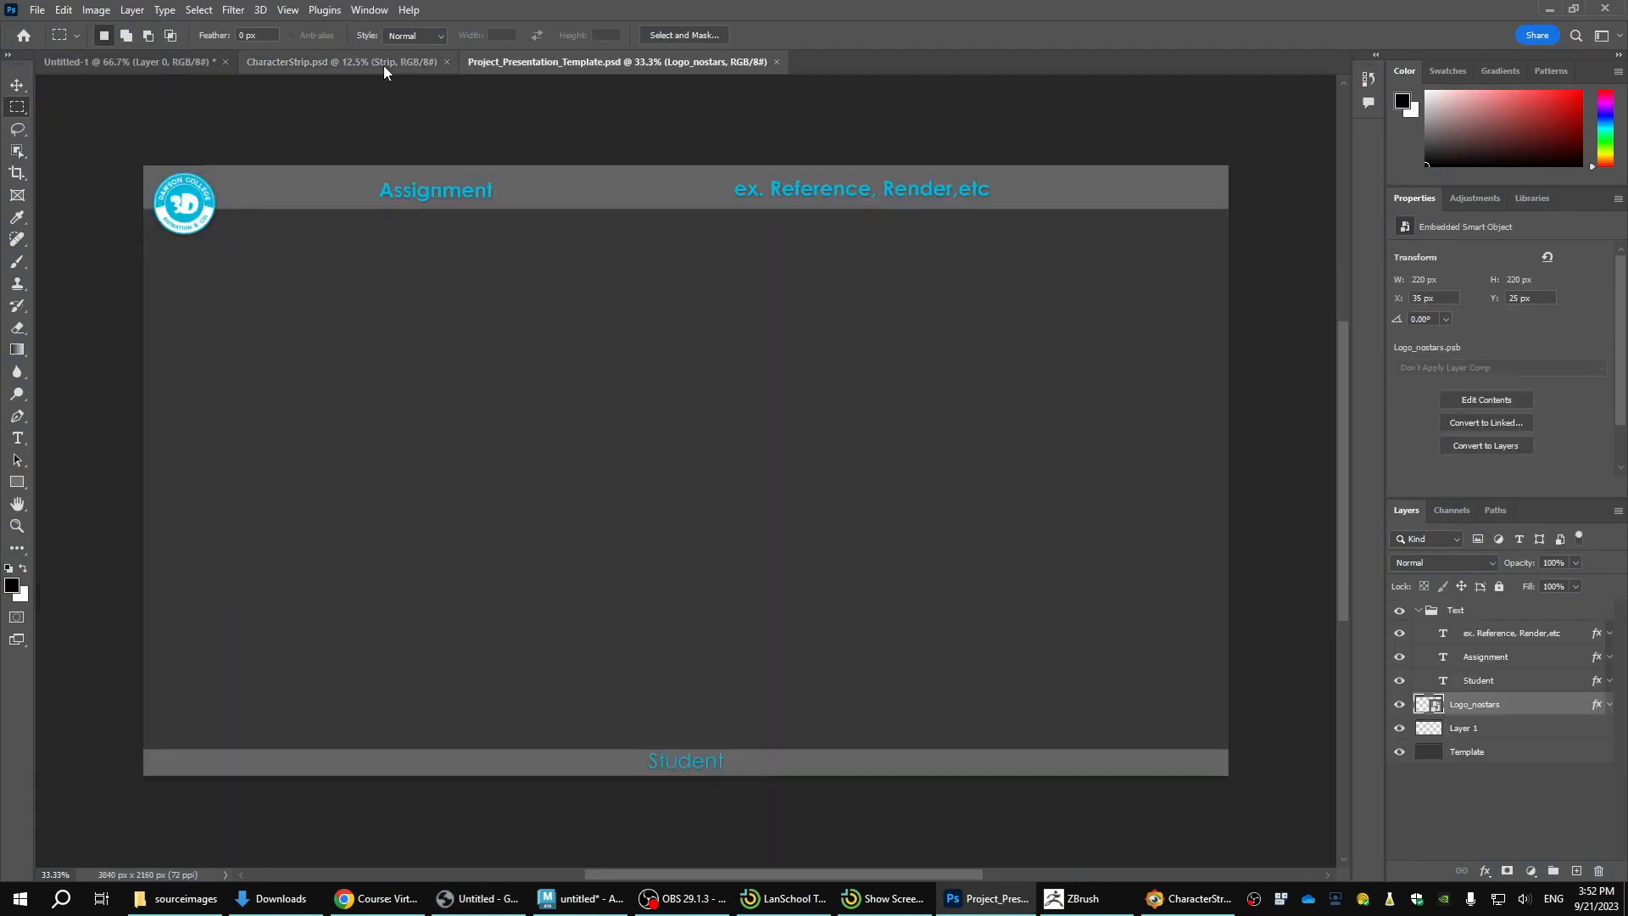
# Hide the Background layer in CharacterStrip.psd so only the Strip layer shows, leaving nothing selected.
pyautogui.click(378, 64)
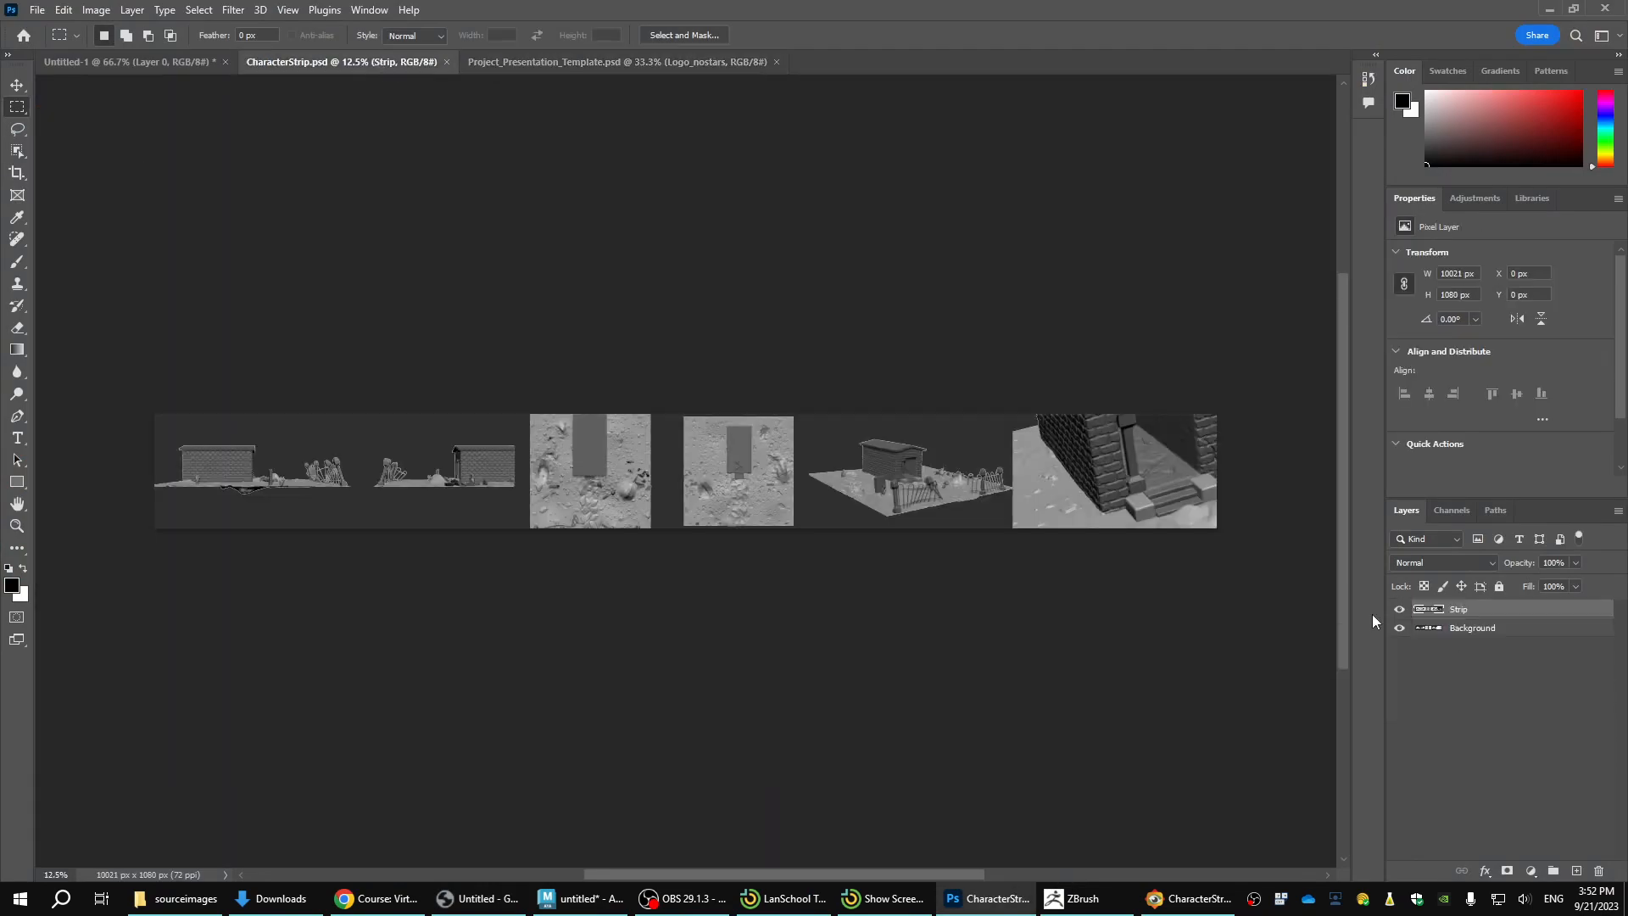
pyautogui.click(1400, 628)
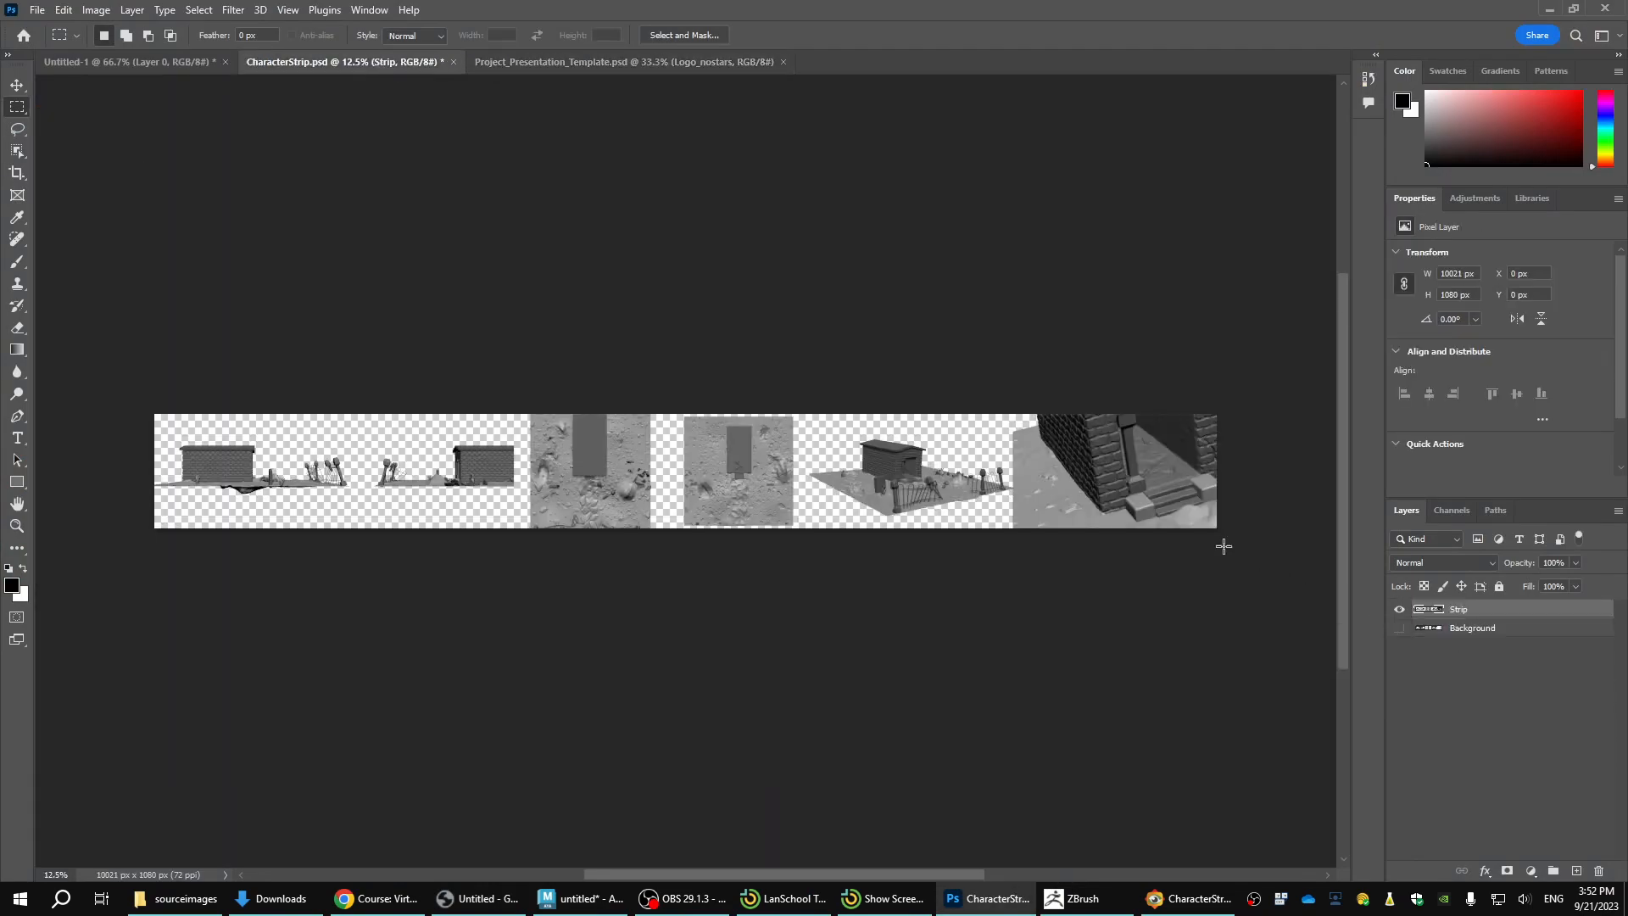
pyautogui.hotkey('ctrl', 'a')
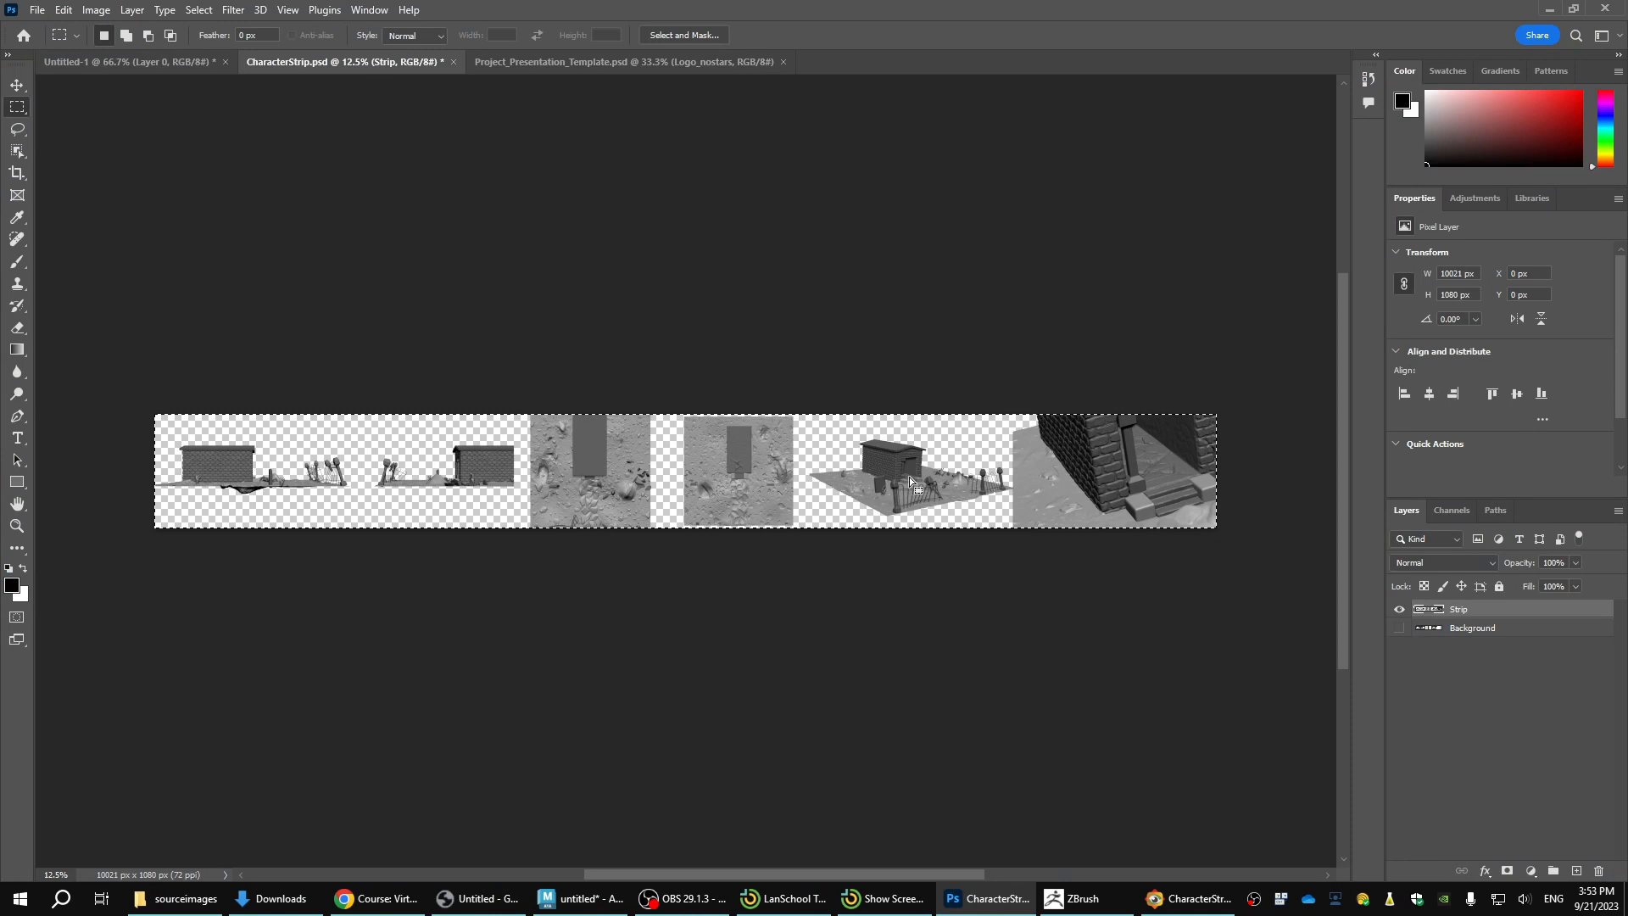
pyautogui.hotkey('ctrl', 'd')
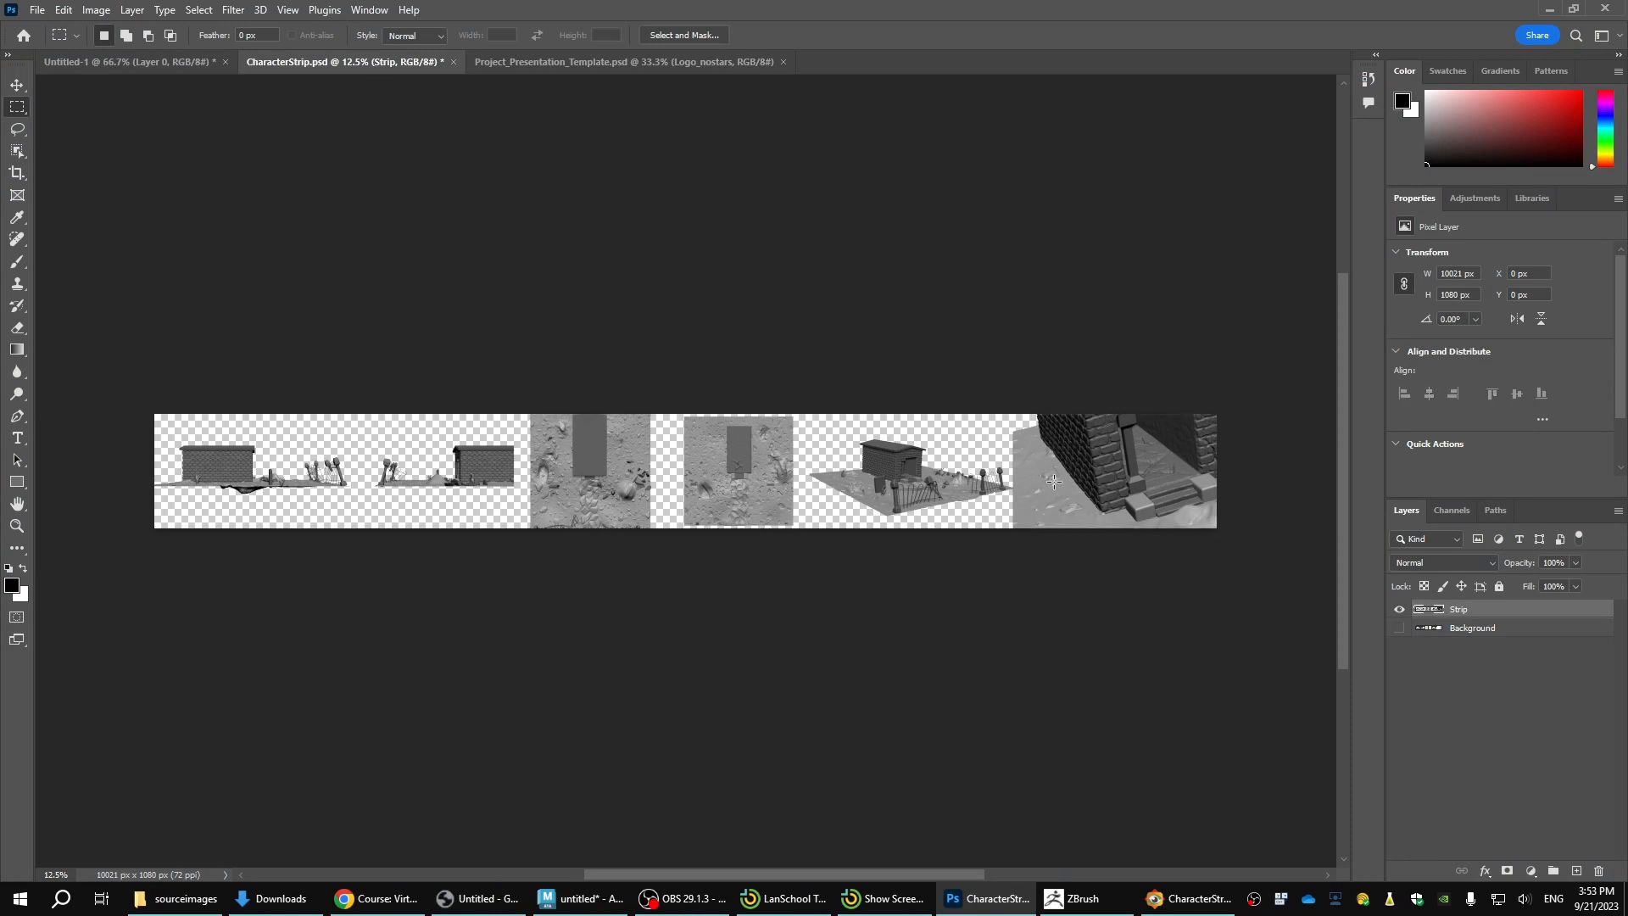
# Copy the crypt doorway close-up from CharacterStrip.psd with a rectangular marquee and paste it into Project_Presentation_Template.psd.
pyautogui.moveTo(1010, 409); pyautogui.dragTo(1152, 593)
pyautogui.moveTo(540, 71); pyautogui.dragTo(908, 422)
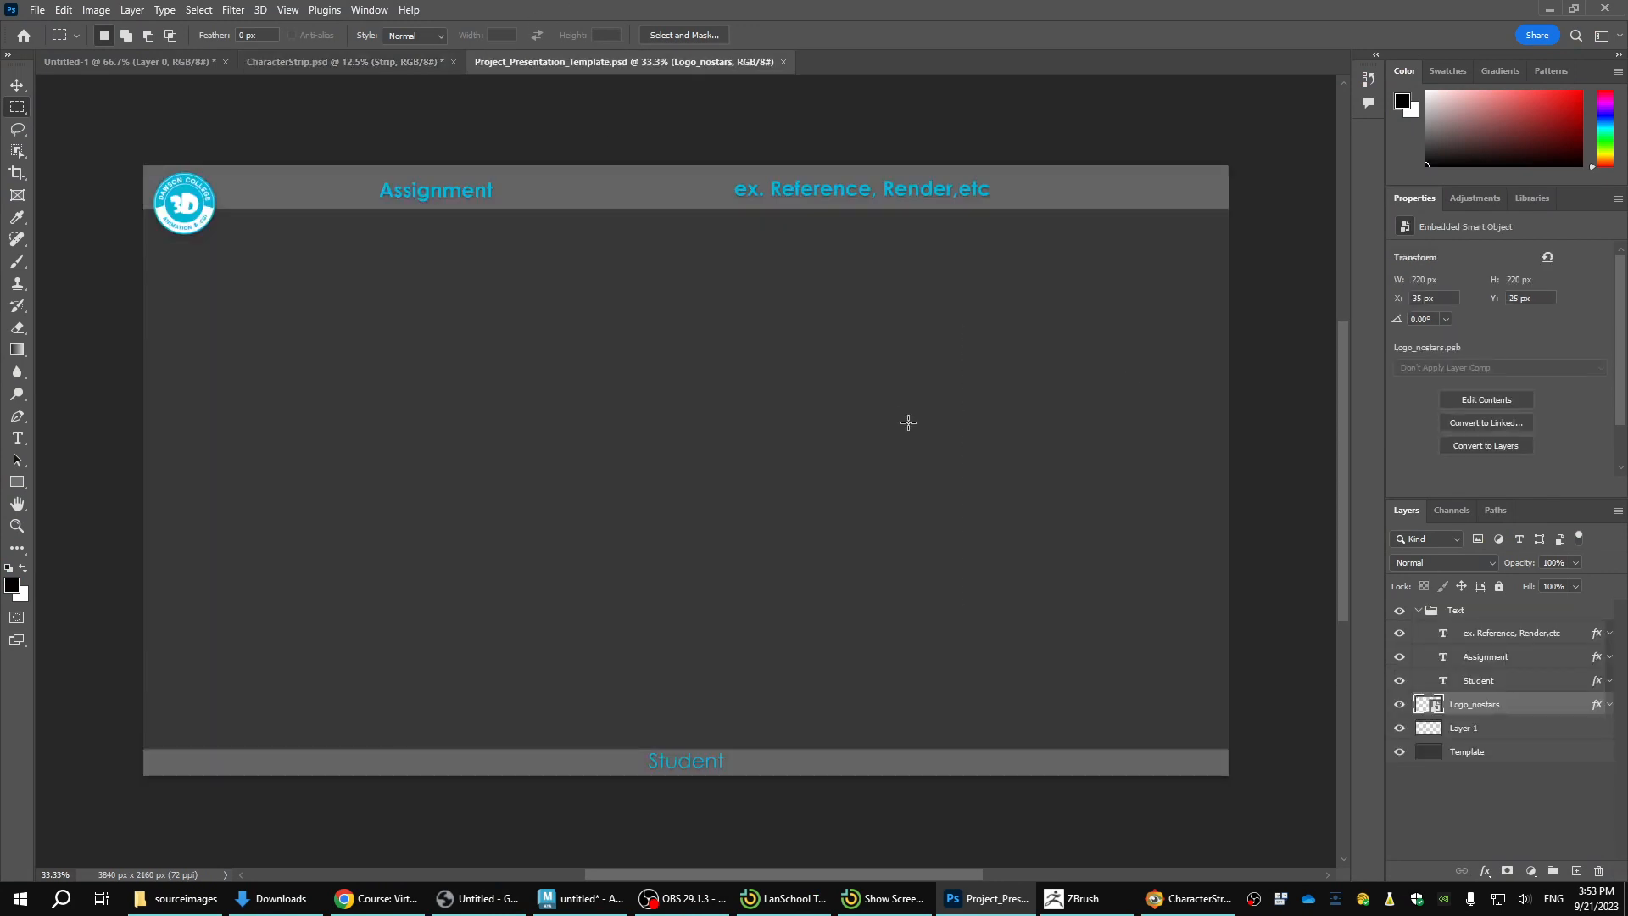
pyautogui.click(399, 66)
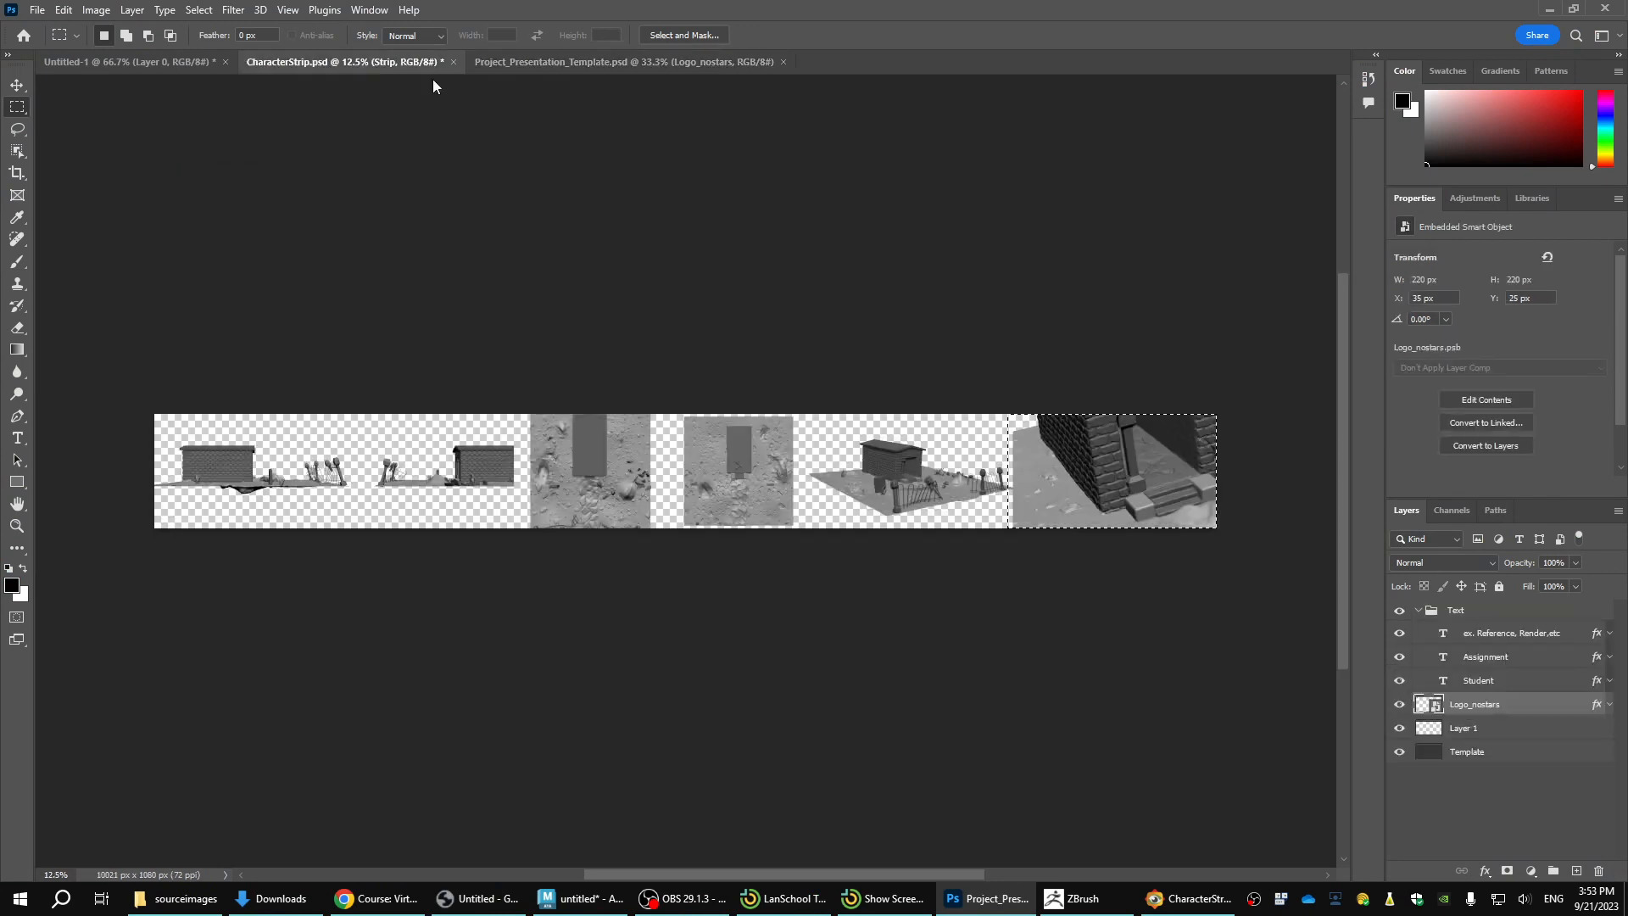
pyautogui.click(593, 62)
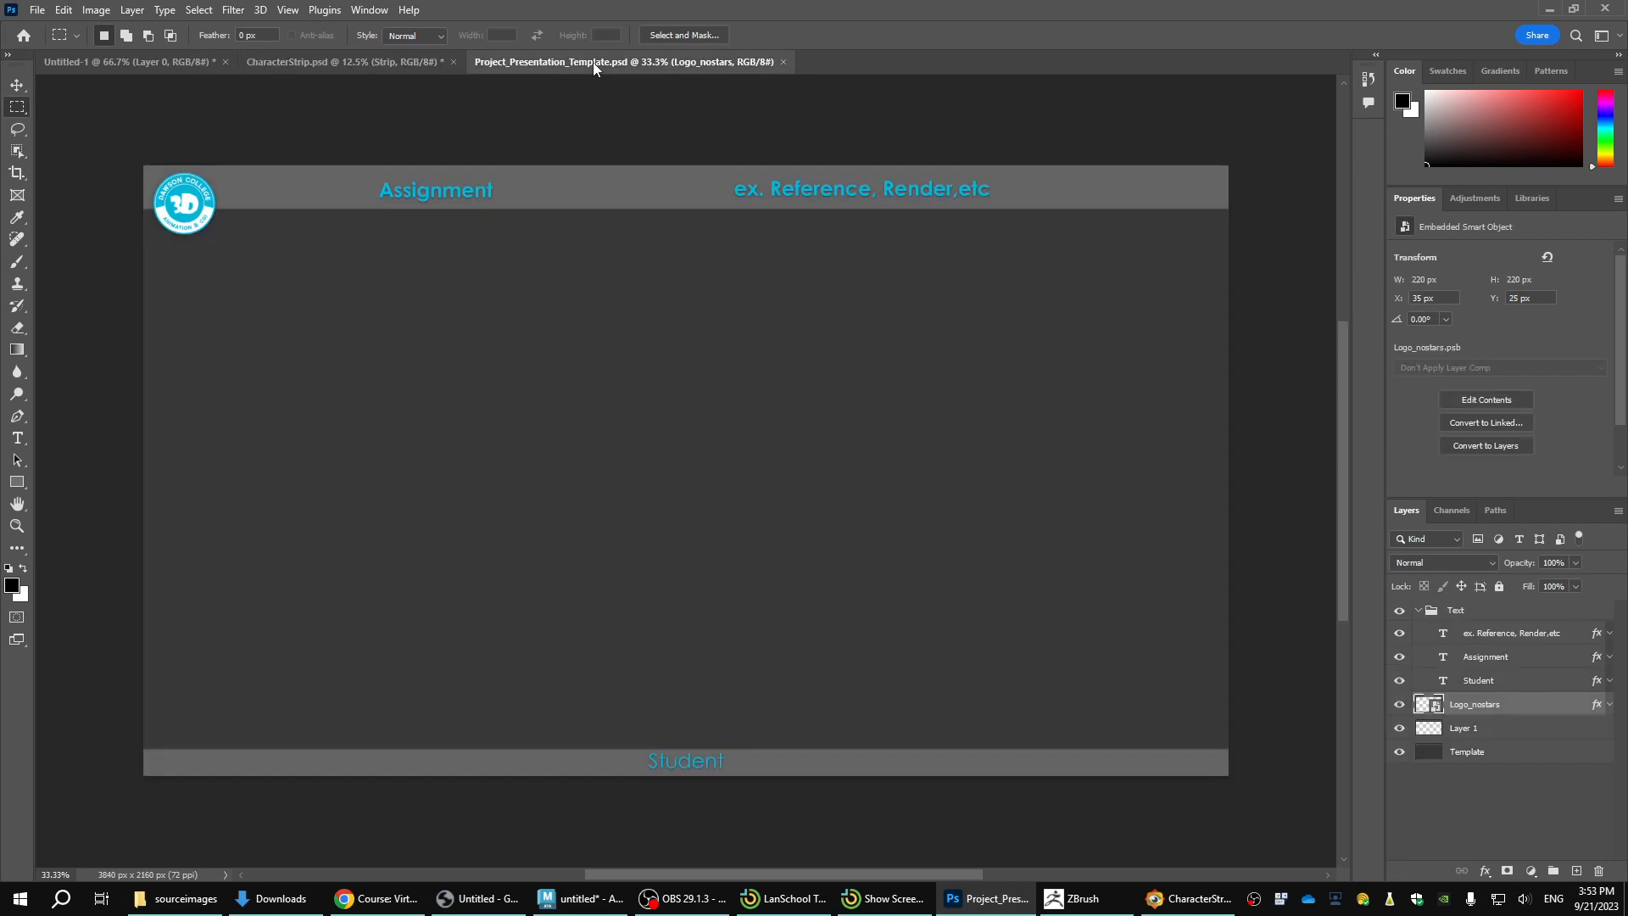
pyautogui.hotkey('ctrl', 'v')
# Move the pasted doorway close-up into the right half of the presentation template and clear any marquee selection.
pyautogui.press('v')
pyautogui.moveTo(774, 468); pyautogui.dragTo(891, 458)
pyautogui.press('m')
pyautogui.moveTo(615, 465); pyautogui.dragTo(663, 506)
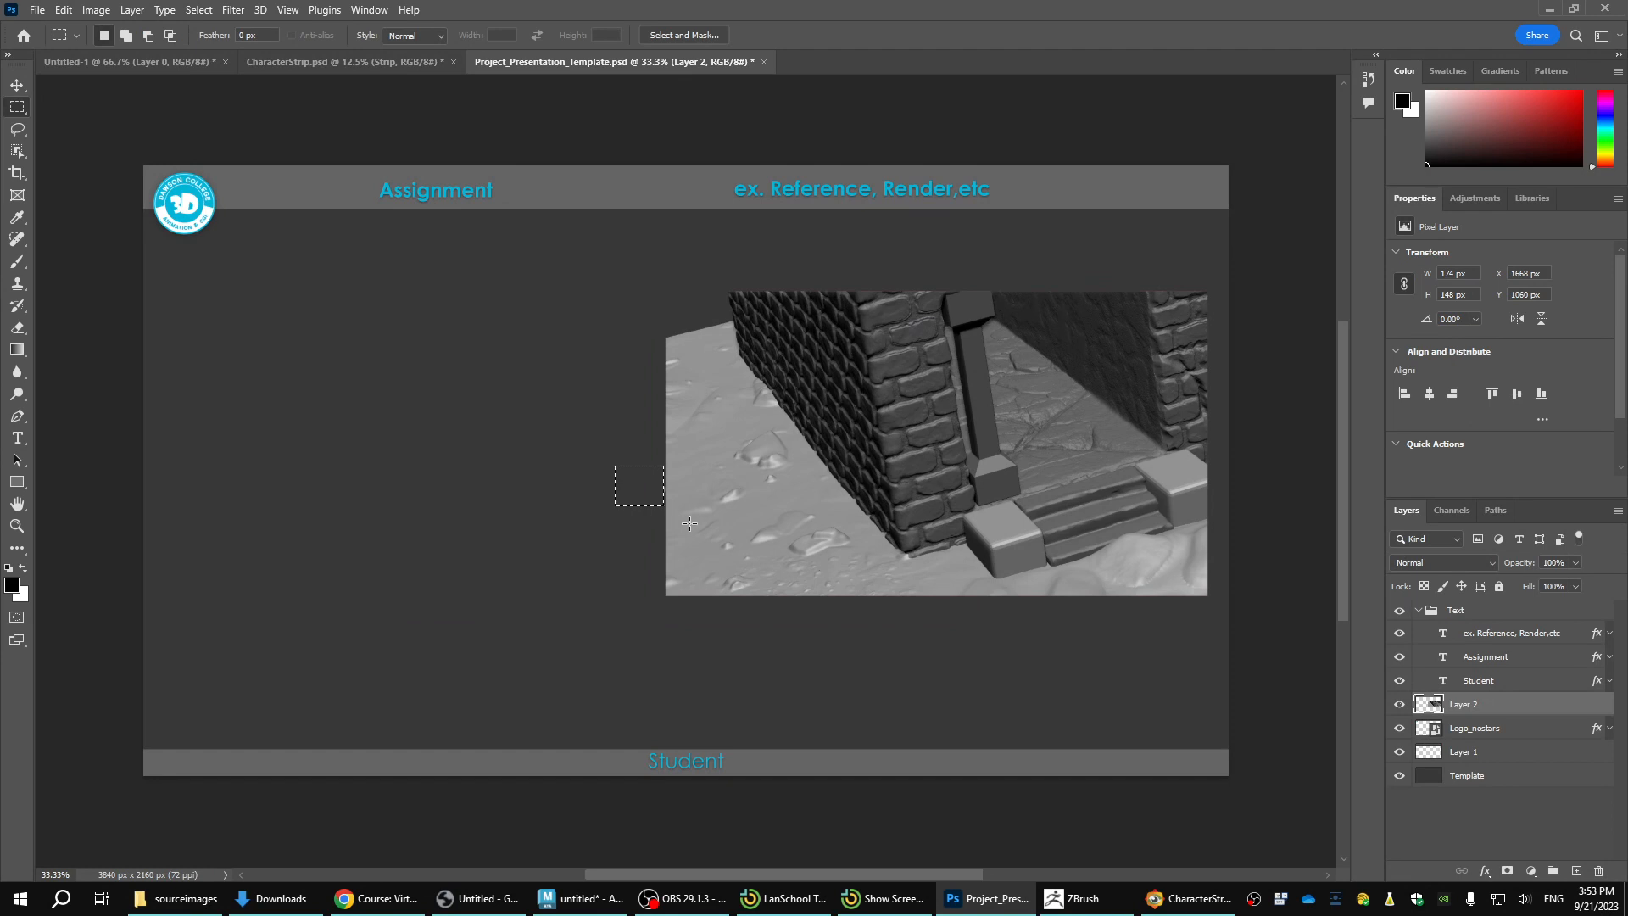
pyautogui.click(683, 526)
# Return to CharacterStrip.psd, clear the old selection and select the three-quarter graveyard image on the Strip layer with the Object Selection tool.
pyautogui.click(425, 63)
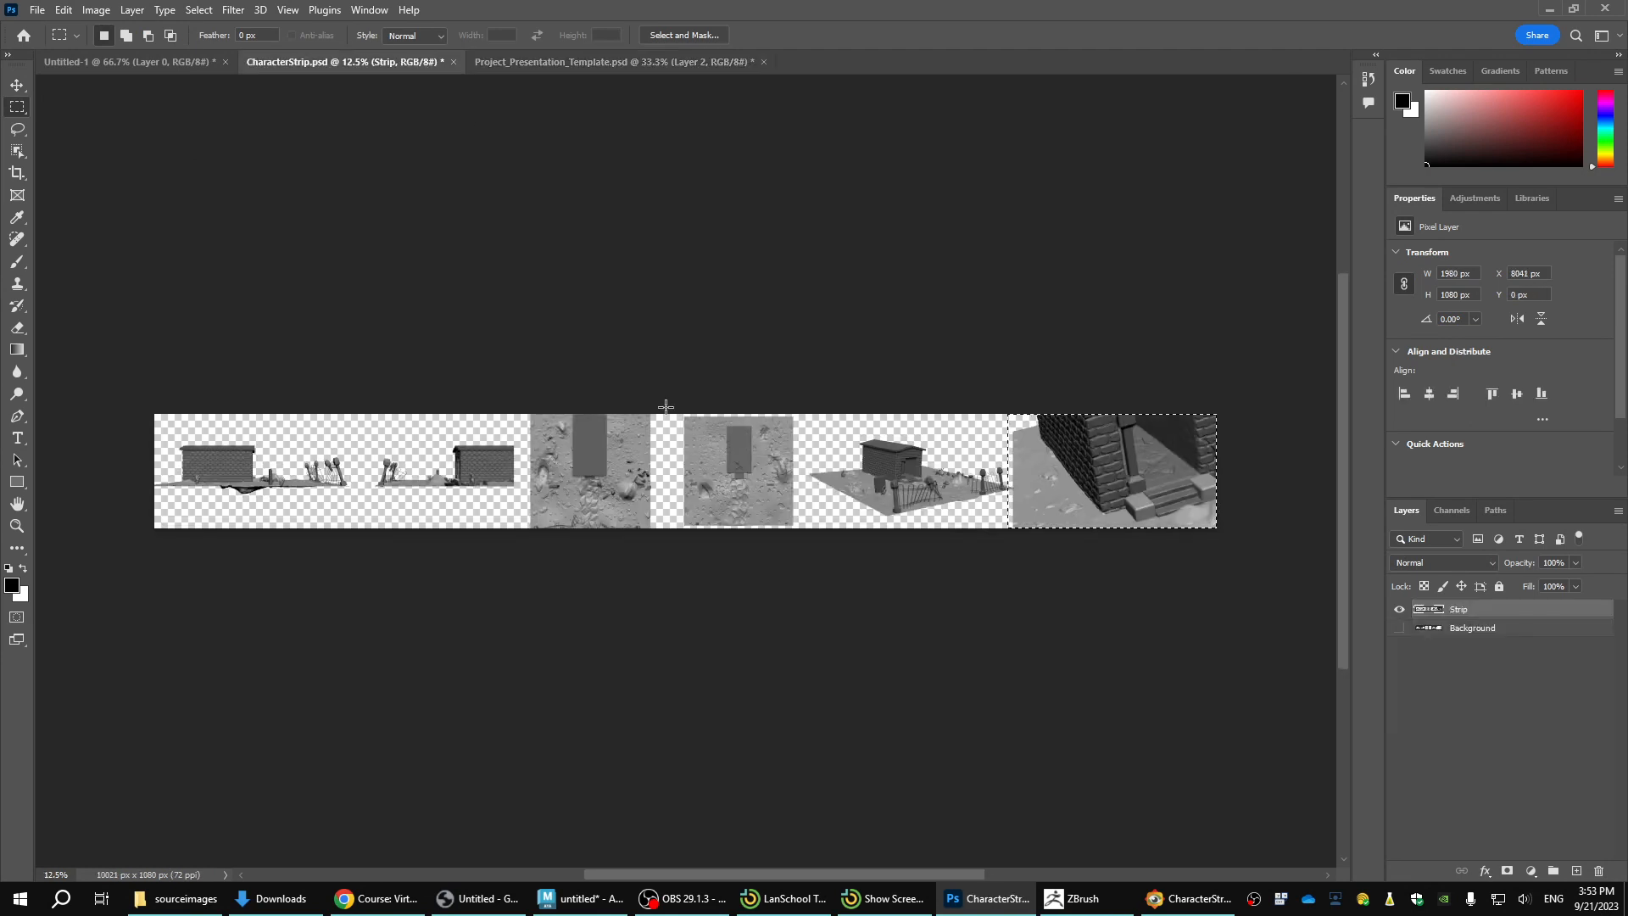
pyautogui.press('v')
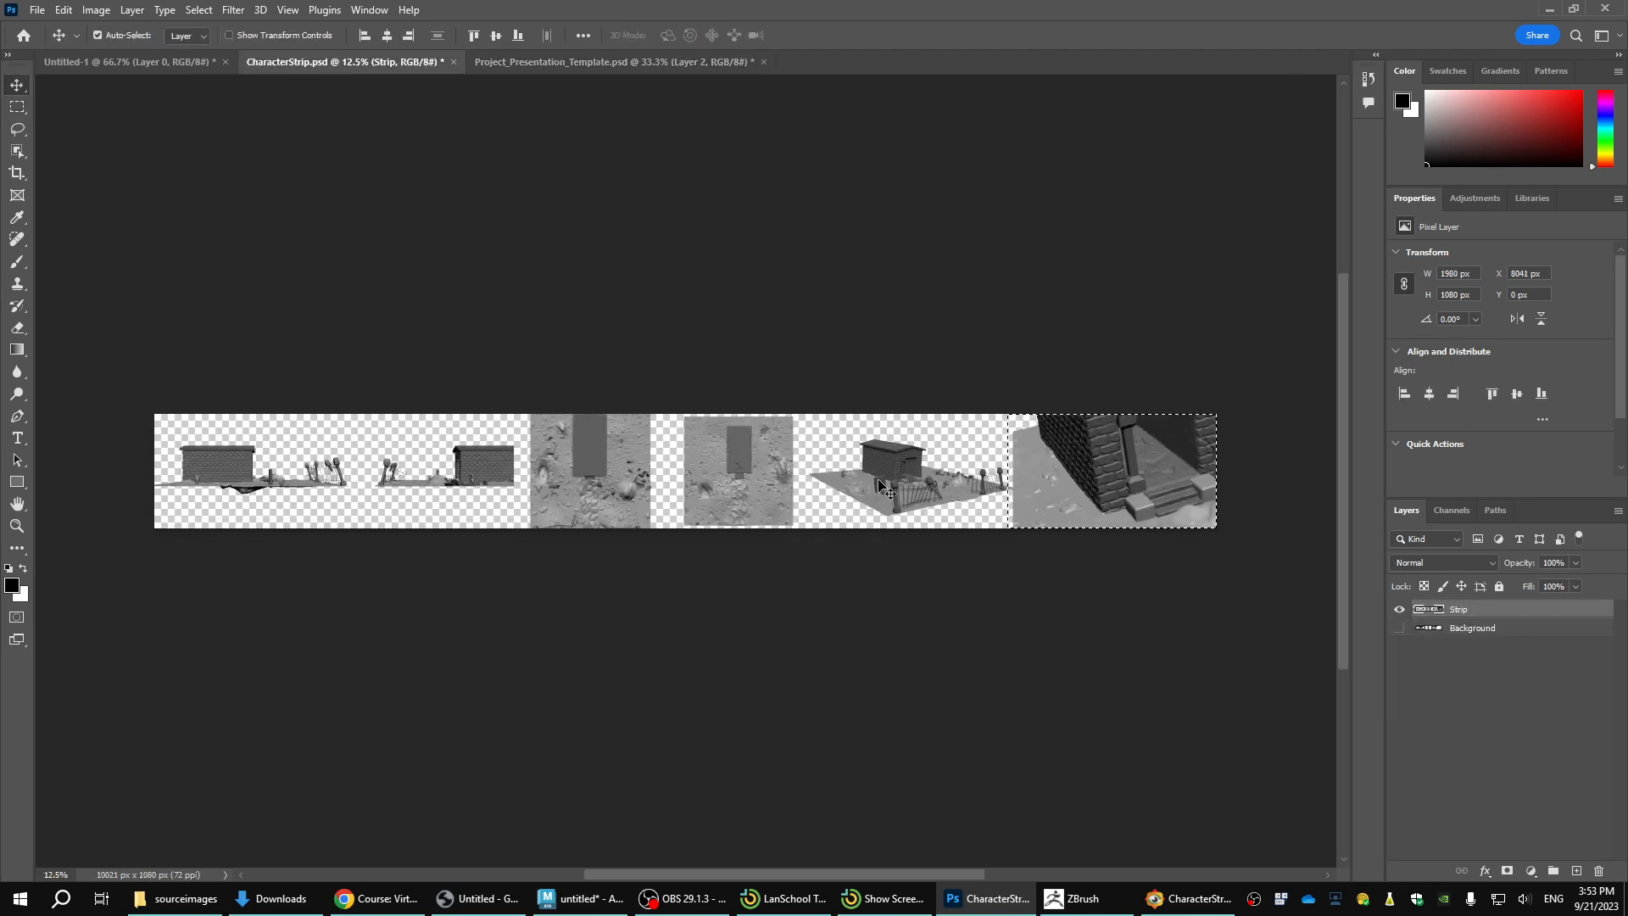
pyautogui.hotkey('ctrl', 'd')
pyautogui.click(920, 494)
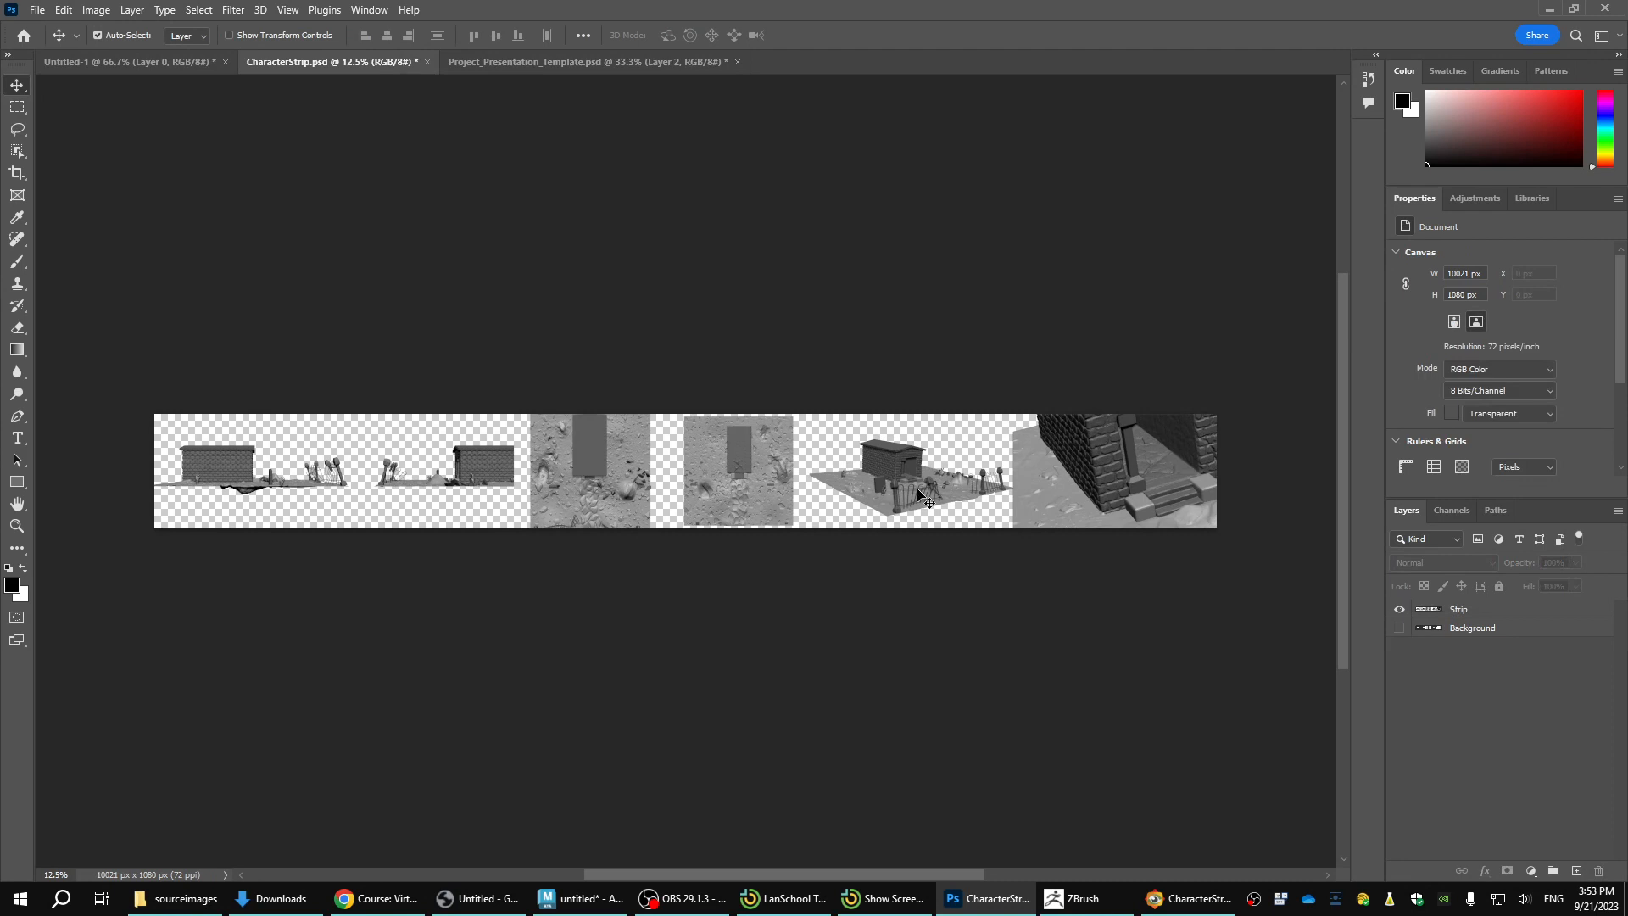
pyautogui.click(920, 494)
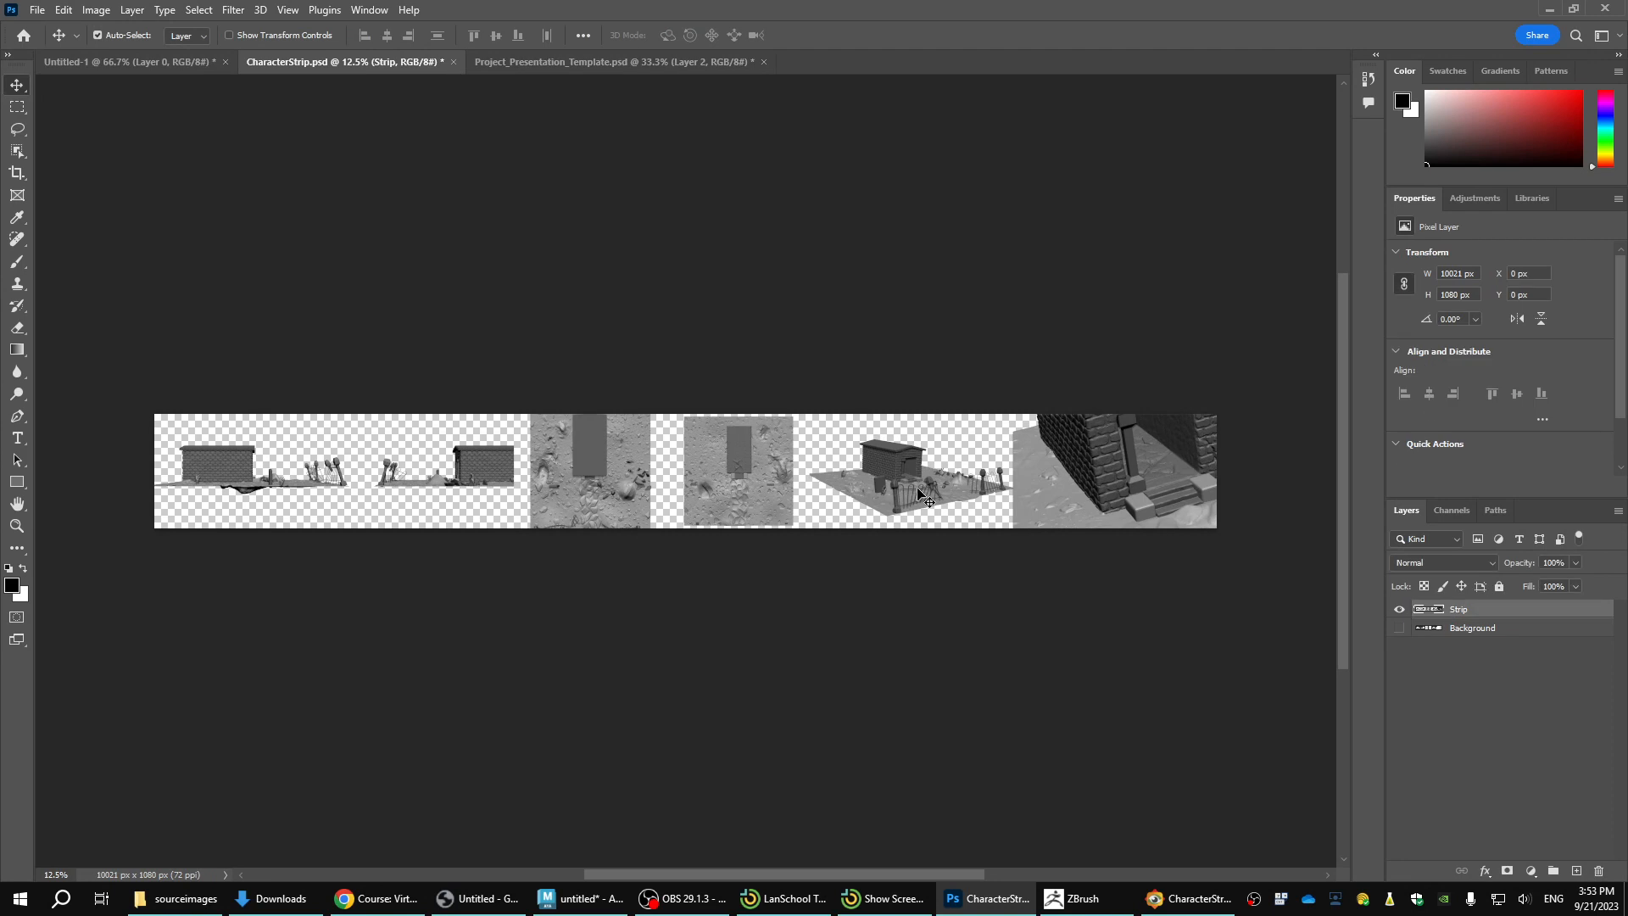
pyautogui.press('w')
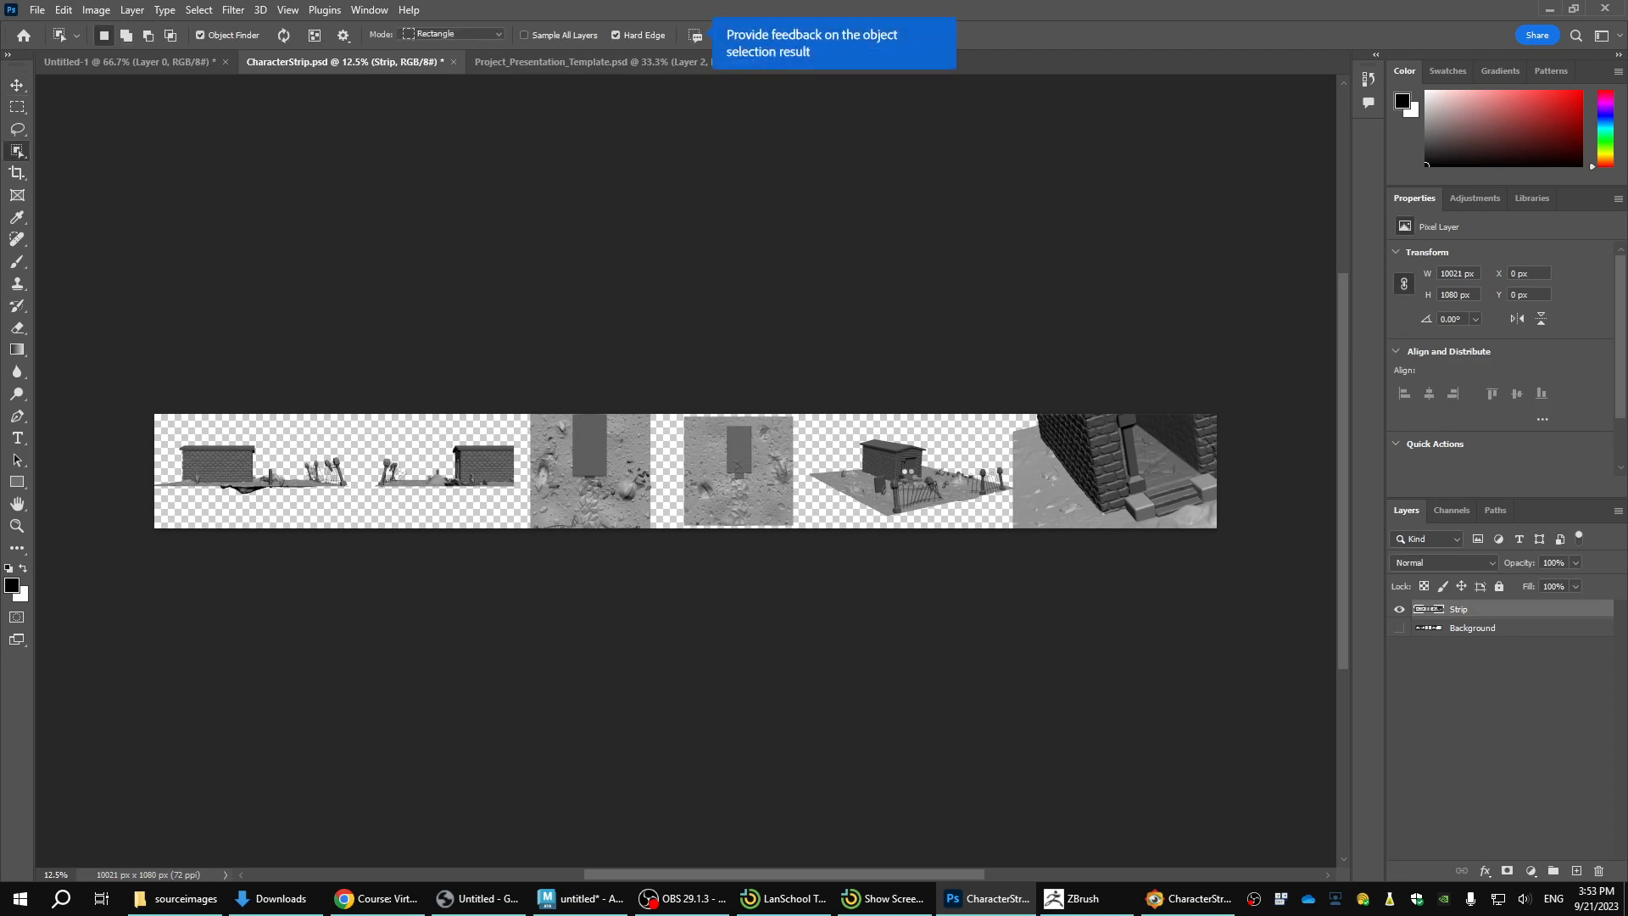
pyautogui.click(887, 476)
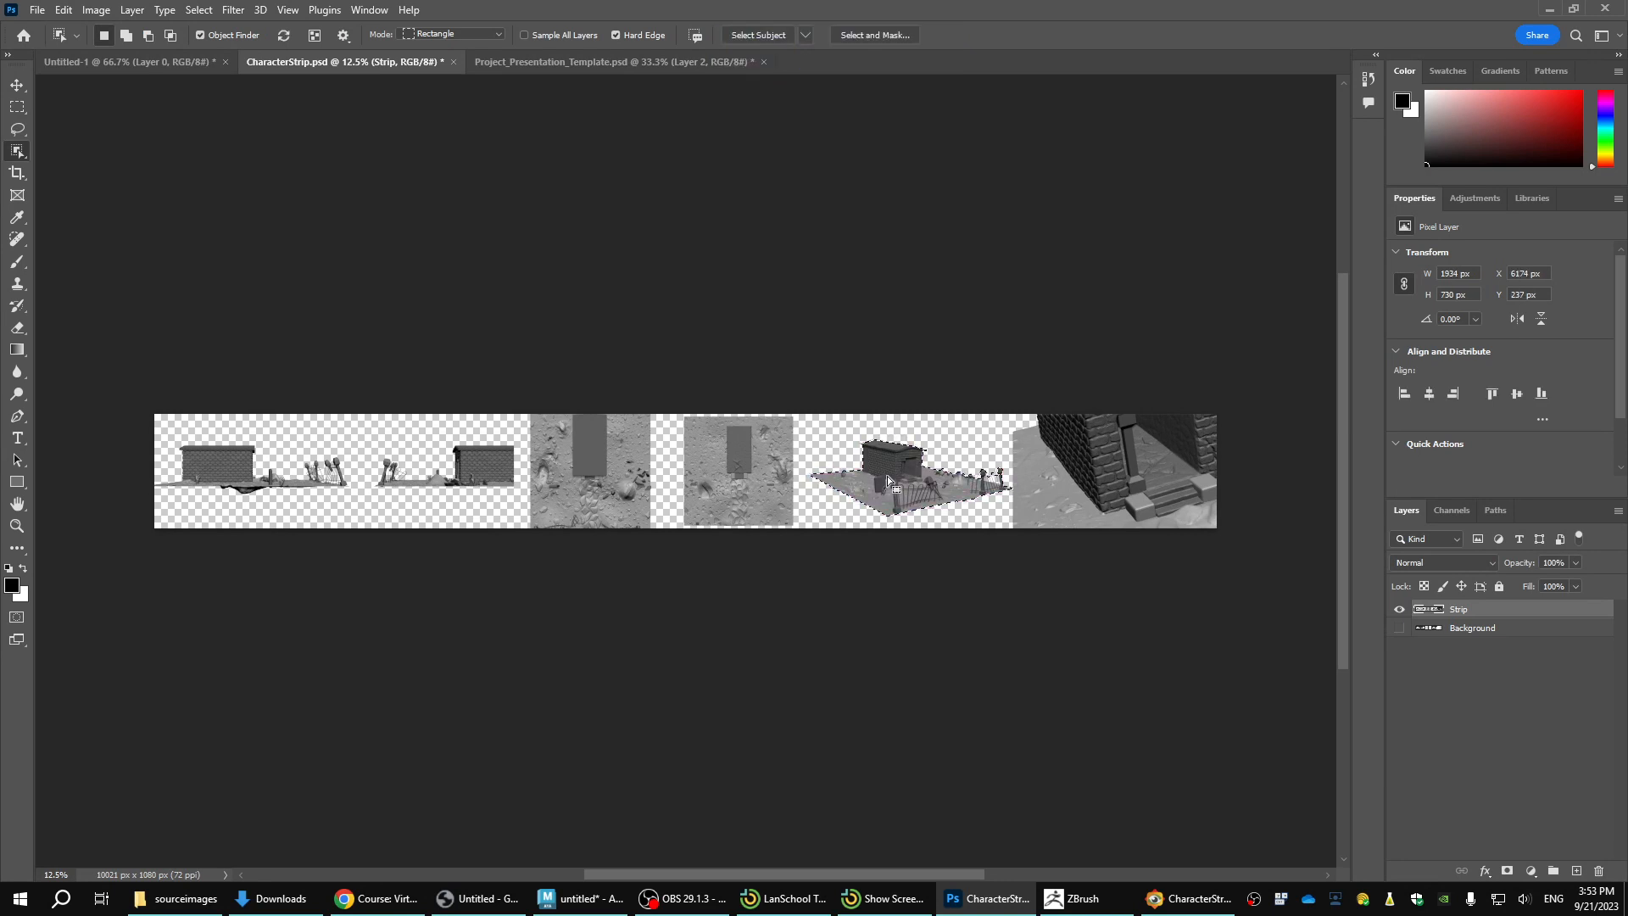
# Bring the selected three-quarter graveyard image into Project_Presentation_Template.psd and place it in the upper left of the canvas.
pyautogui.press('m')
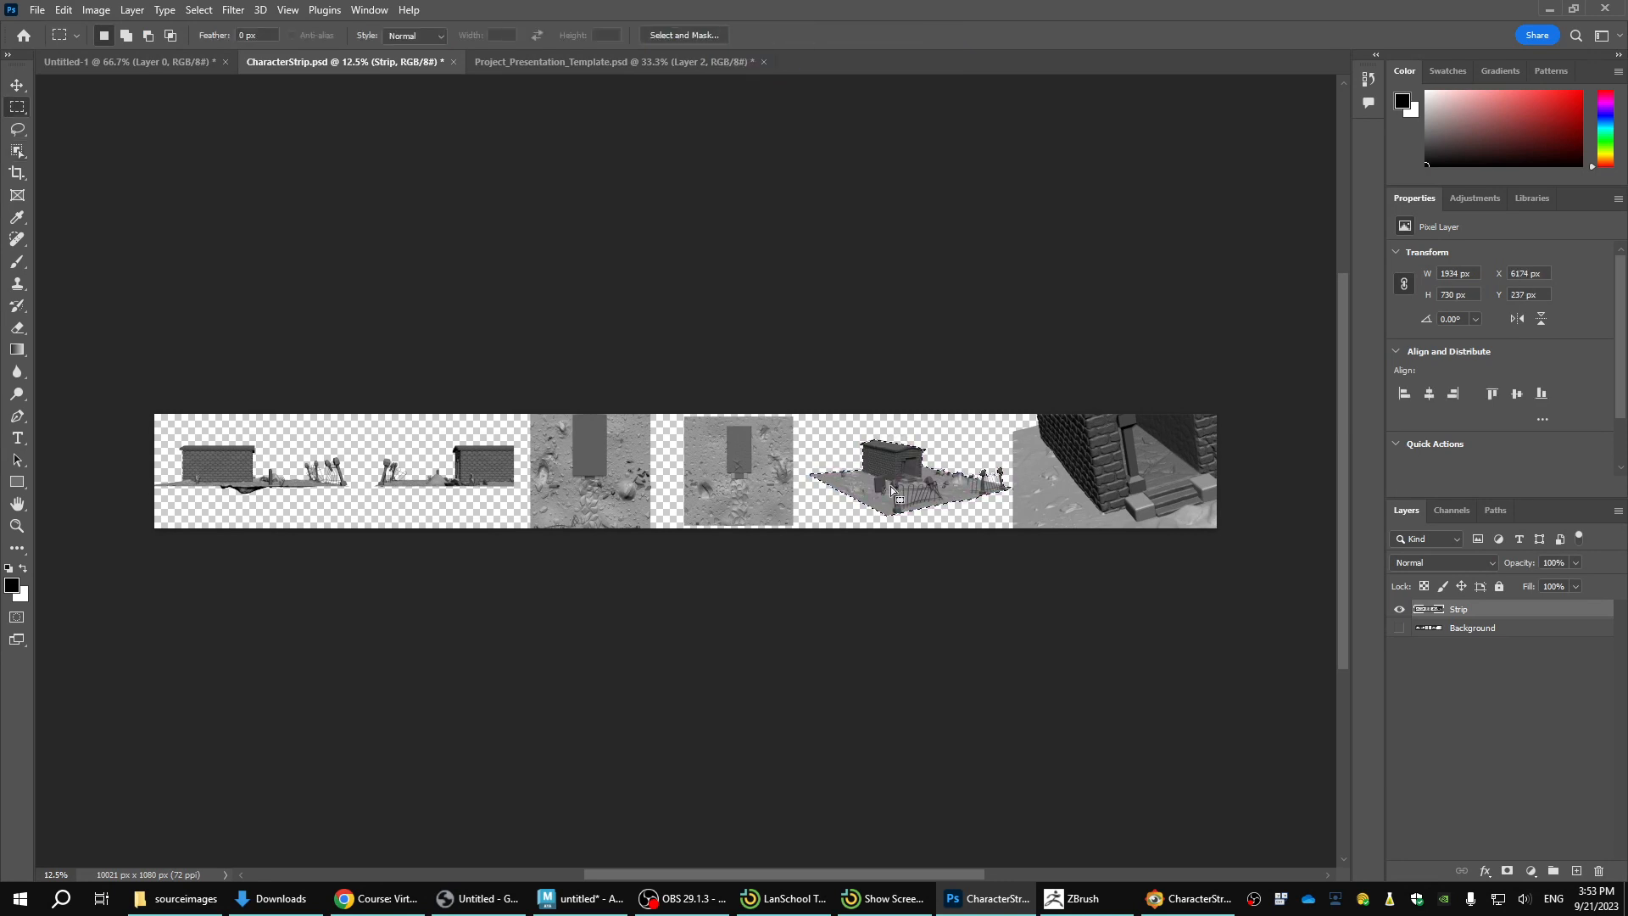
pyautogui.press('v')
pyautogui.moveTo(888, 486); pyautogui.dragTo(610, 161)
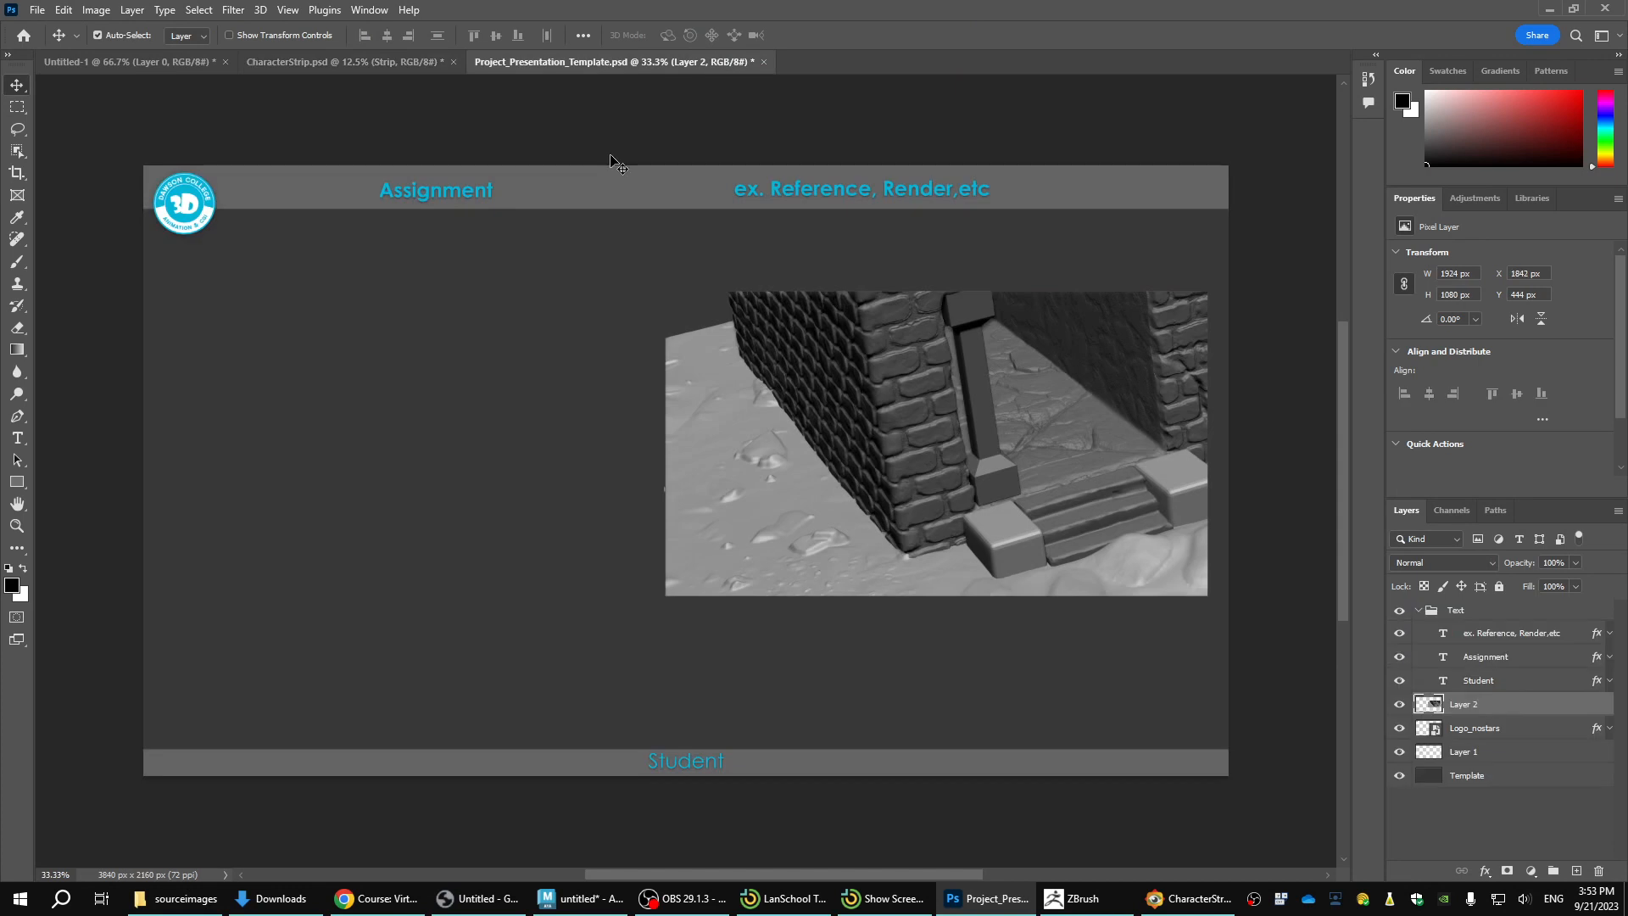
pyautogui.click(410, 56)
pyautogui.press('Delete')
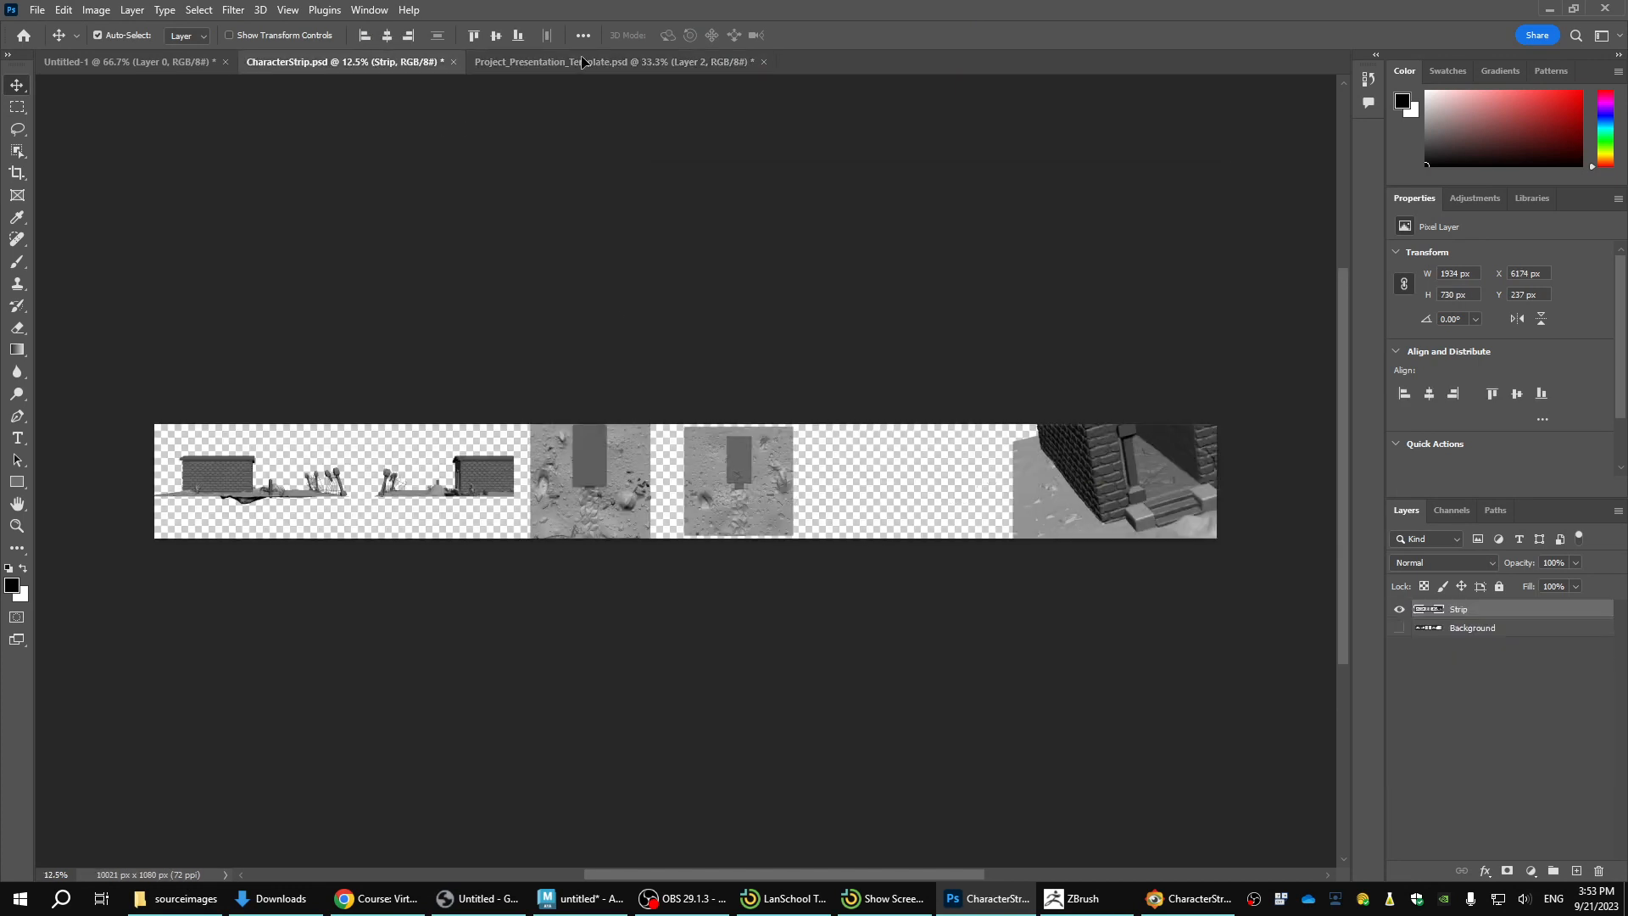
pyautogui.moveTo(581, 62); pyautogui.dragTo(379, 314)
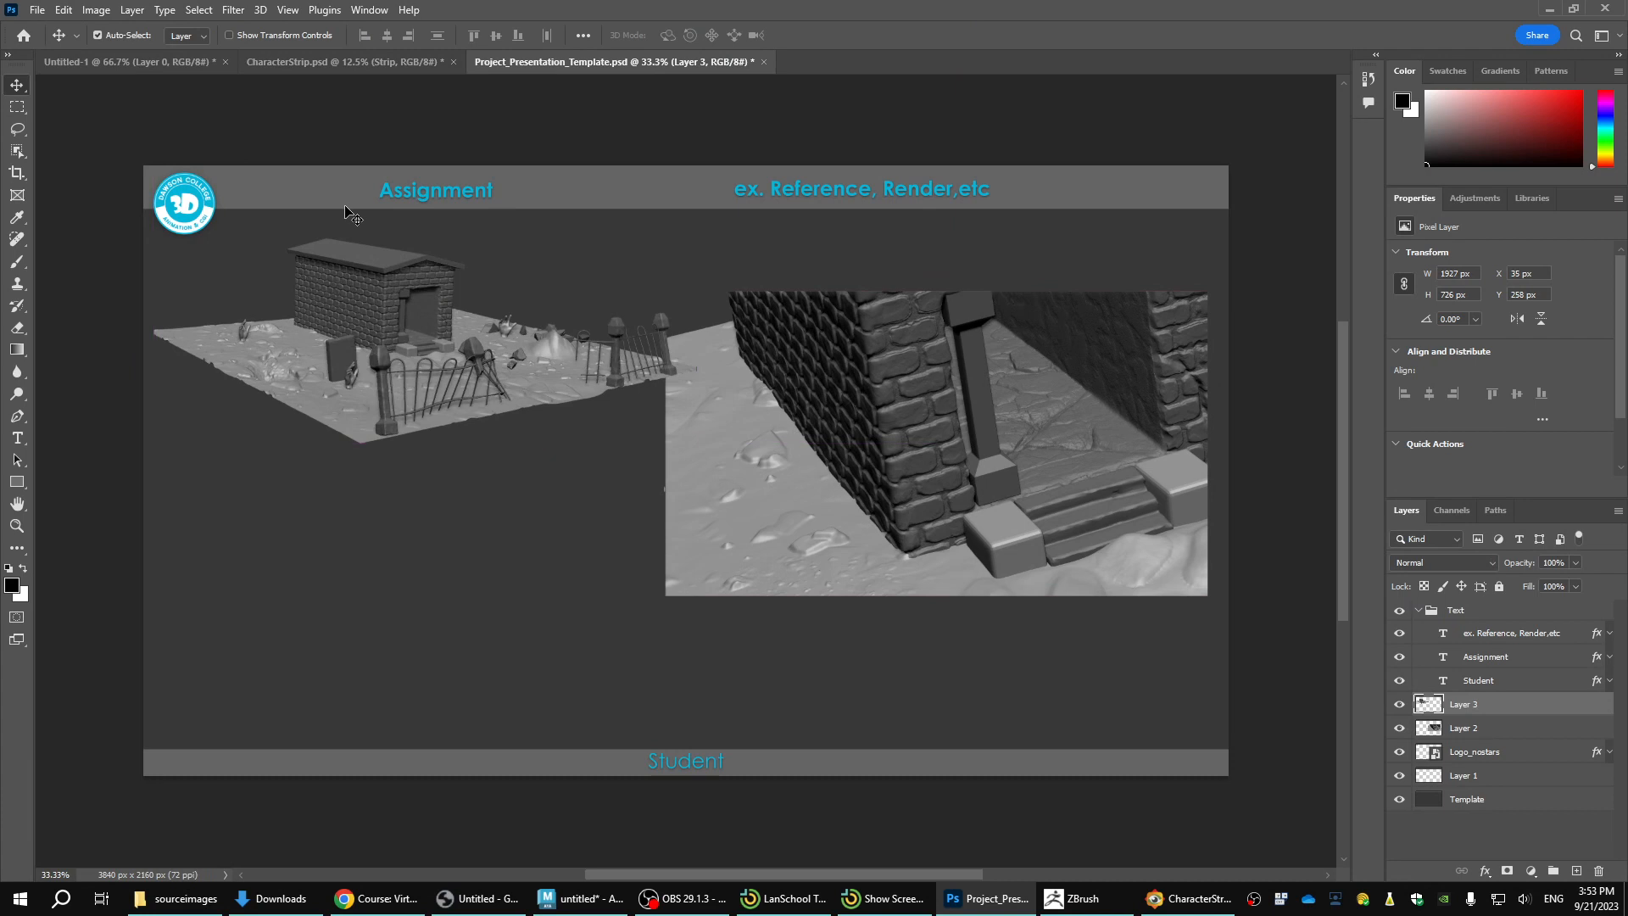
# Select the smaller top-down ground view in CharacterStrip.psd with the Object Selection tool and place it in the template's lower left area.
pyautogui.click(365, 63)
pyautogui.press('w')
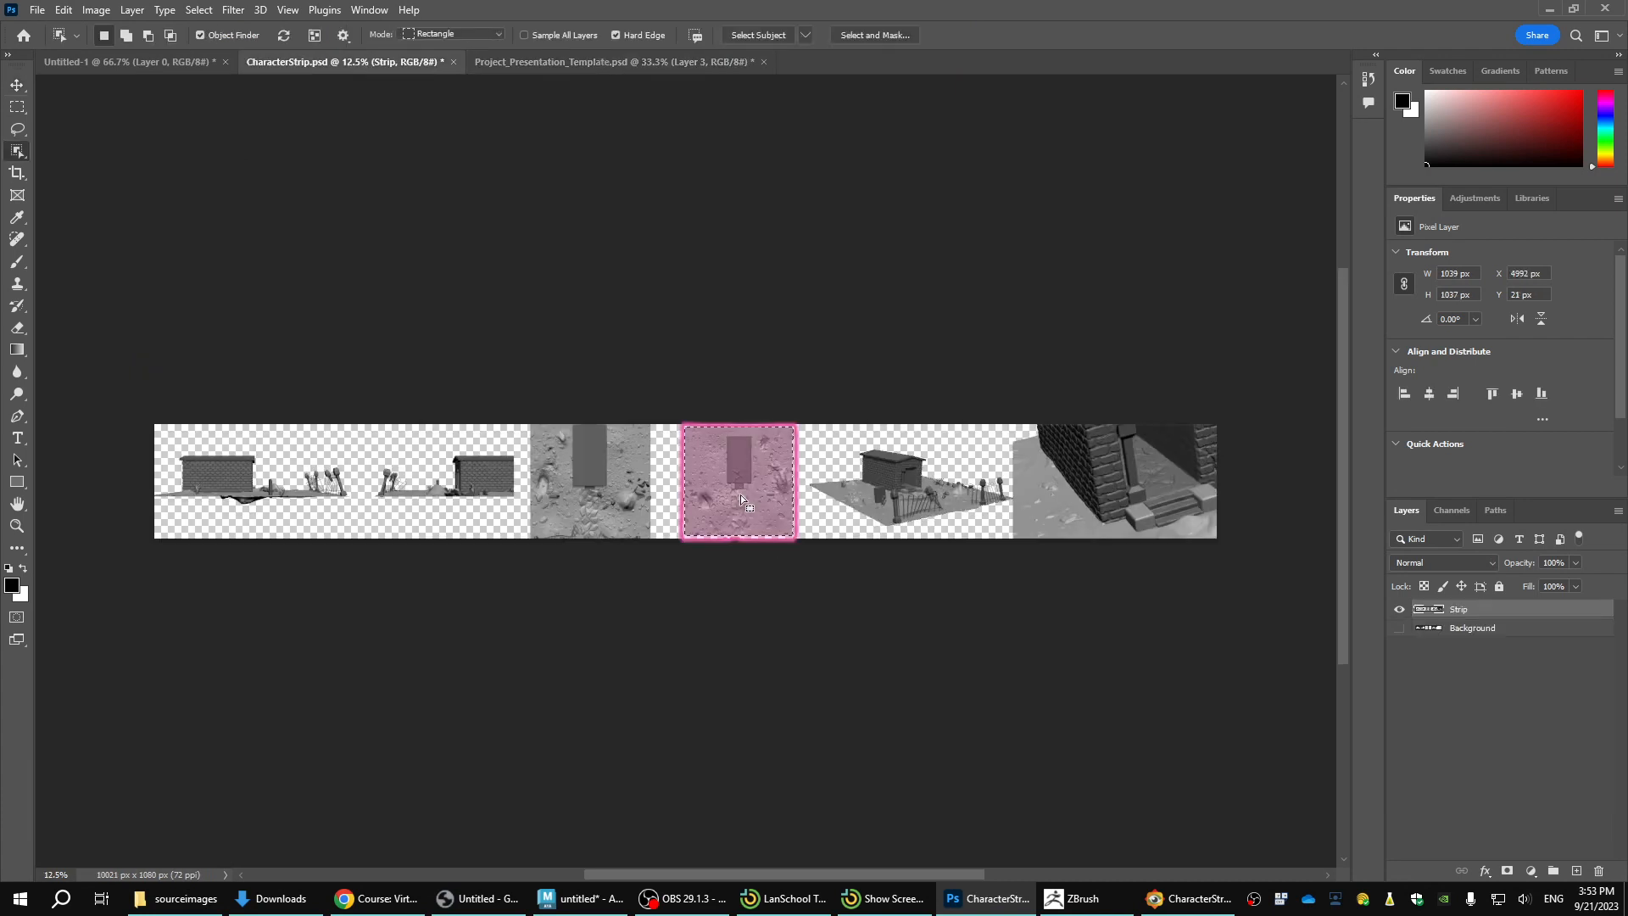
pyautogui.click(741, 495)
pyautogui.press('v')
pyautogui.moveTo(741, 495); pyautogui.dragTo(616, 69)
pyautogui.moveTo(409, 517); pyautogui.dragTo(366, 571)
# Marquee the larger top-down ground view in CharacterStrip.psd and place it in the template beside the smaller ground view.
pyautogui.click(317, 63)
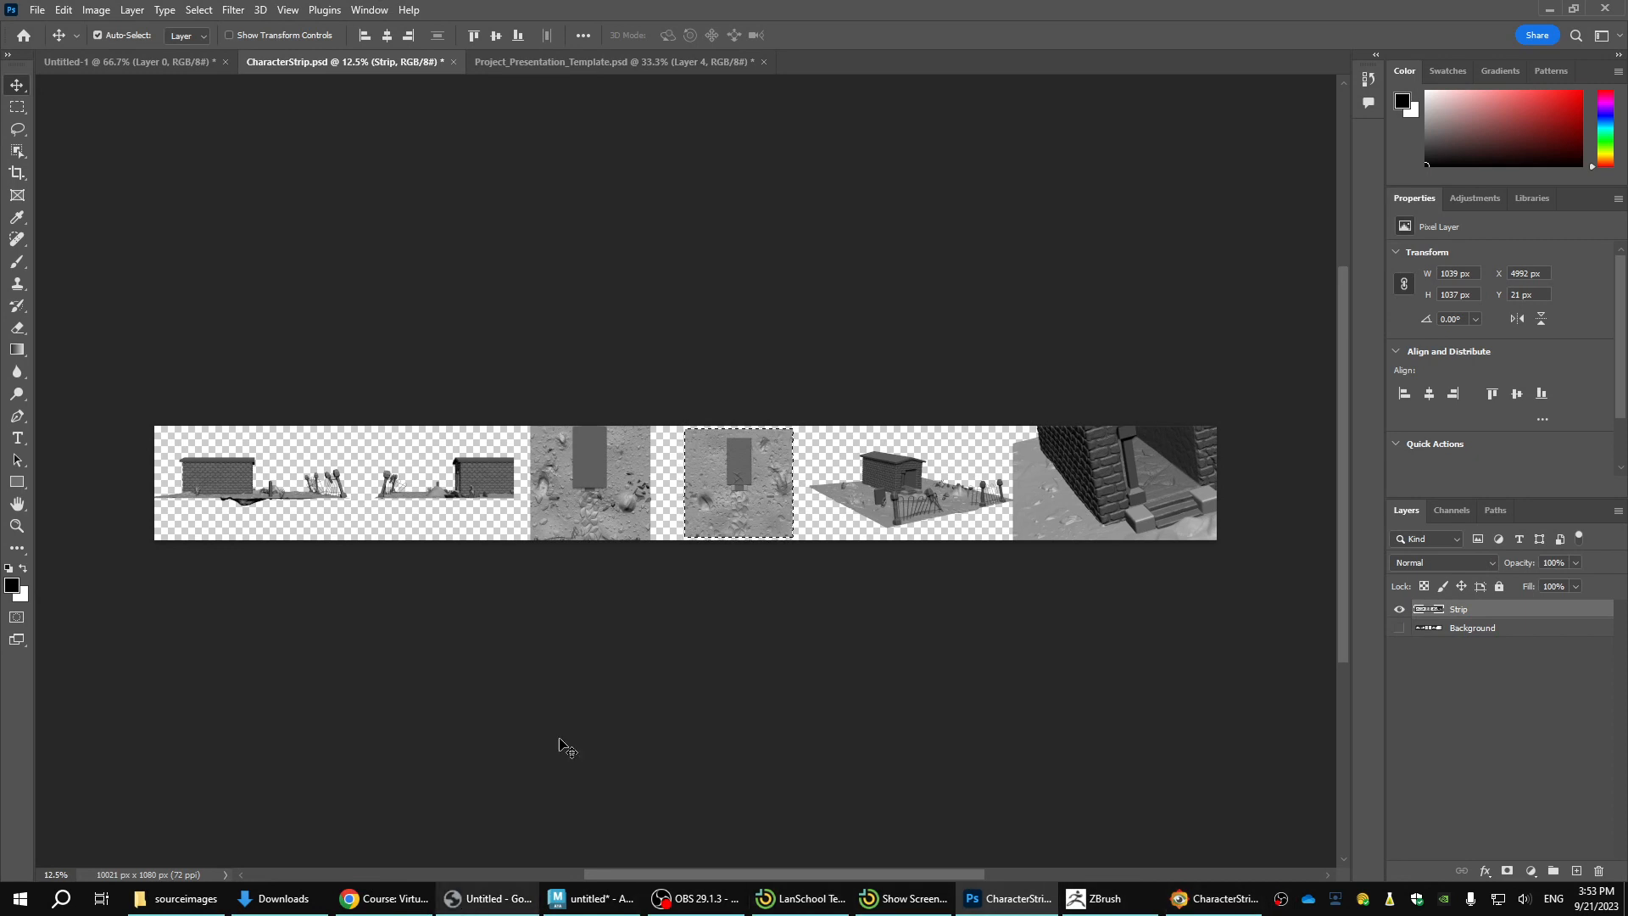
pyautogui.hotkey('ctrl', 'd')
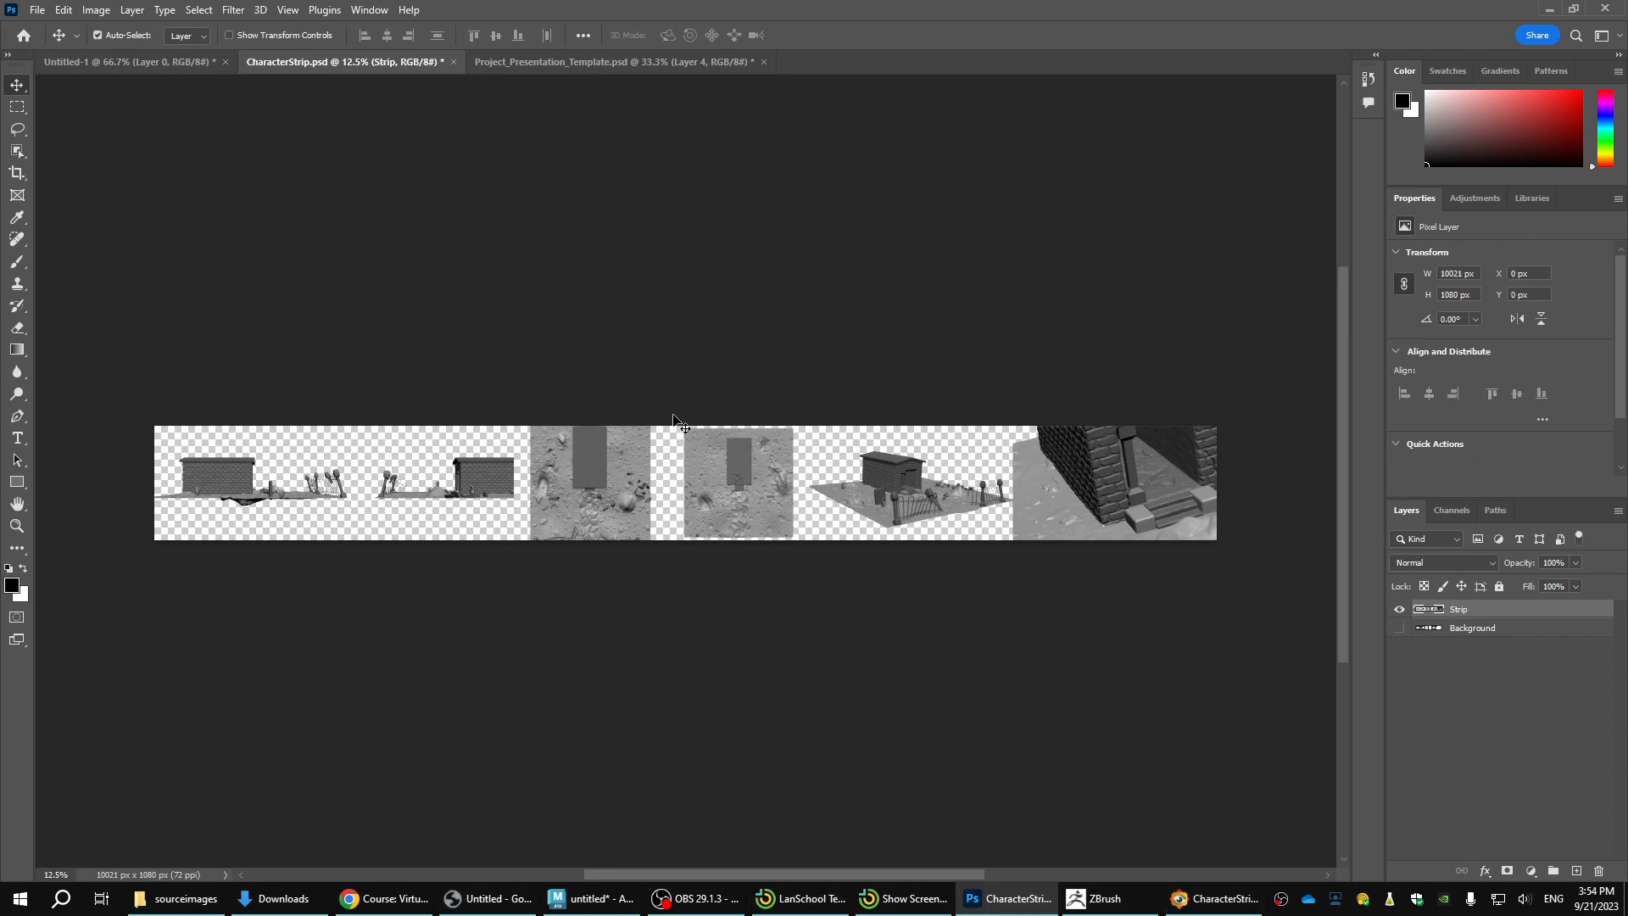
pyautogui.press('m')
pyautogui.moveTo(661, 422); pyautogui.dragTo(524, 598)
pyautogui.press('v')
pyautogui.moveTo(568, 516); pyautogui.dragTo(592, 71)
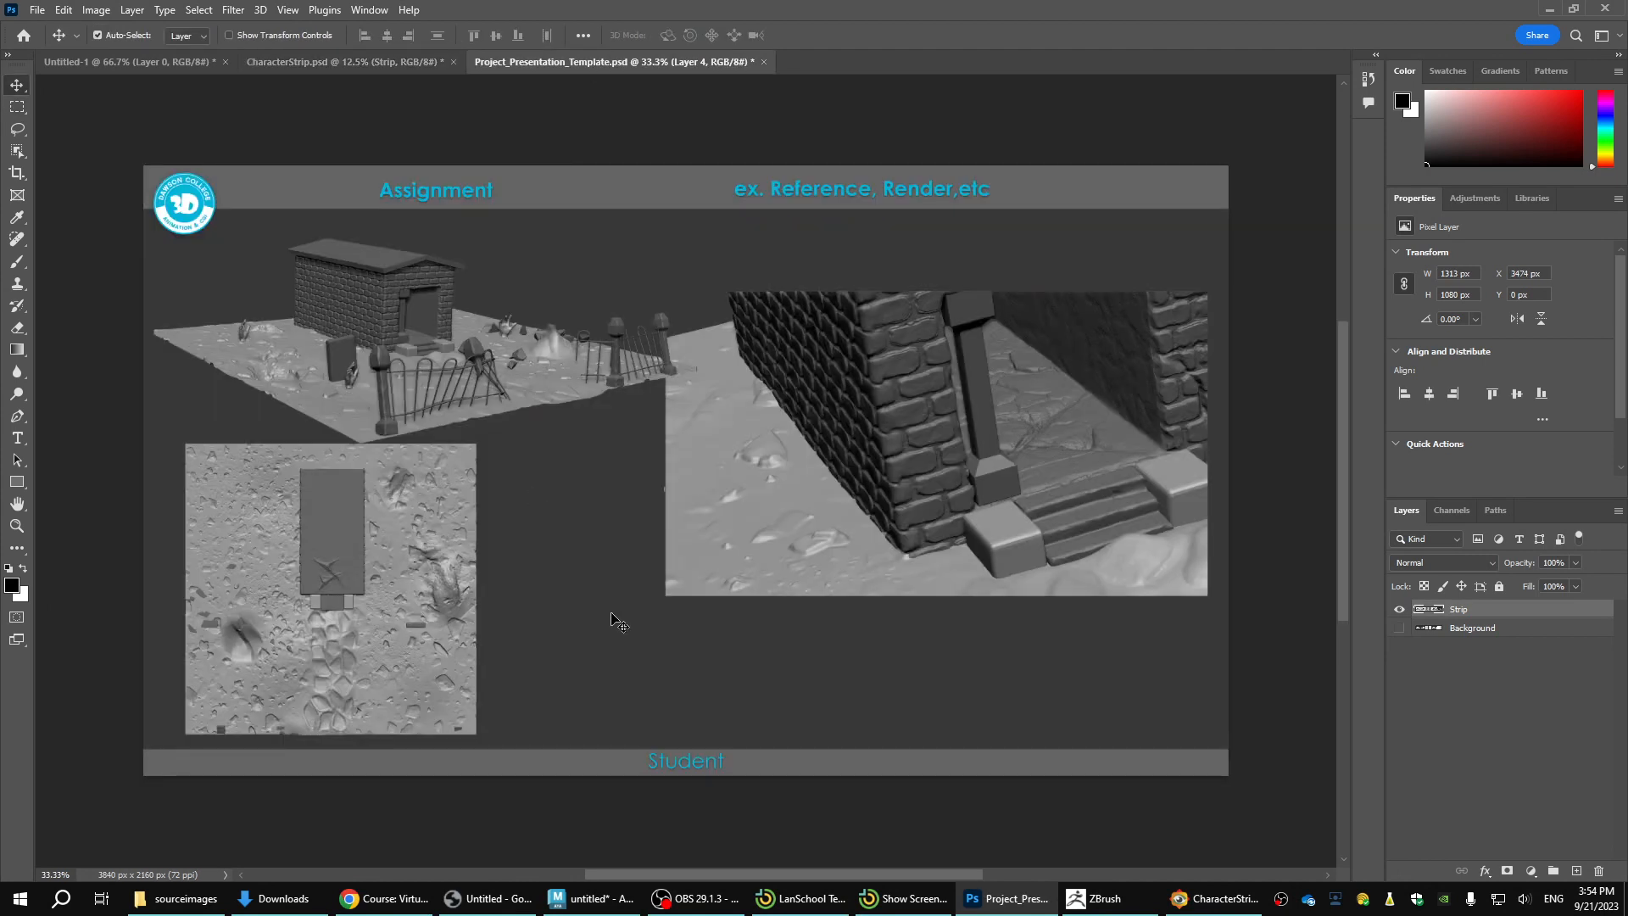
pyautogui.moveTo(611, 620); pyautogui.dragTo(666, 611)
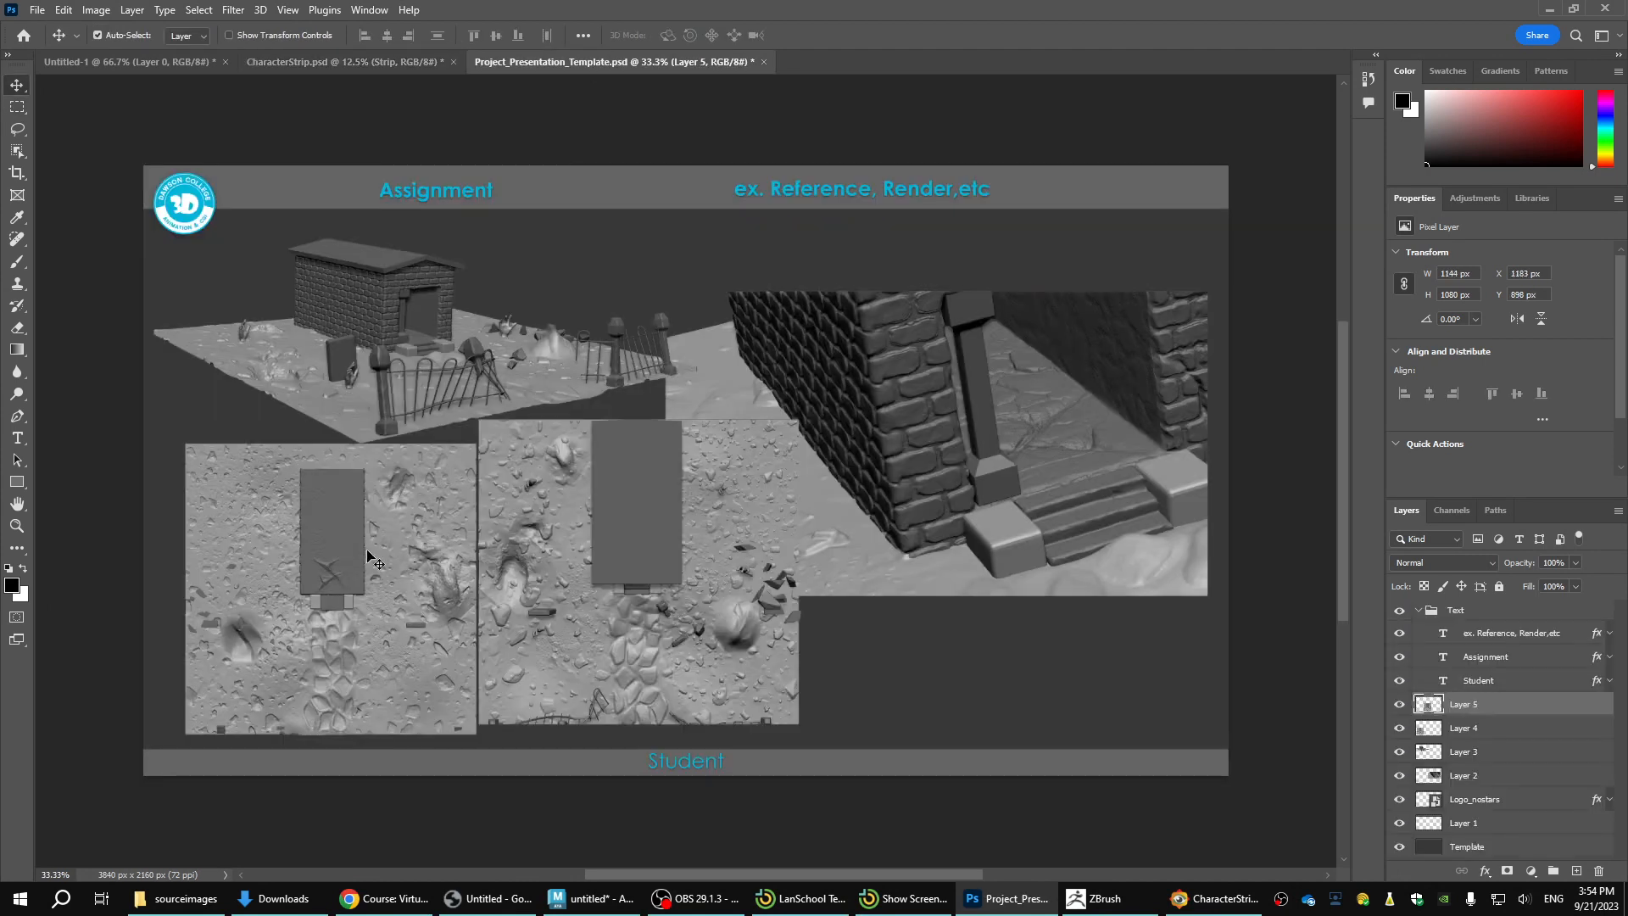
# Delete the smaller ground view's layer from the template and move the larger ground view into the canvas's lower left corner.
pyautogui.click(413, 561)
pyautogui.click(1597, 872)
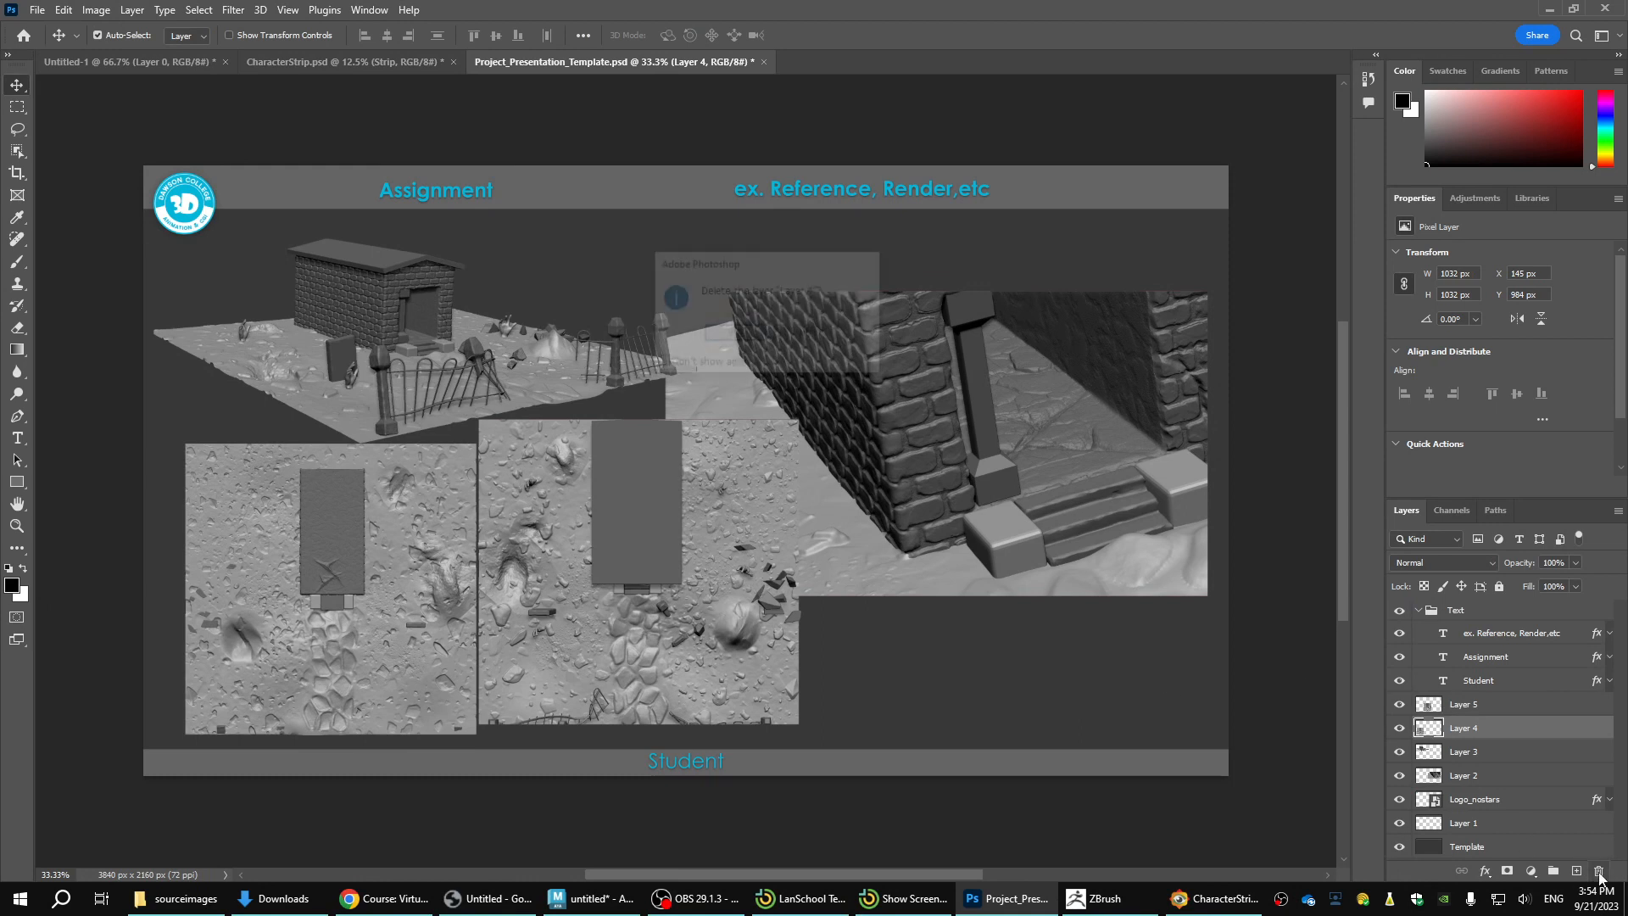
pyautogui.click(735, 335)
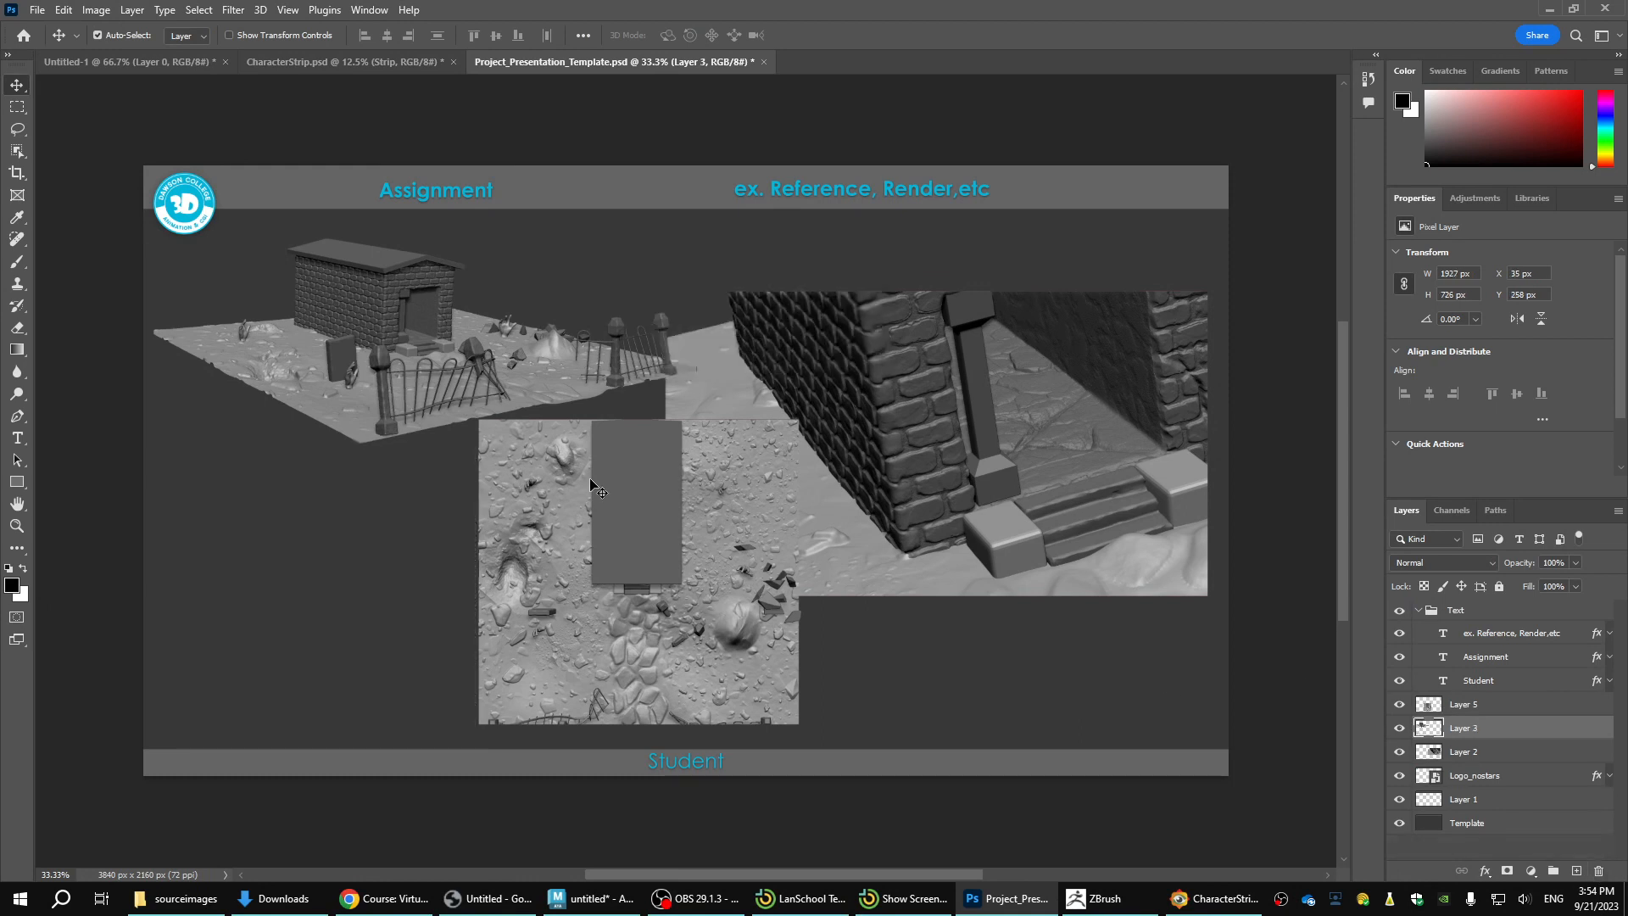
pyautogui.moveTo(595, 558); pyautogui.dragTo(284, 575)
# Marquee the leftmost crypt side view in CharacterStrip.psd and place it in the template just above the Student band, beside the ground view.
pyautogui.click(272, 68)
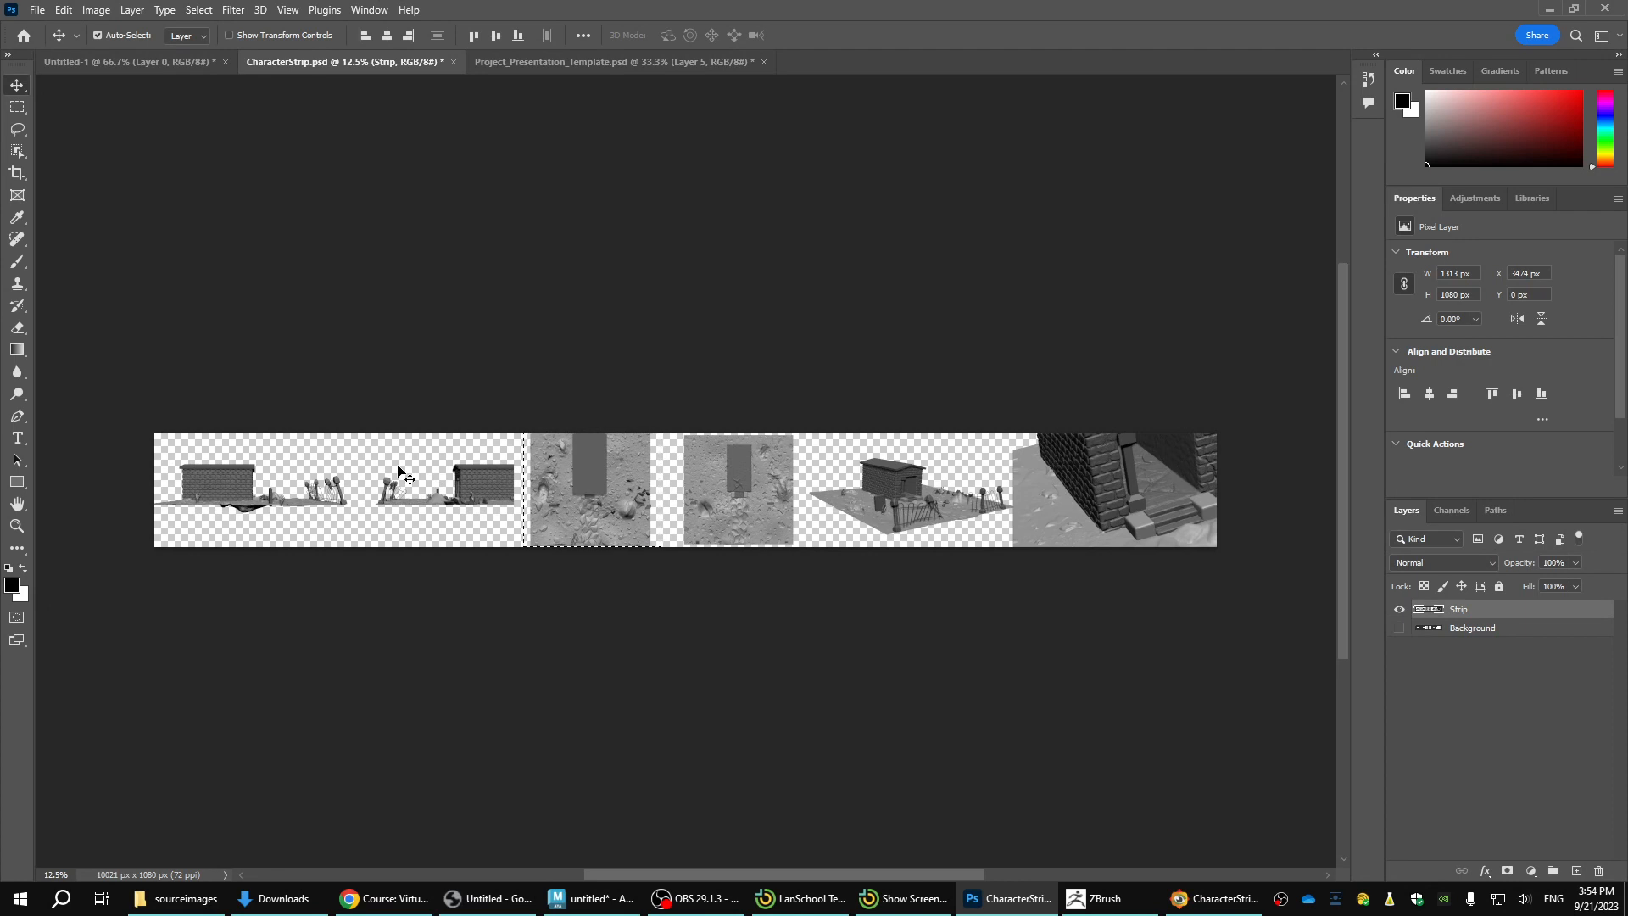
pyautogui.press('w')
pyautogui.hotkey('ctrl', 'd')
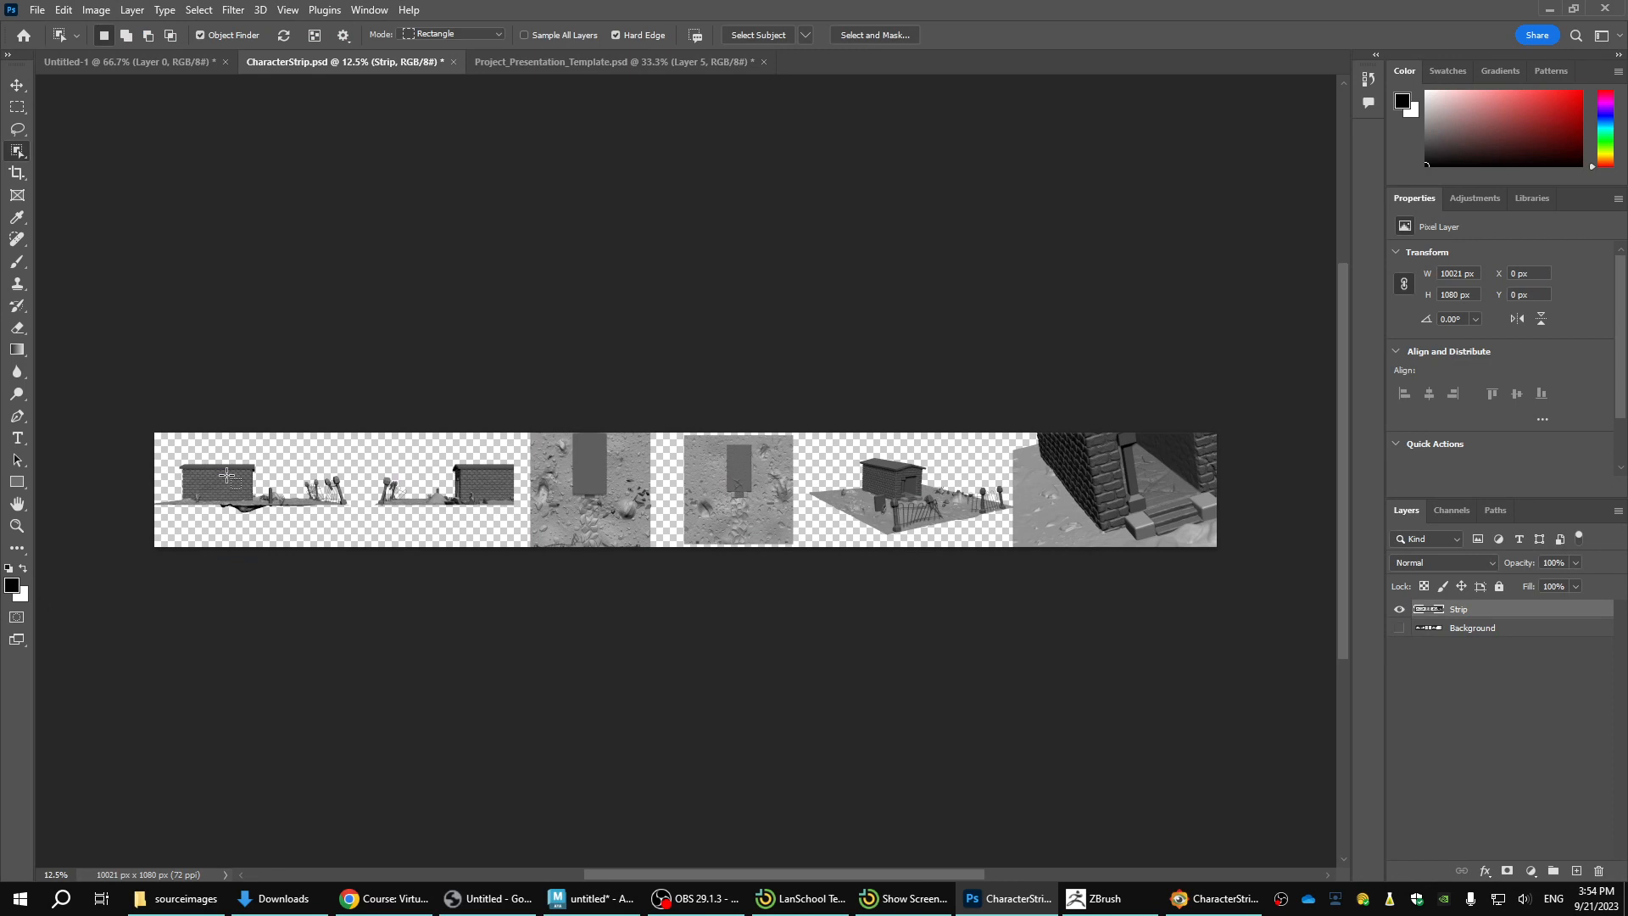
pyautogui.press('v')
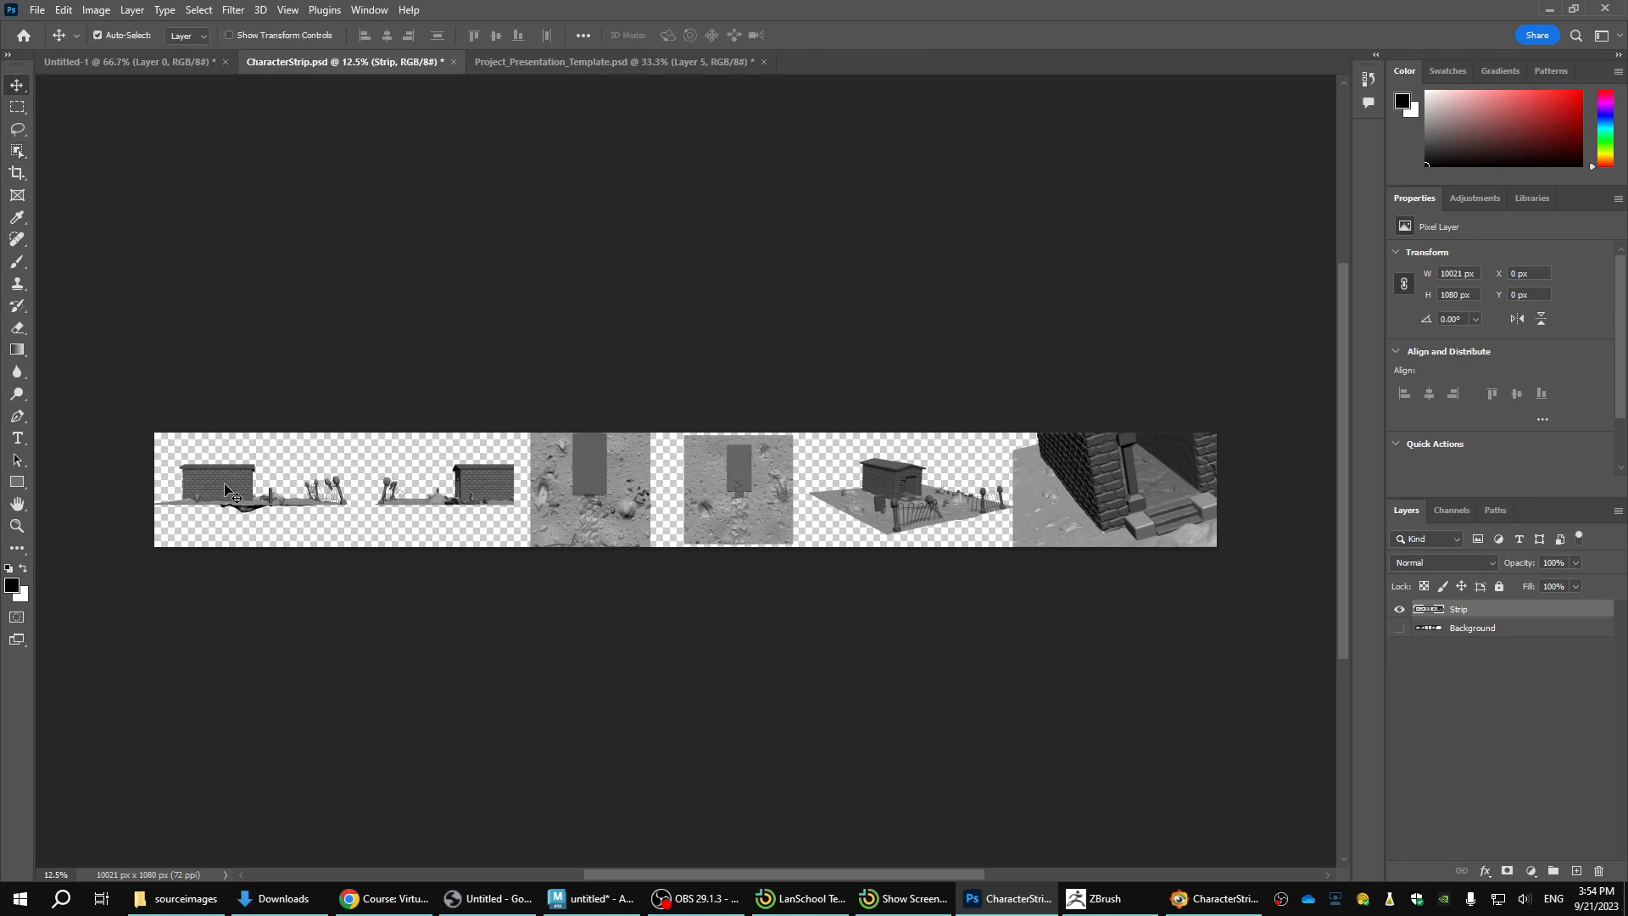
pyautogui.press('m')
pyautogui.moveTo(361, 434)
pyautogui.mouseDown()
pyautogui.moveTo(102, 525)
pyautogui.moveTo(155, 547)
pyautogui.mouseUp()
pyautogui.press('v')
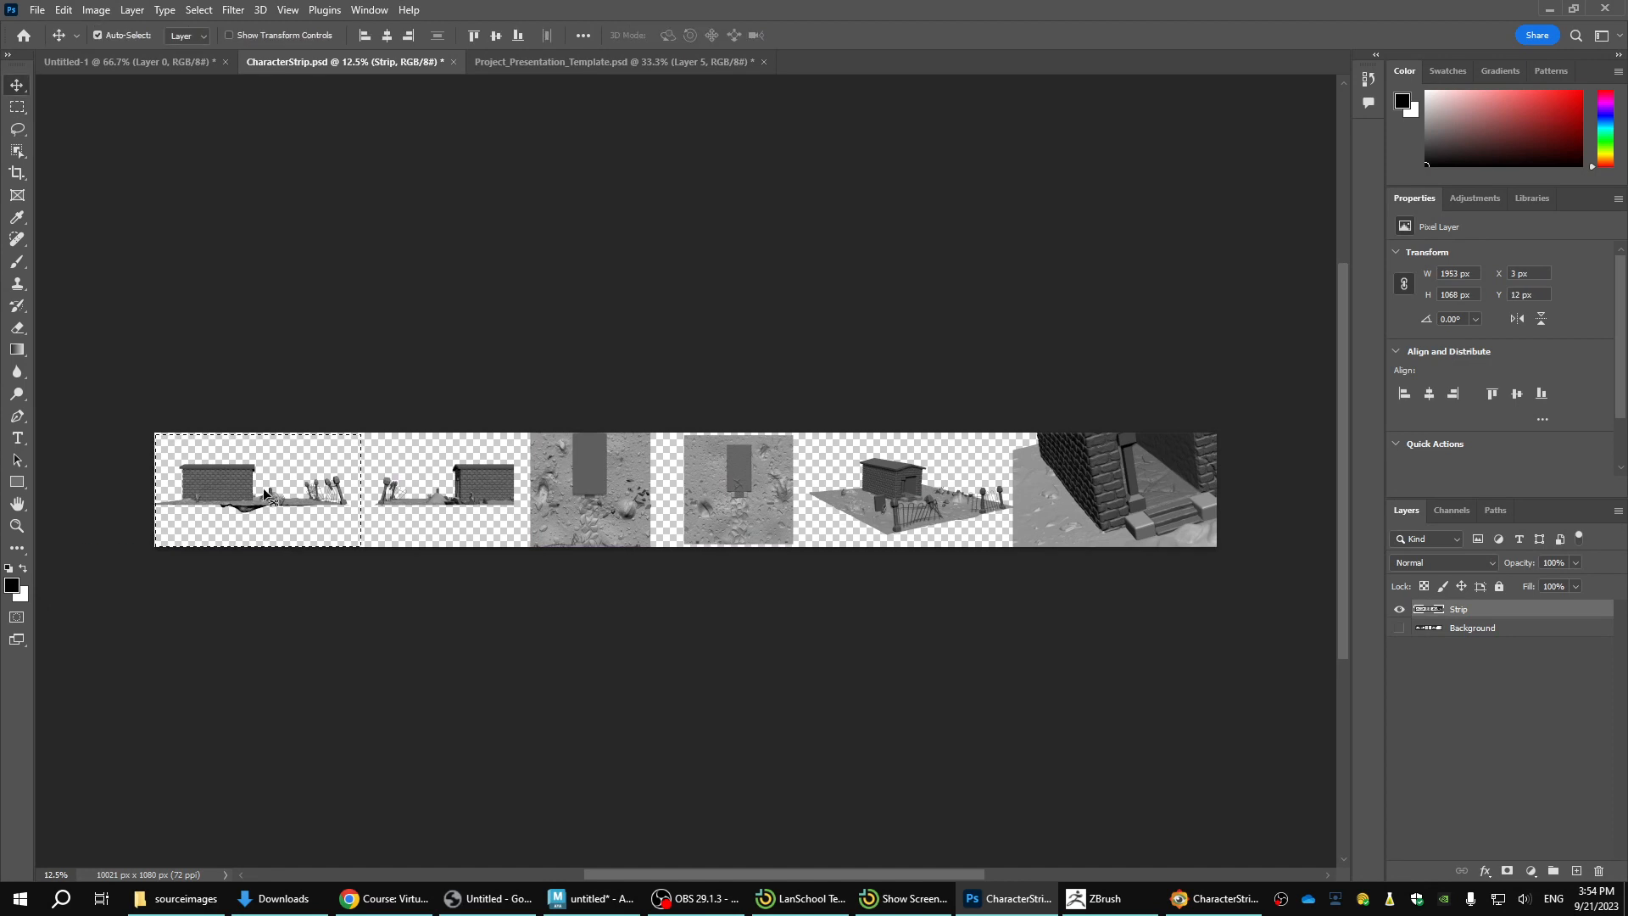
pyautogui.moveTo(247, 492); pyautogui.dragTo(452, 405)
pyautogui.moveTo(572, 439); pyautogui.dragTo(721, 694)
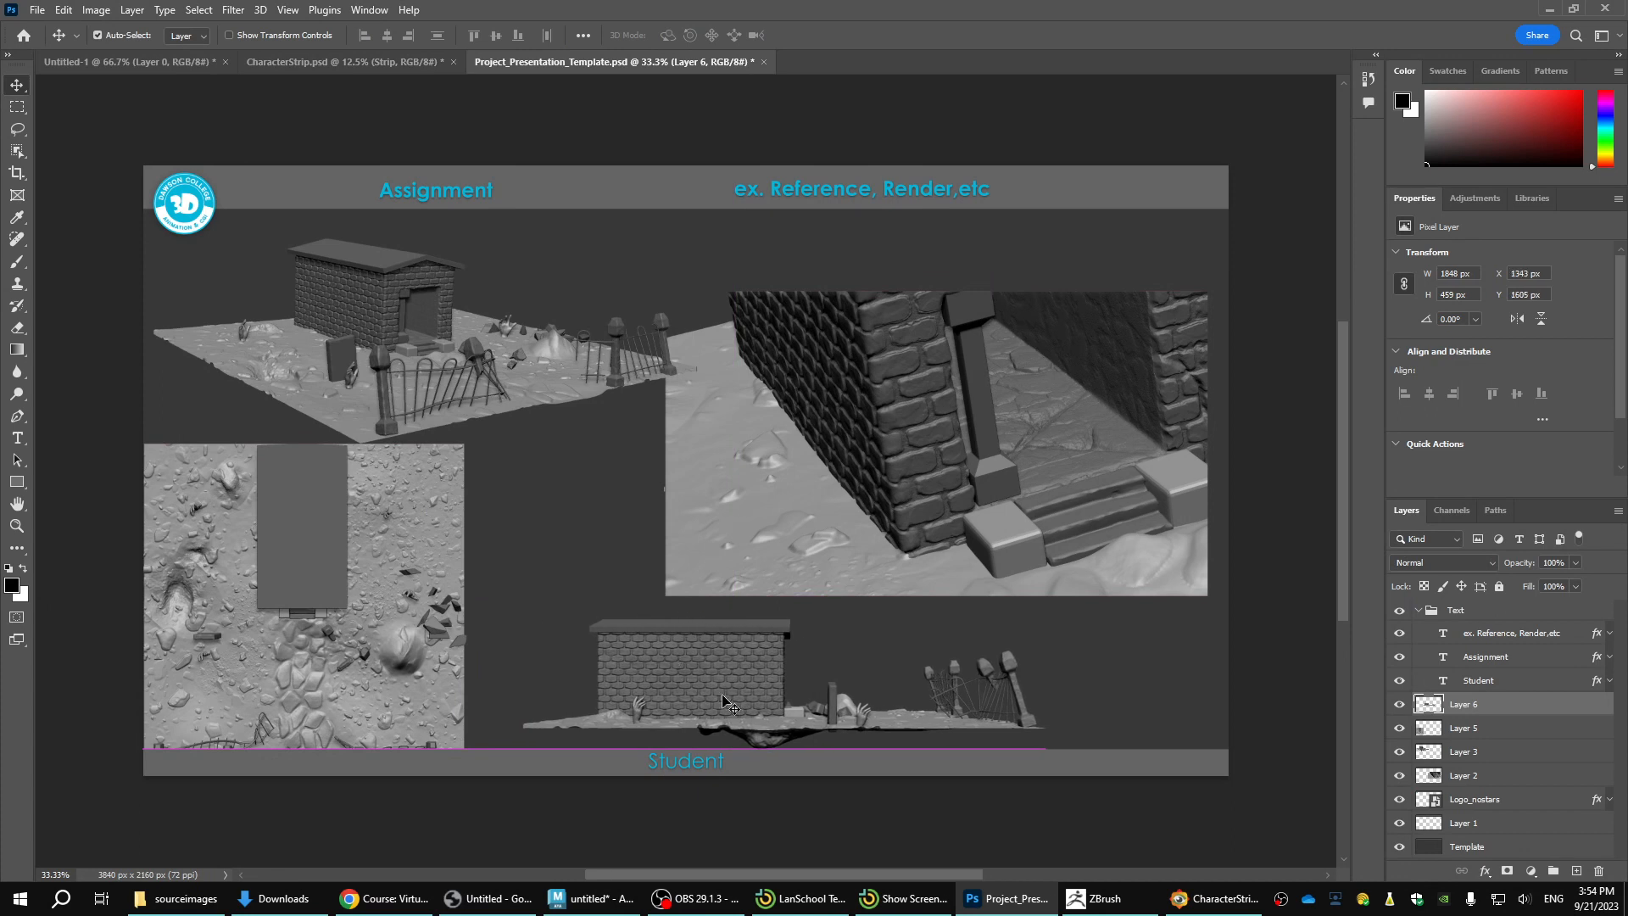
# Switch to ZBrush and clear all stored ZAppLink views.
pyautogui.click(1112, 910)
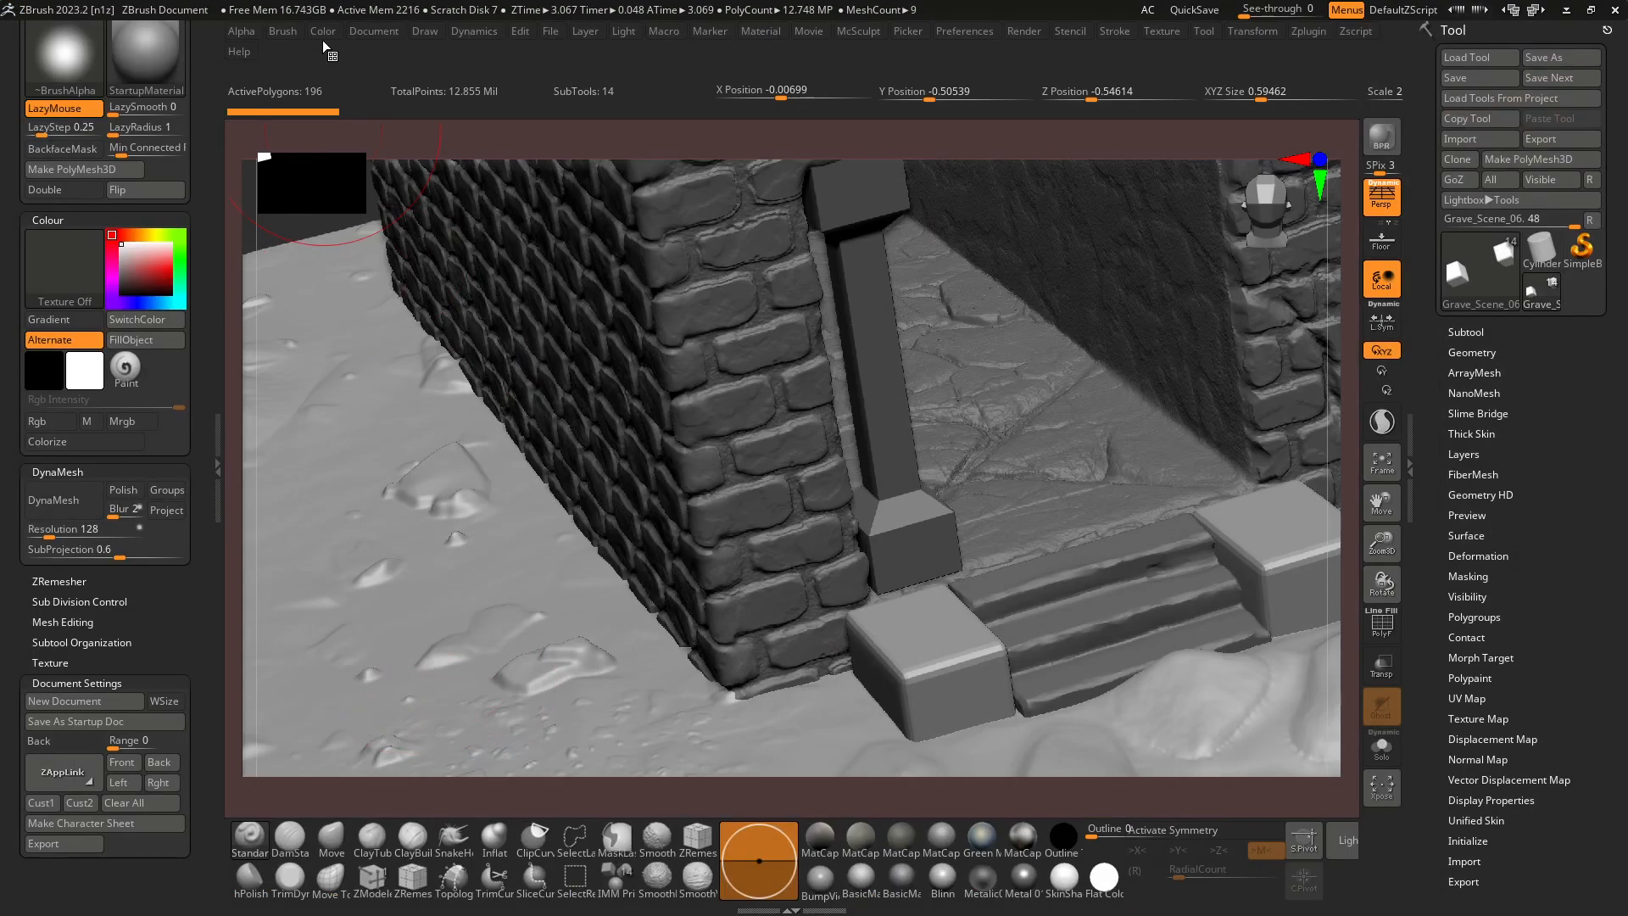
pyautogui.click(370, 31)
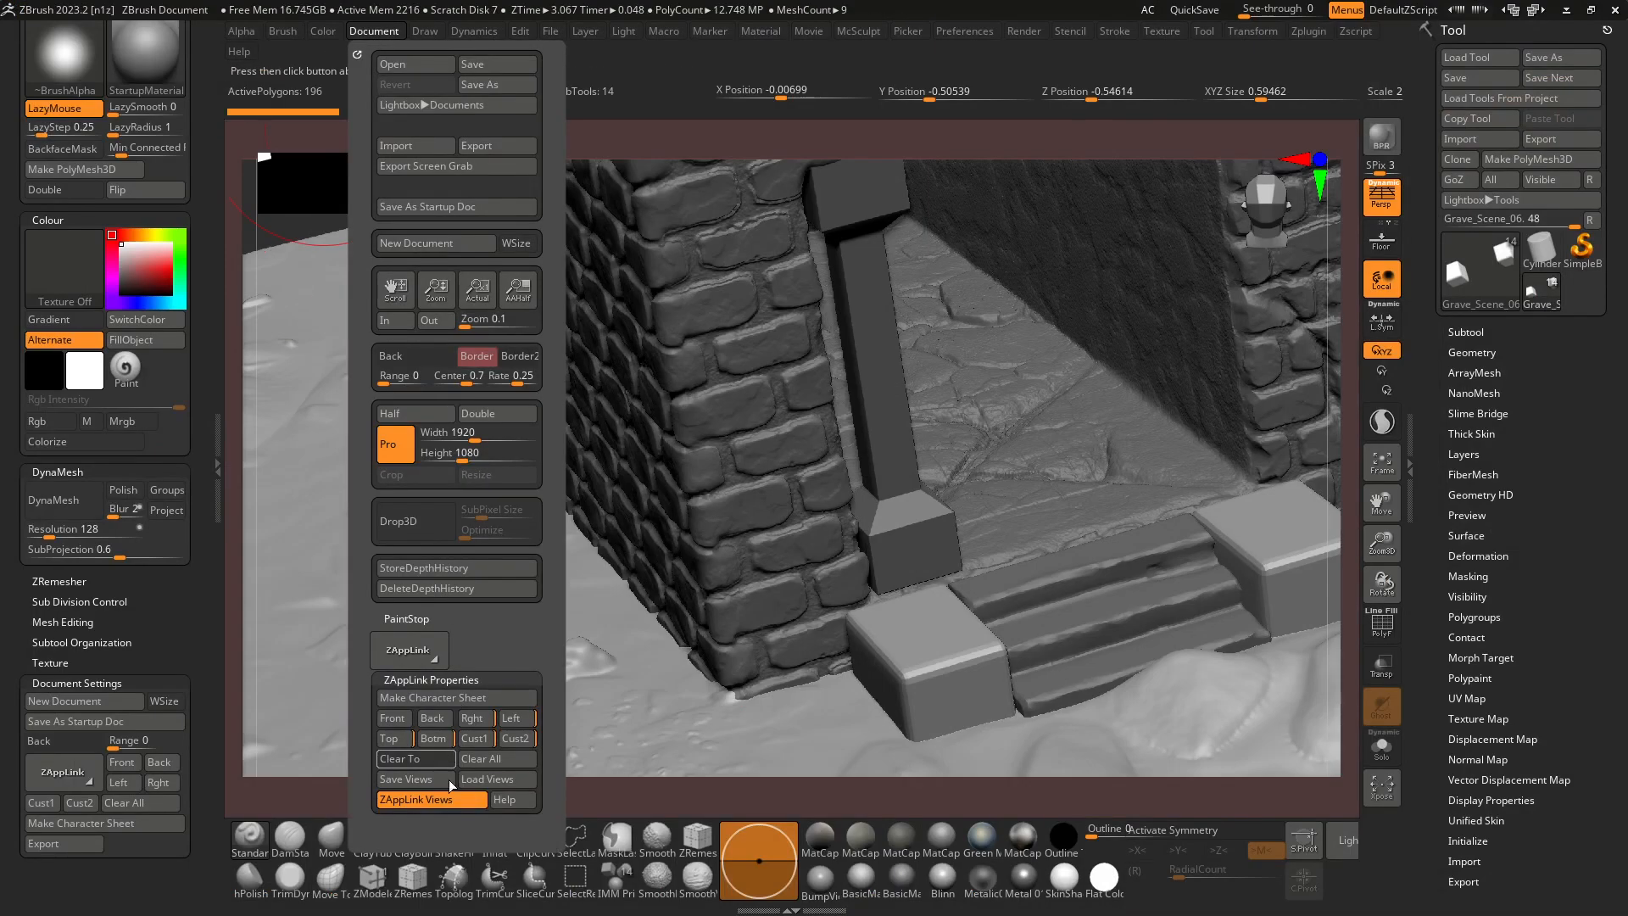
pyautogui.click(497, 759)
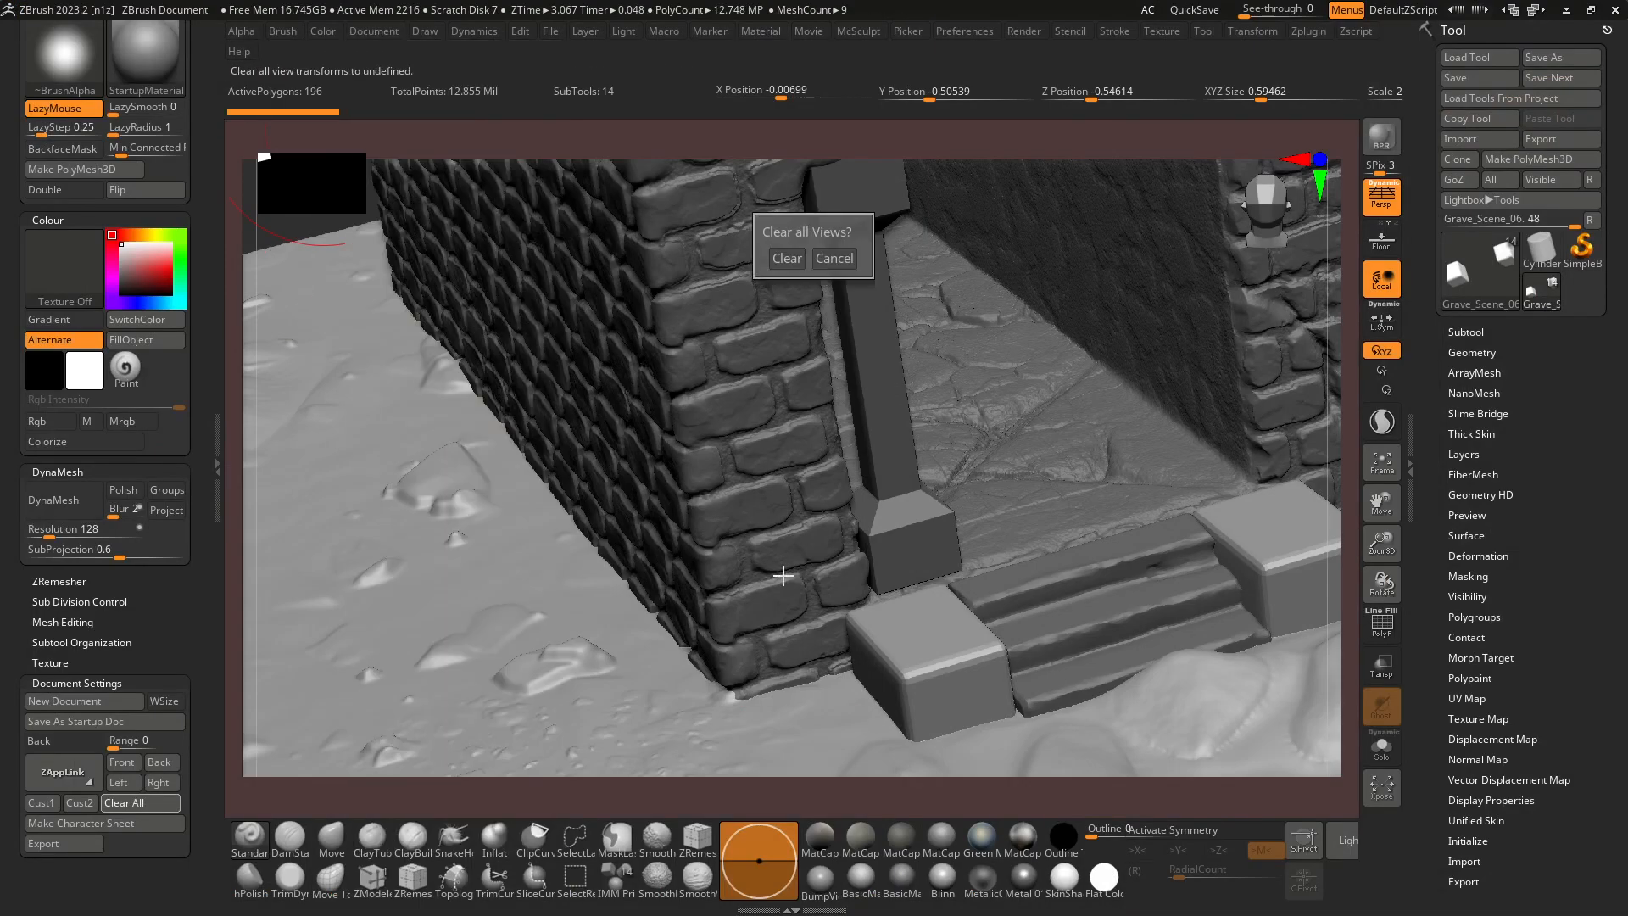
pyautogui.click(787, 259)
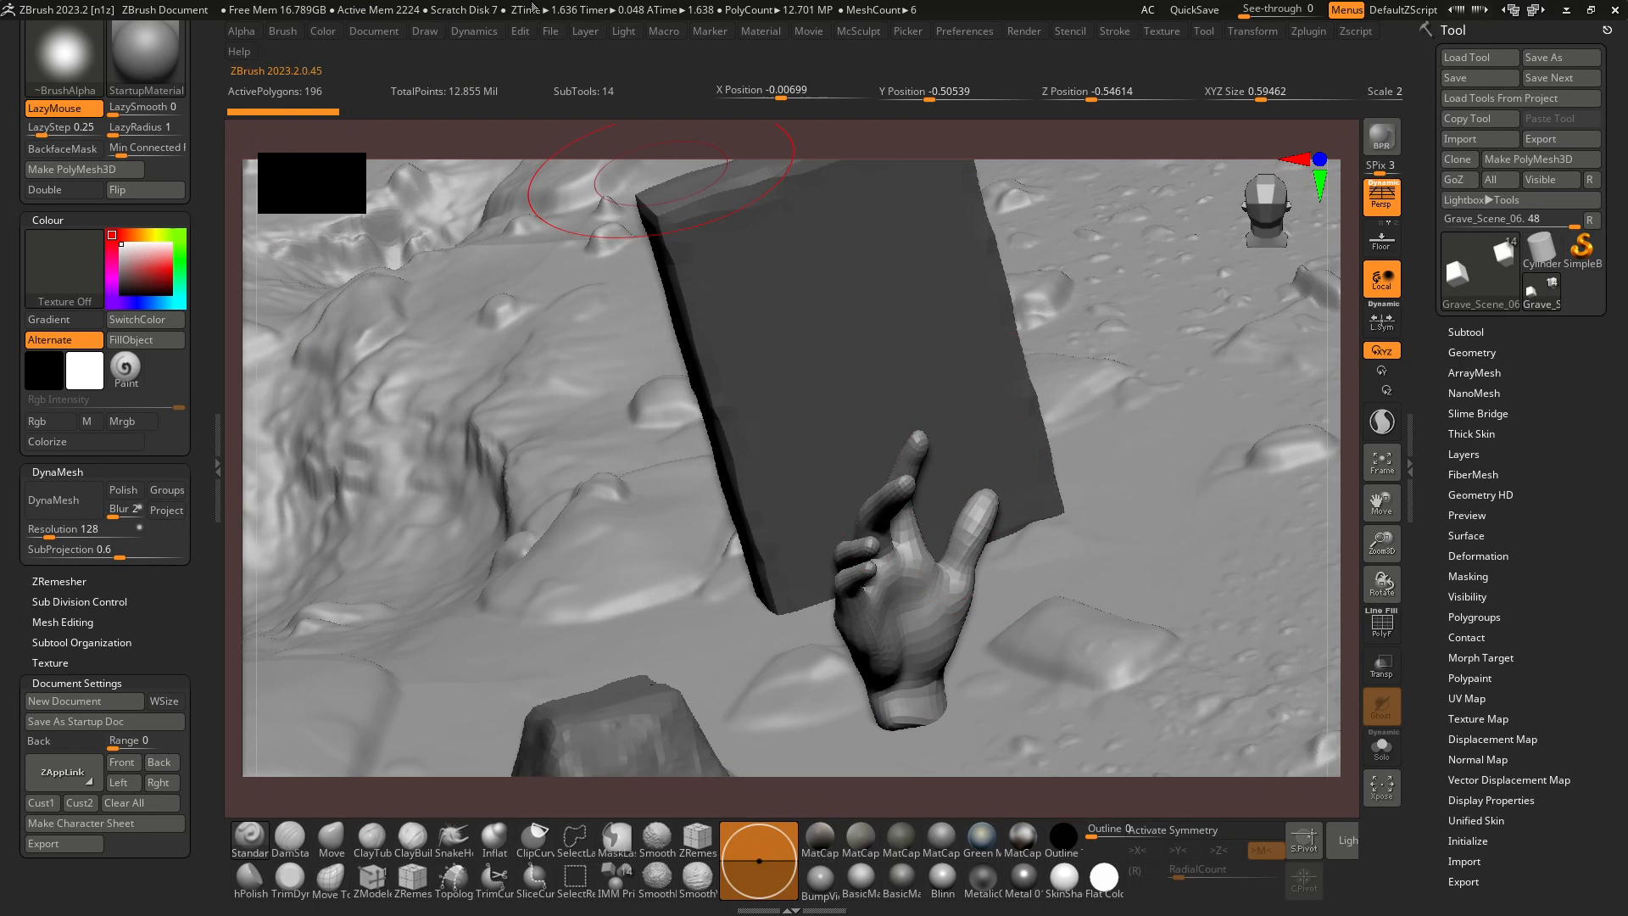
# Store the close-up of the gravestone and hand as the Cust1 view and make a new character sheet from it.
pyautogui.click(384, 36)
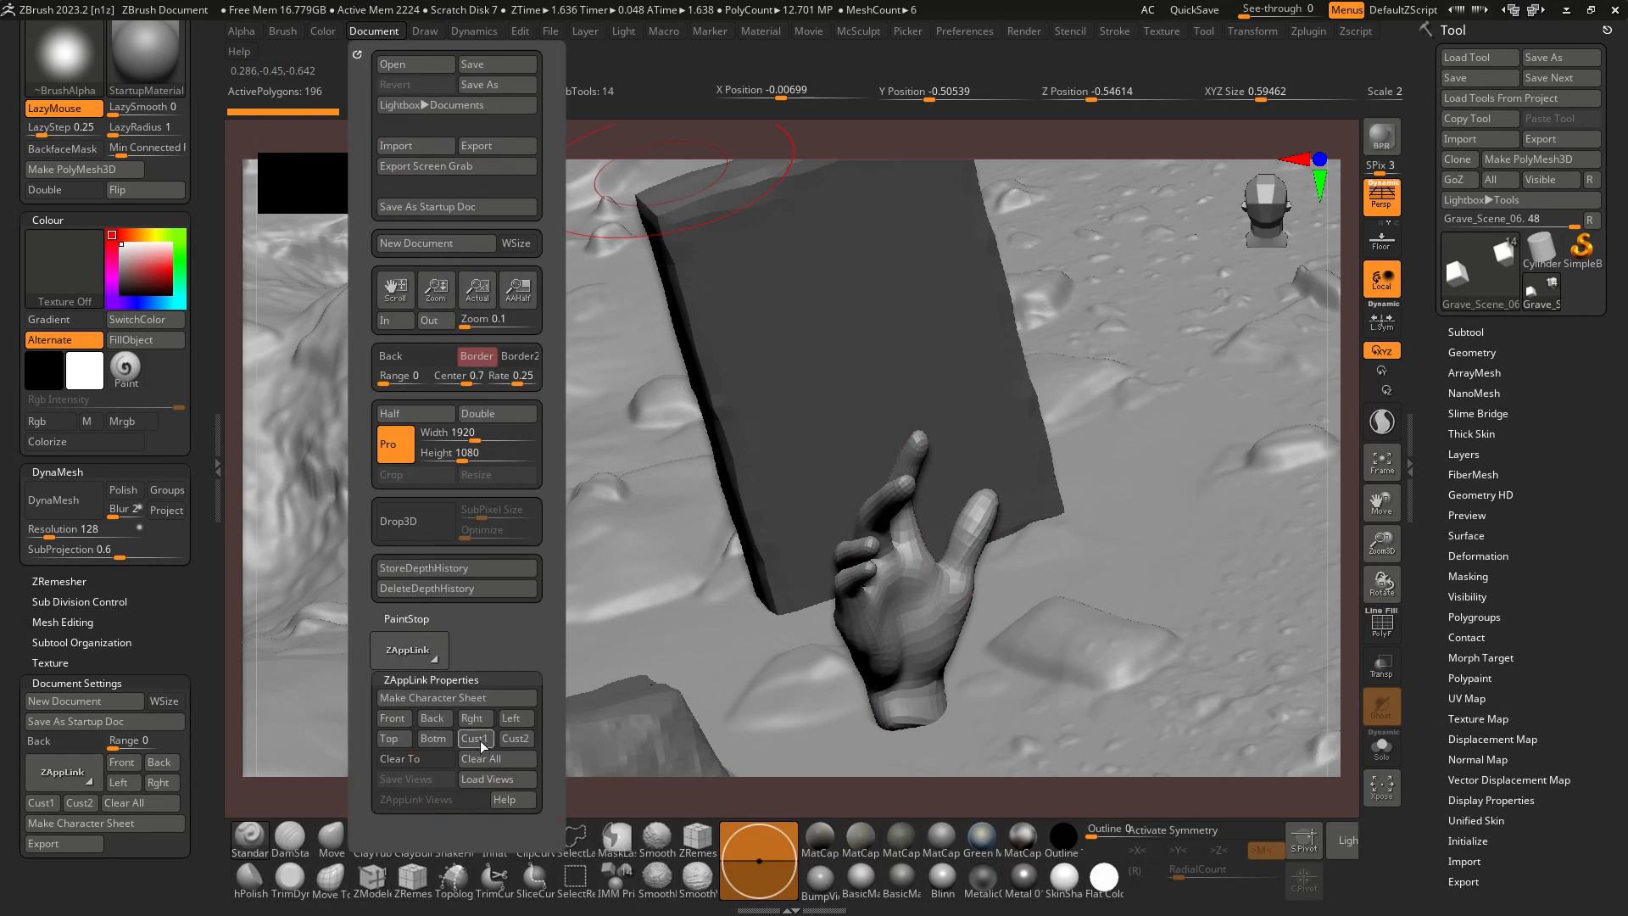
pyautogui.click(416, 653)
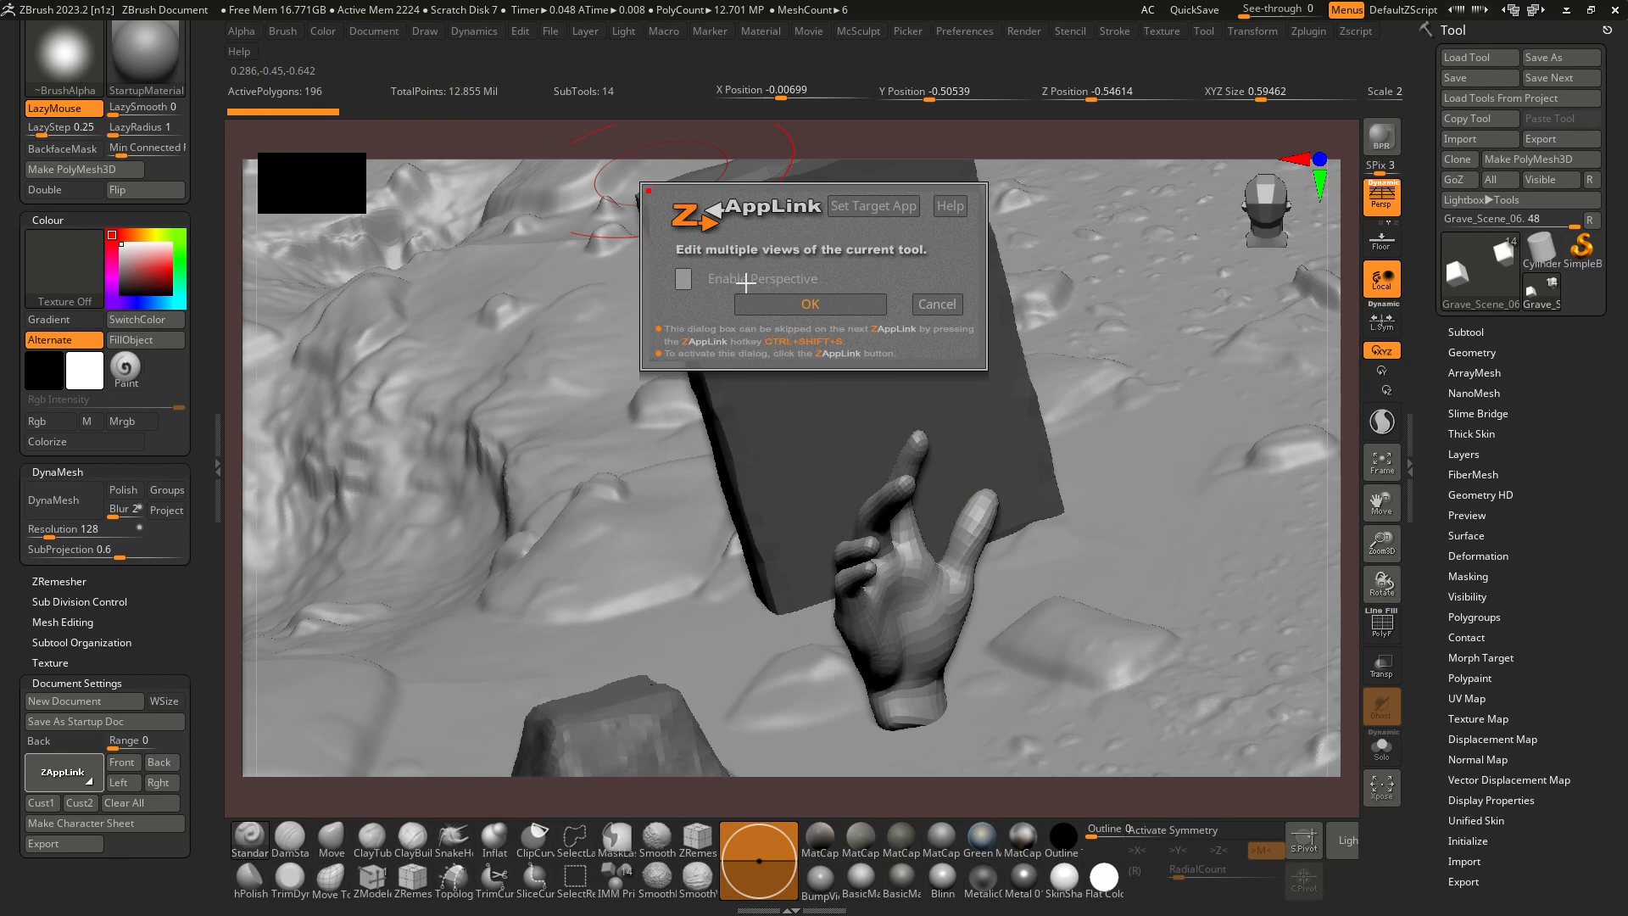
pyautogui.click(937, 303)
pyautogui.click(356, 34)
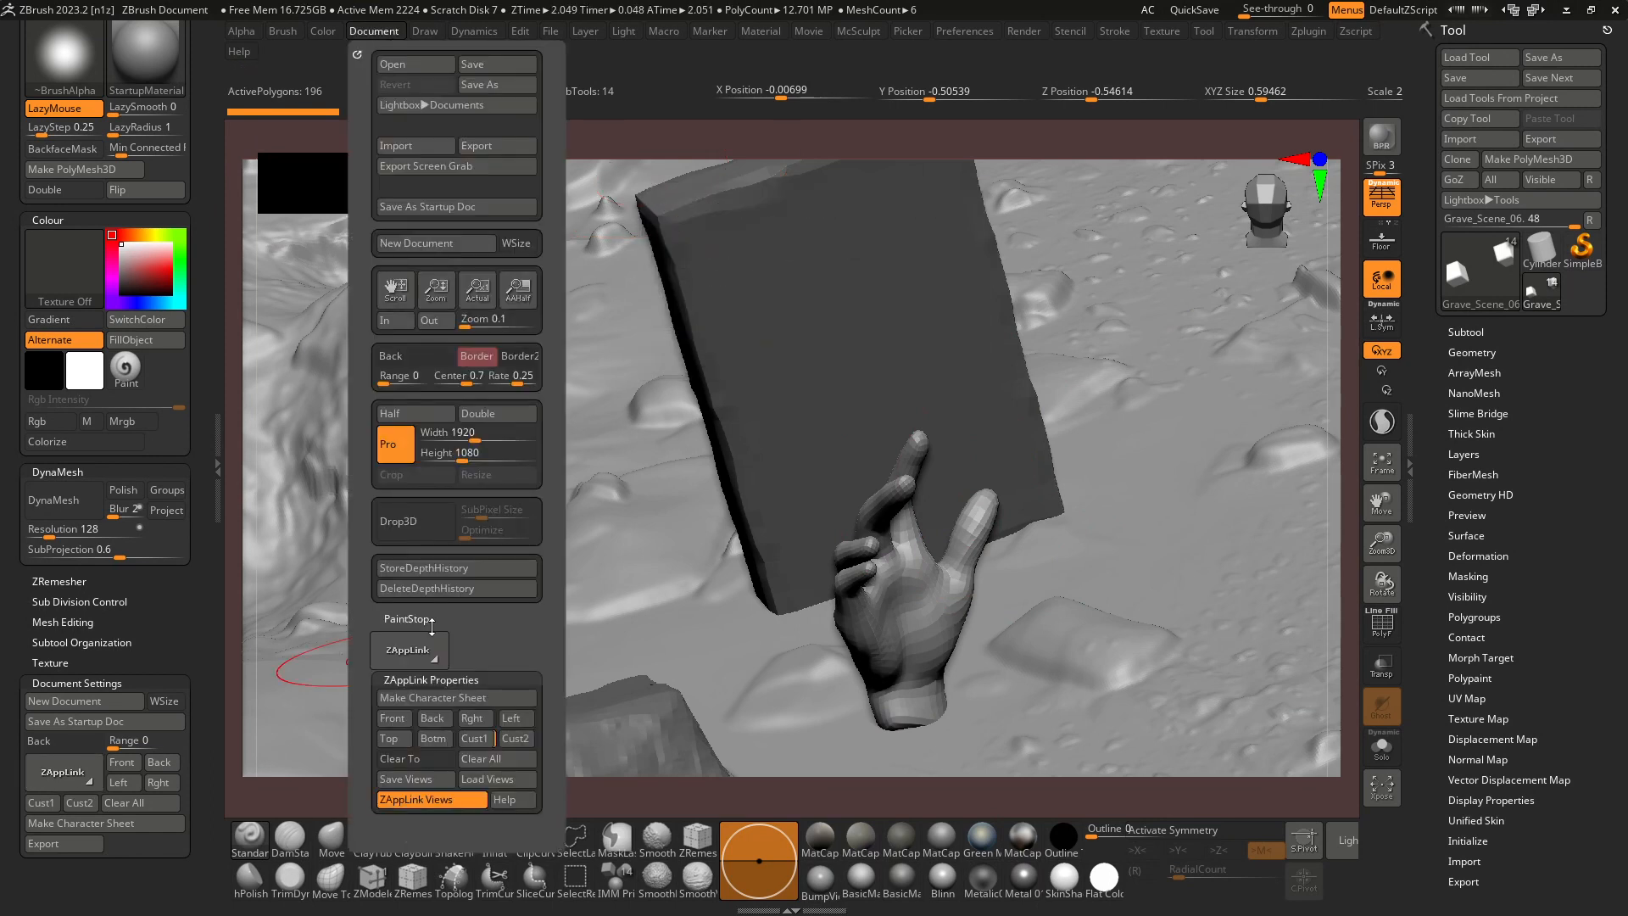
pyautogui.click(455, 700)
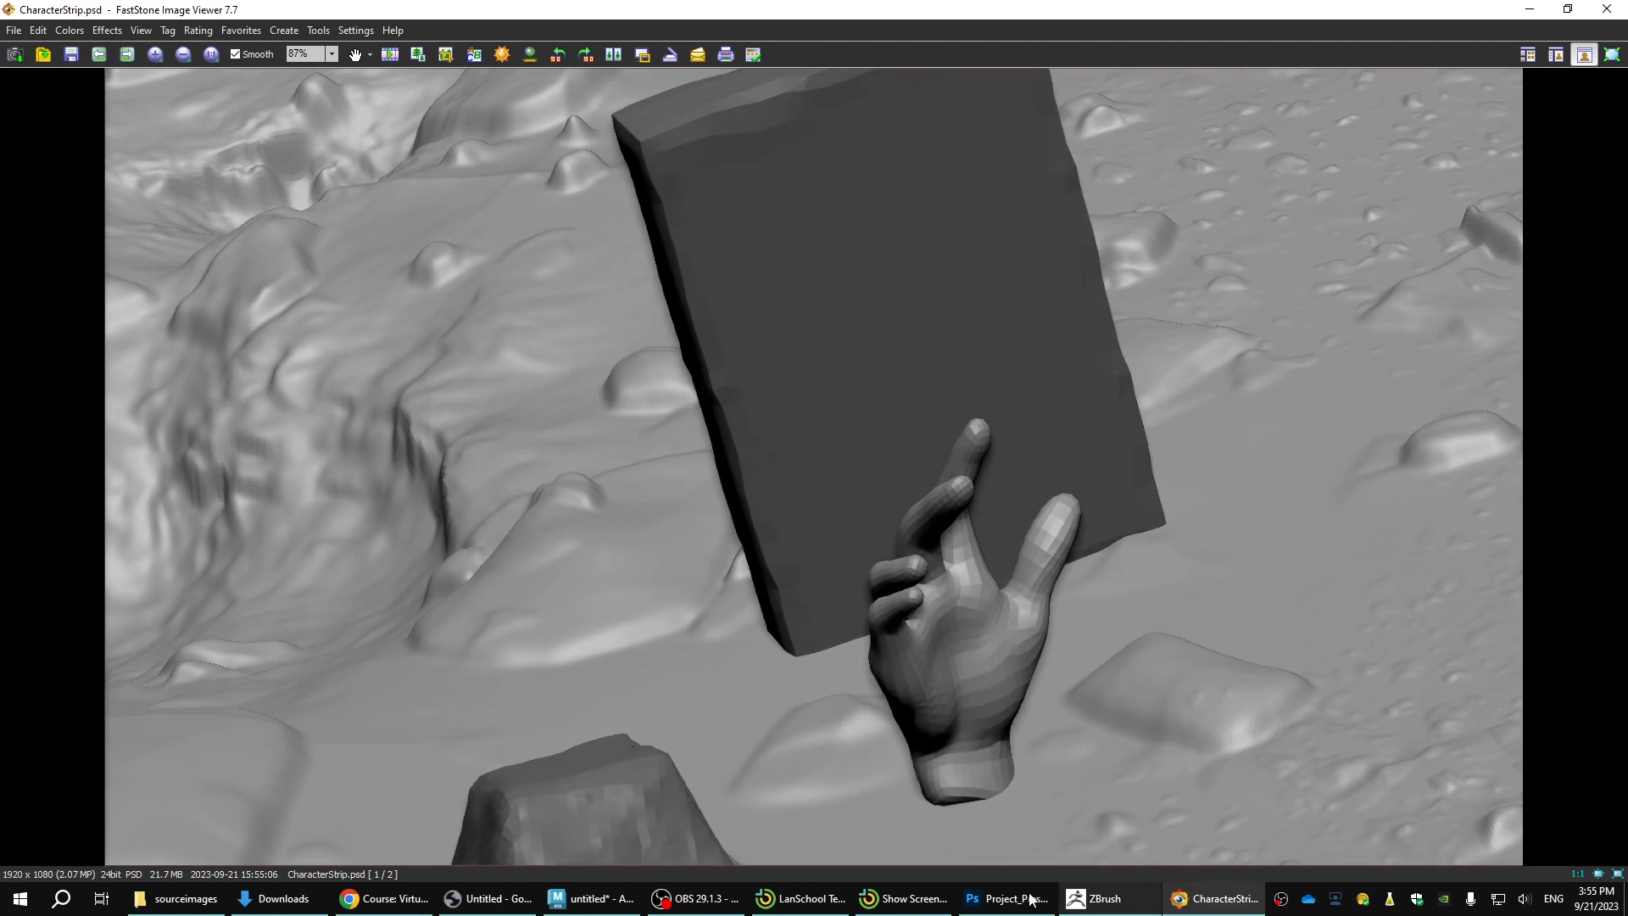
# Switch back to Photoshop and close the old CharacterStrip.psd without saving its changes.
pyautogui.click(1031, 898)
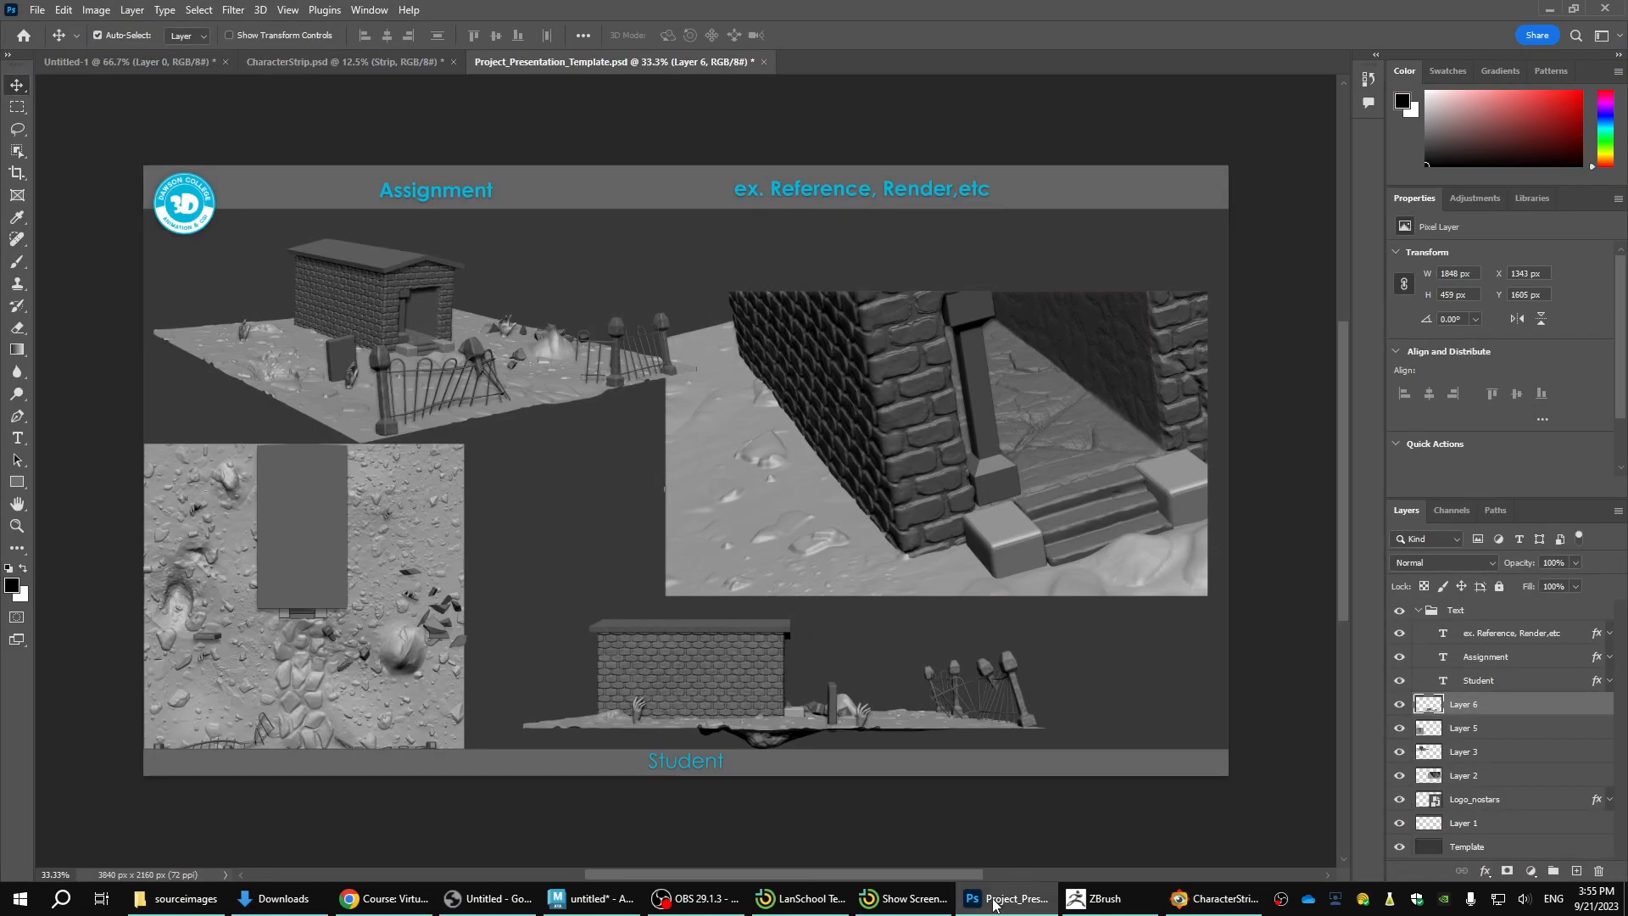
pyautogui.click(379, 62)
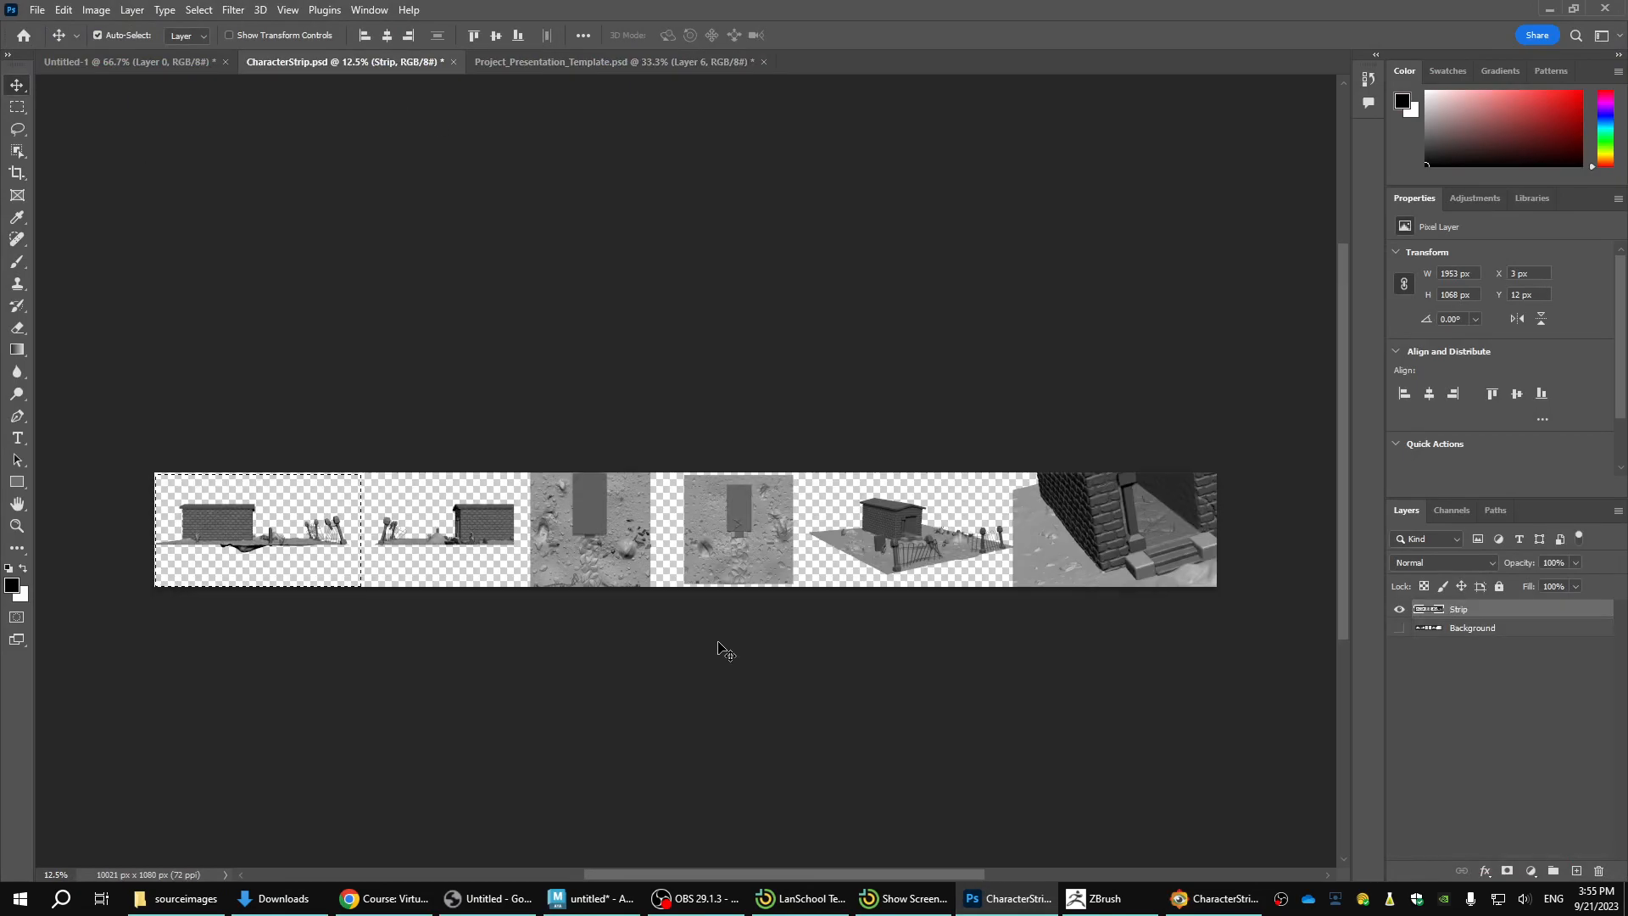
pyautogui.click(453, 62)
pyautogui.click(736, 336)
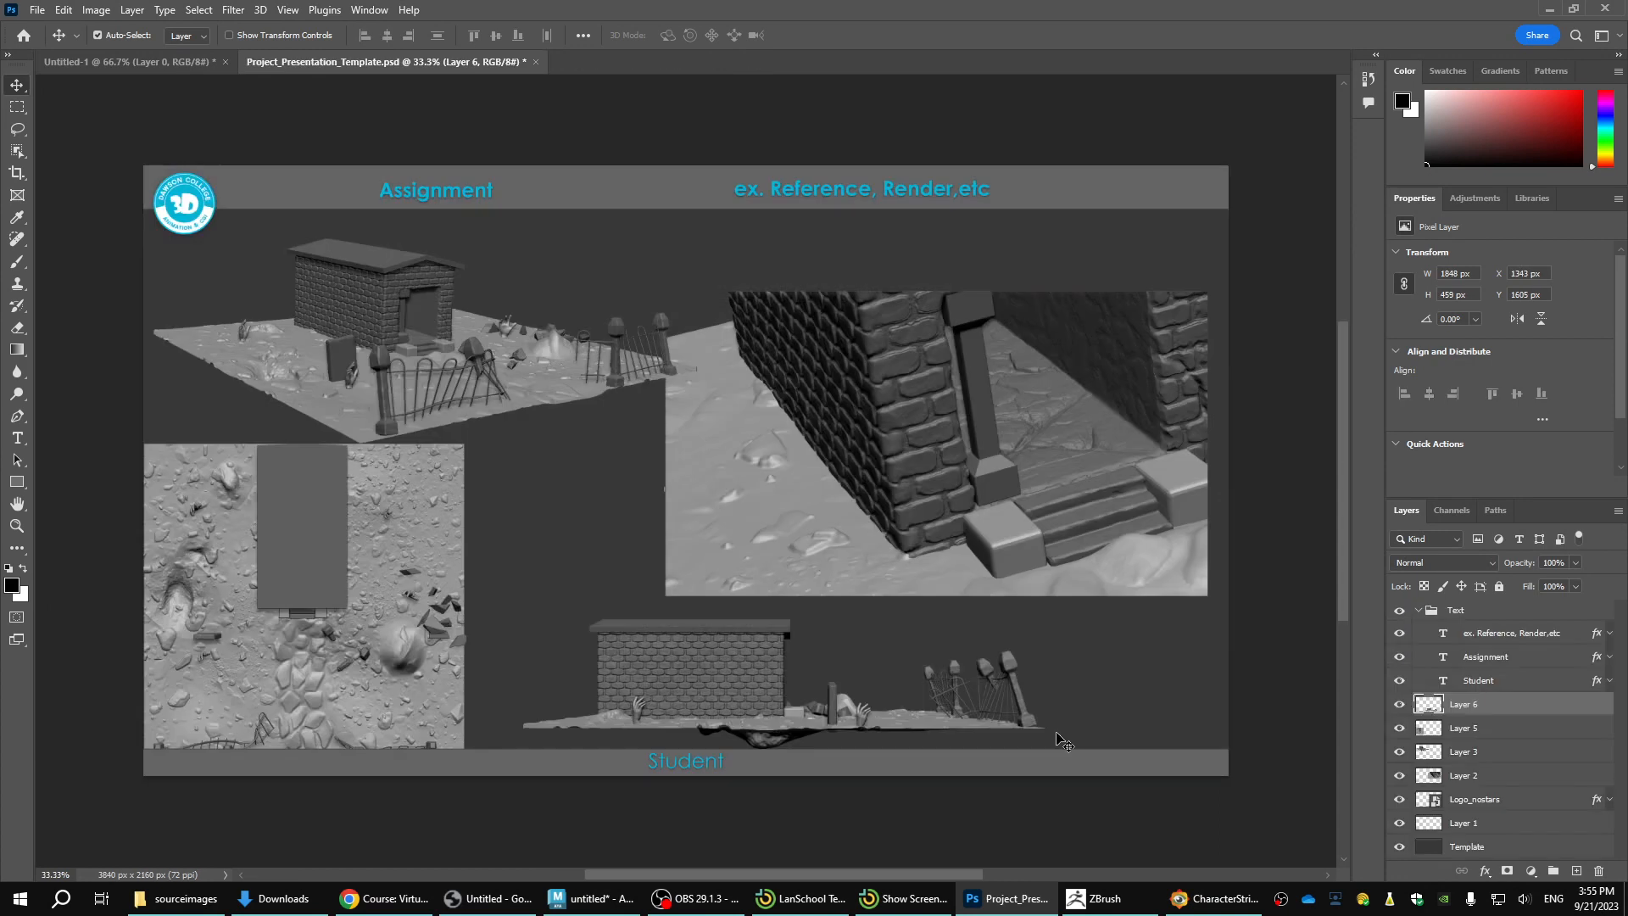
# Open the new CharacterStrip.psd in Photoshop from FastStone Image Viewer and copy its entire Strip image into Project_Presentation_Template.psd.
pyautogui.click(1192, 901)
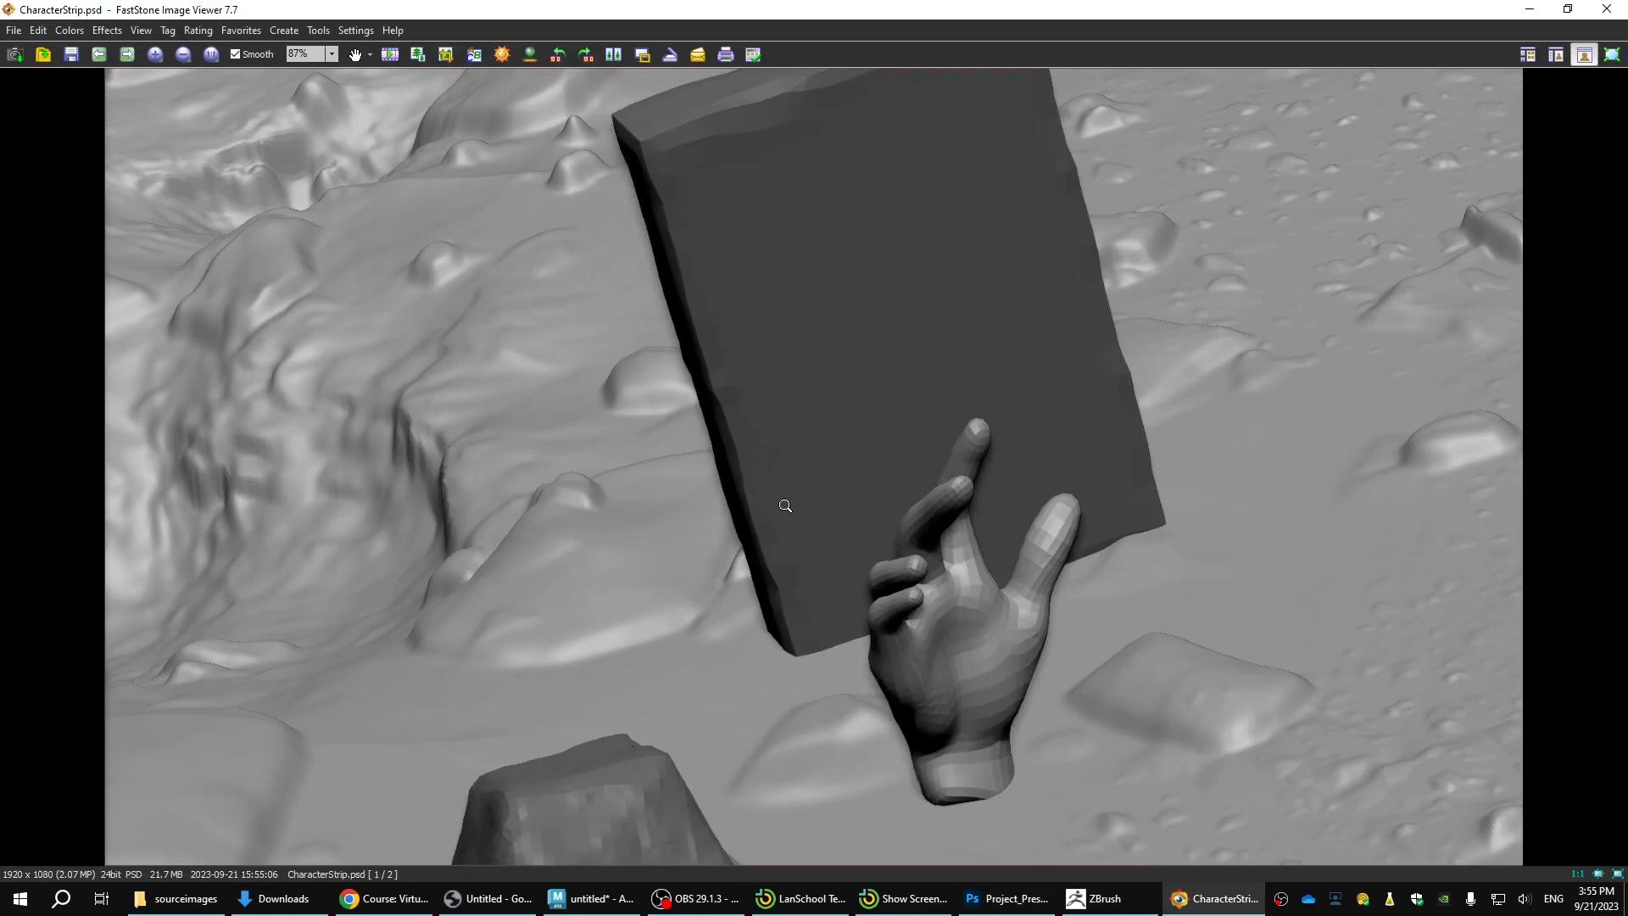
pyautogui.press('e')
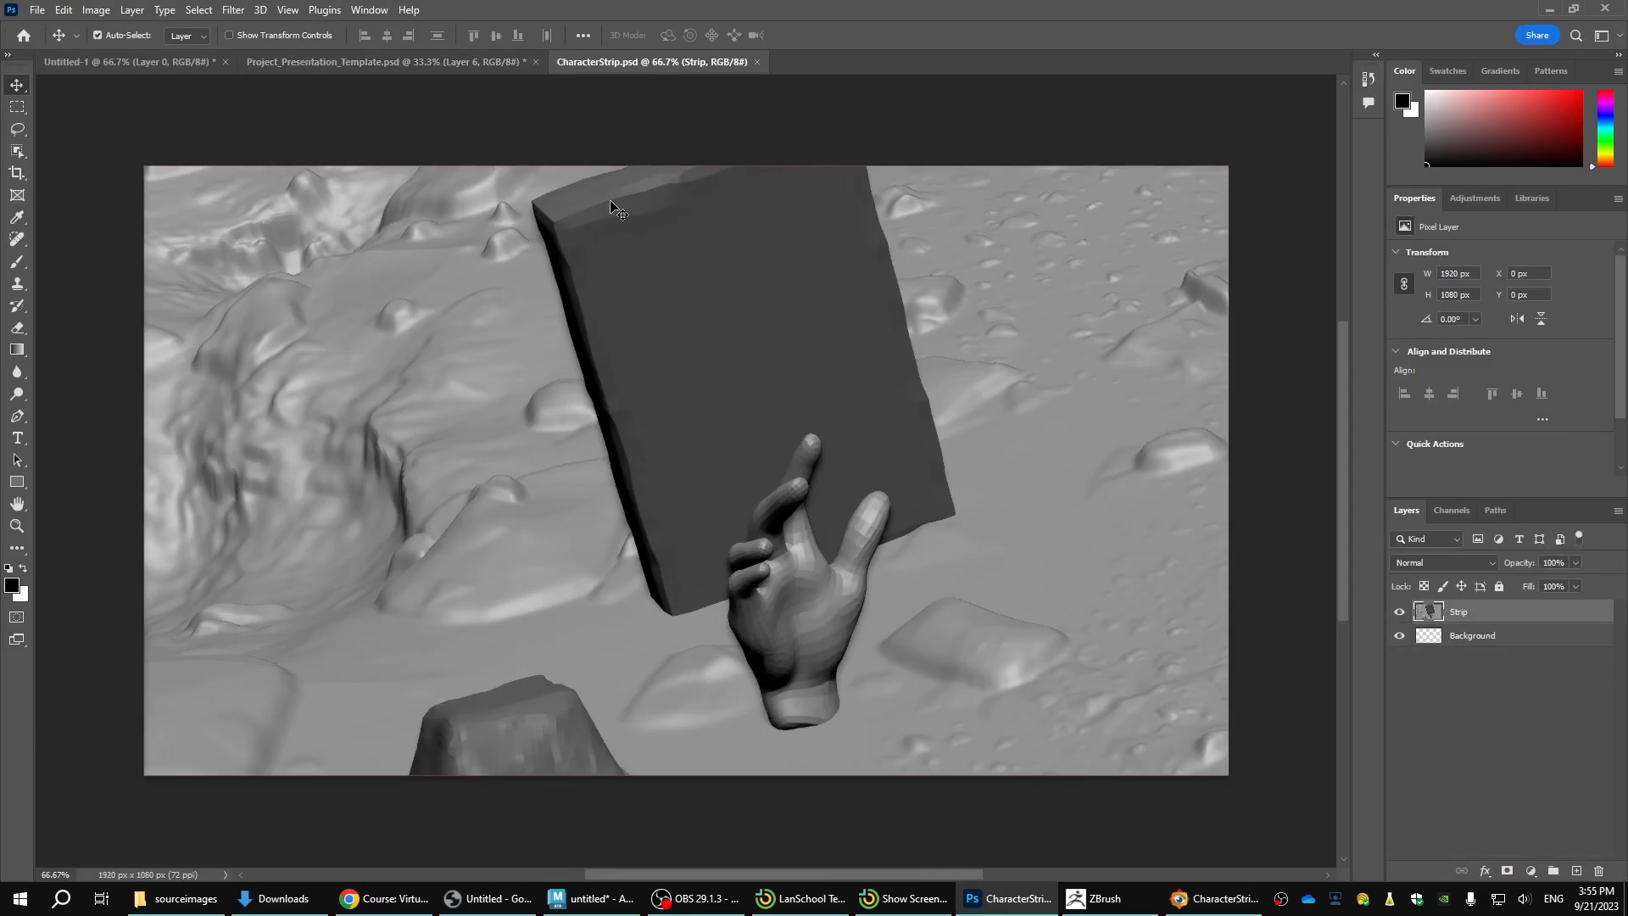
pyautogui.press('ctrl')
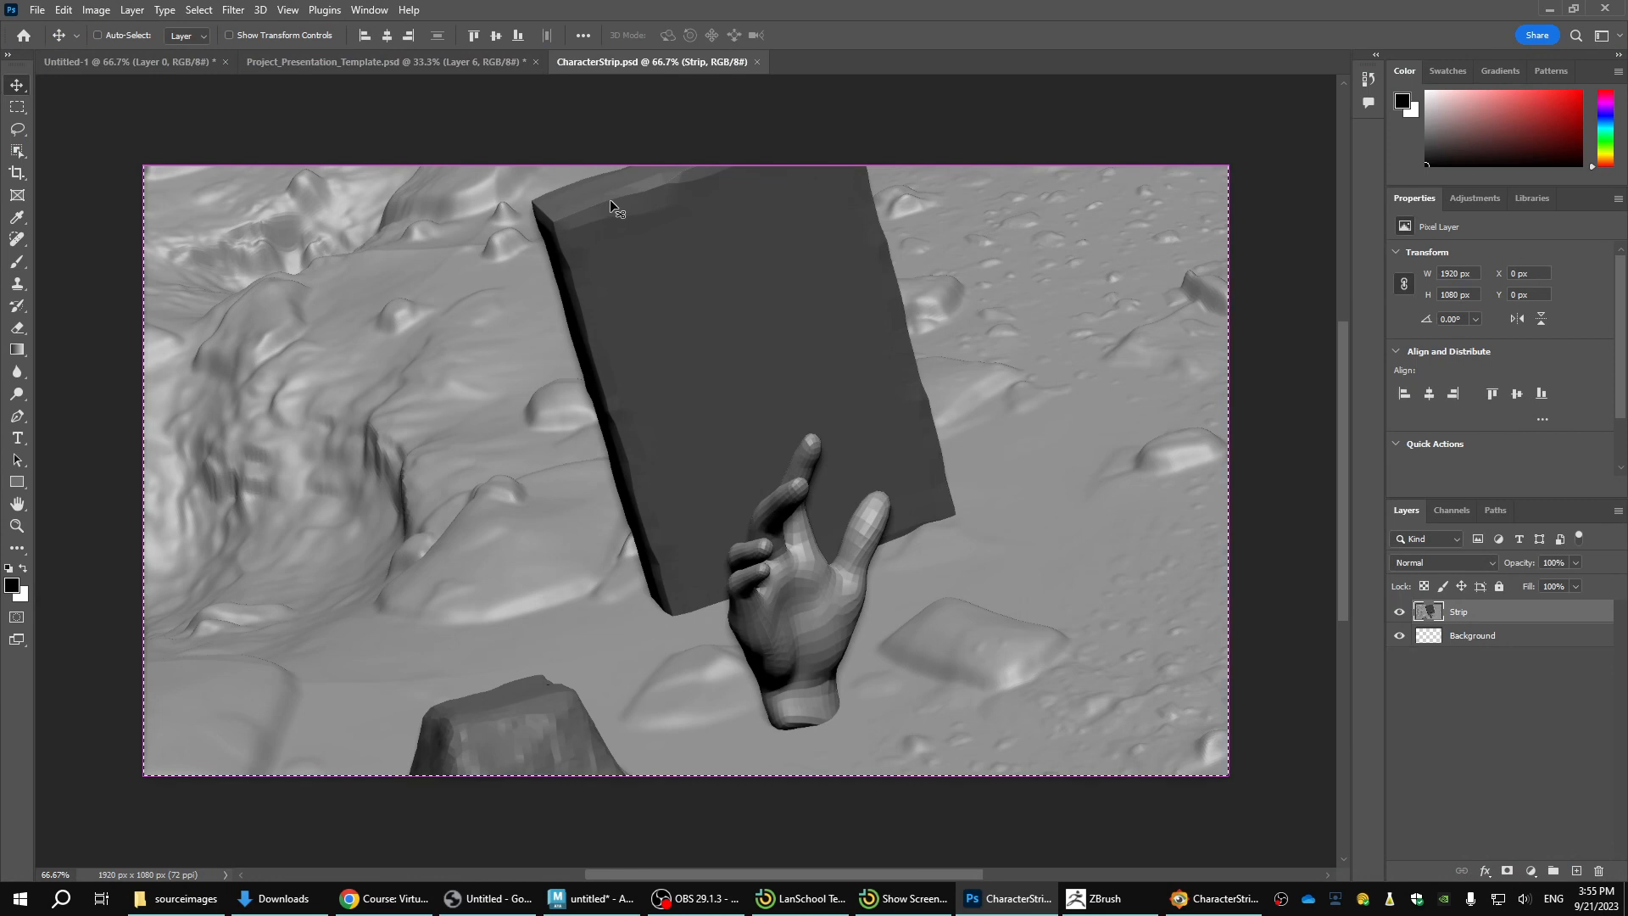
pyautogui.hotkey('ctrl', 'a')
pyautogui.click(441, 62)
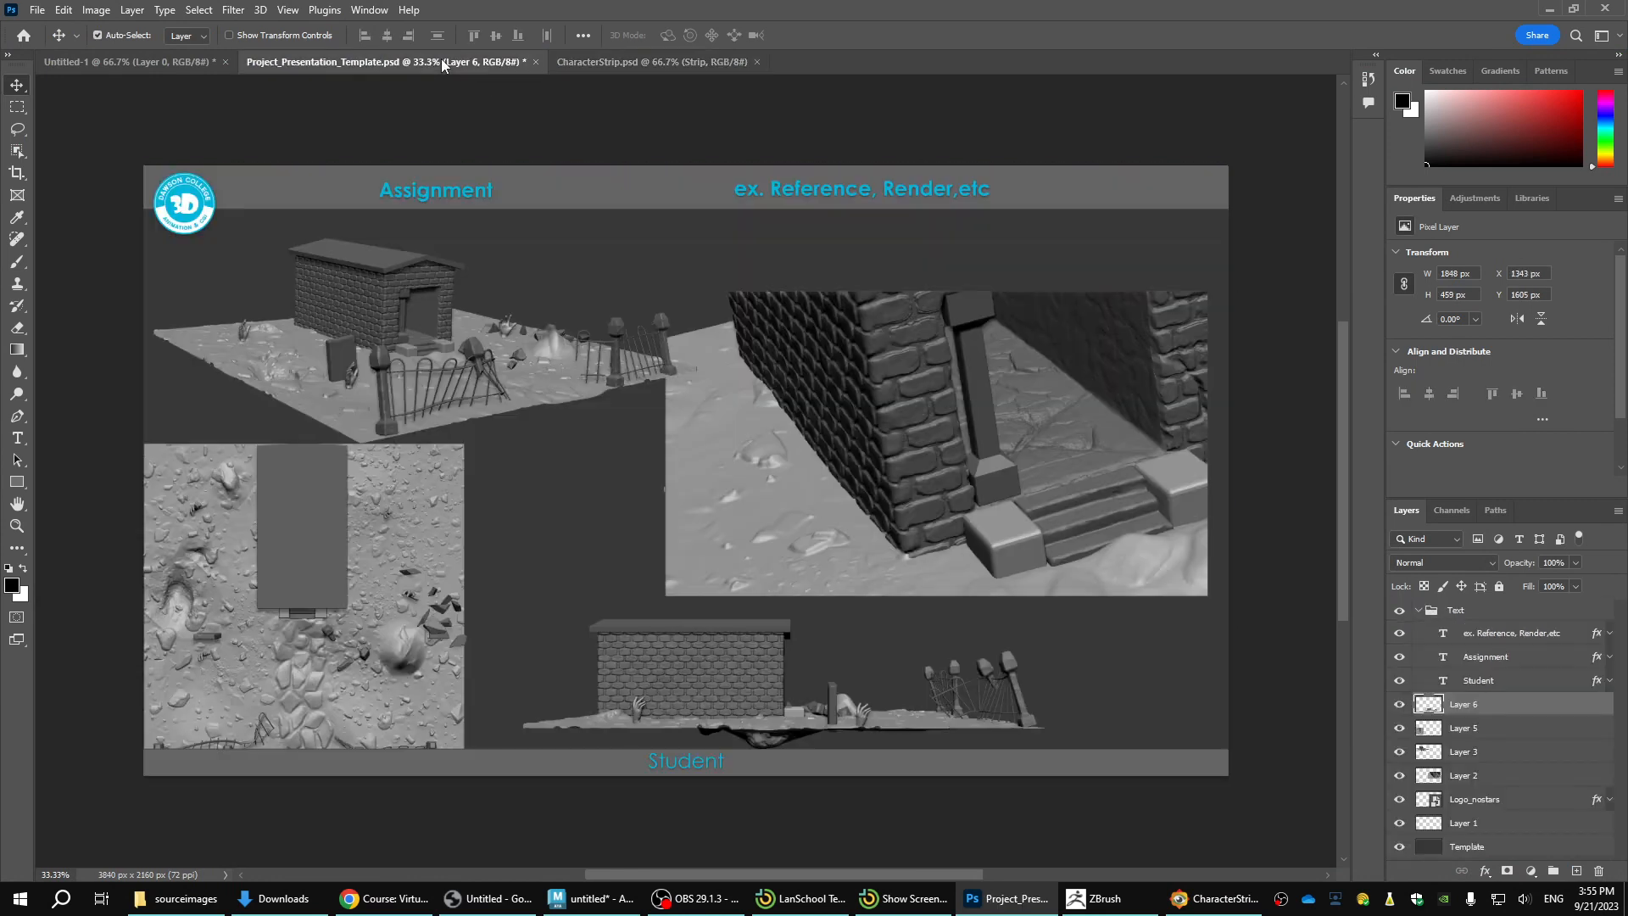
pyautogui.hotkey('ctrl', 'v')
# Scale the pasted gravestone and hand close-up to about 1134 × 638 px and place it above the crypt side view.
pyautogui.hotkey('ctrl', 't')
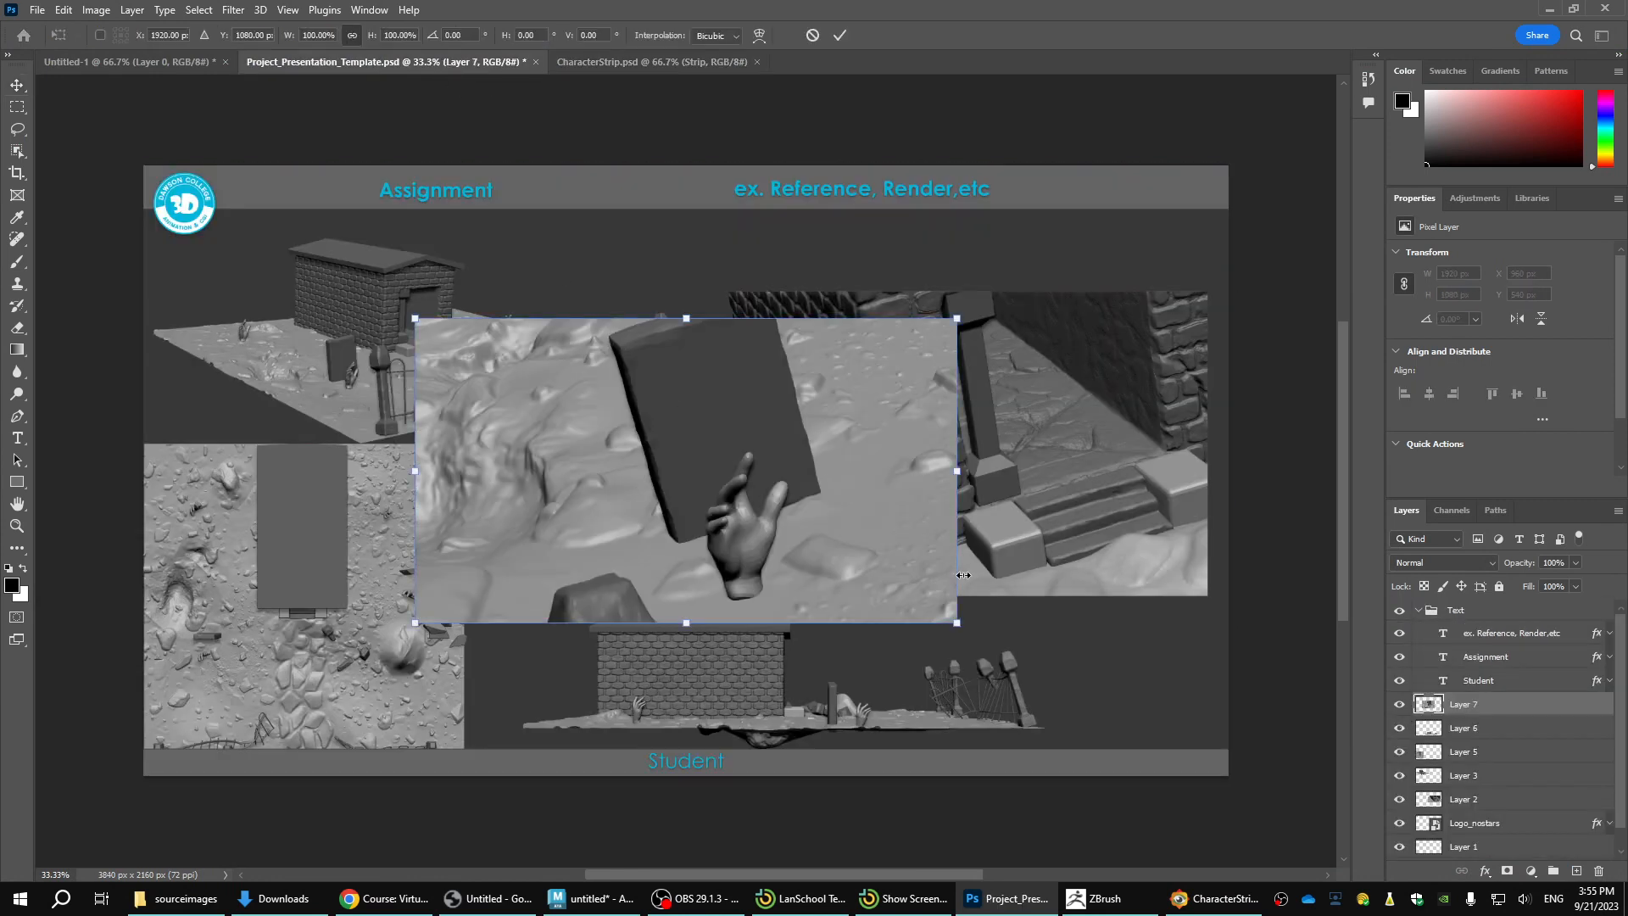
pyautogui.moveTo(961, 632); pyautogui.dragTo(735, 501)
pyautogui.moveTo(627, 444); pyautogui.dragTo(698, 533)
pyautogui.press('Return')
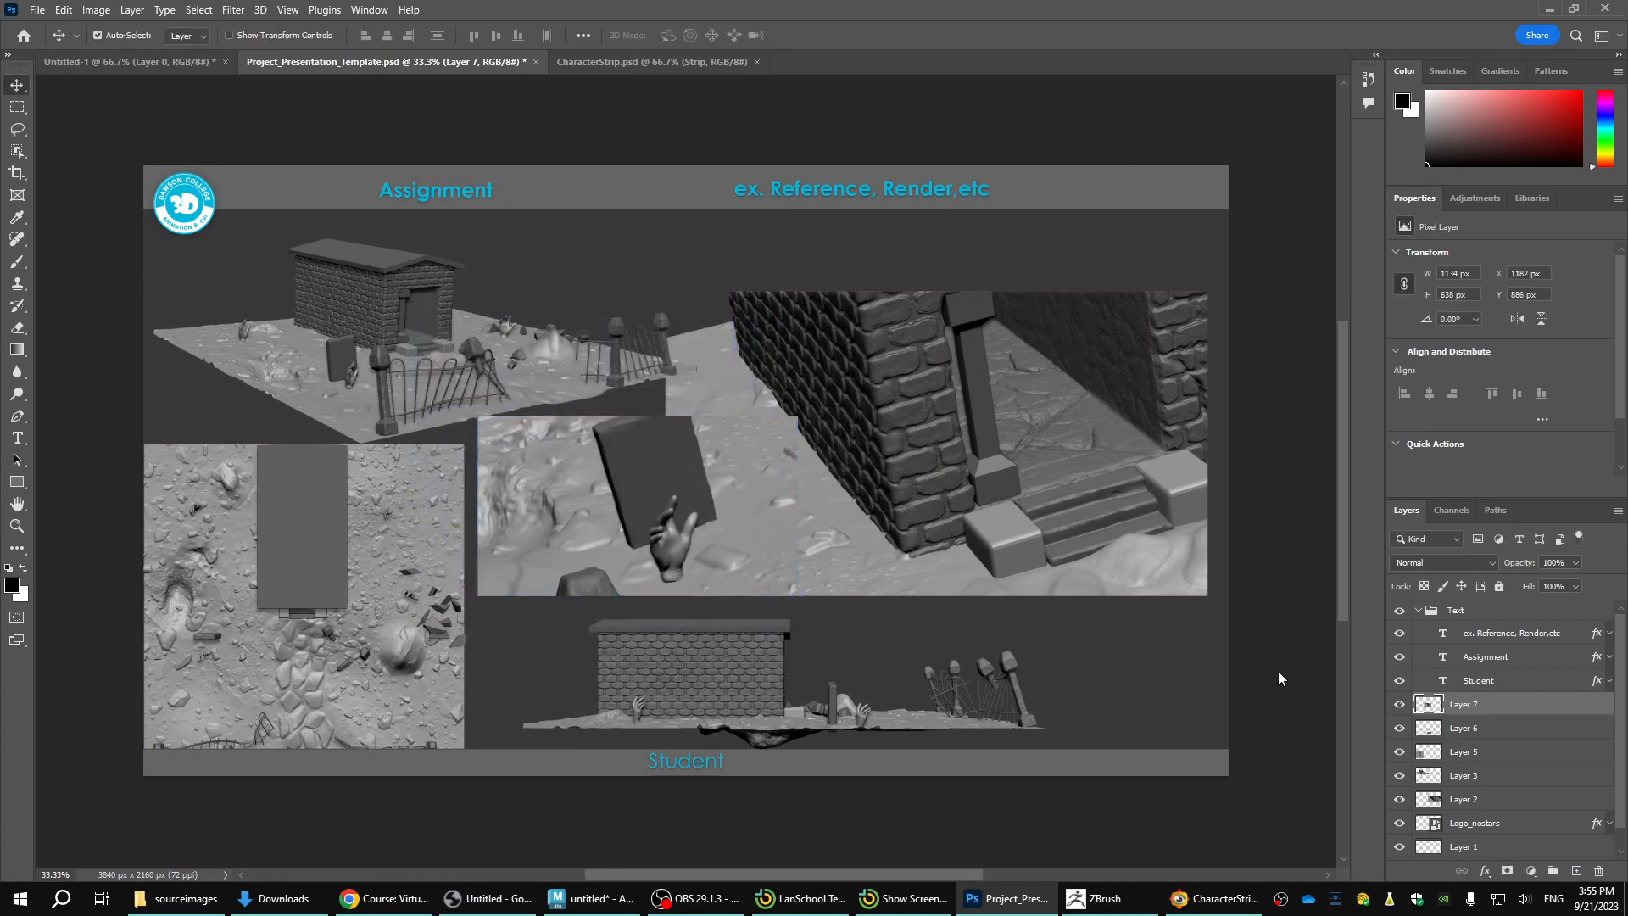
# Move the crypt doorway close-up upward to just below the template's header band.
pyautogui.click(994, 448)
pyautogui.moveTo(988, 413); pyautogui.dragTo(984, 343)
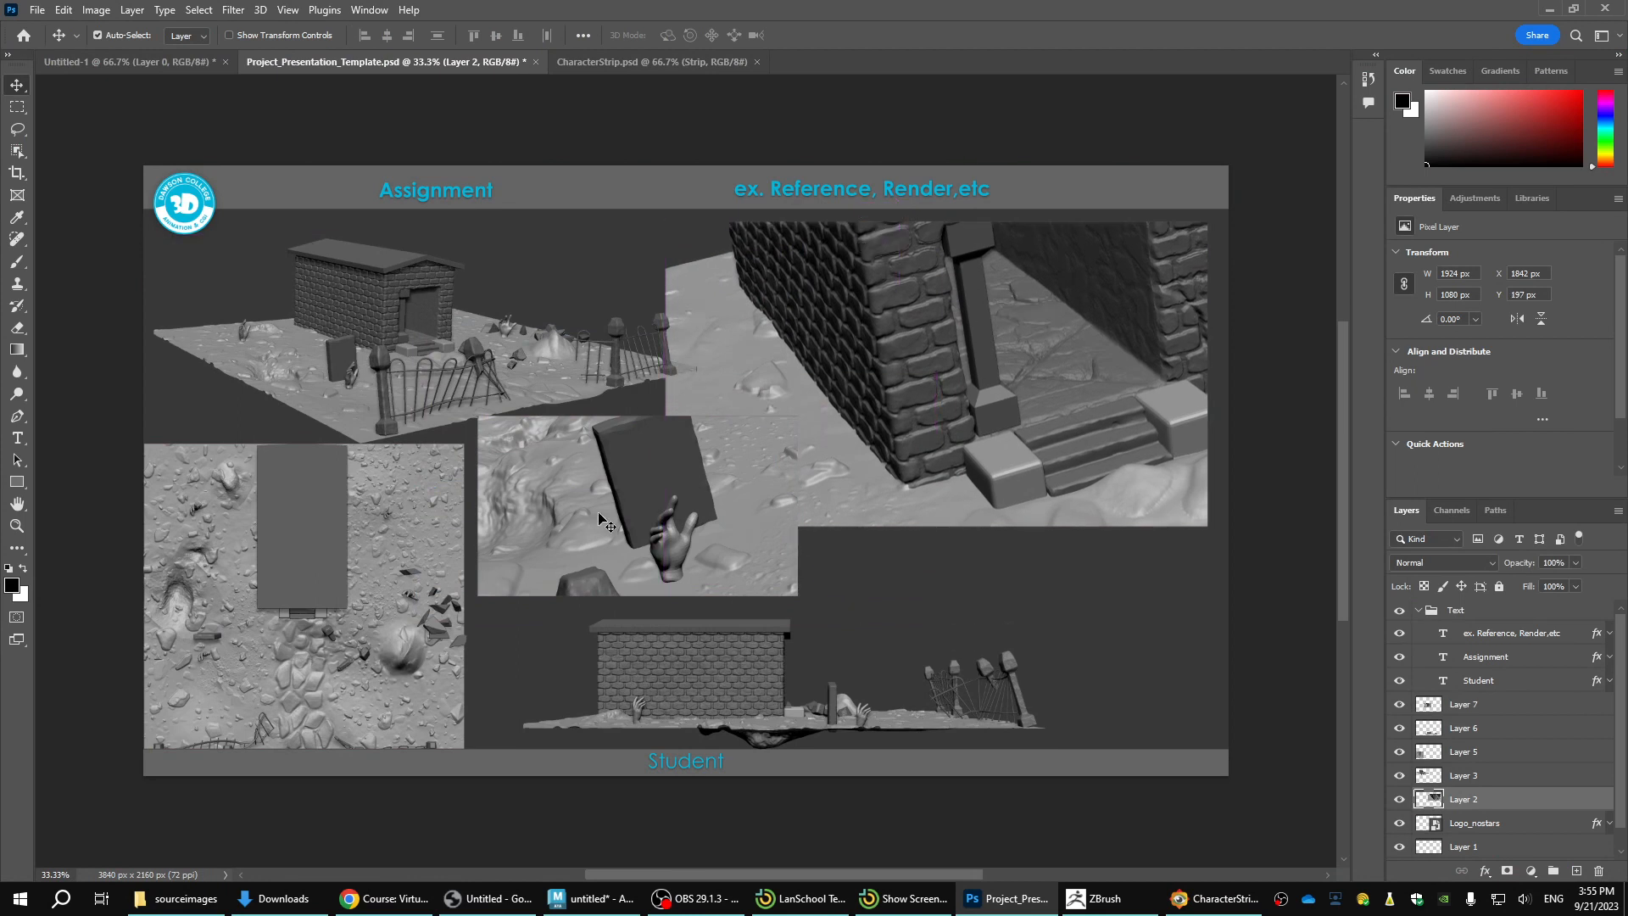
# Move the gravestone and hand close-up directly beneath the doorway image and reorder its layer below Logo_nostars.
pyautogui.rightClick(599, 519)
pyautogui.click(623, 527)
pyautogui.moveTo(536, 487); pyautogui.dragTo(940, 597)
pyautogui.moveTo(1419, 713); pyautogui.dragTo(1462, 840)
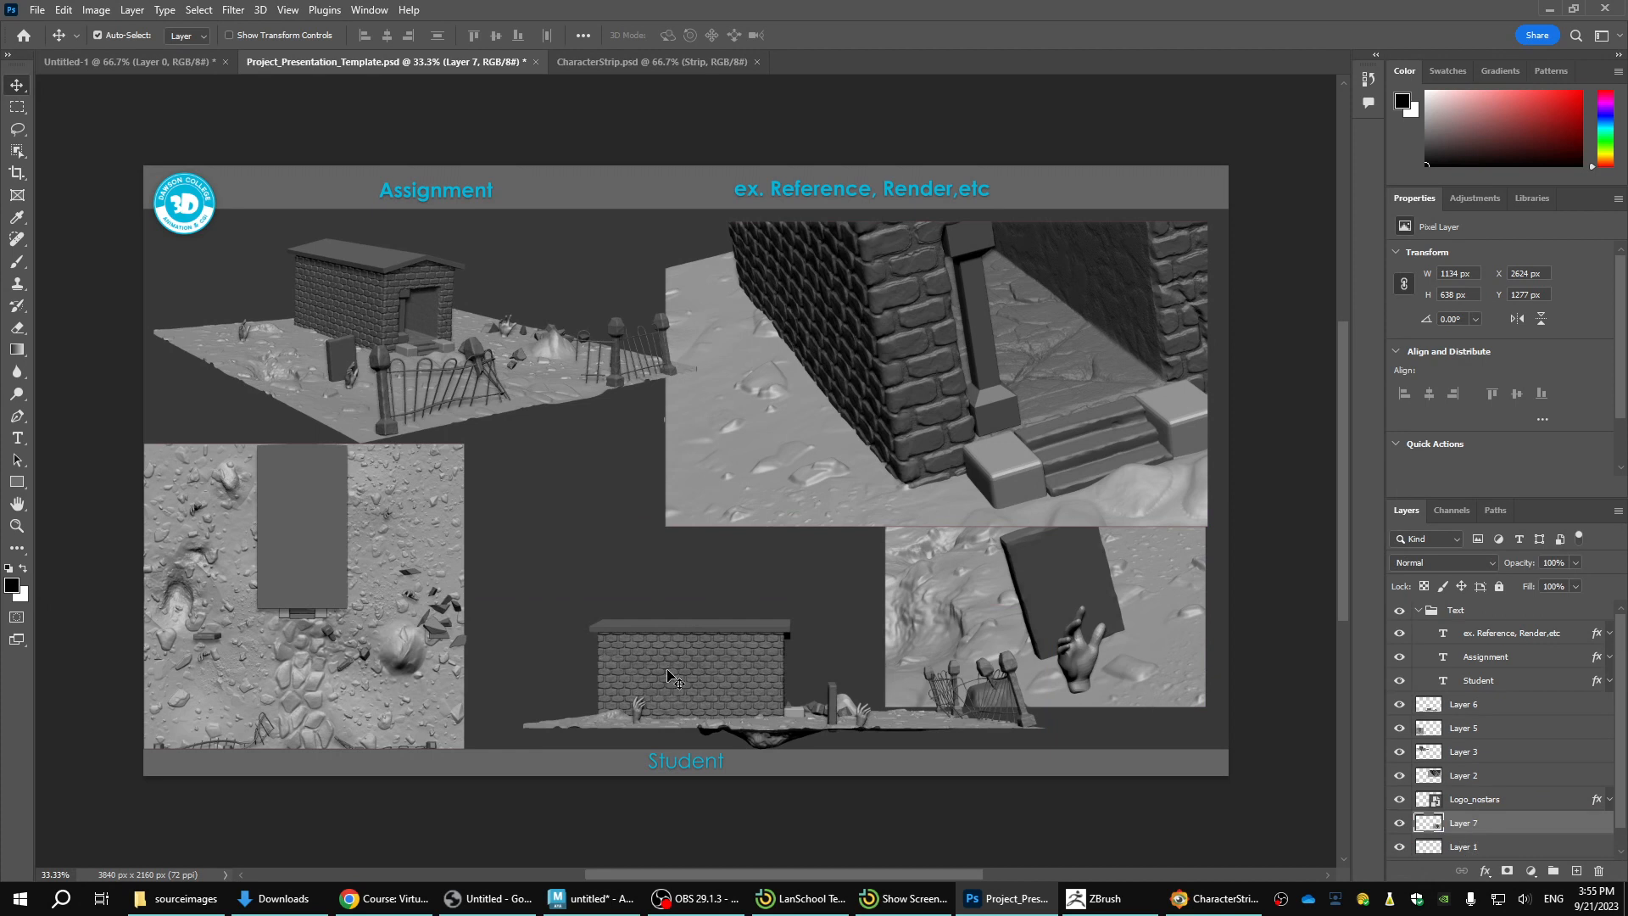
# Move the crypt side view left along the footer band, closer to the top-view image.
pyautogui.moveTo(670, 676); pyautogui.dragTo(584, 677)
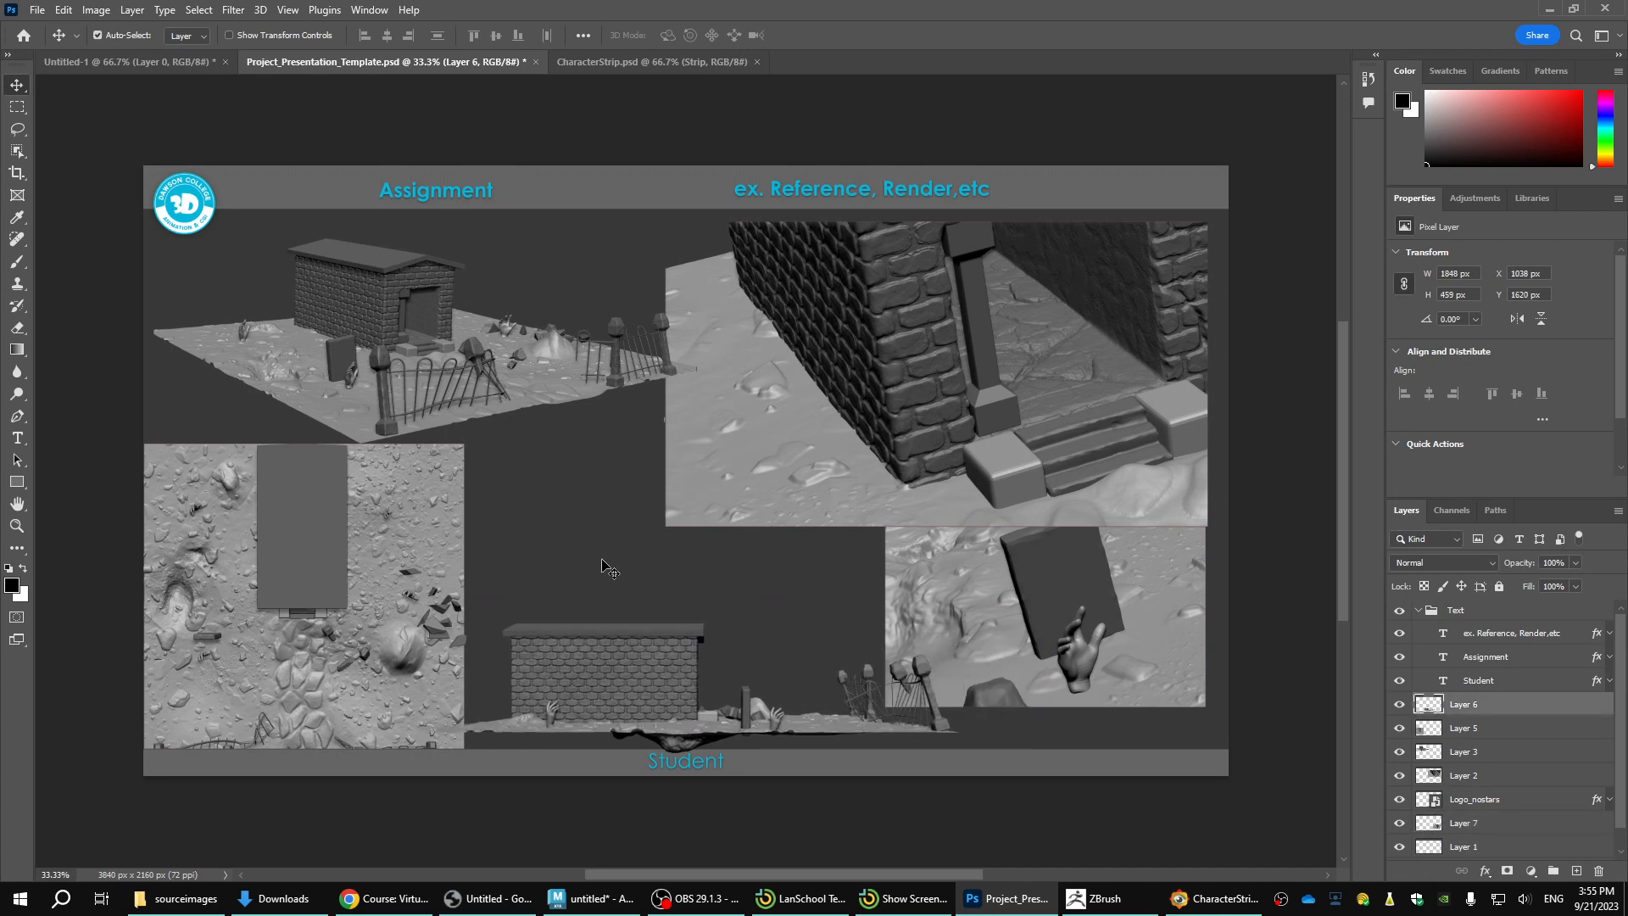
pyautogui.click(455, 342)
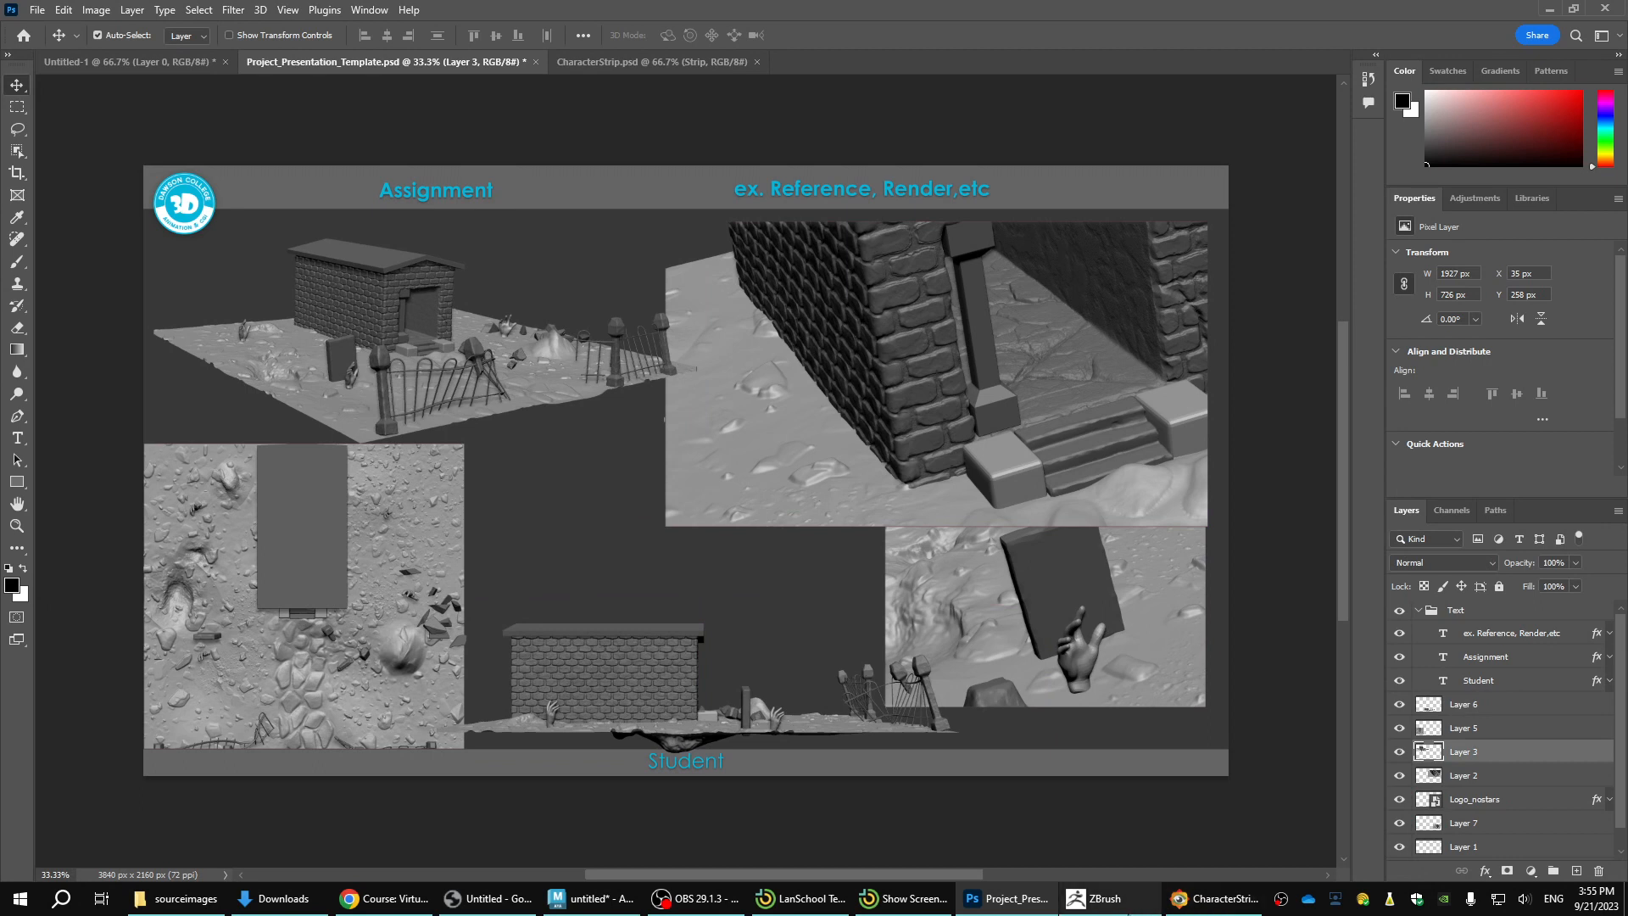
# Switch to ZBrush, frame the whole graveyard scene and turn on the PolyFrame display.
pyautogui.click(1099, 898)
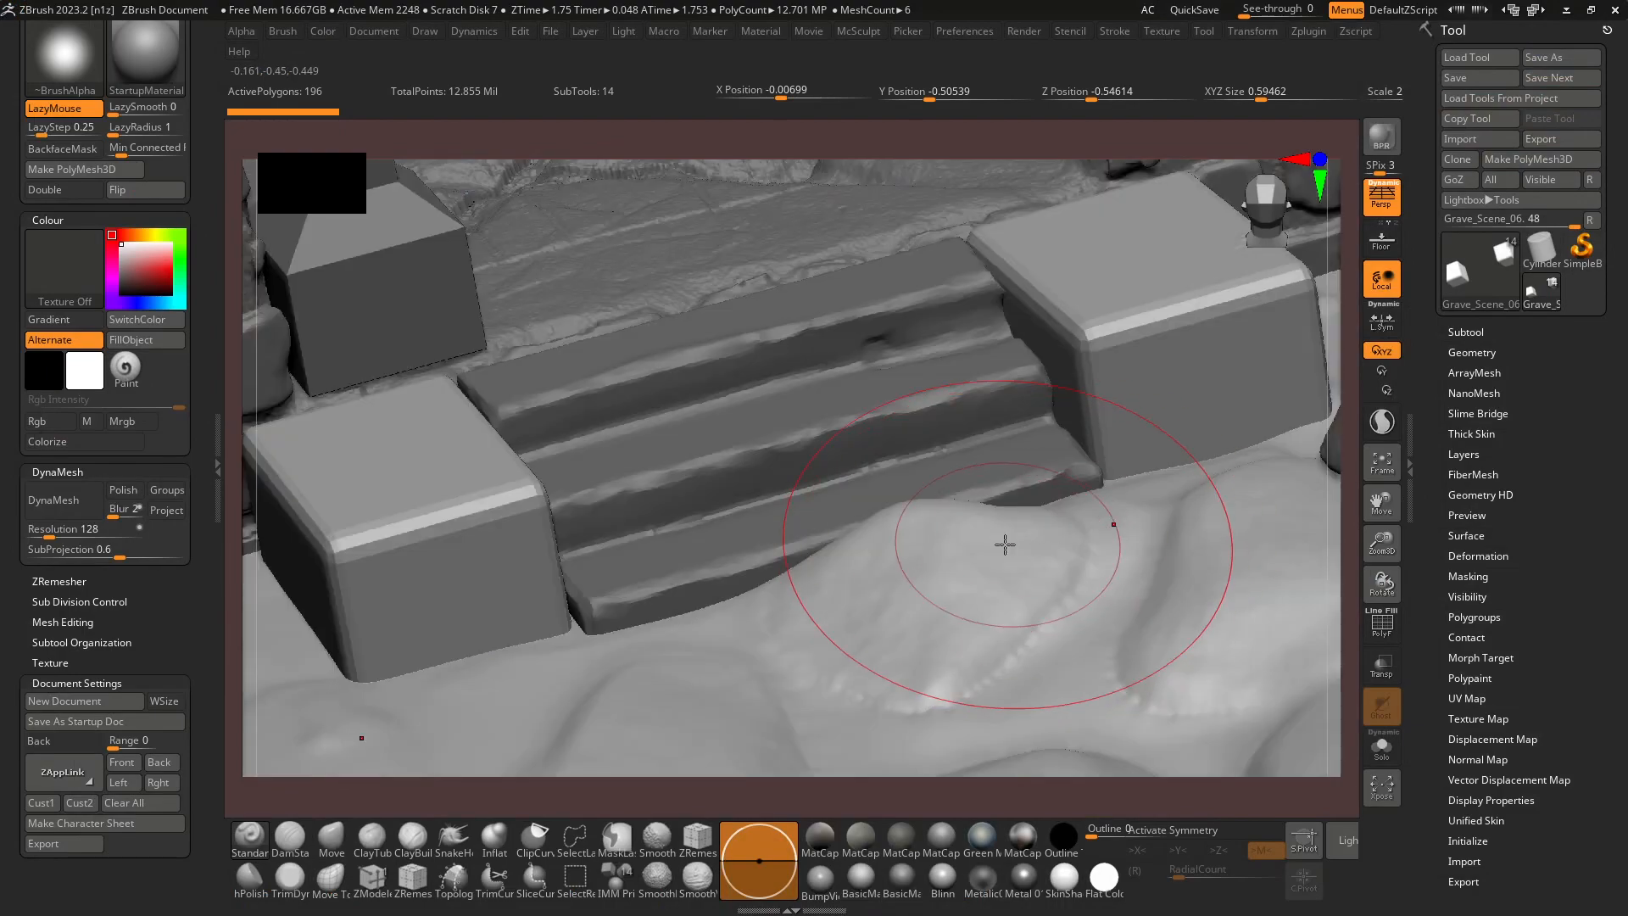
pyautogui.press('f')
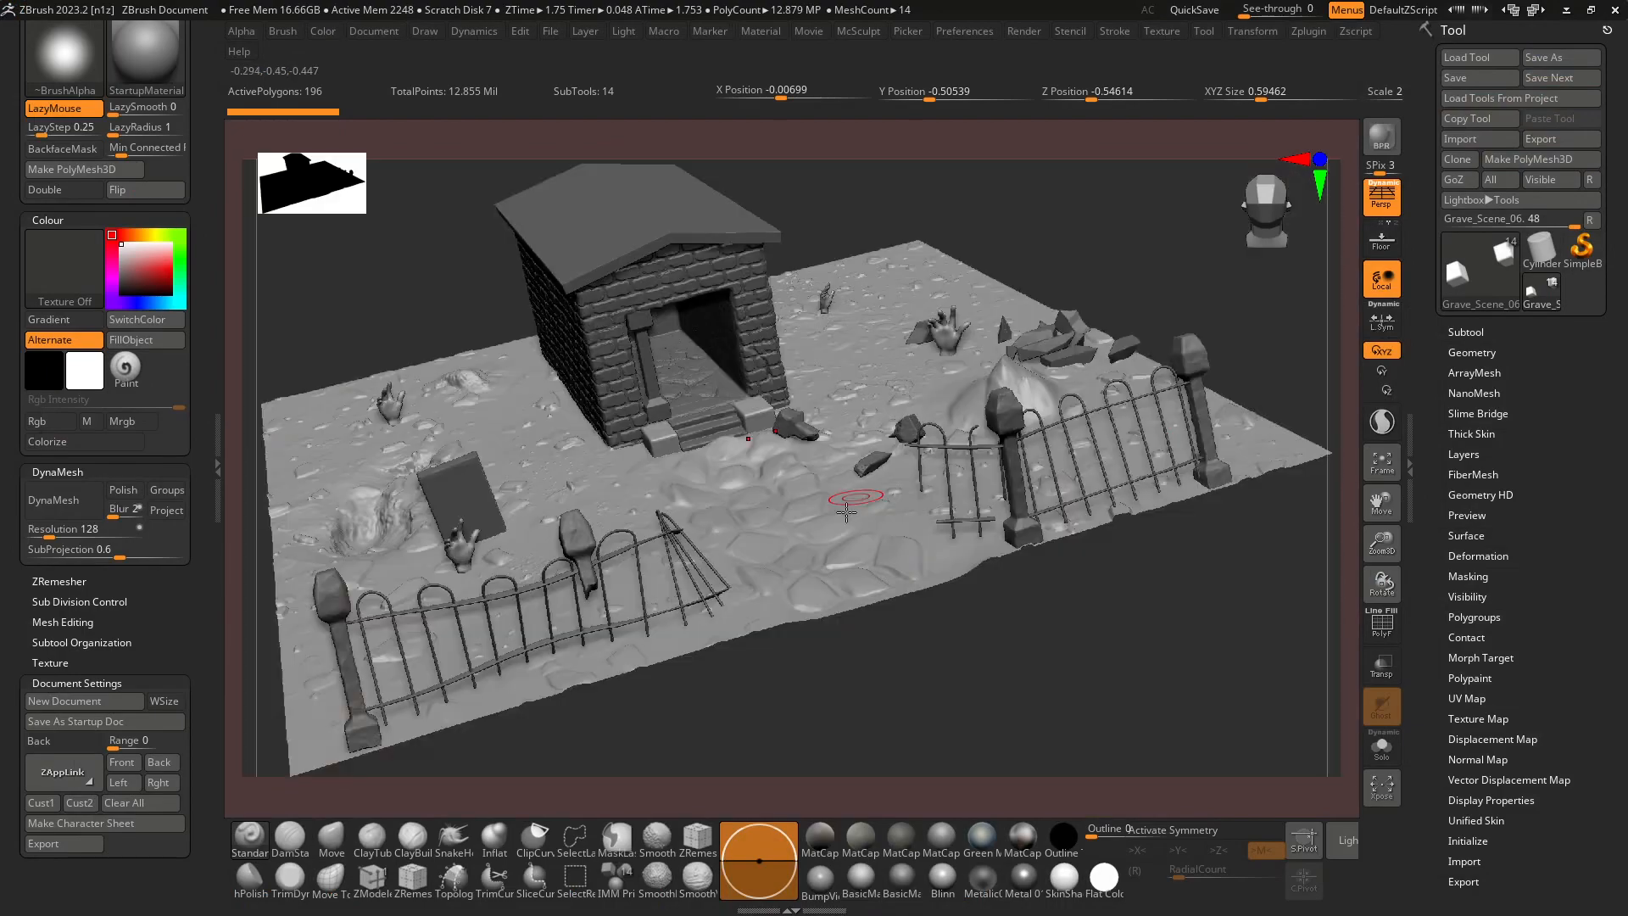
pyautogui.moveTo(1017, 676); pyautogui.dragTo(994, 674)
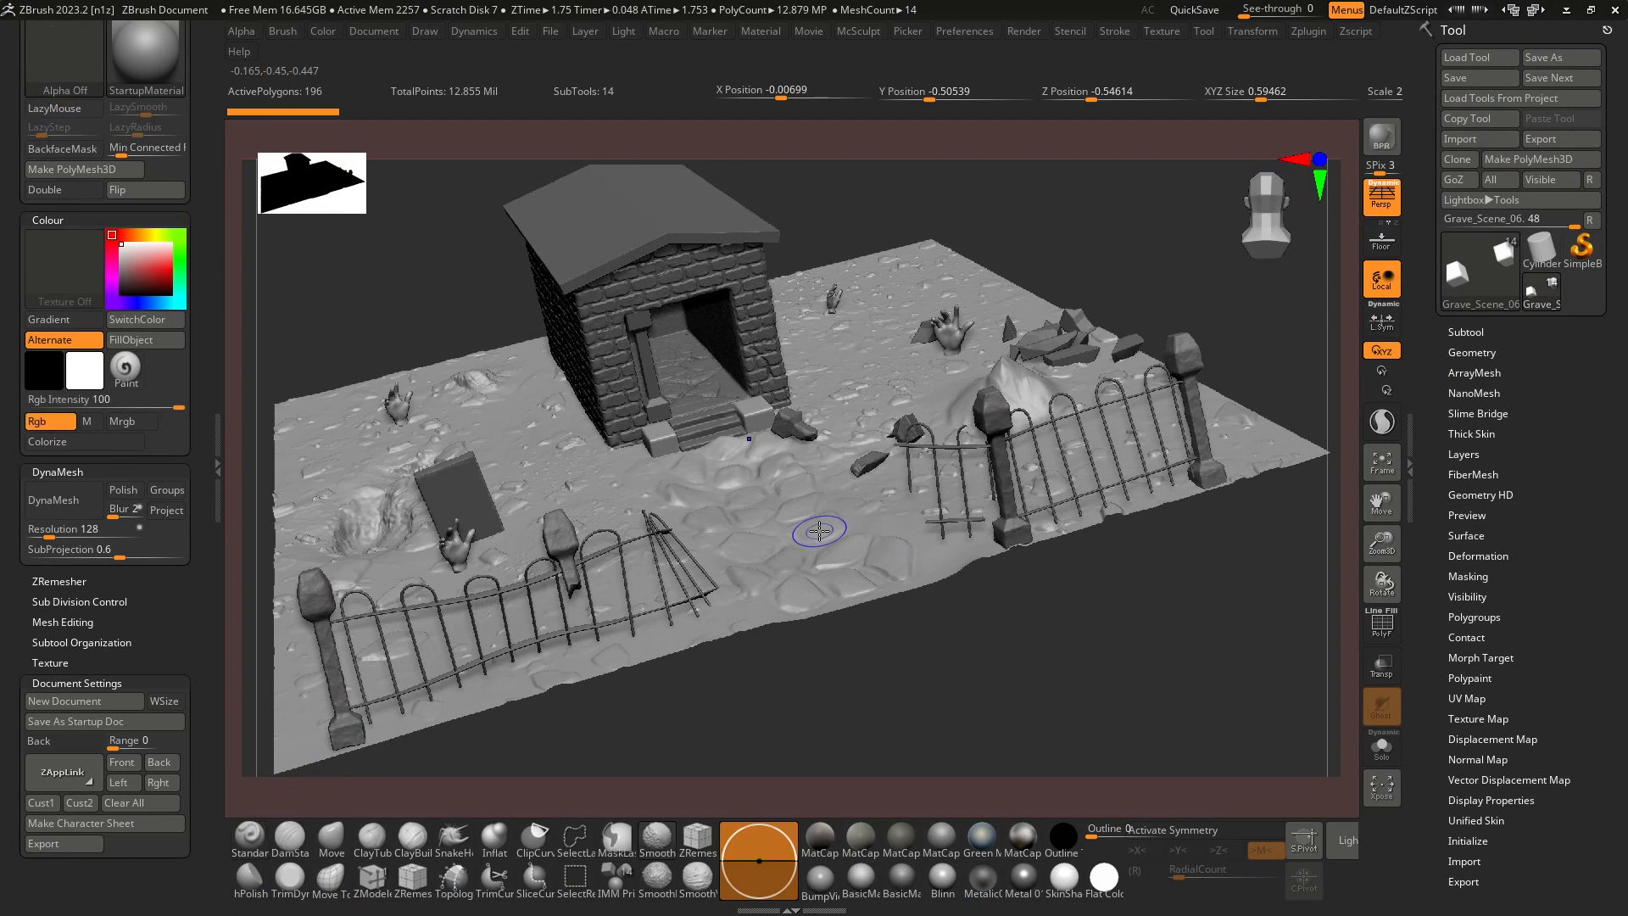
pyautogui.hotkey('shift', 'f')
pyautogui.hotkey('shift', 'f')
pyautogui.hotkey('shift', 'f')
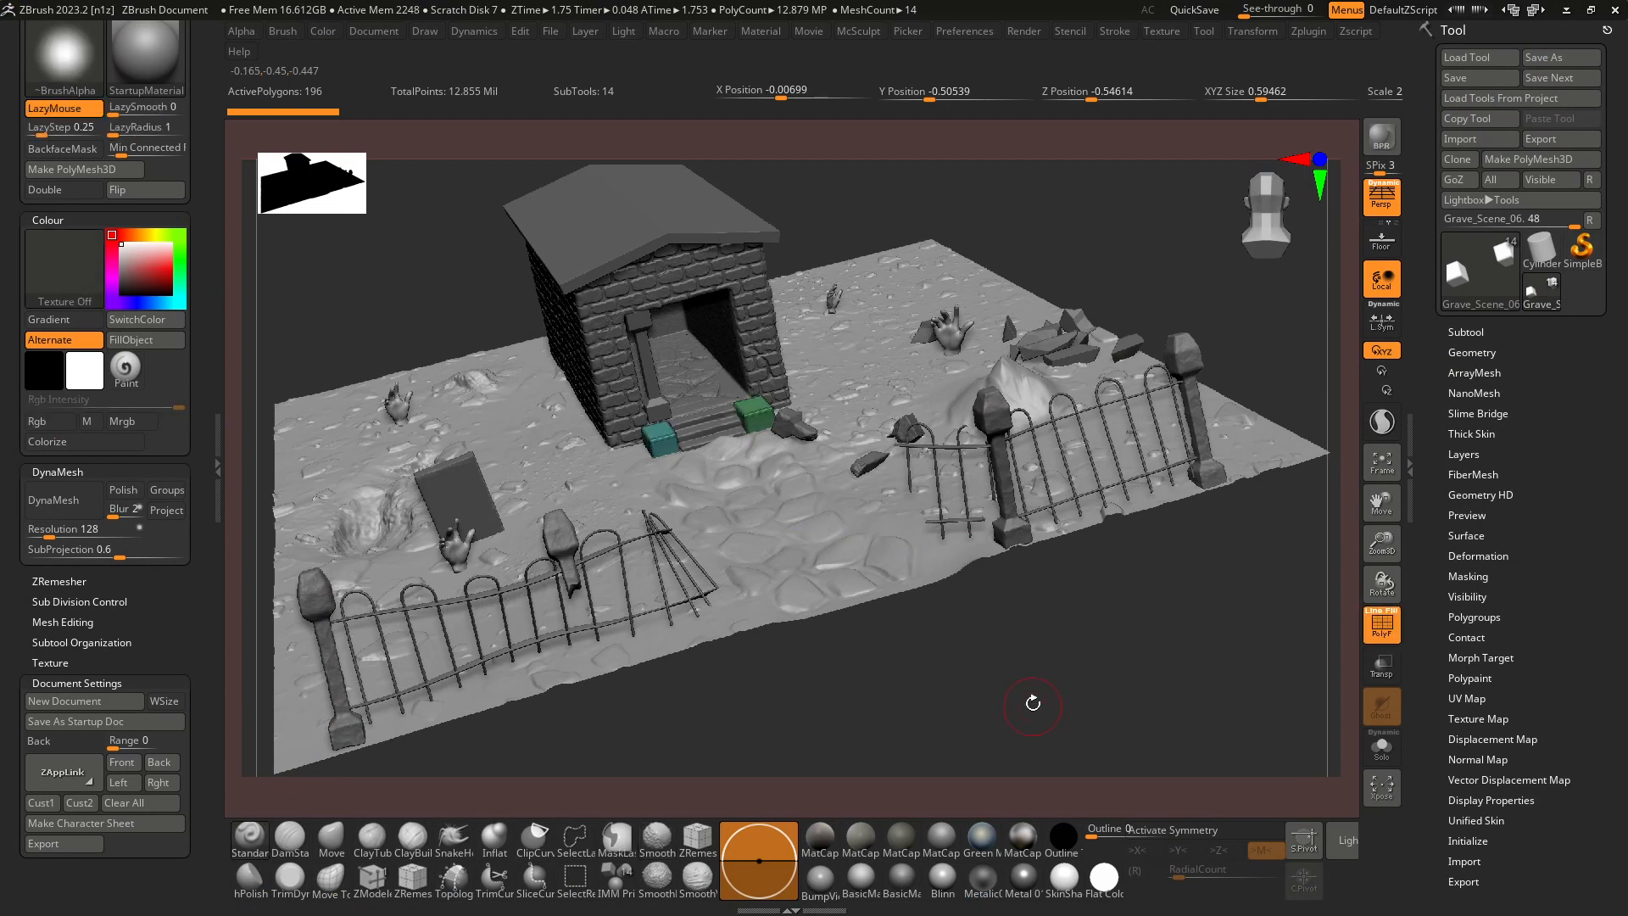
pyautogui.keyDown('shift'); pyautogui.moveTo(1036, 694); pyautogui.dragTo(1052, 729); pyautogui.keyUp('shift')
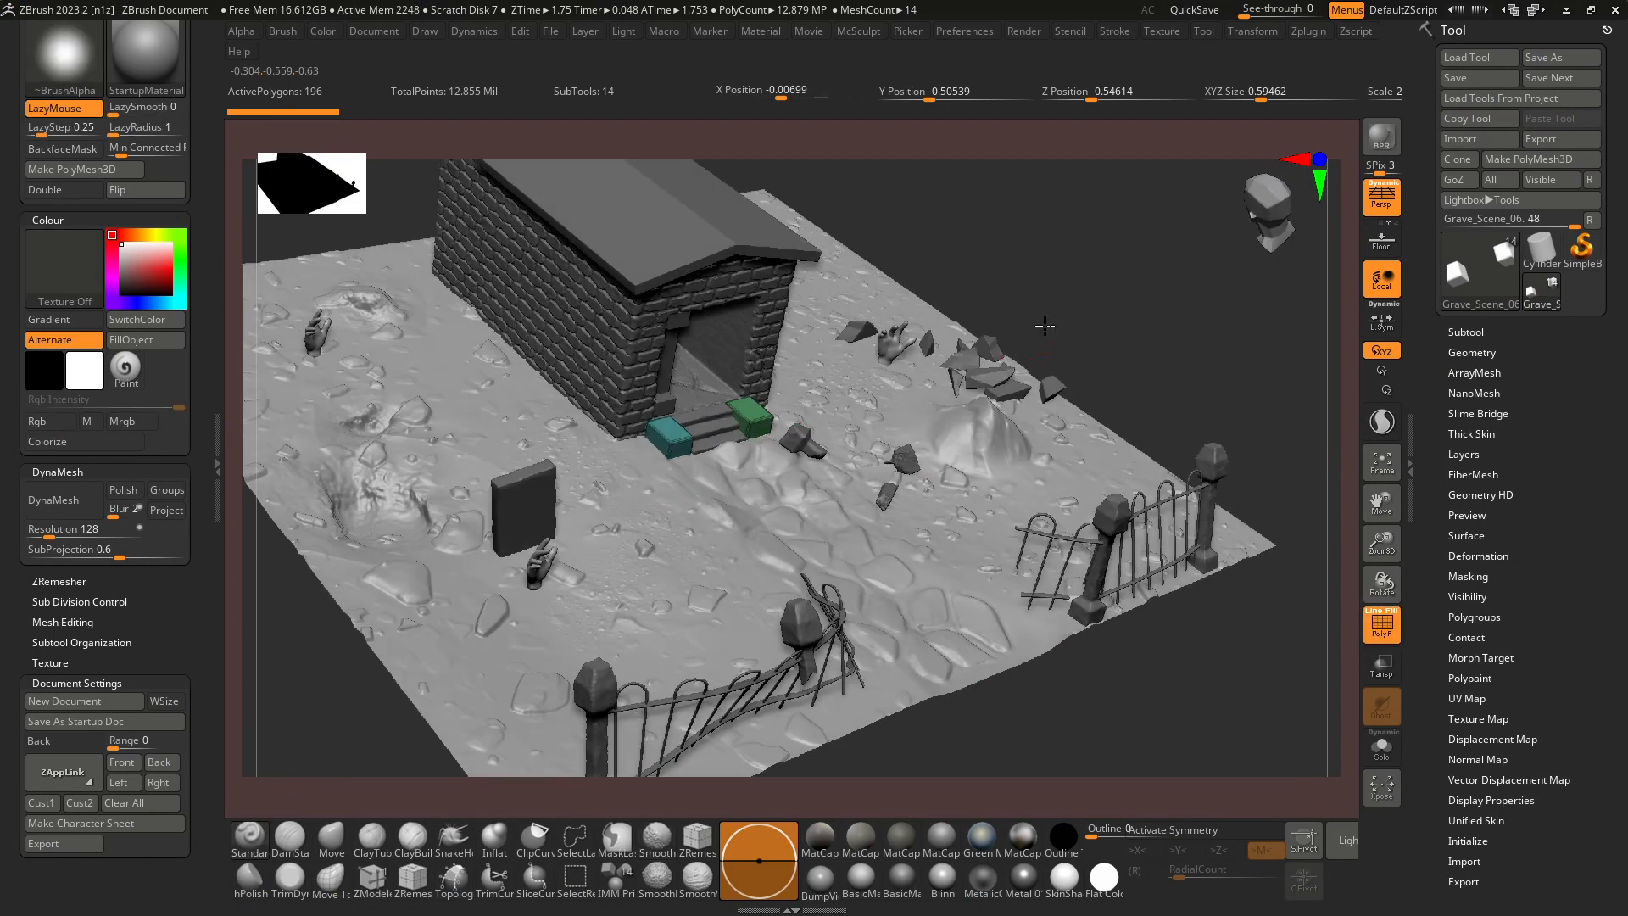
# Set Inactive Subtool Dimming to 1 in the Edit preferences and expand the tool's subtool list.
pyautogui.click(966, 34)
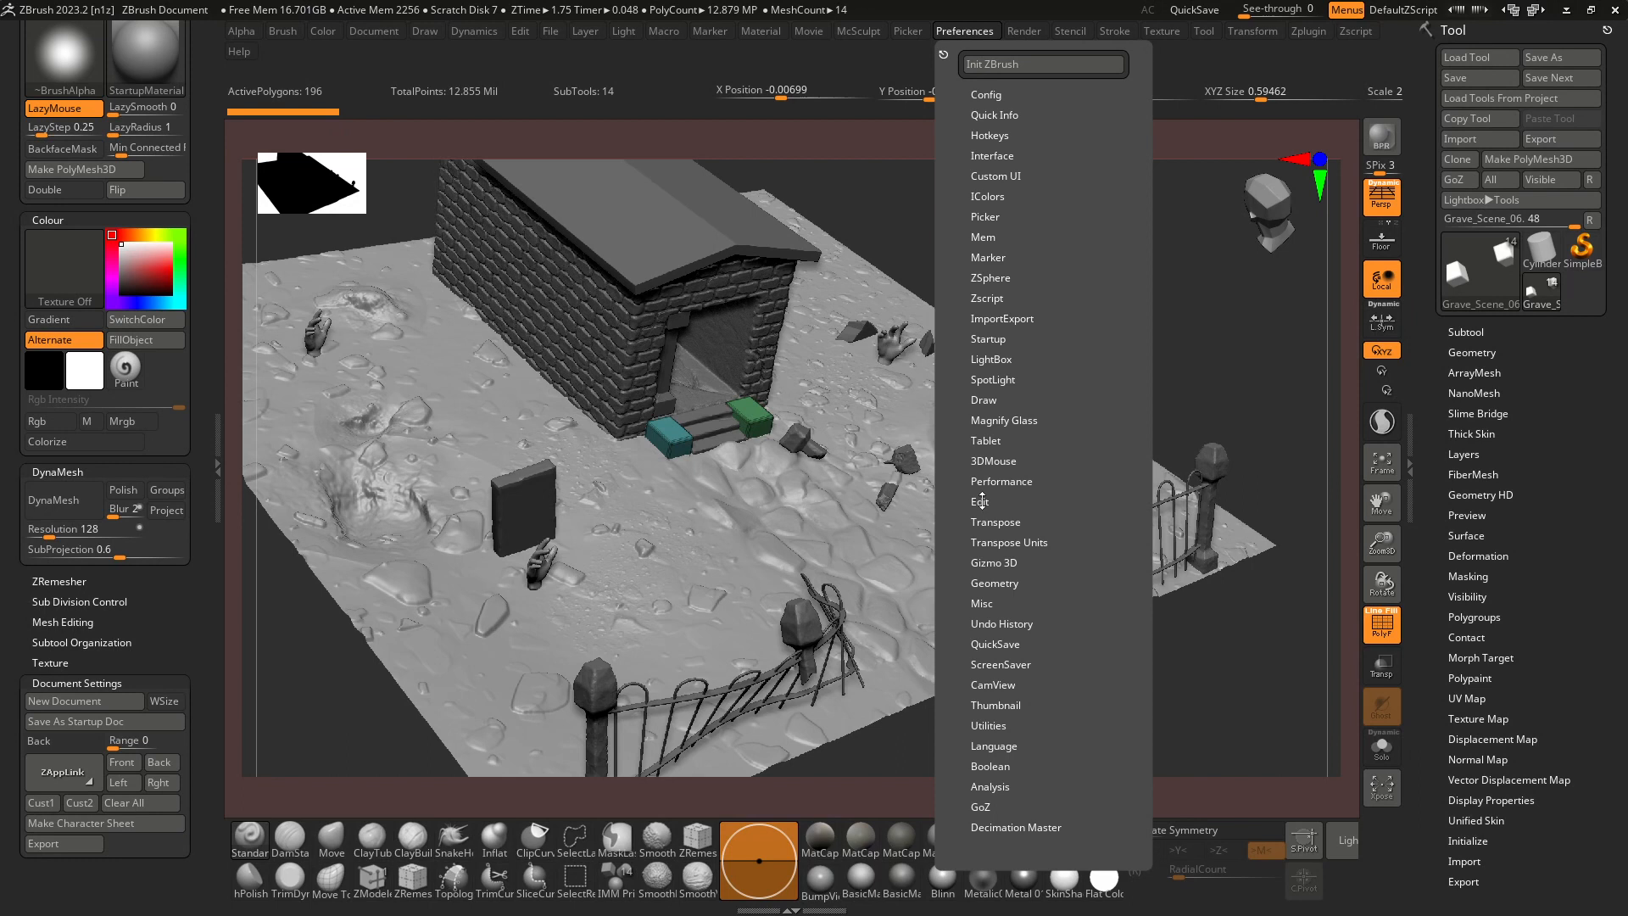
pyautogui.click(980, 501)
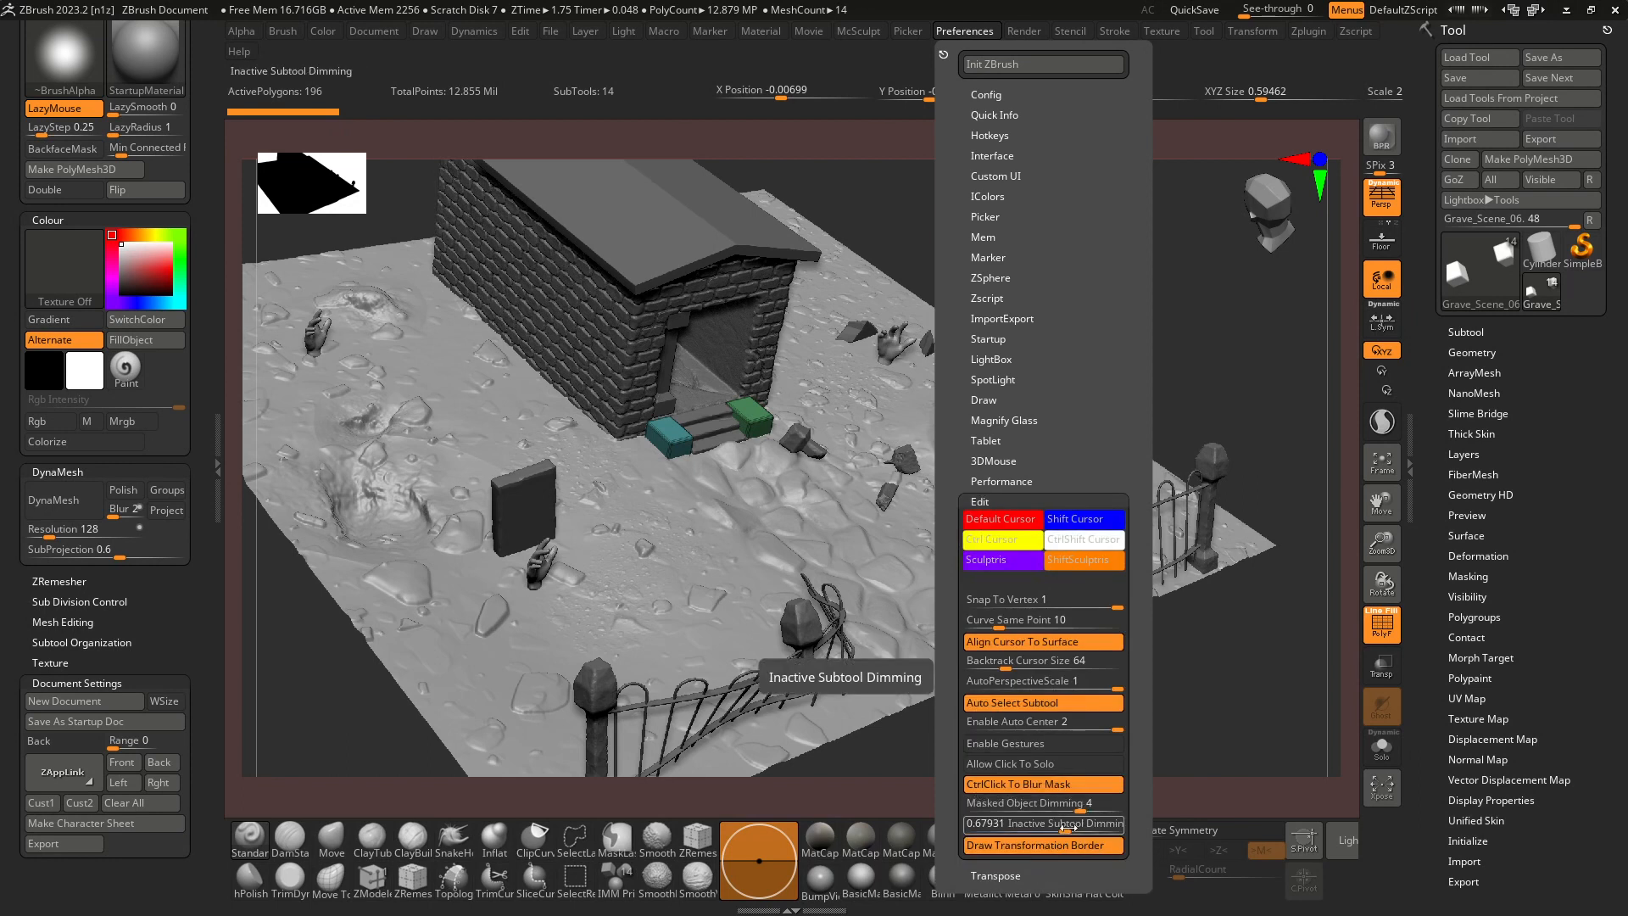
pyautogui.moveTo(1066, 828); pyautogui.dragTo(1082, 827)
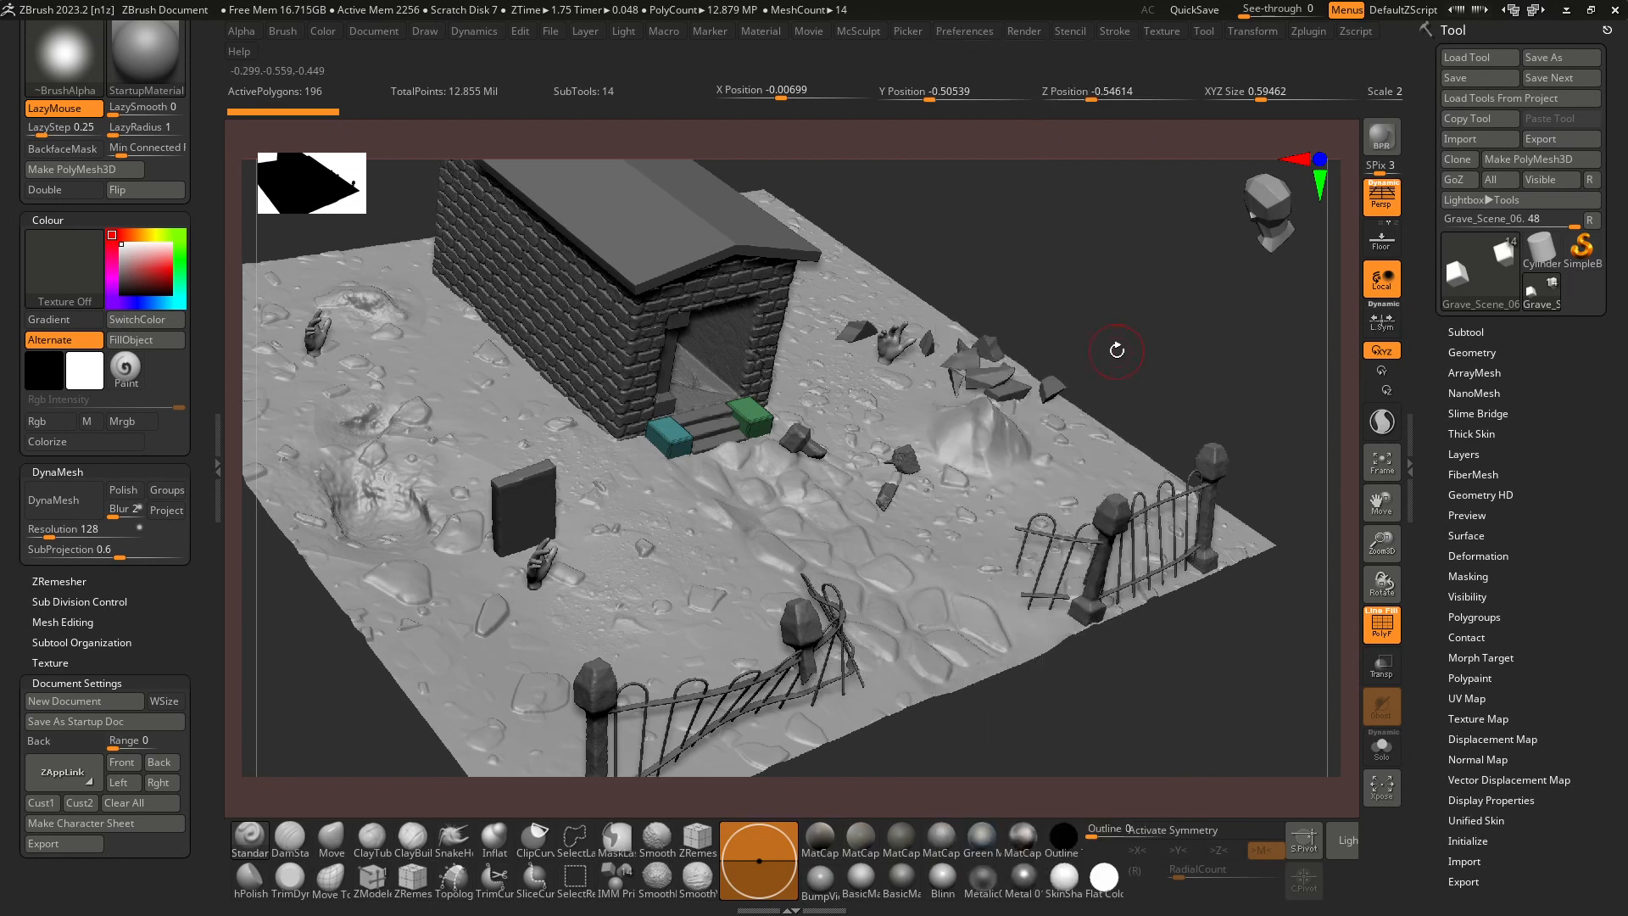
pyautogui.moveTo(1151, 342)
pyautogui.mouseDown()
pyautogui.moveTo(1139, 297)
pyautogui.moveTo(1163, 342)
pyautogui.moveTo(1072, 280)
pyautogui.mouseUp()
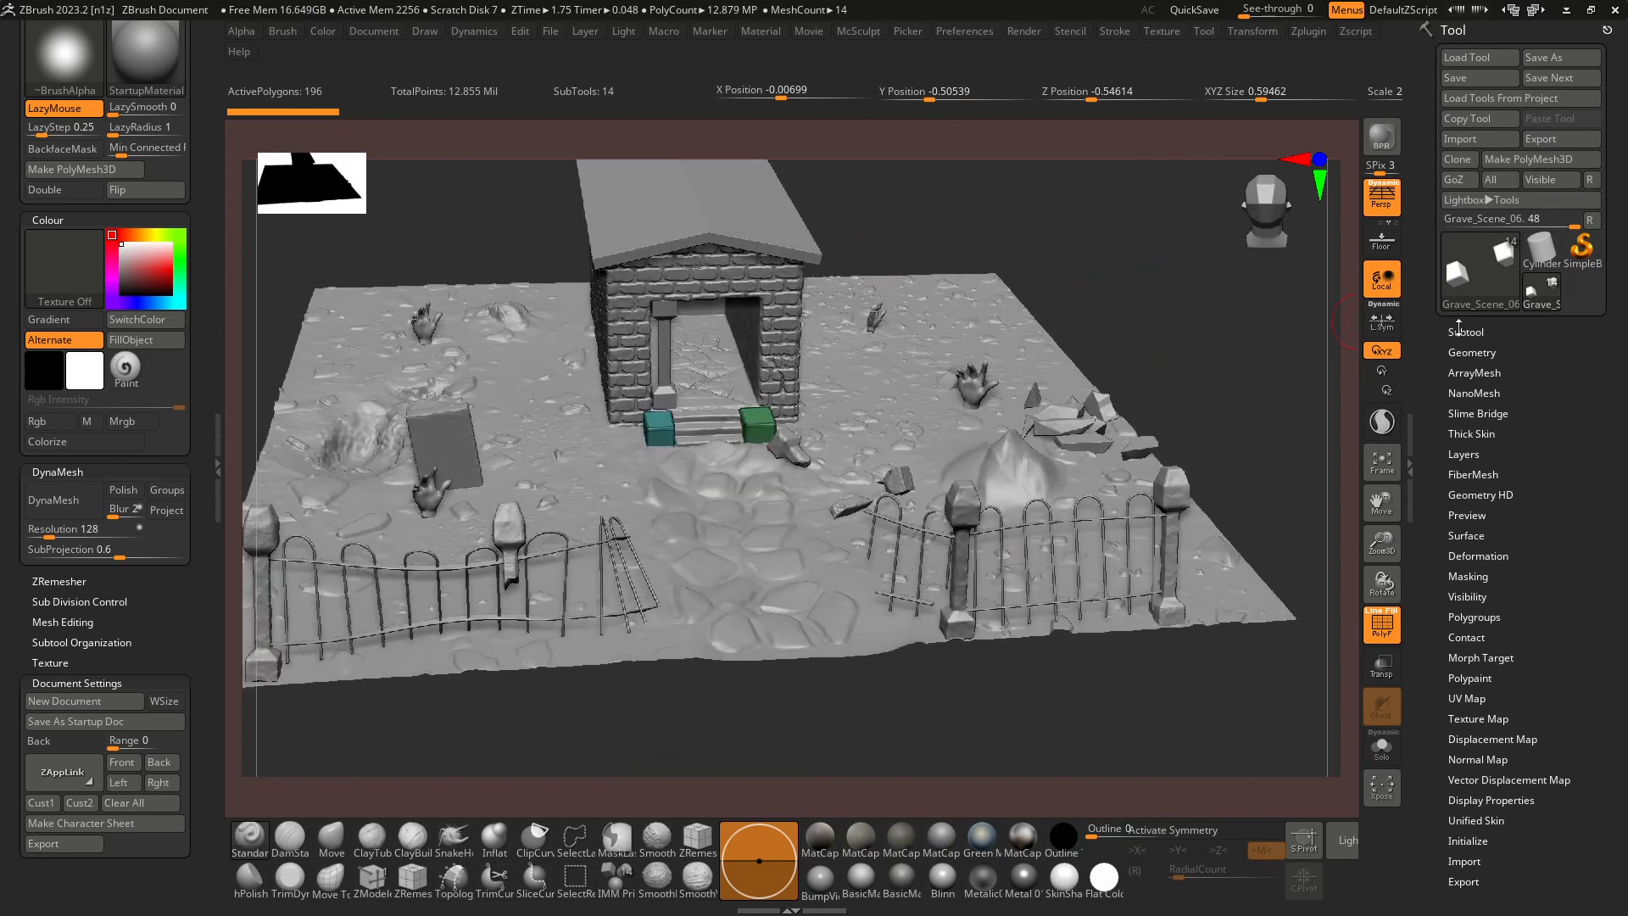
pyautogui.click(1461, 332)
# Lower Inactive Subtool Dimming to about 0.46 and check the darkened subtools around the crypt from several angles.
pyautogui.click(960, 30)
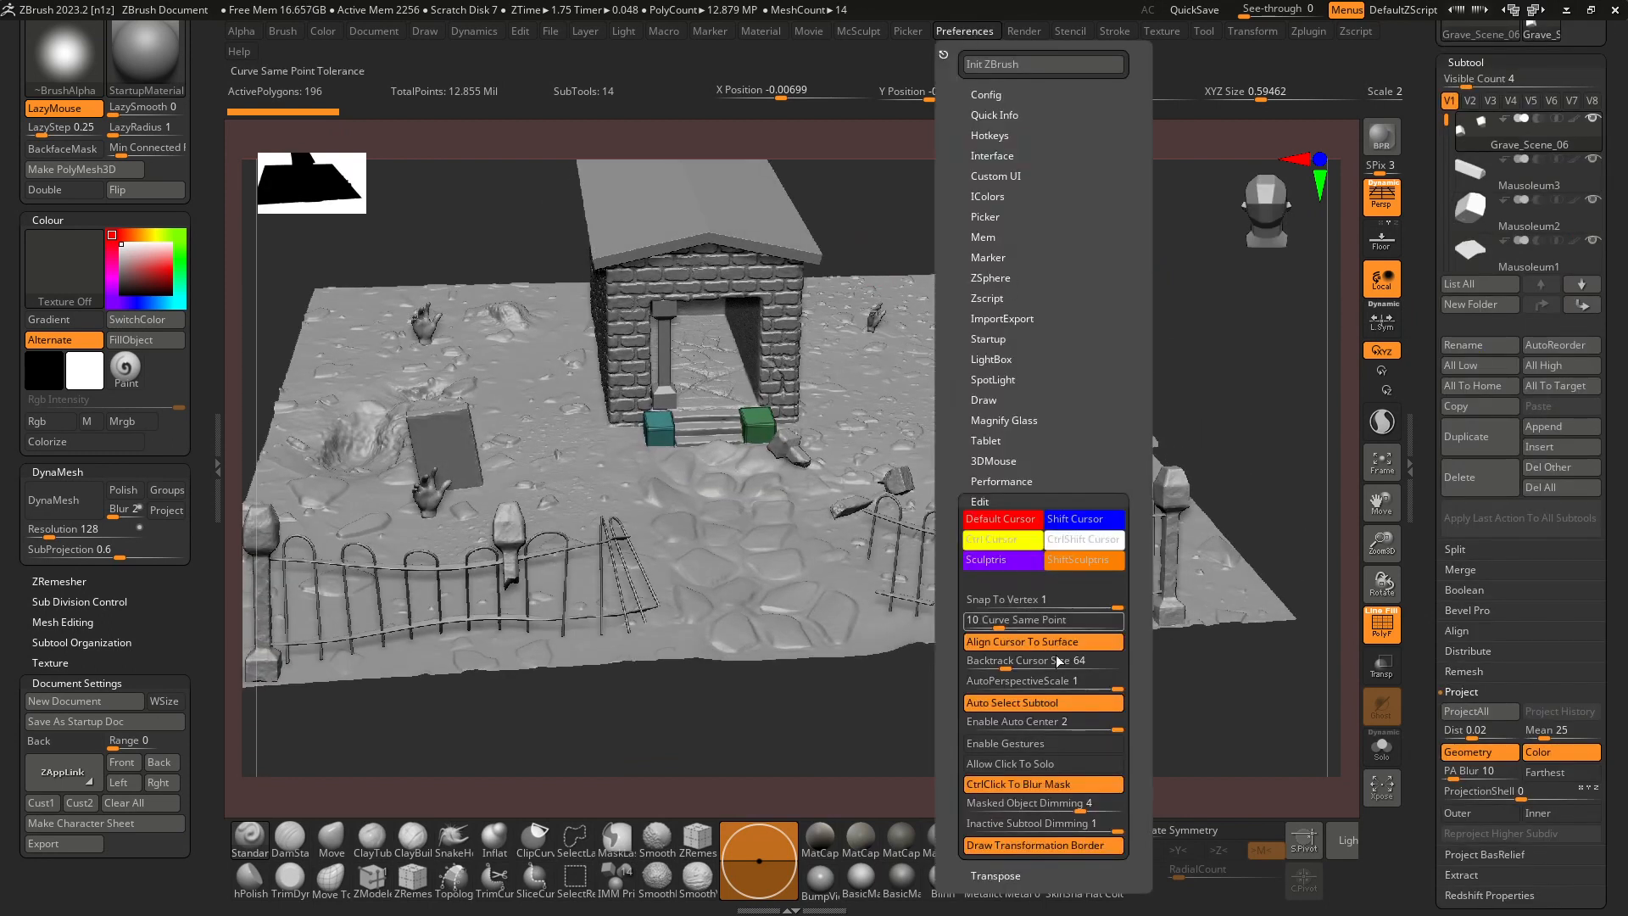
pyautogui.moveTo(1042, 824); pyautogui.dragTo(1028, 827)
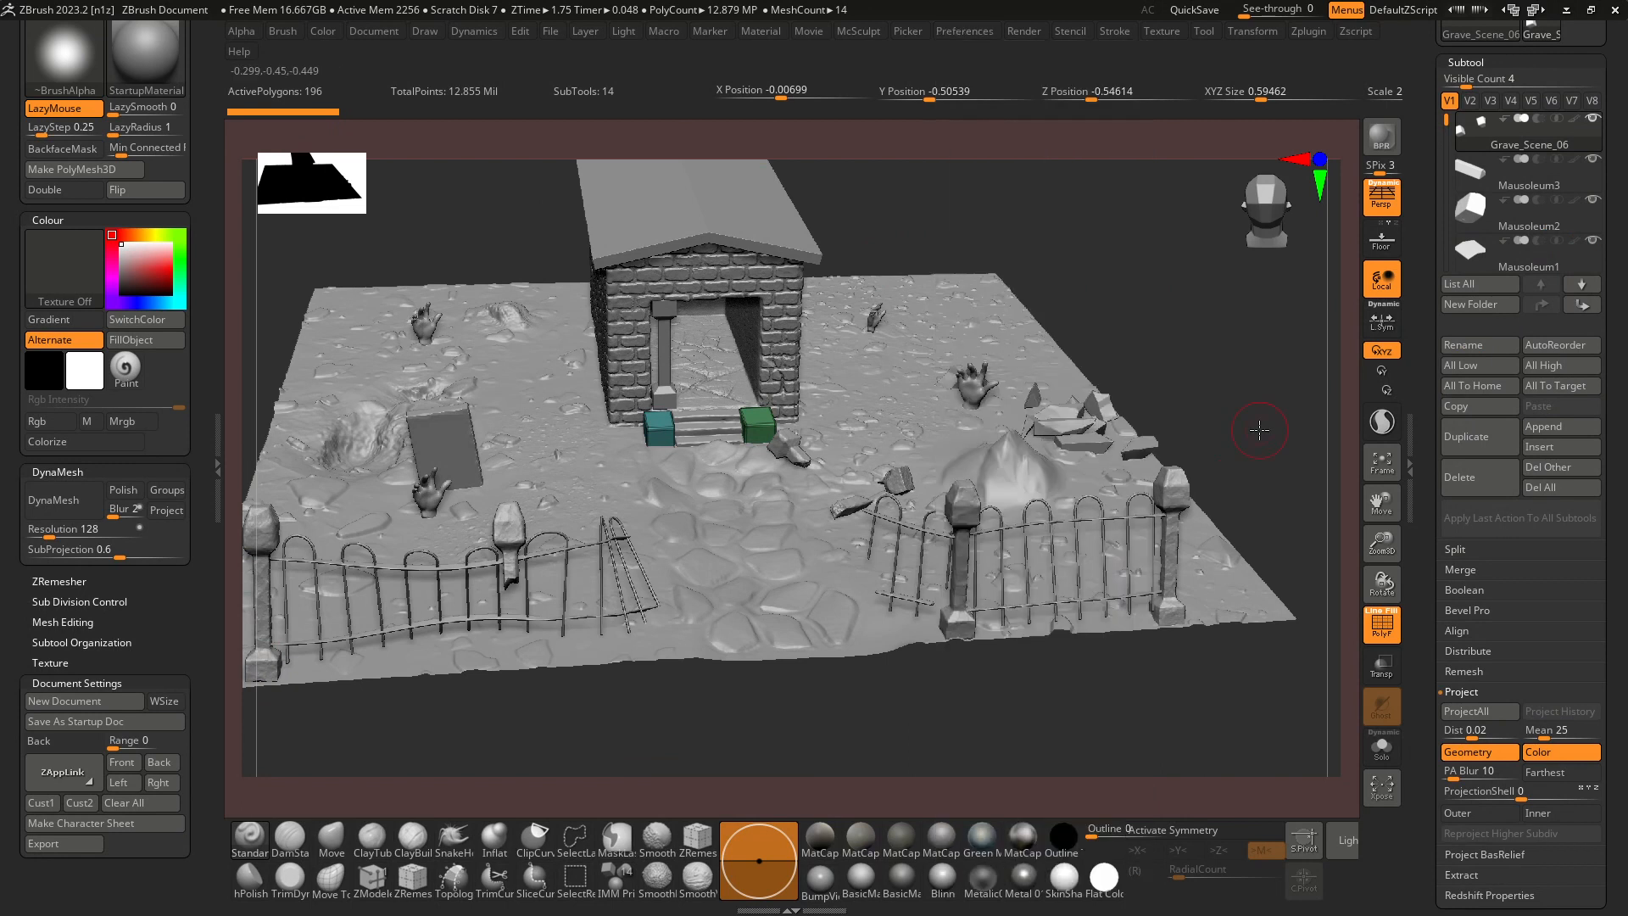
pyautogui.click(1243, 430)
pyautogui.moveTo(1213, 397); pyautogui.dragTo(1297, 393)
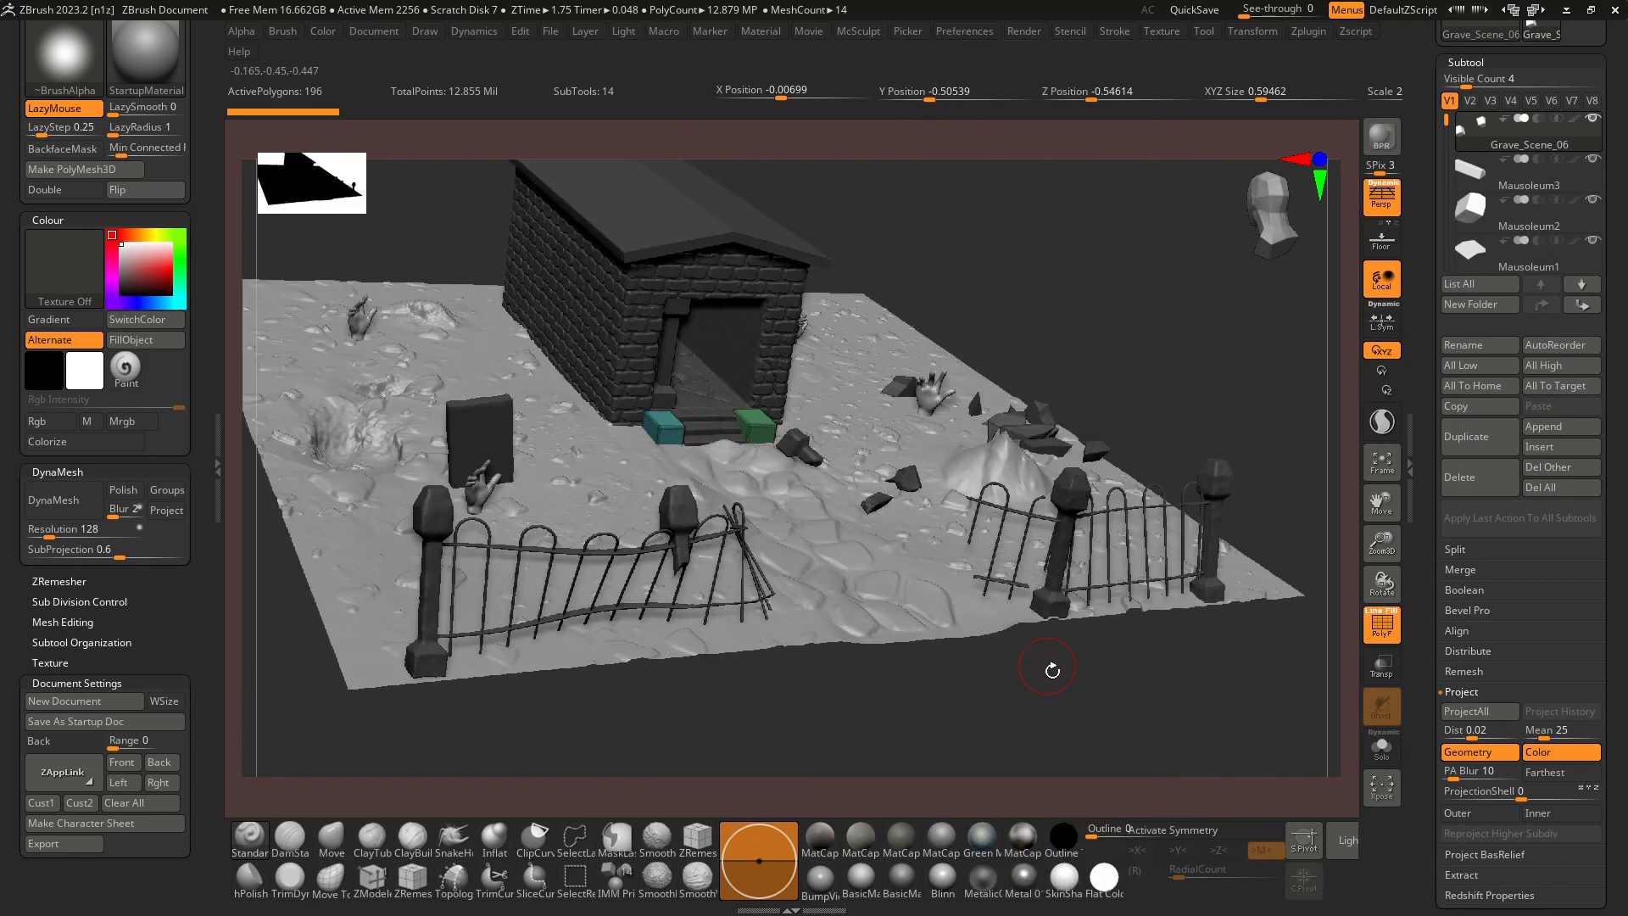
pyautogui.keyDown('ctrl'); pyautogui.moveTo(1052, 670); pyautogui.dragTo(1069, 715, button='right'); pyautogui.keyUp('ctrl')
pyautogui.moveTo(988, 514)
pyautogui.mouseDown(button='right')
pyautogui.moveTo(938, 522)
pyautogui.moveTo(964, 521)
pyautogui.mouseUp(button='right')
# Restore Inactive Subtool Dimming to 1 and turn off the PolyFrame display.
pyautogui.click(966, 34)
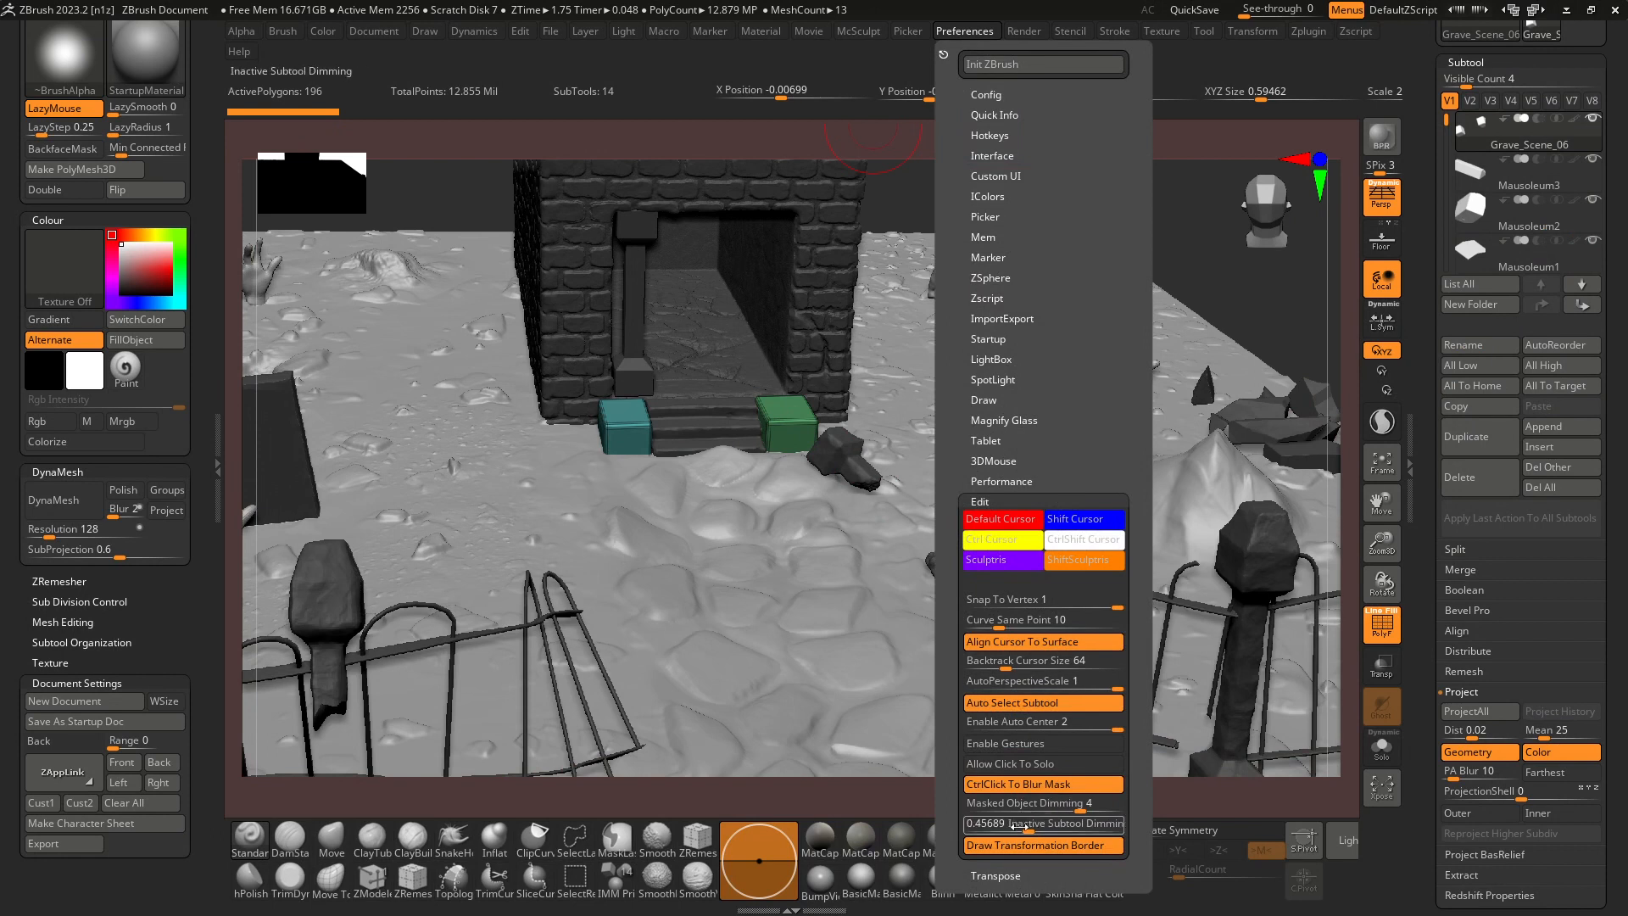
pyautogui.moveTo(1031, 830); pyautogui.dragTo(1121, 833)
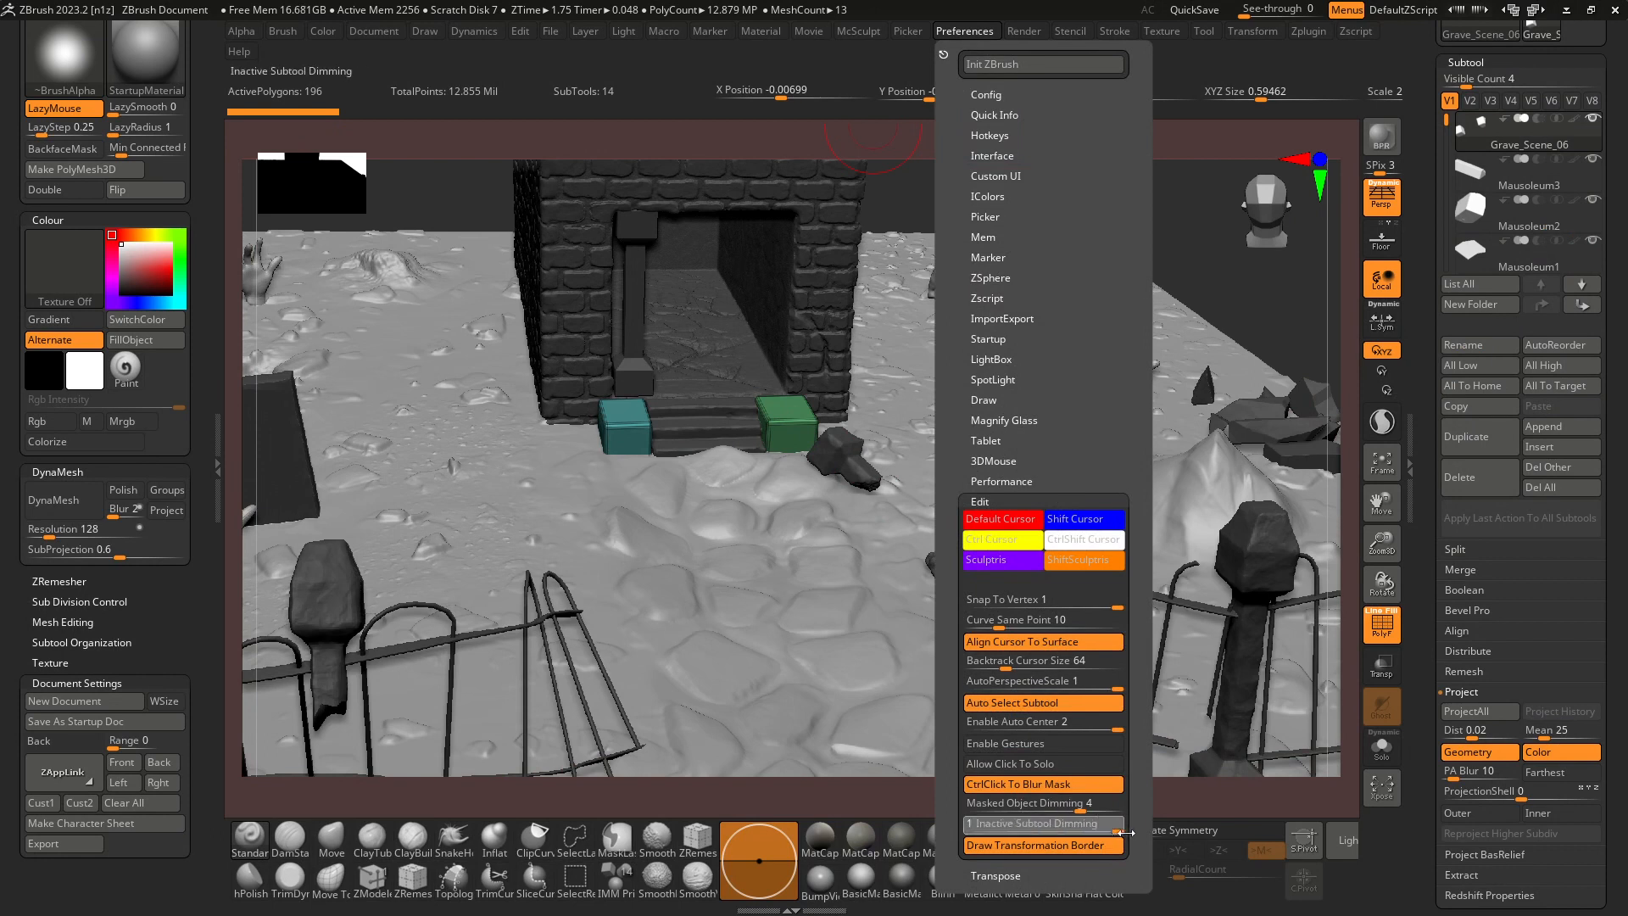
pyautogui.click(1194, 294)
pyautogui.keyDown('ctrl'); pyautogui.moveTo(1196, 292); pyautogui.dragTo(1137, 249, button='right'); pyautogui.keyUp('ctrl')
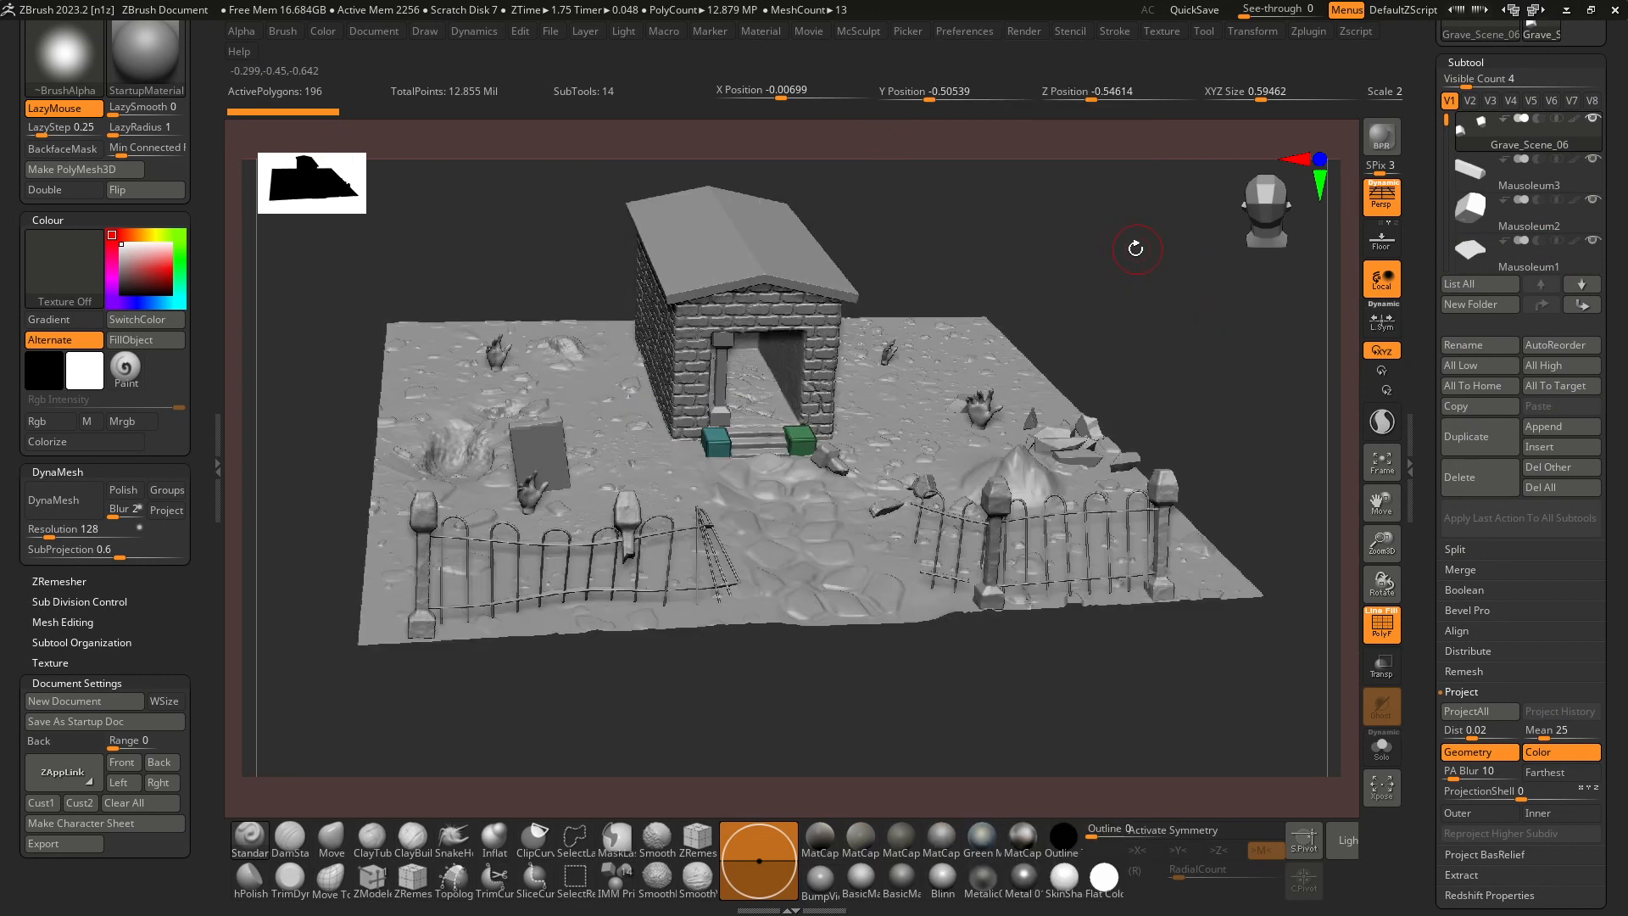
pyautogui.hotkey('shift', 'f')
pyautogui.moveTo(901, 675)
pyautogui.mouseDown()
pyautogui.moveTo(863, 679)
pyautogui.moveTo(914, 682)
pyautogui.mouseUp()
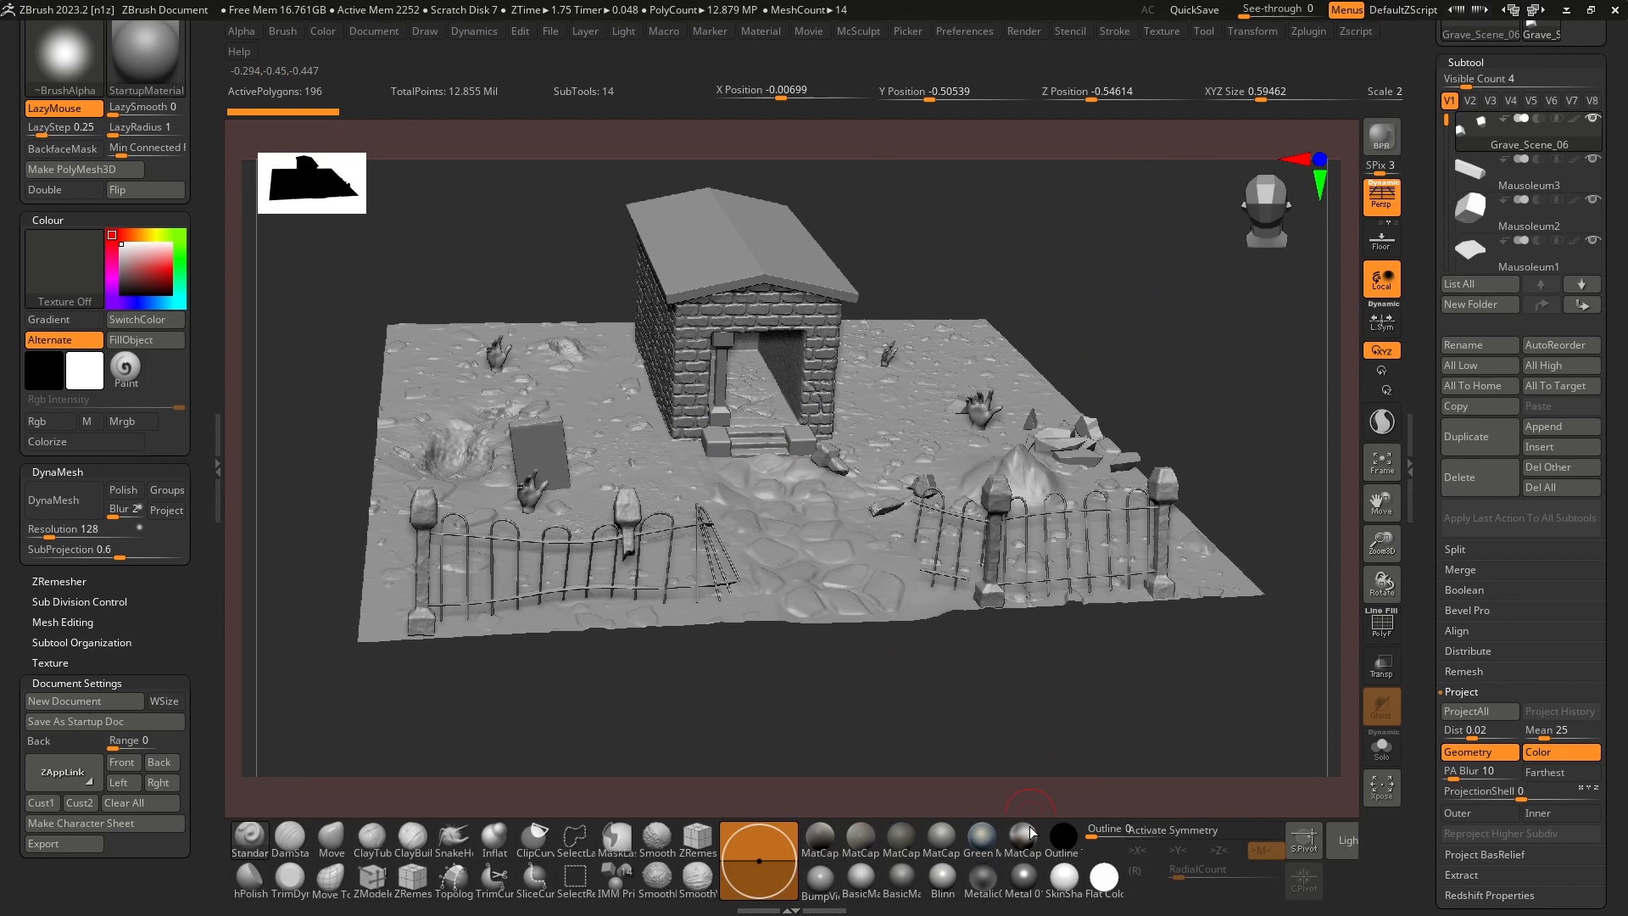
# Try the Blinn, BumpViewerMaterial and BasicMaterialB materials on the graveyard scene.
pyautogui.click(941, 878)
pyautogui.moveTo(989, 704); pyautogui.dragTo(973, 709)
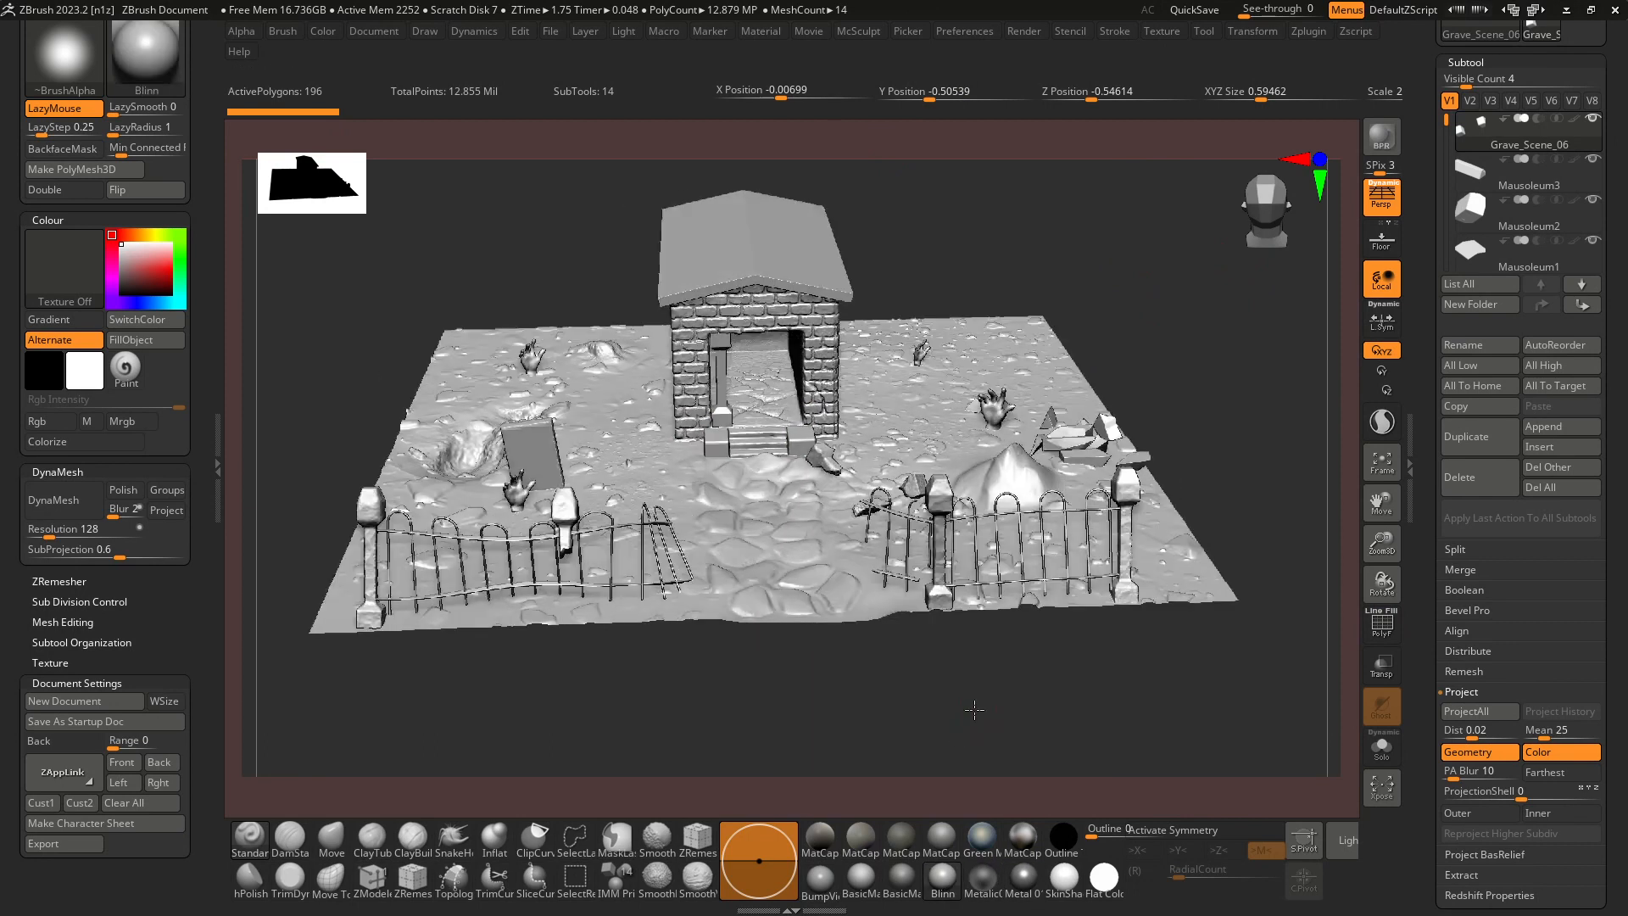
pyautogui.click(825, 886)
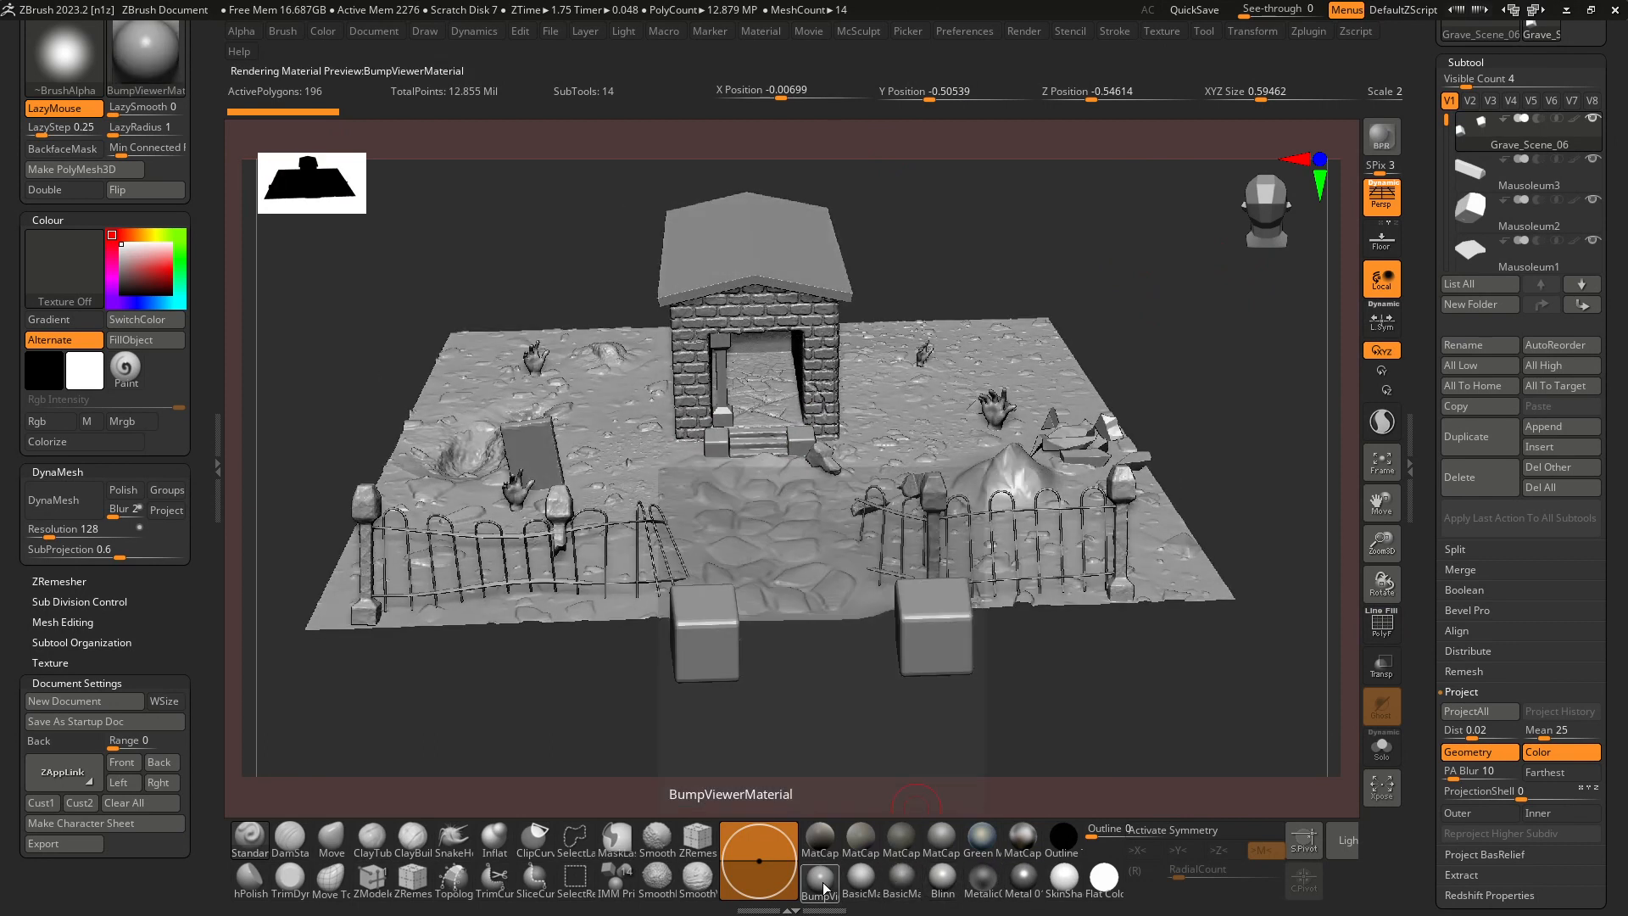
pyautogui.moveTo(934, 712); pyautogui.dragTo(999, 759)
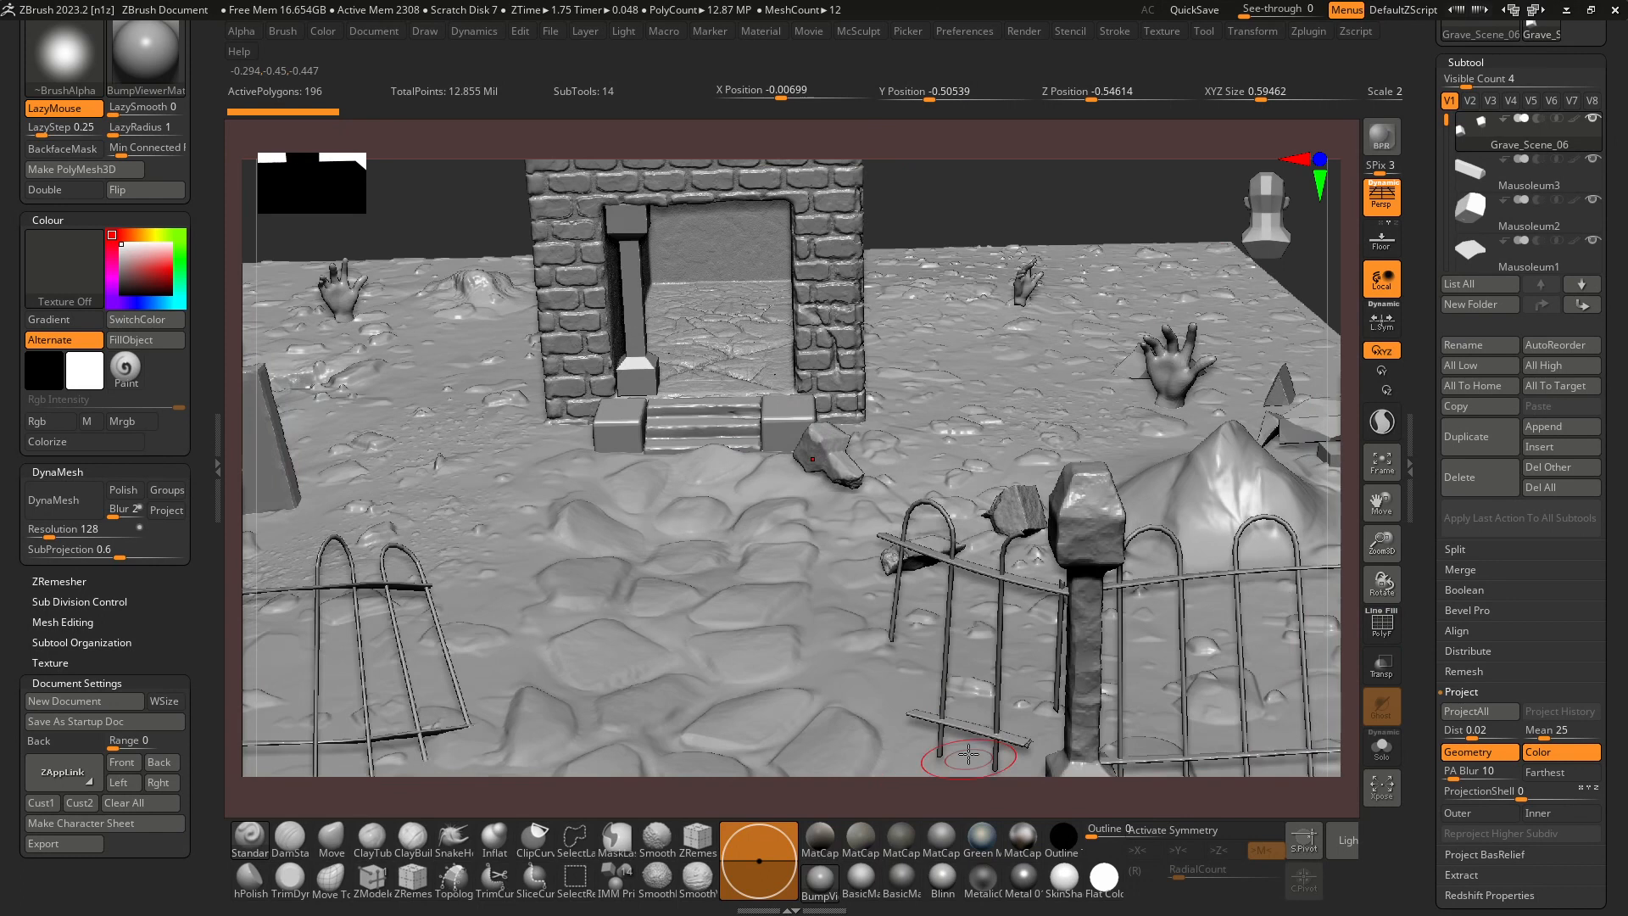
pyautogui.click(905, 880)
pyautogui.keyDown('ctrl'); pyautogui.moveTo(800, 563); pyautogui.dragTo(747, 463, button='right'); pyautogui.keyUp('ctrl')
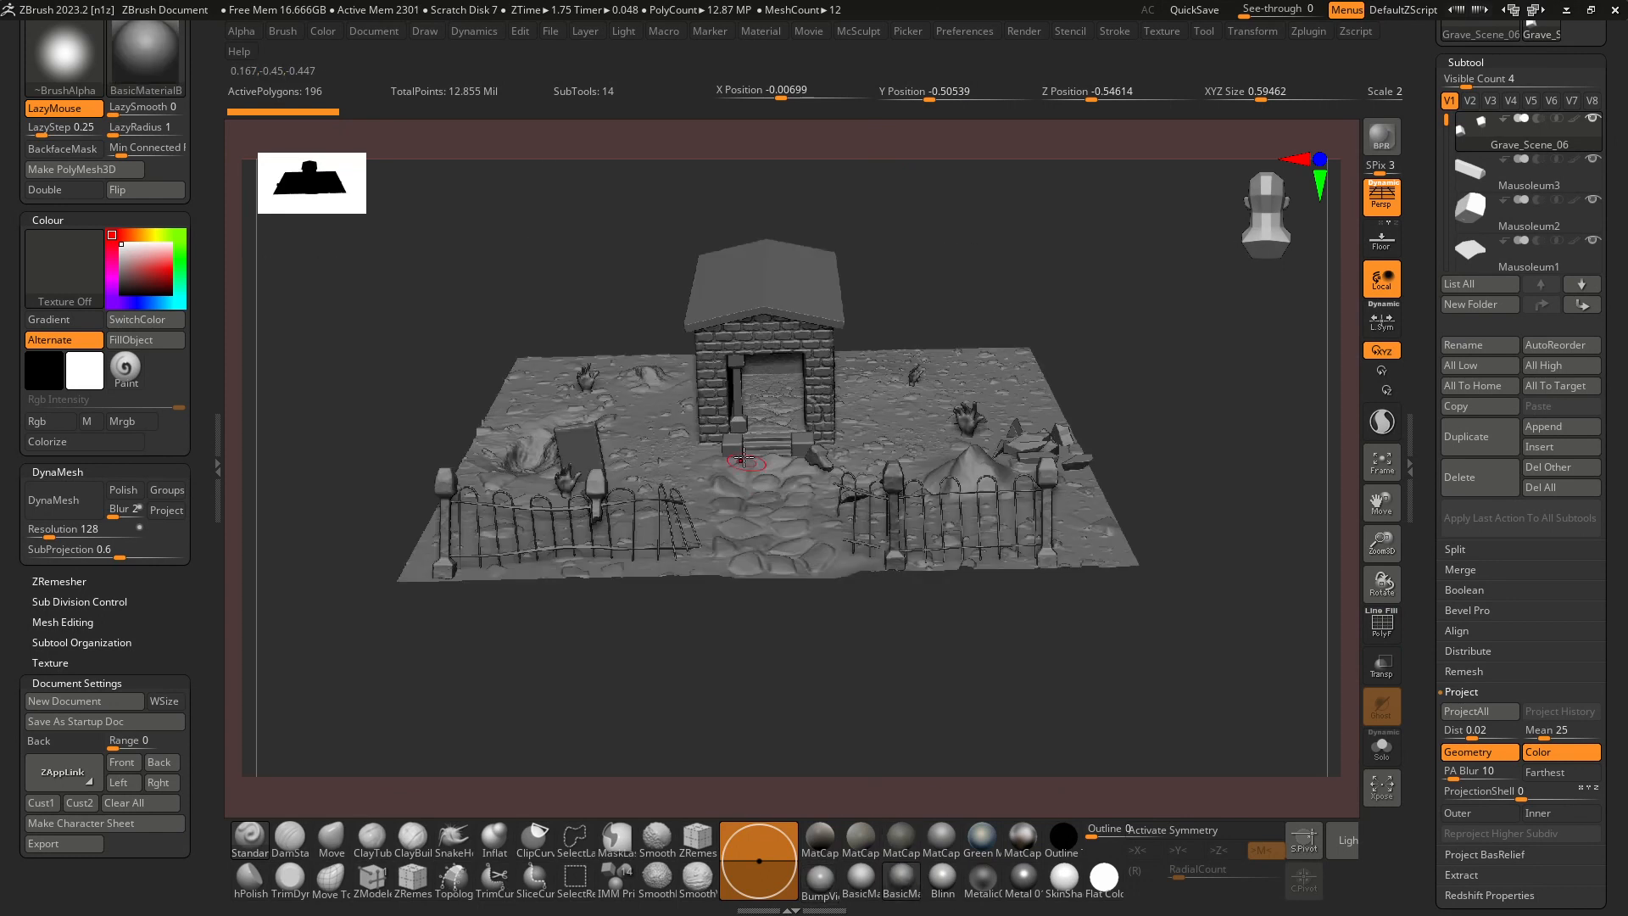
# Apply BumpViewerMaterial to the scene and inspect the crypt and fences with it.
pyautogui.click(819, 877)
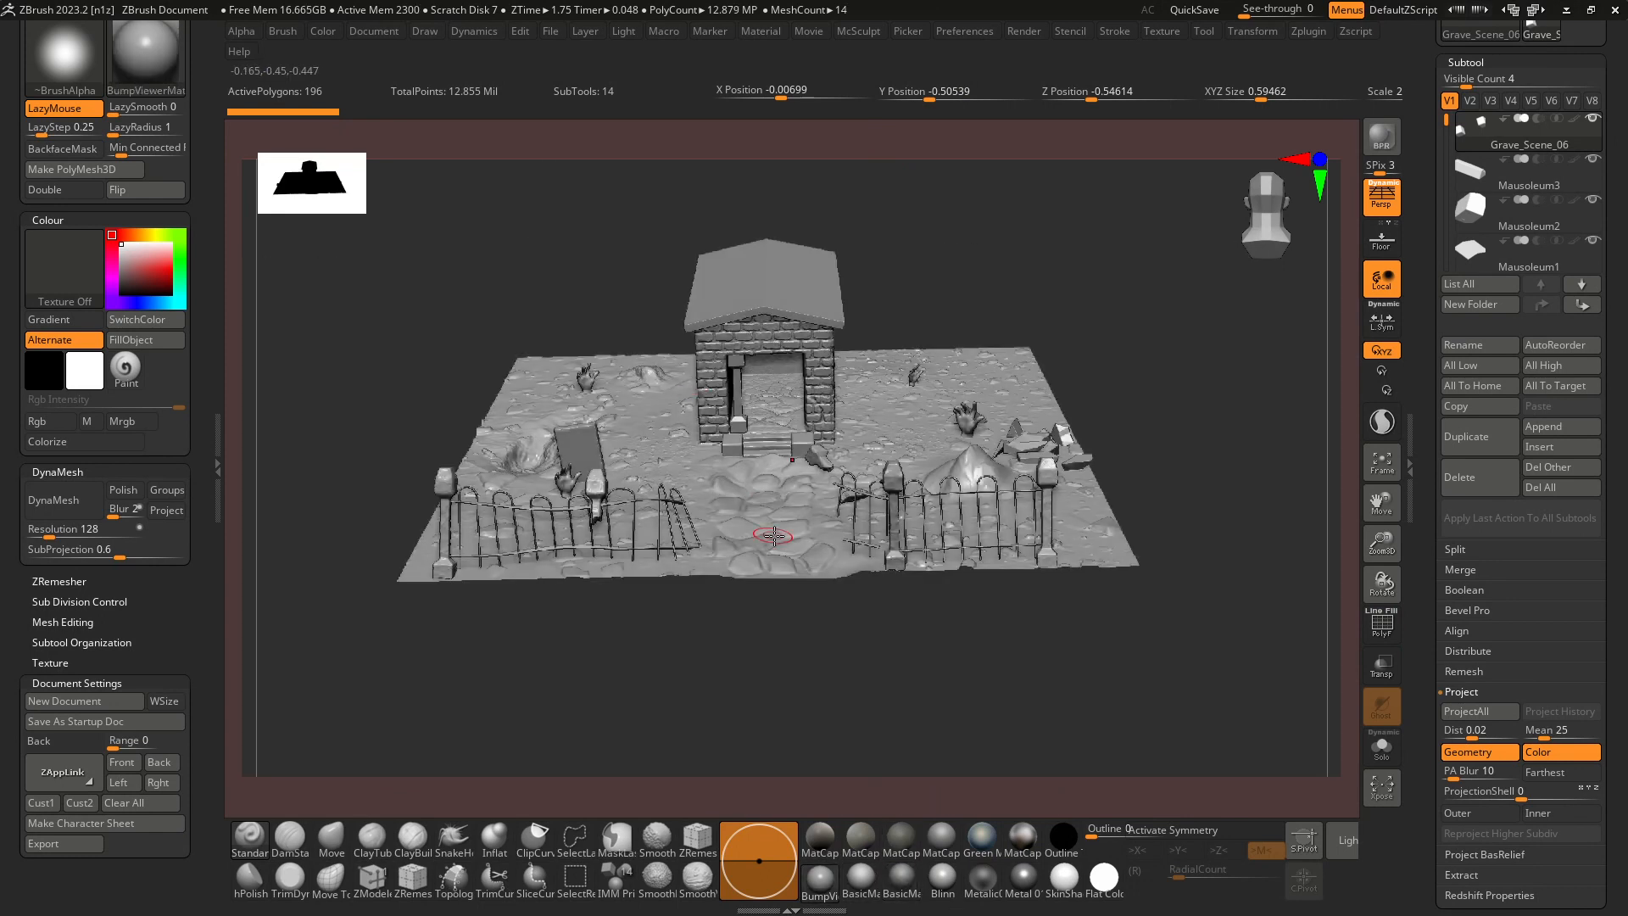
pyautogui.keyDown('ctrl'); pyautogui.moveTo(772, 536); pyautogui.dragTo(812, 669, button='right'); pyautogui.keyUp('ctrl')
pyautogui.moveTo(876, 526)
pyautogui.keyDown('ctrl'); pyautogui.mouseDown(button='right')
pyautogui.moveTo(852, 460)
pyautogui.moveTo(865, 530)
pyautogui.mouseUp(button='right'); pyautogui.keyUp('ctrl')
pyautogui.keyDown('alt'); pyautogui.moveTo(929, 407); pyautogui.dragTo(949, 480, button='right'); pyautogui.keyUp('alt')
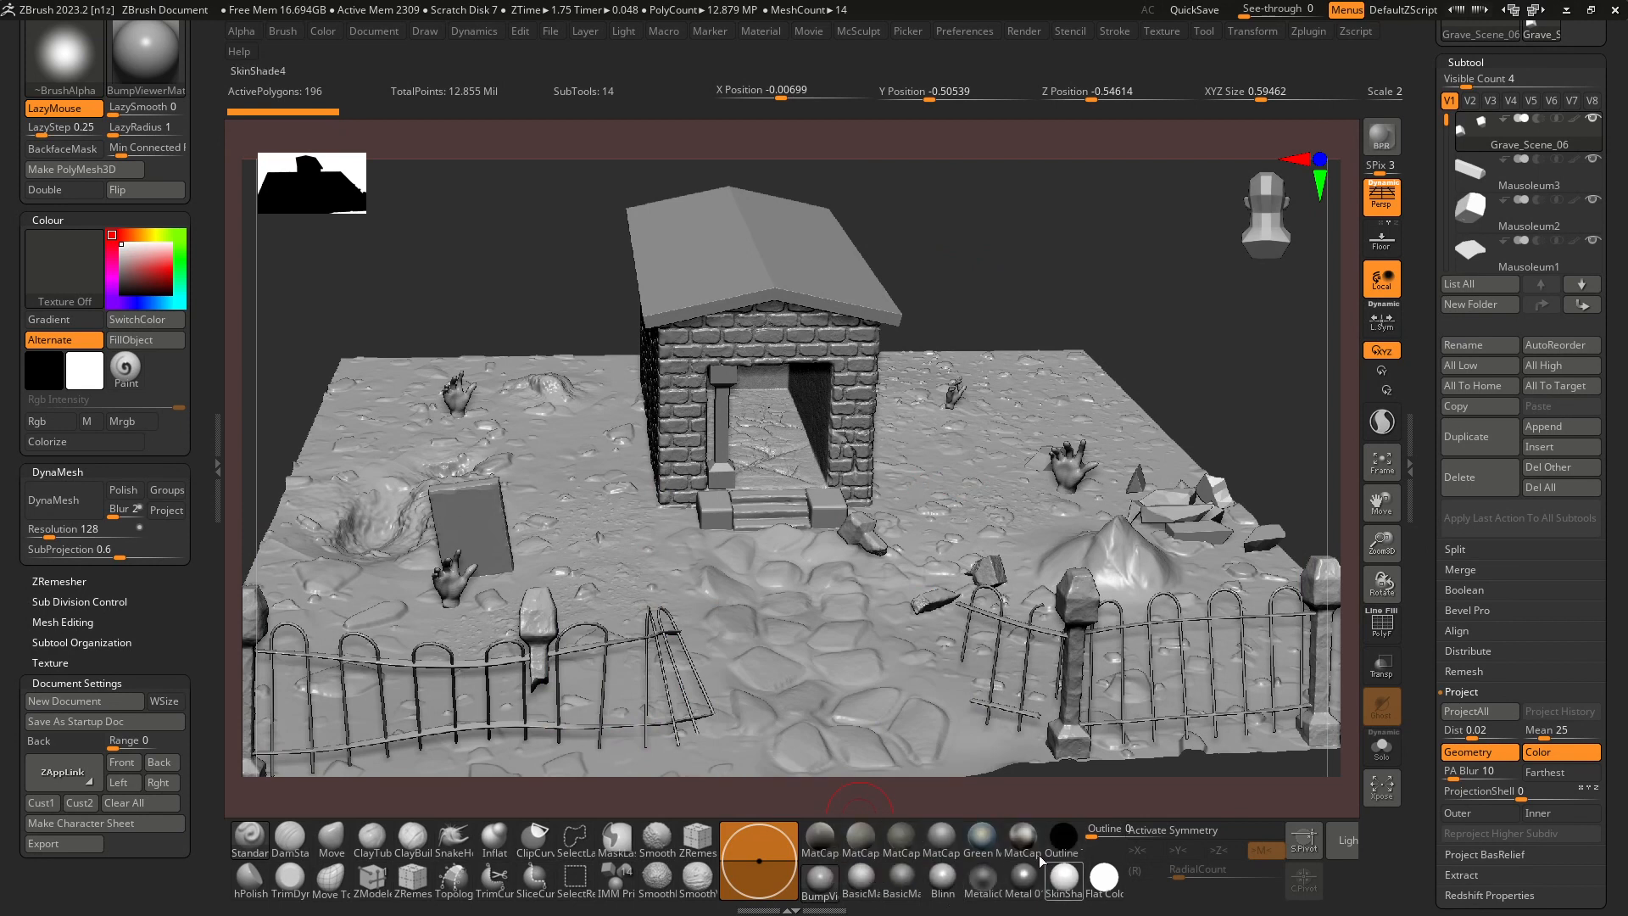
# Enable Occlusion in the Preview AO render settings and view its shading on the scene.
pyautogui.click(1026, 30)
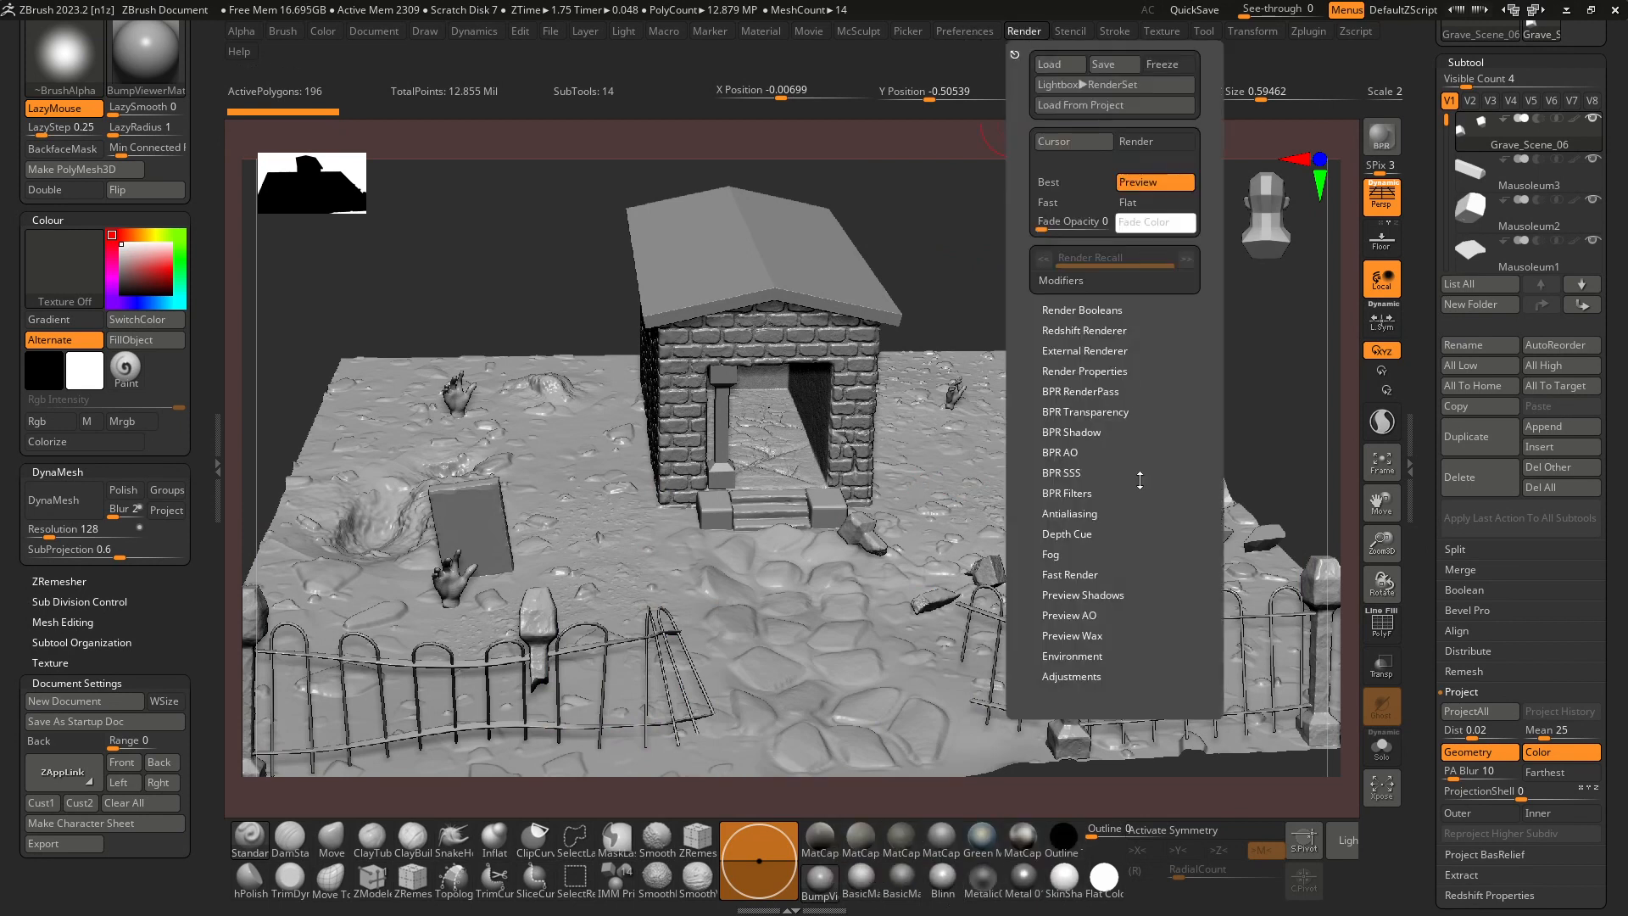
pyautogui.click(1075, 614)
pyautogui.click(1074, 634)
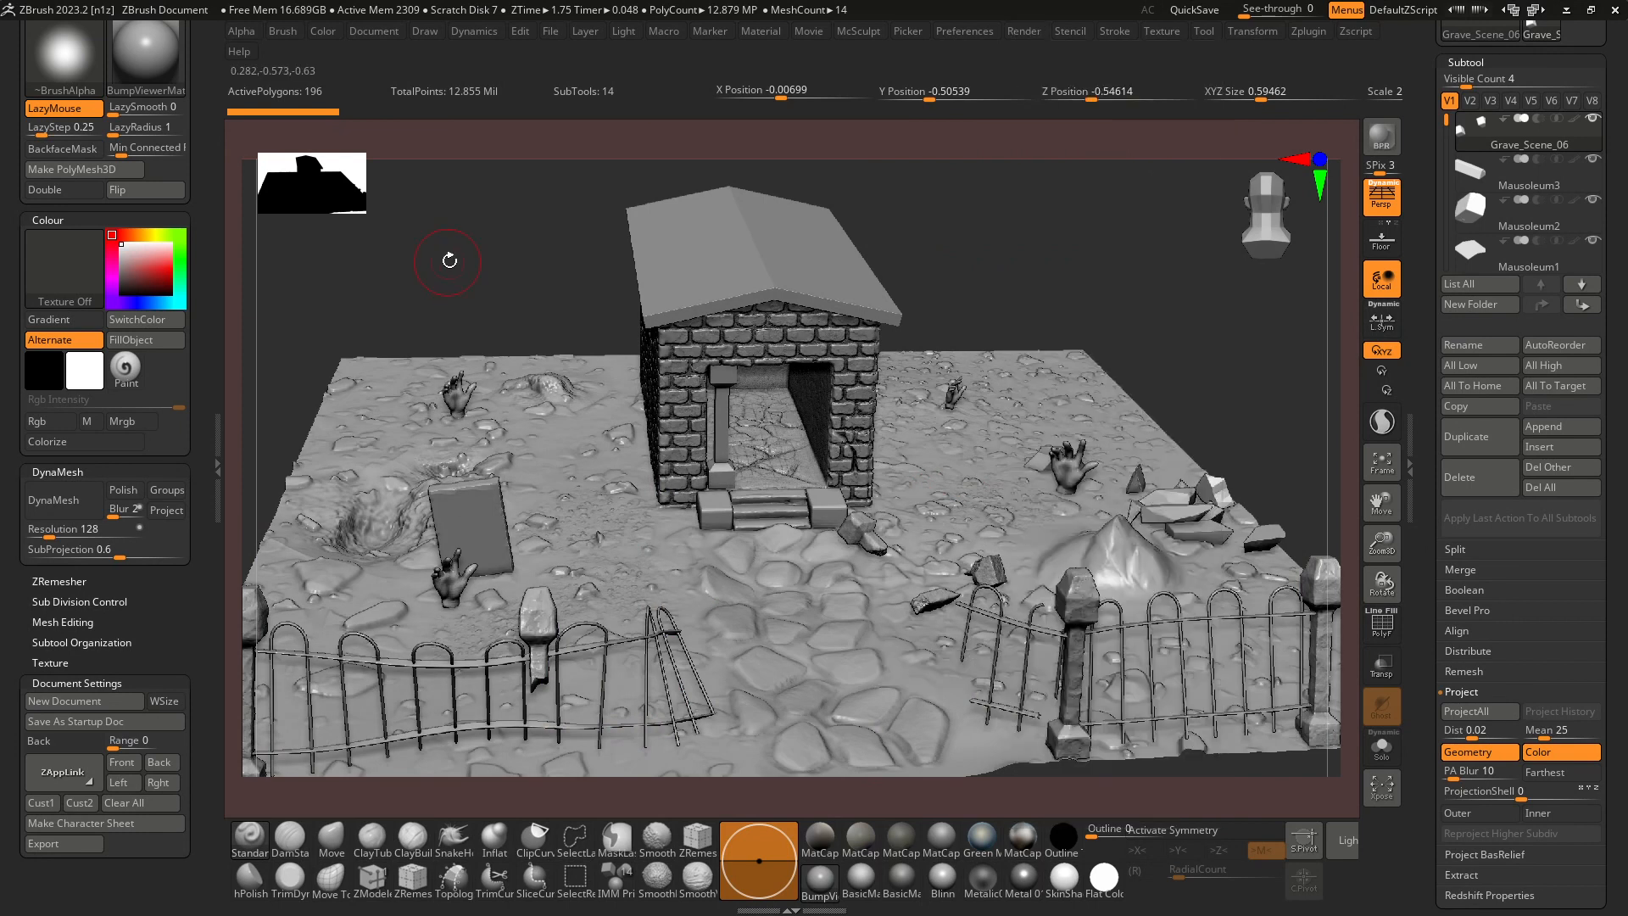
pyautogui.moveTo(447, 258); pyautogui.dragTo(509, 259)
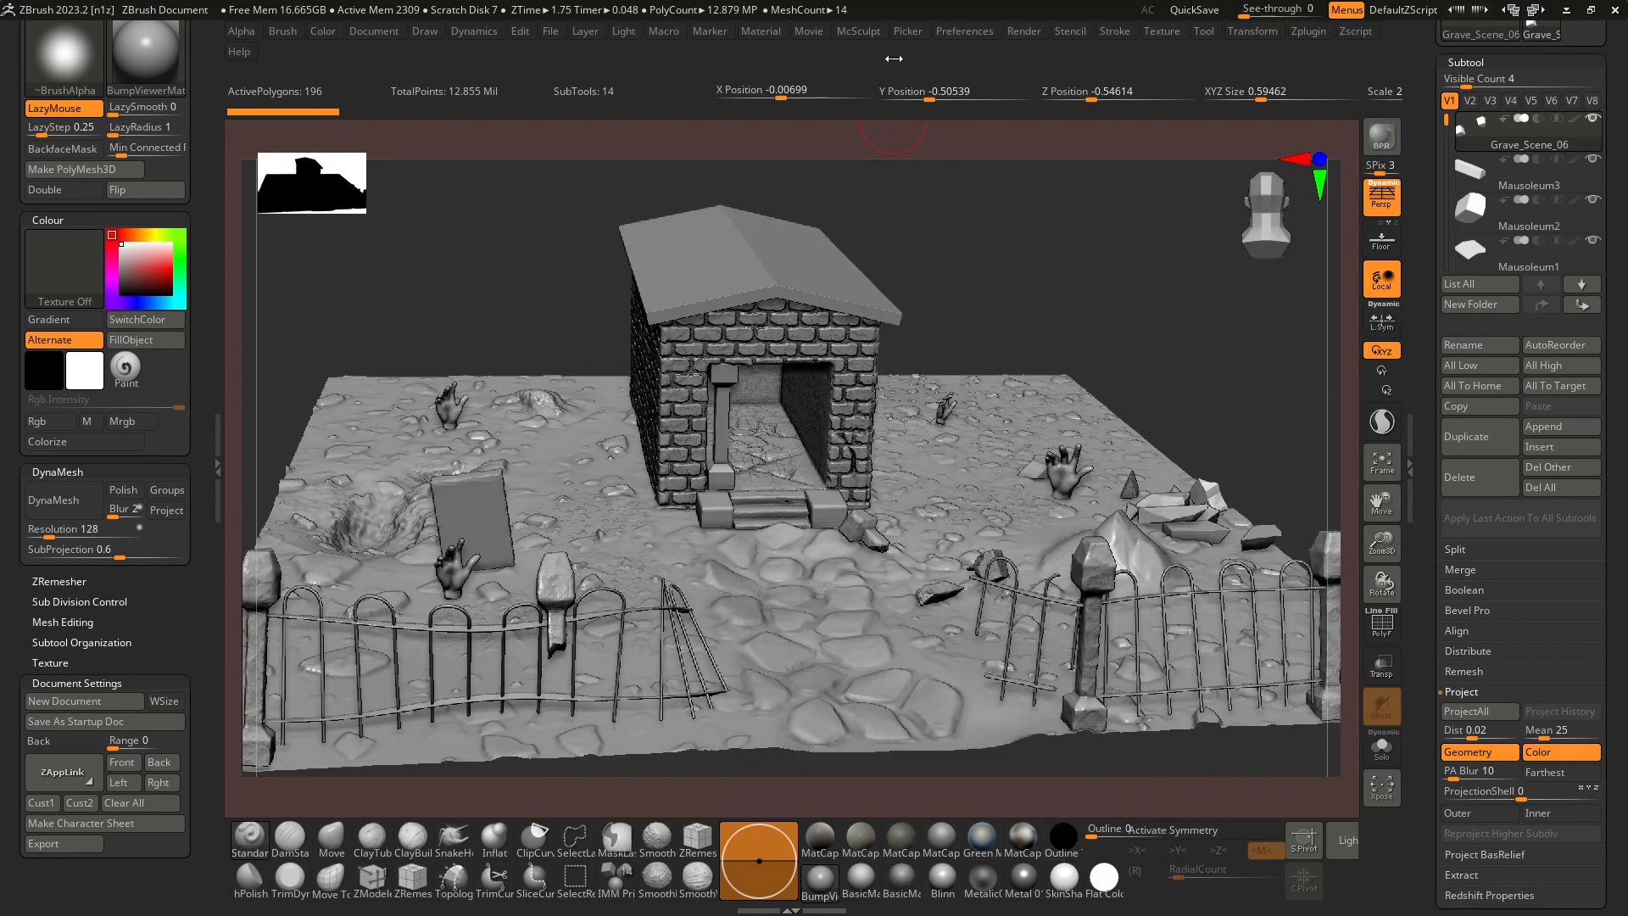
# Dock the Render palette in the side tray and toggle Preview AO Occlusion to compare the shading, leaving it on.
pyautogui.click(968, 32)
pyautogui.click(1034, 32)
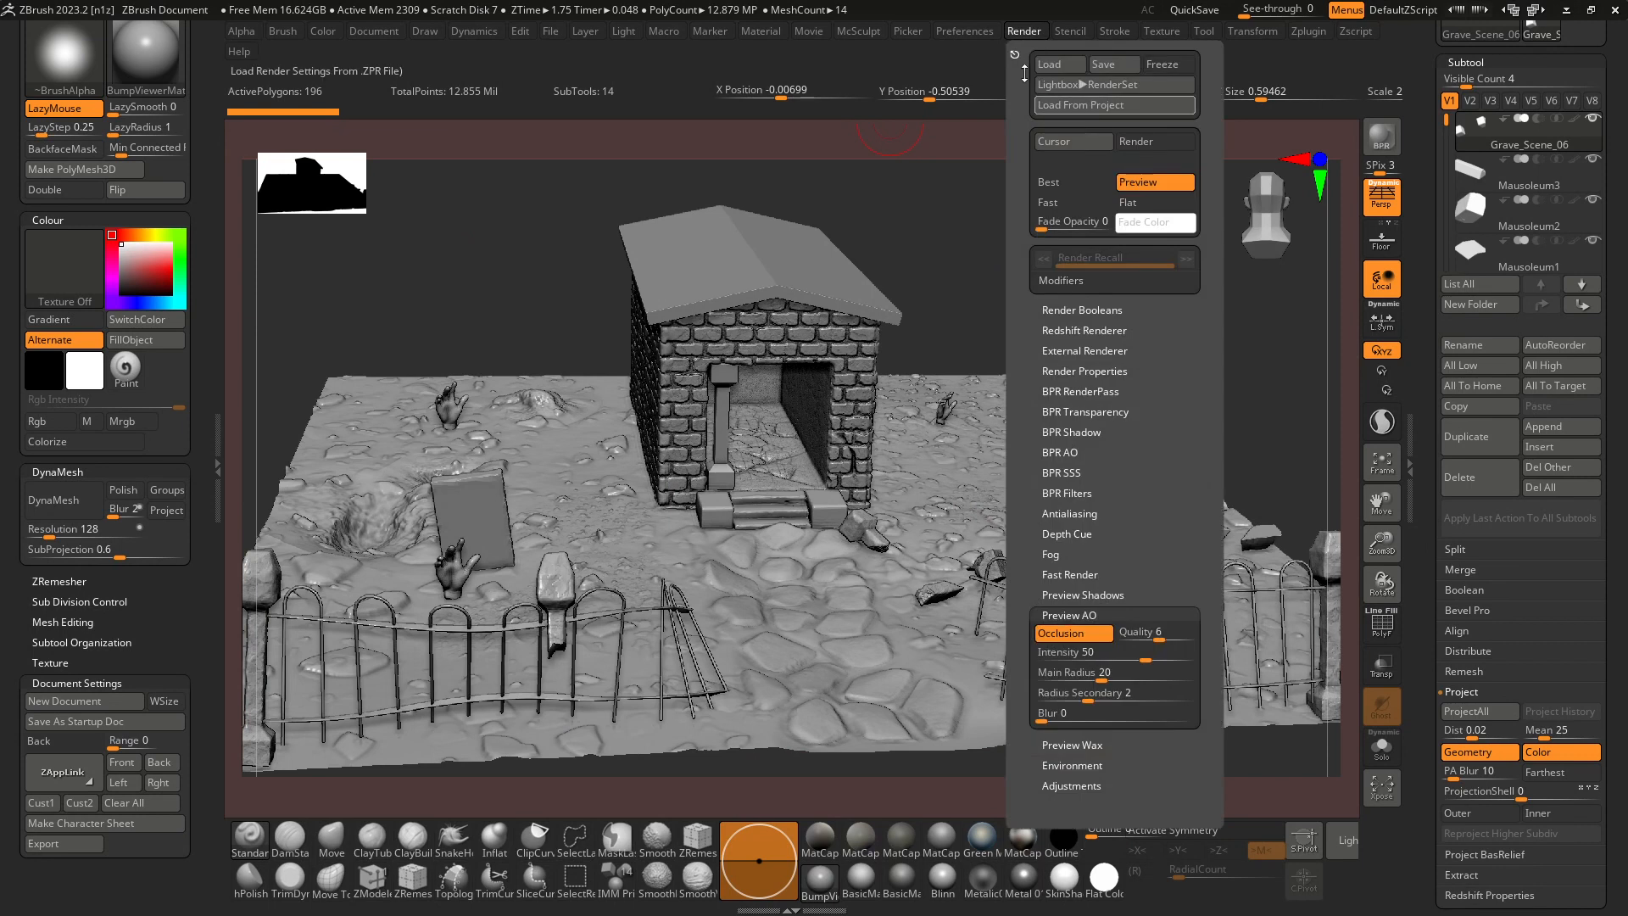
pyautogui.click(1016, 55)
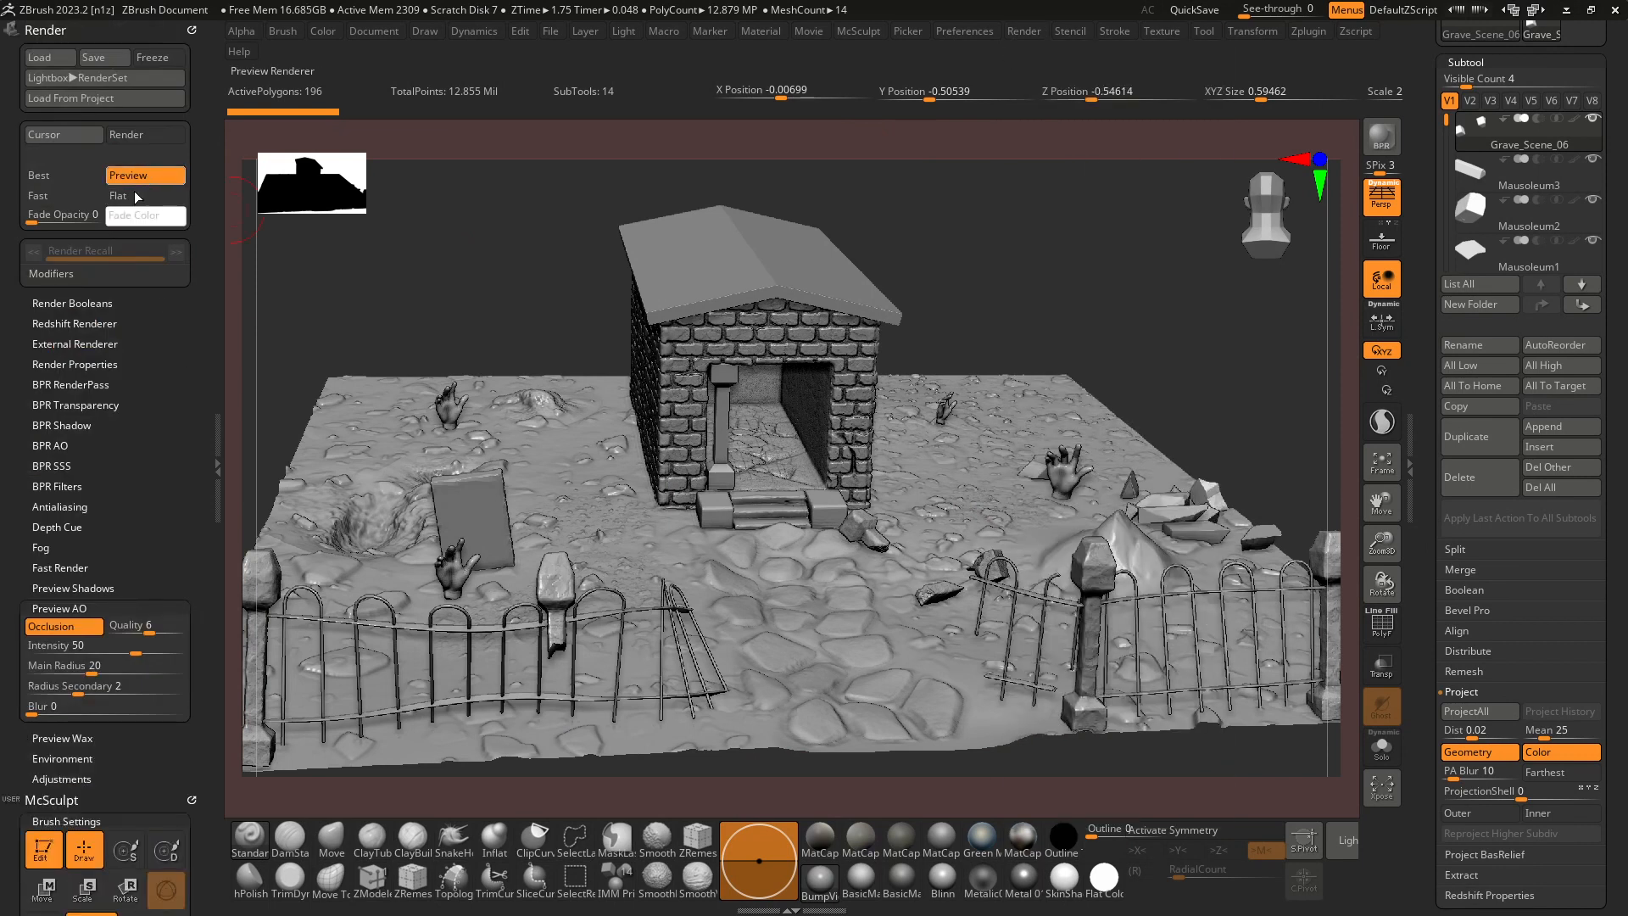
pyautogui.click(63, 625)
pyautogui.click(62, 626)
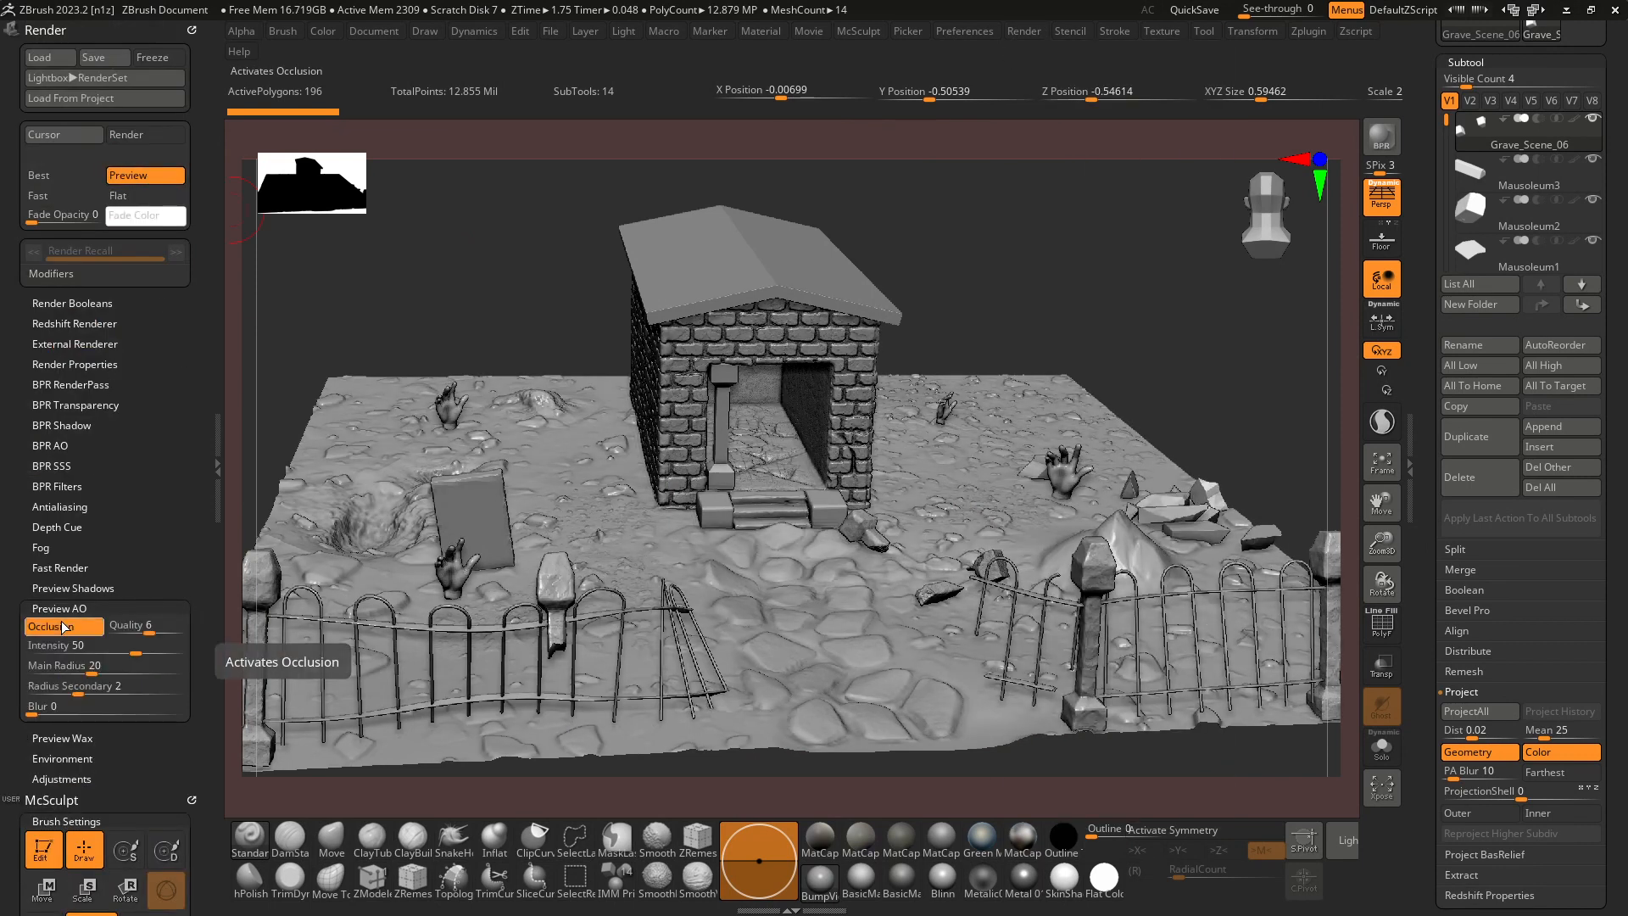
pyautogui.click(63, 626)
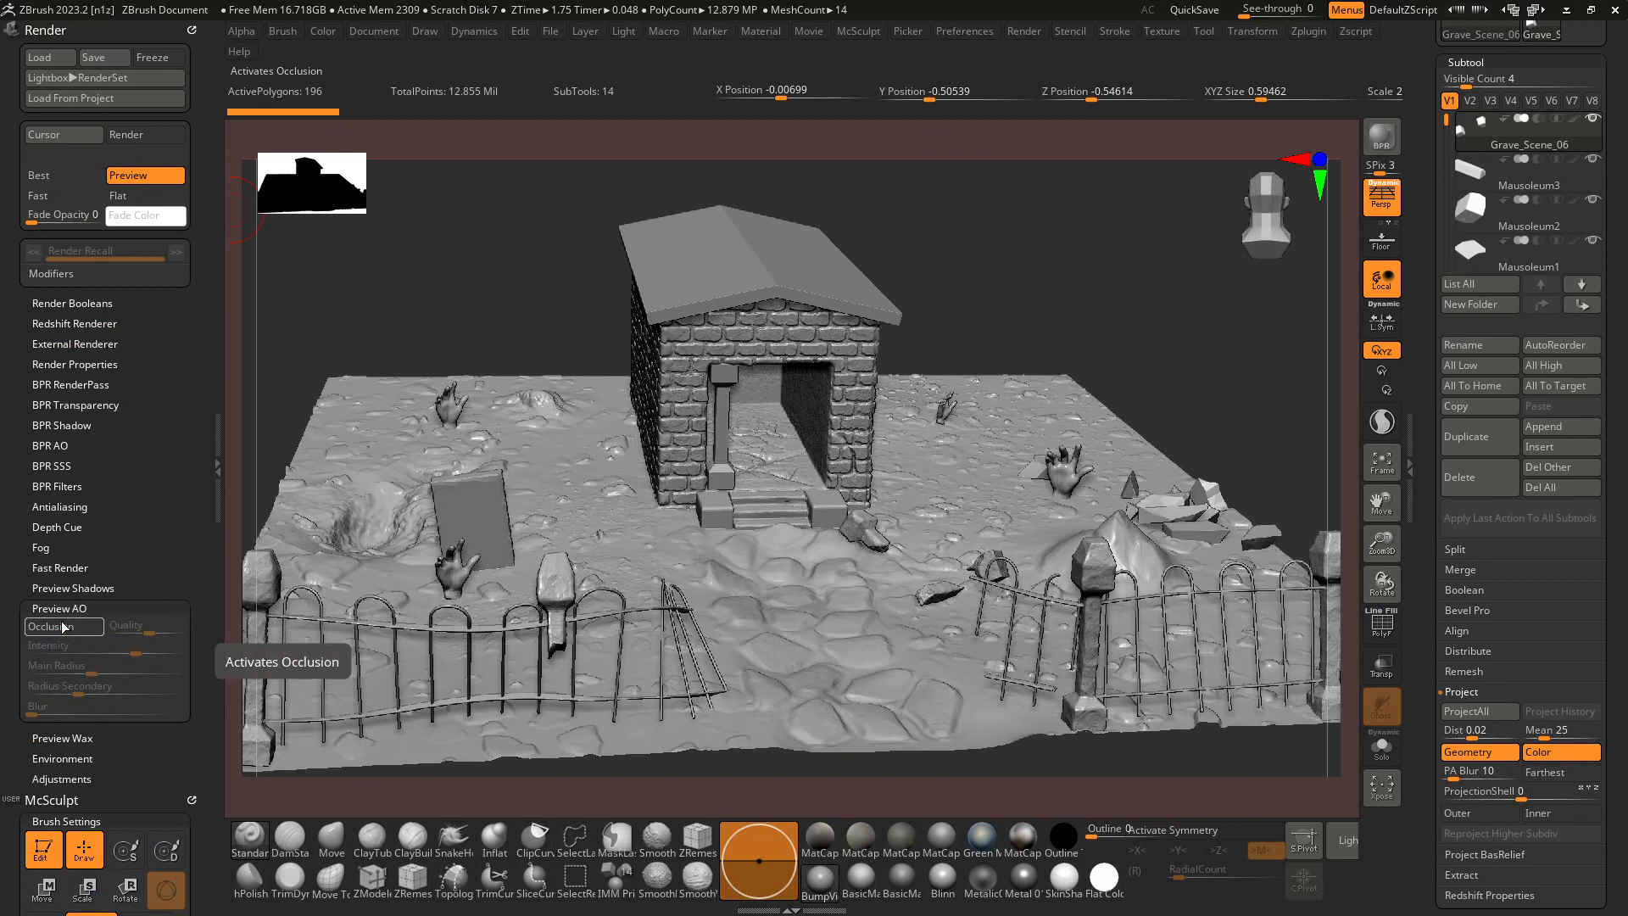
pyautogui.click(63, 626)
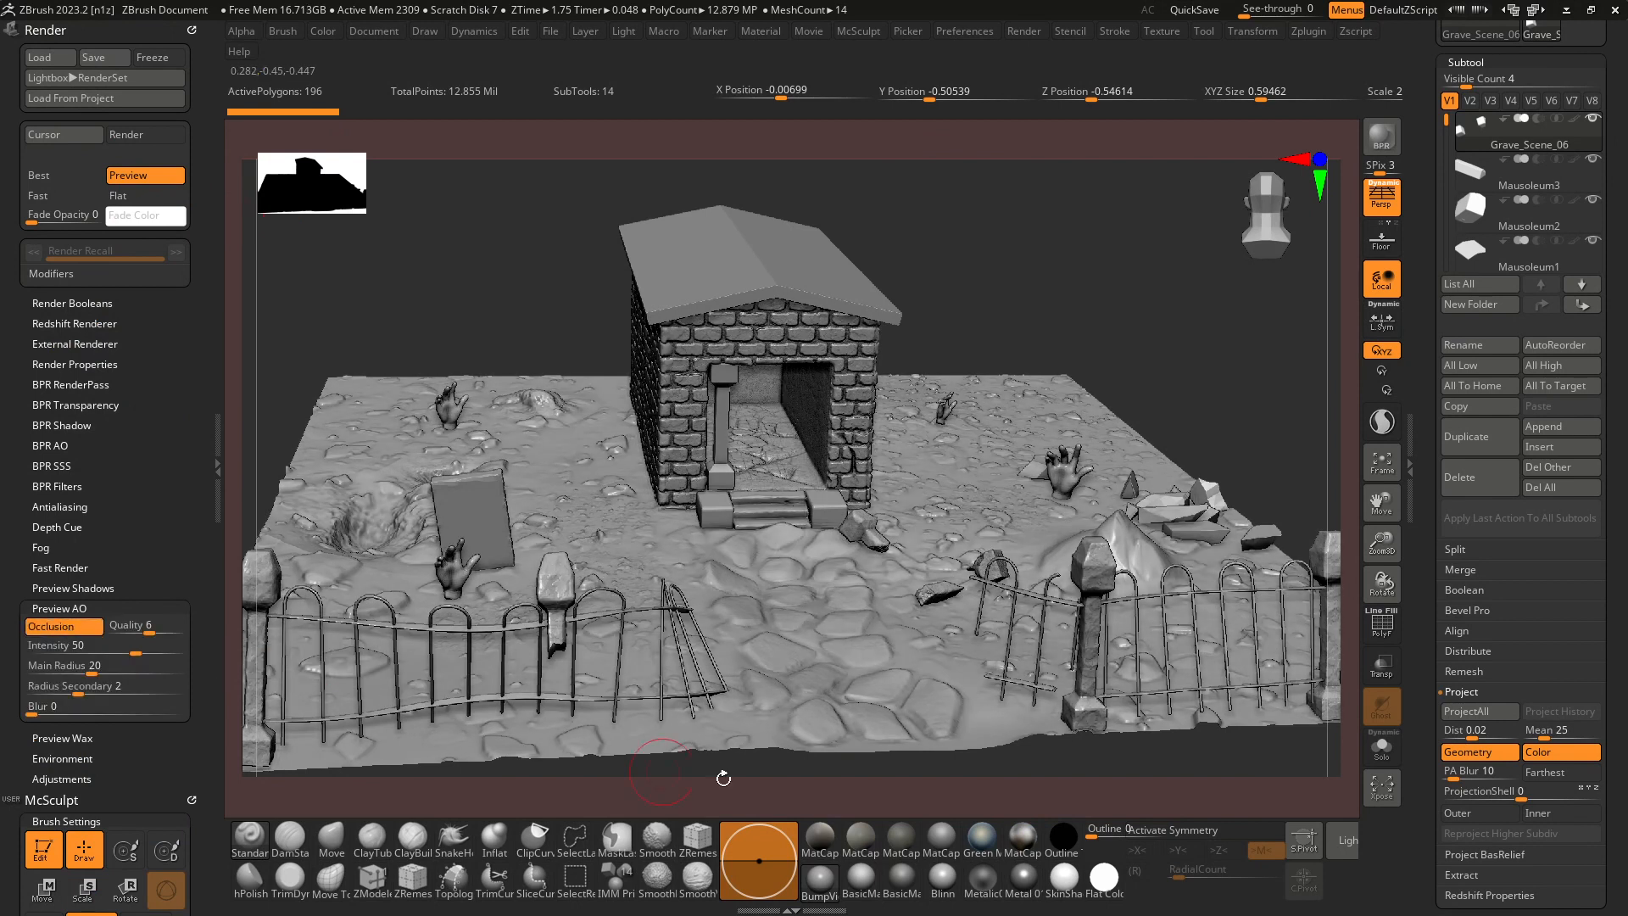
# Apply the SkinShade4 material to the scene and toggle Occlusion to compare its shading, leaving it on.
pyautogui.moveTo(1070, 879)
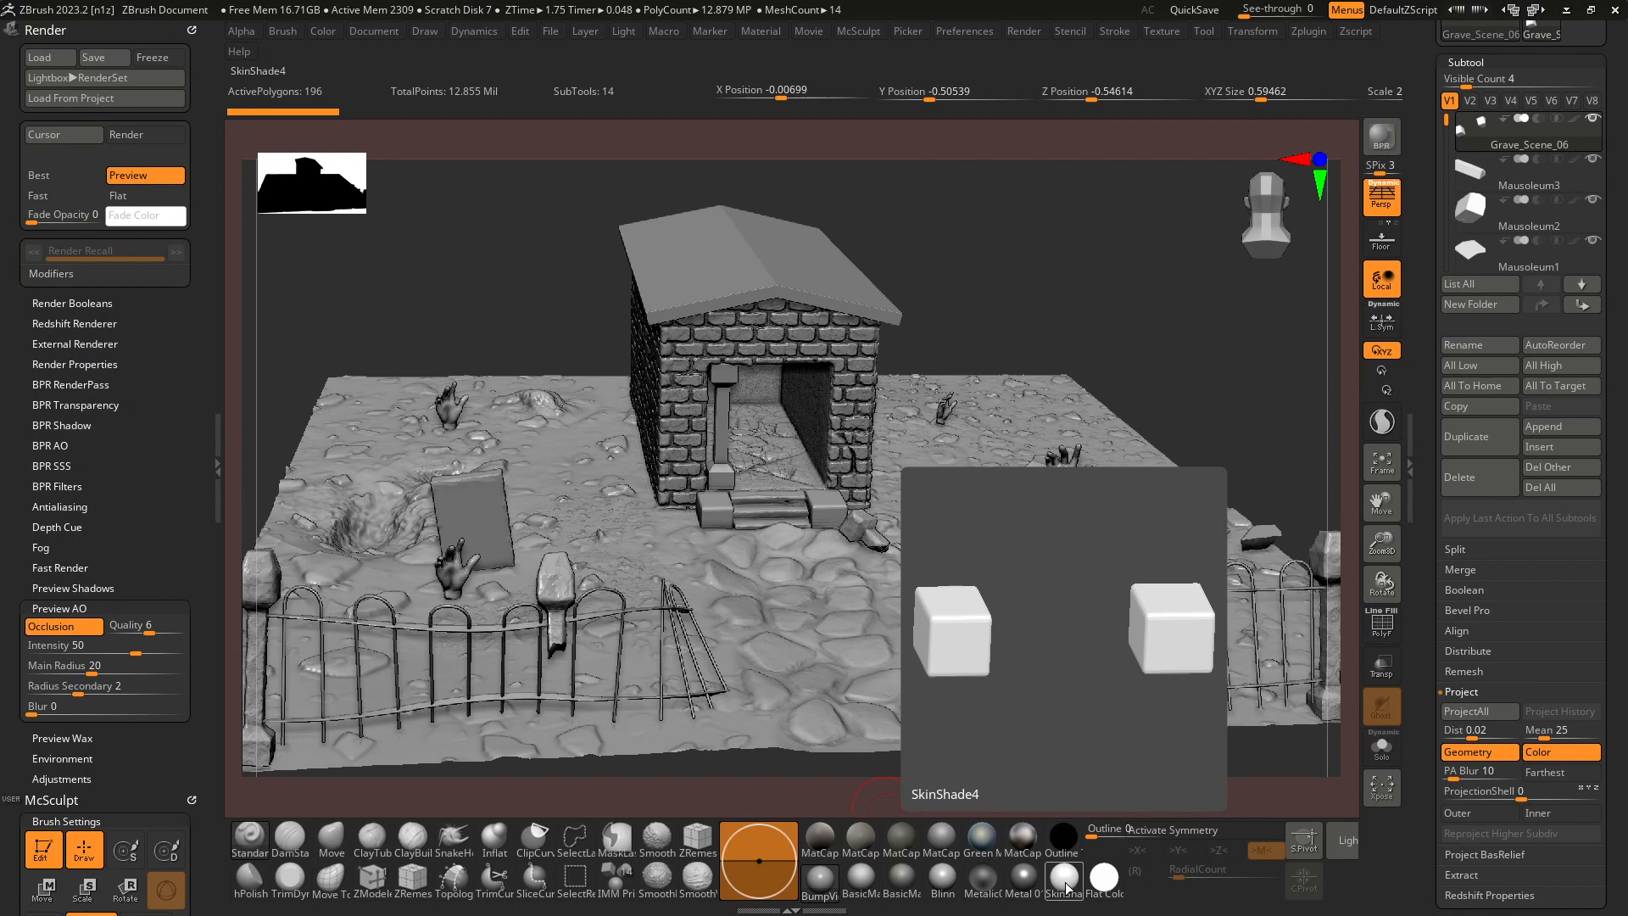
pyautogui.click(1065, 882)
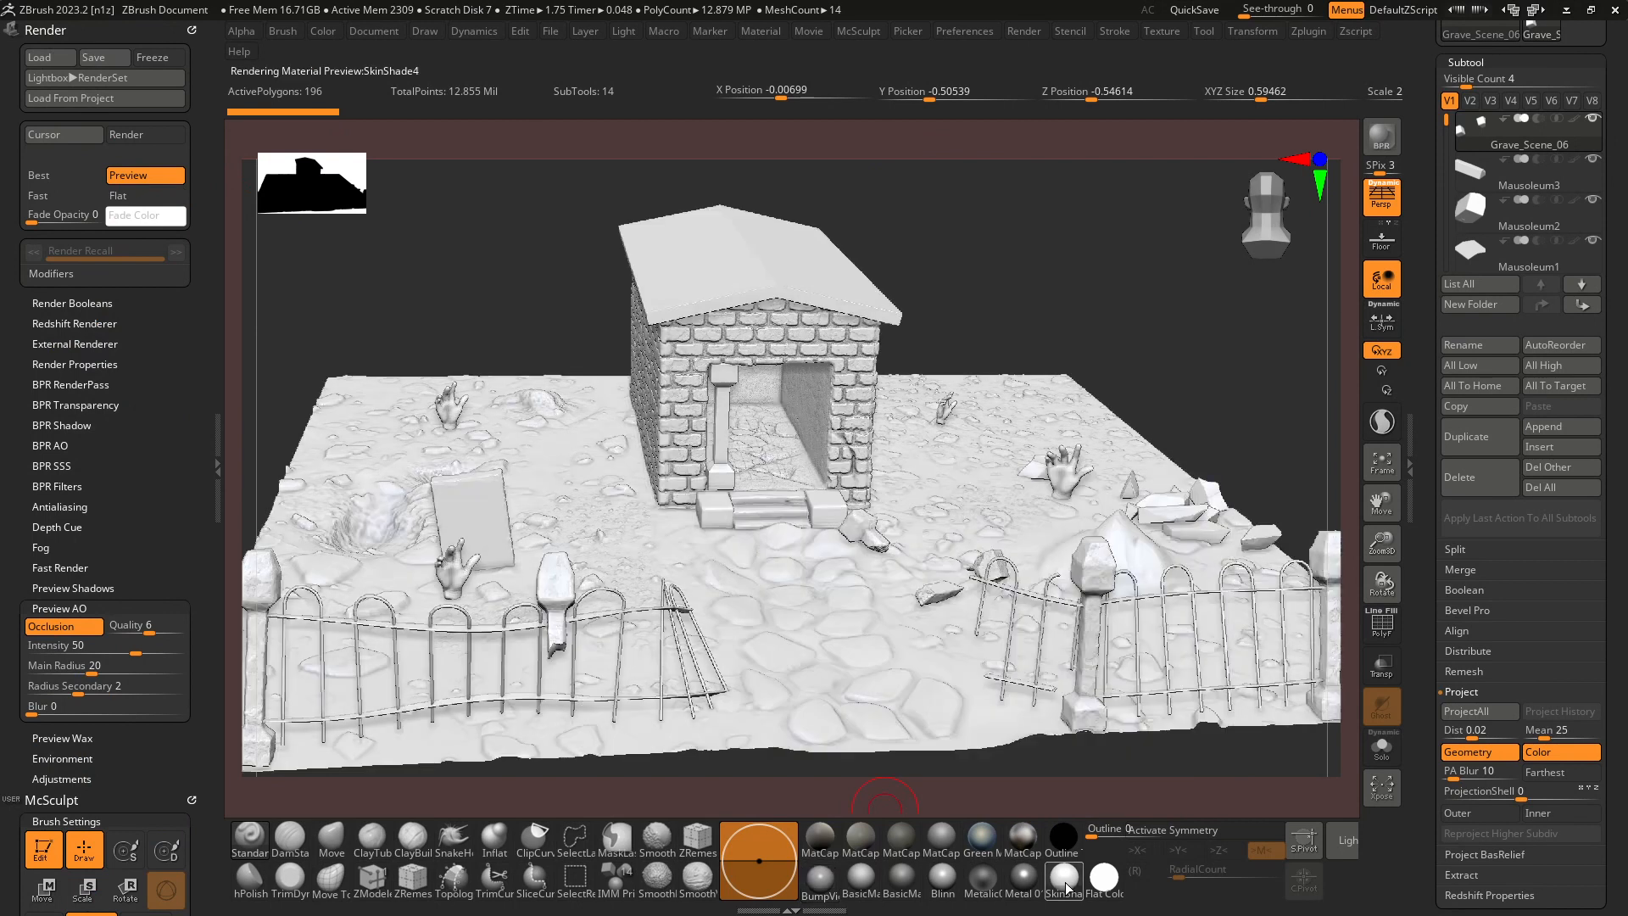
pyautogui.click(64, 626)
pyautogui.click(63, 626)
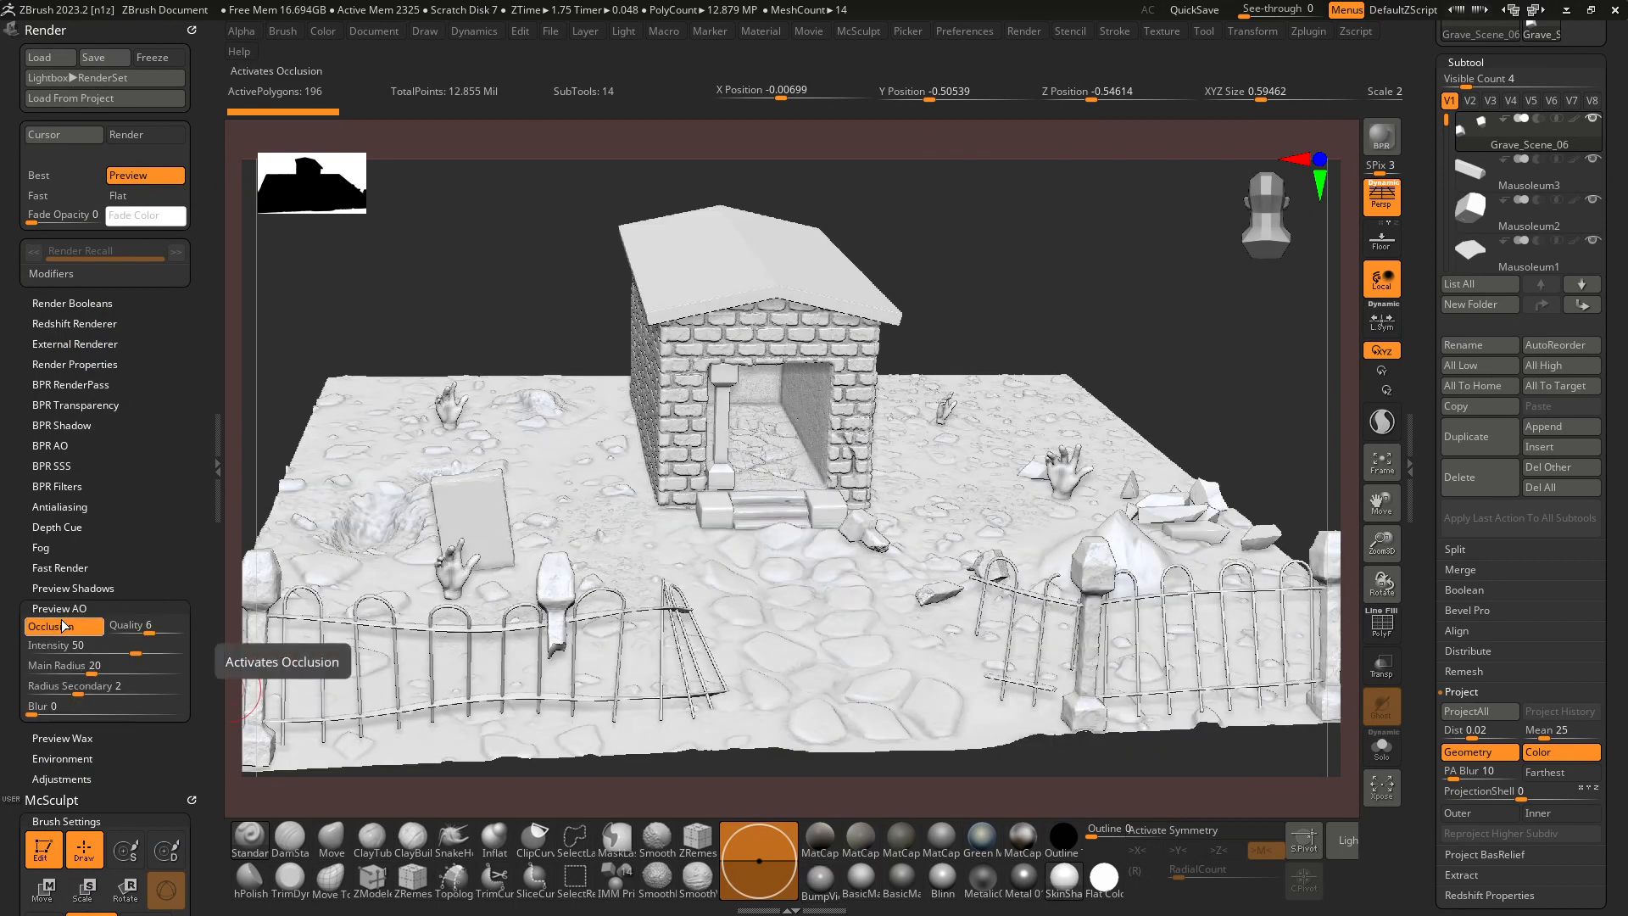
# View CharacterStrip.psd in FastStone Image Viewer, and return to ZBrush to render the graveyard scene with BPR.
pyautogui.hotkey('alt', 'Tab')
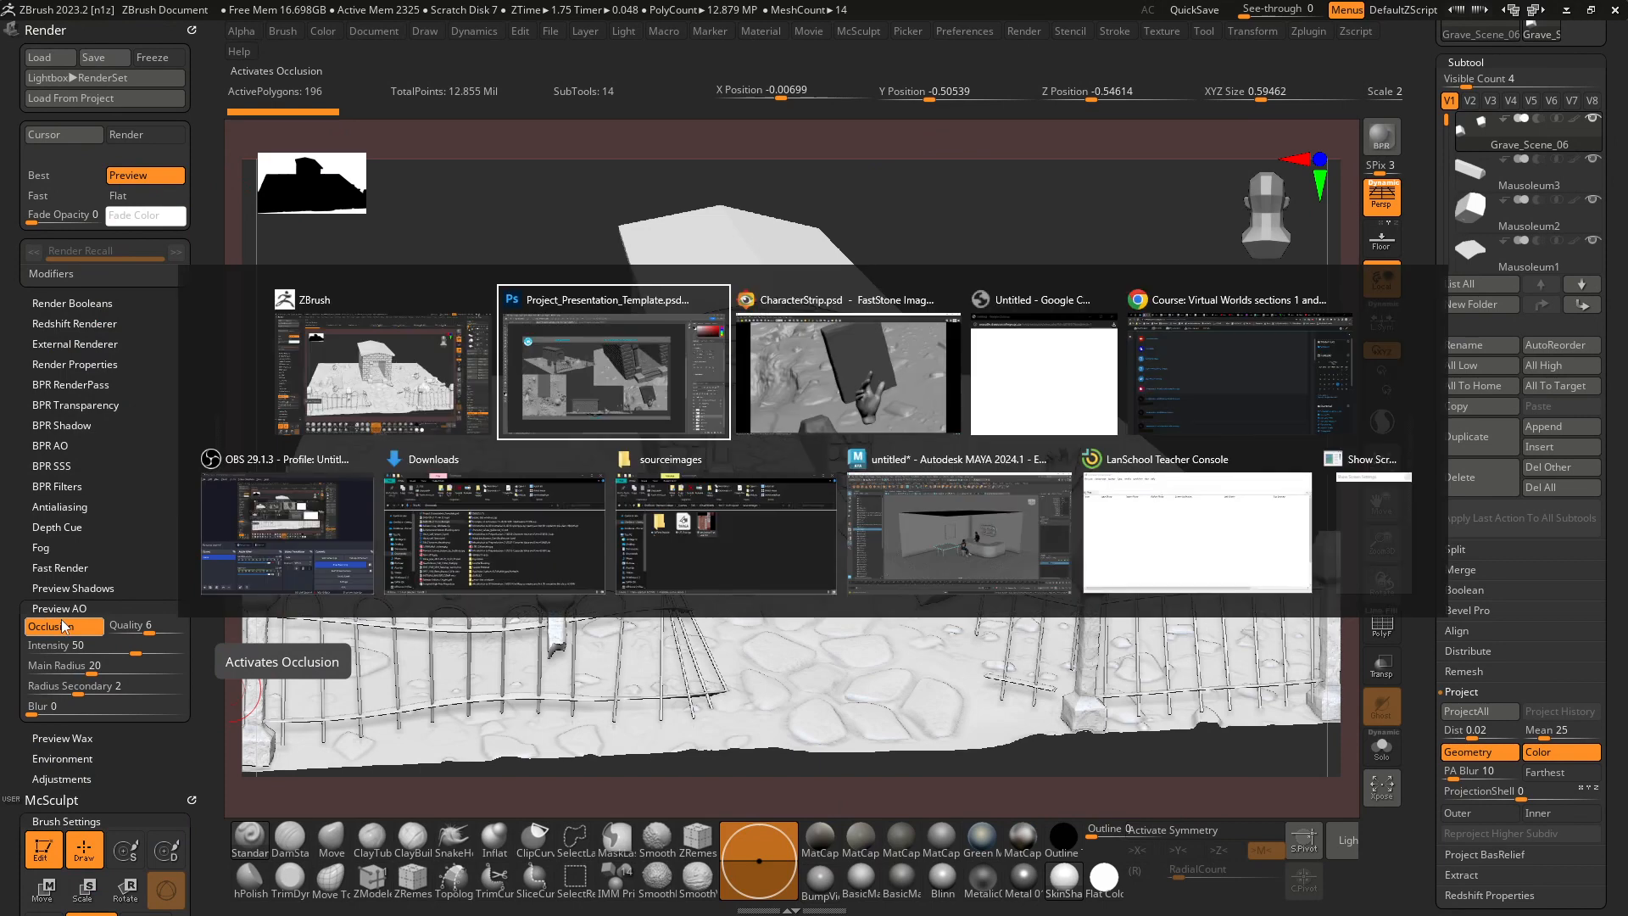
pyautogui.hotkey('alt', 'Tab')
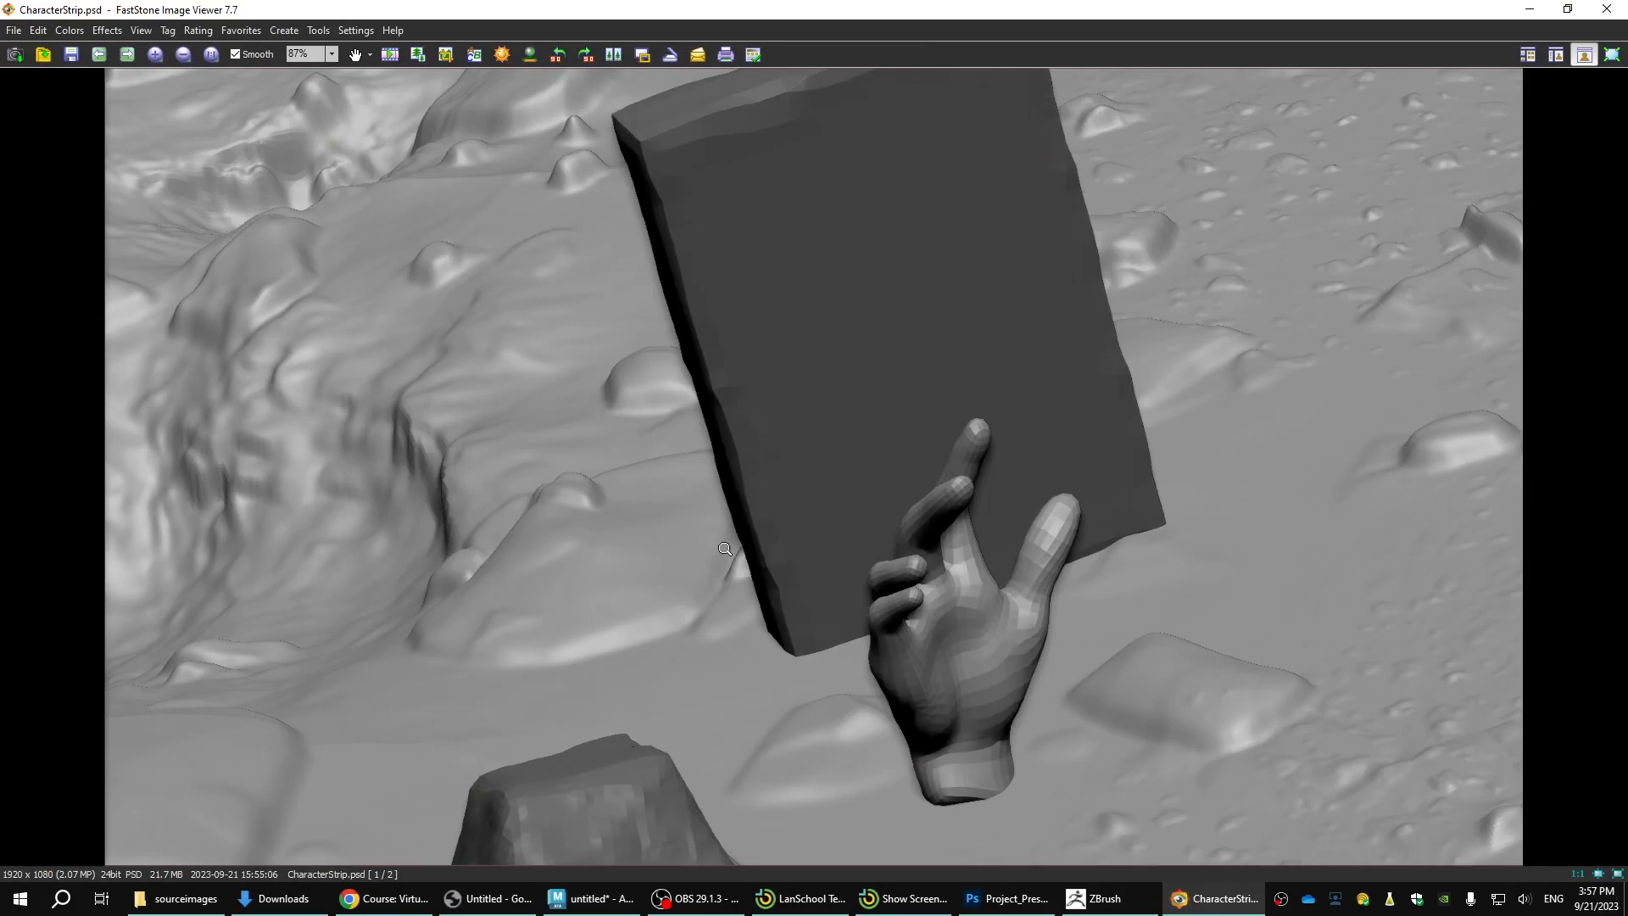
pyautogui.hotkey('alt', 'Tab')
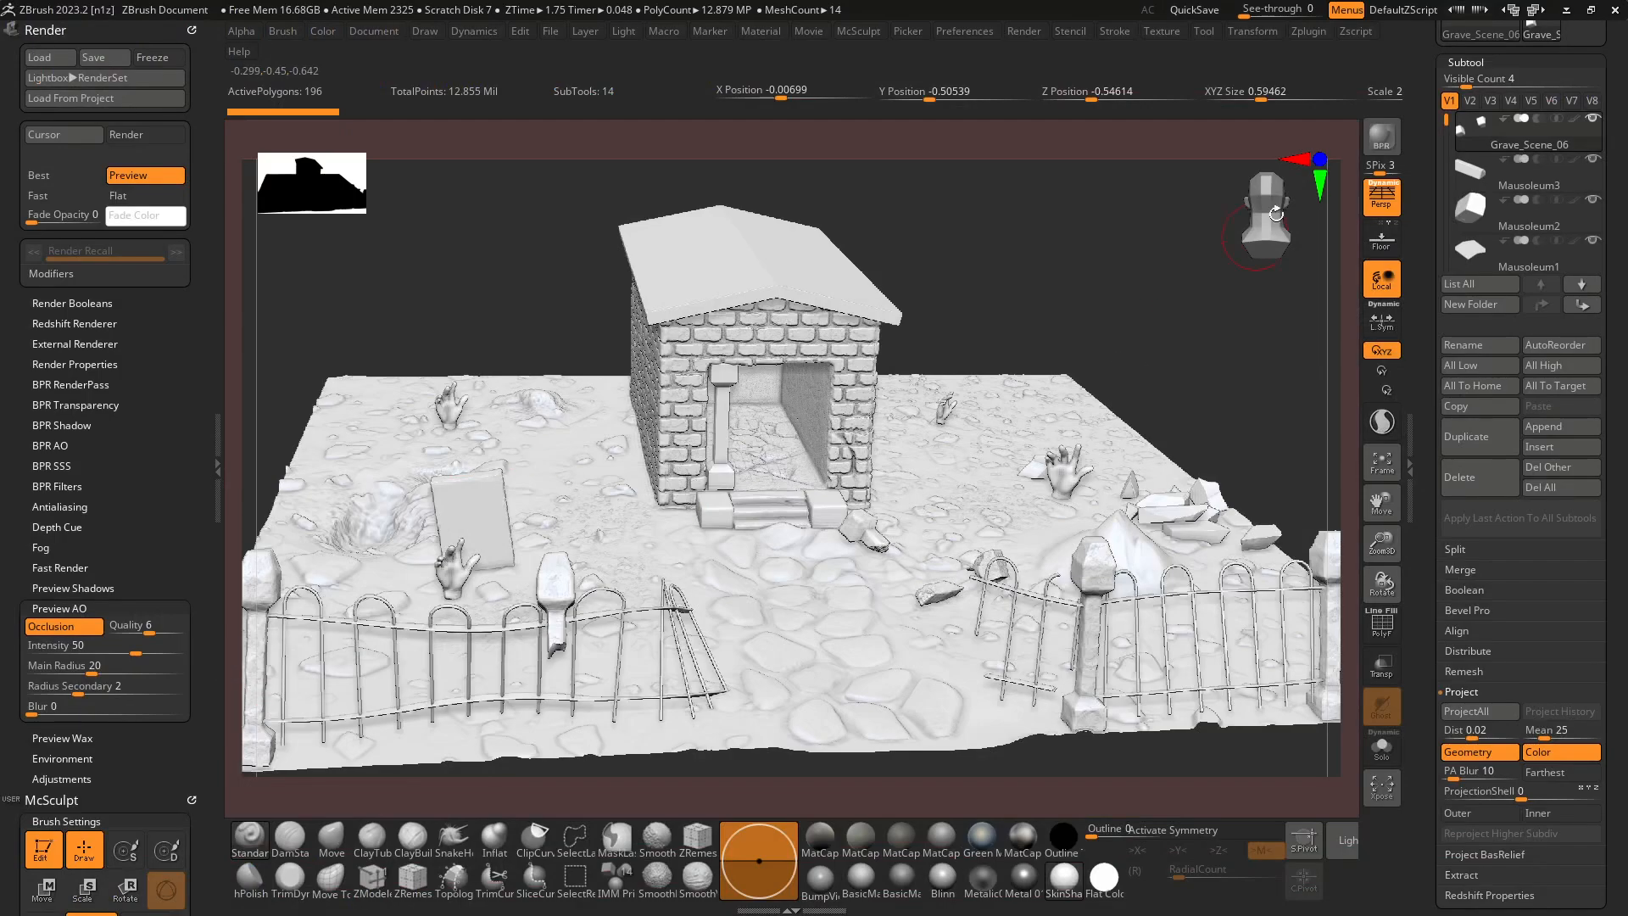
pyautogui.click(1380, 140)
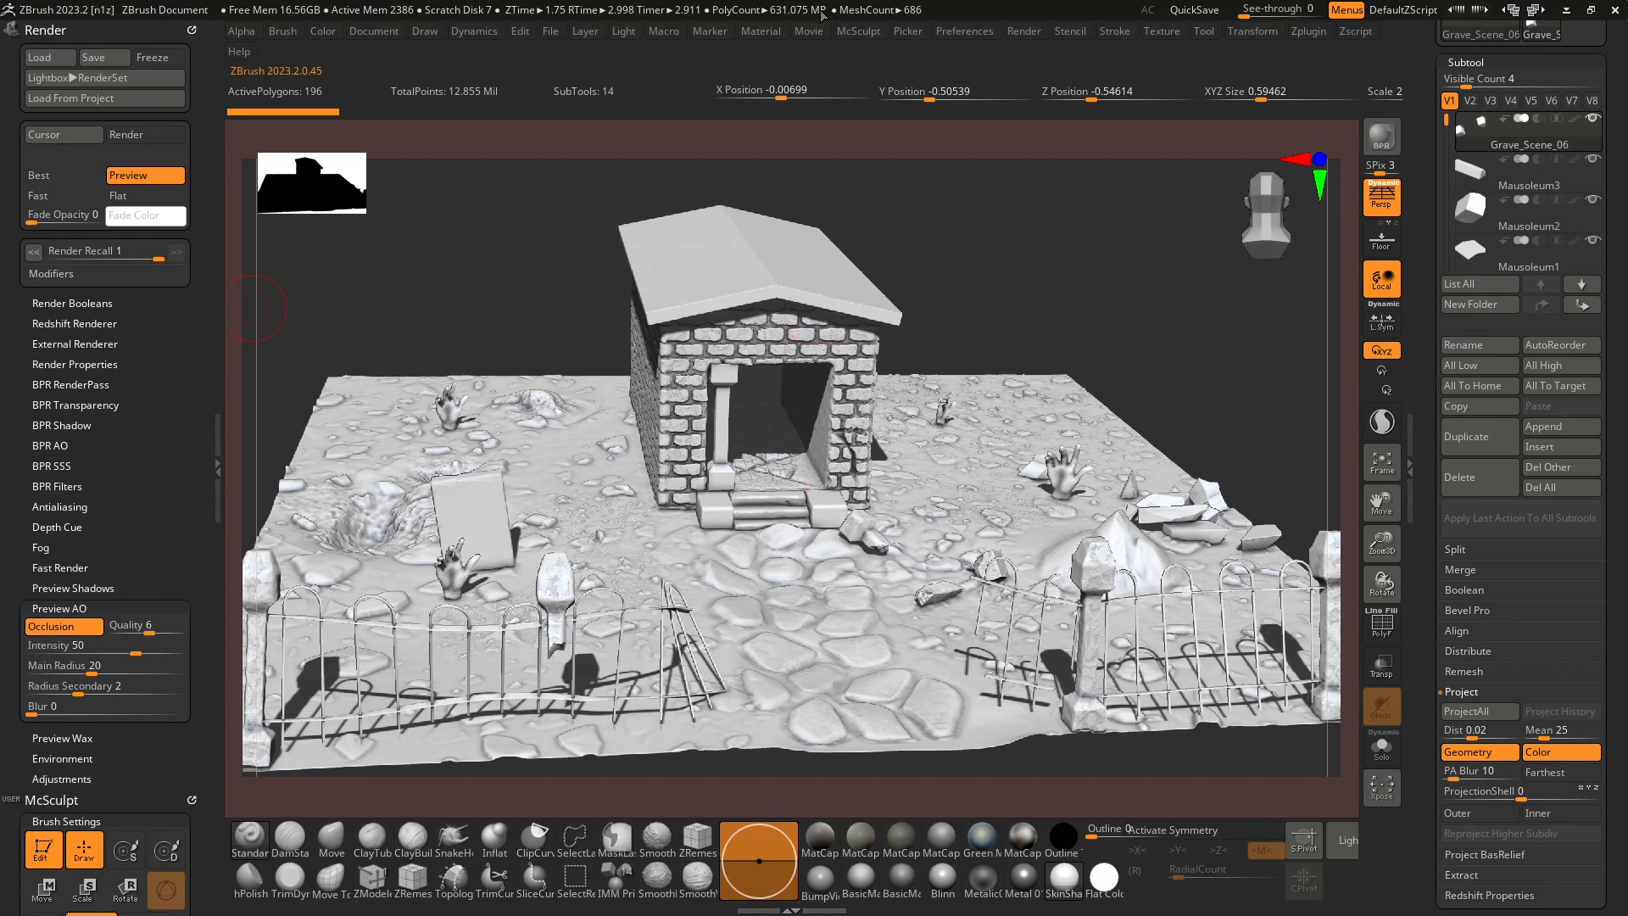
# Turn off Shadows in the Render Properties and render the graveyard scene again with BPR.
pyautogui.click(1025, 32)
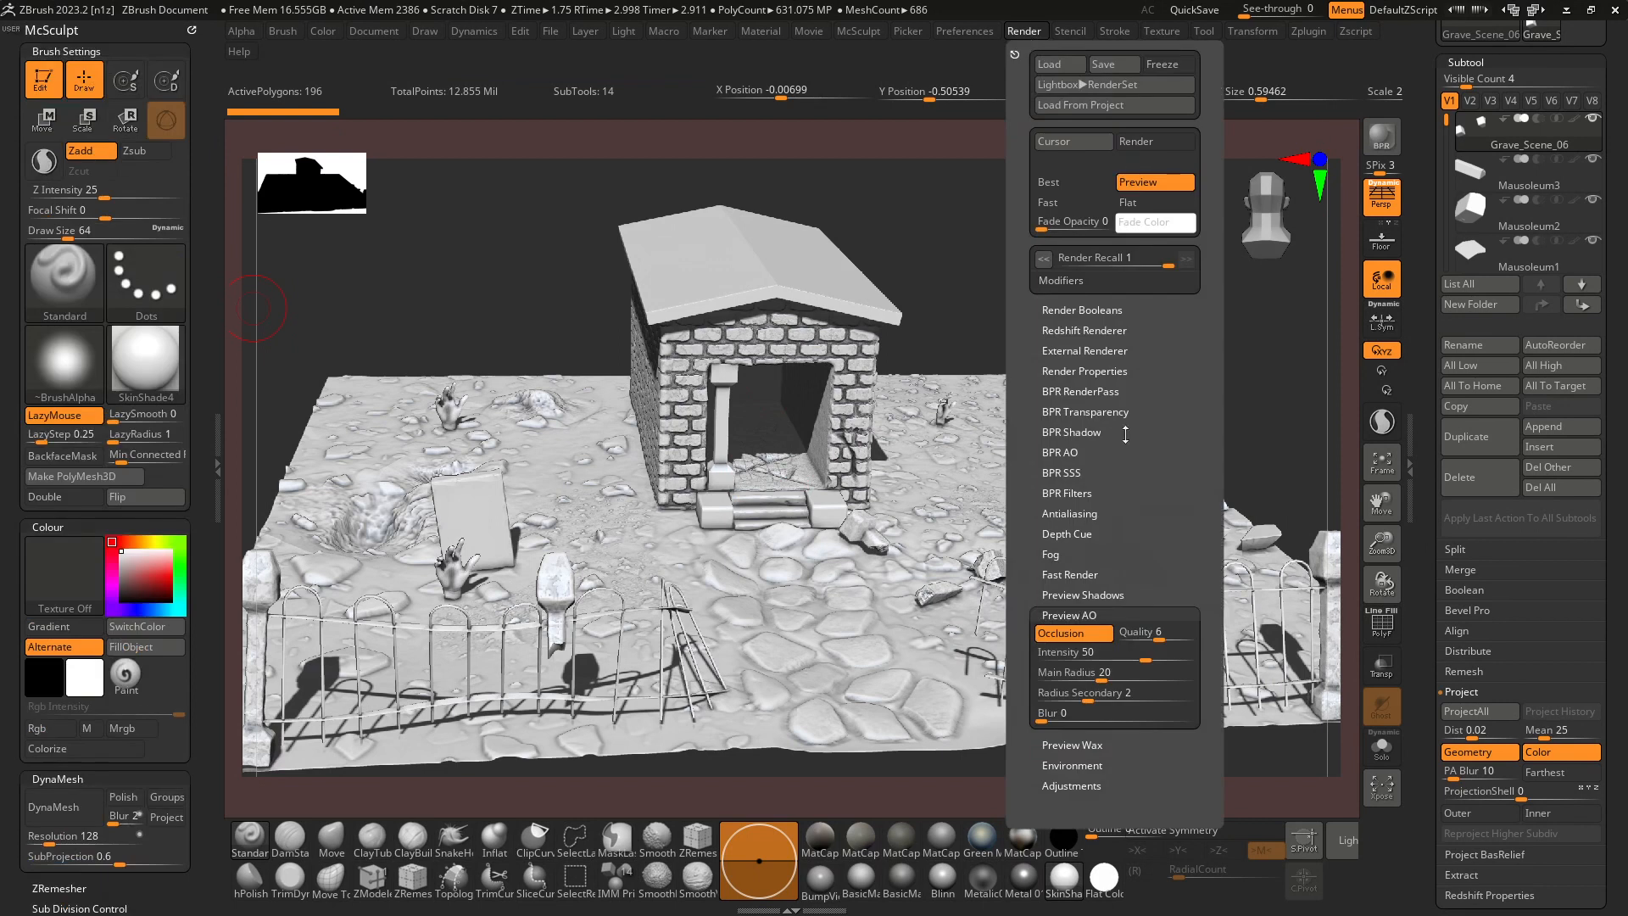
pyautogui.click(1099, 613)
pyautogui.click(1101, 432)
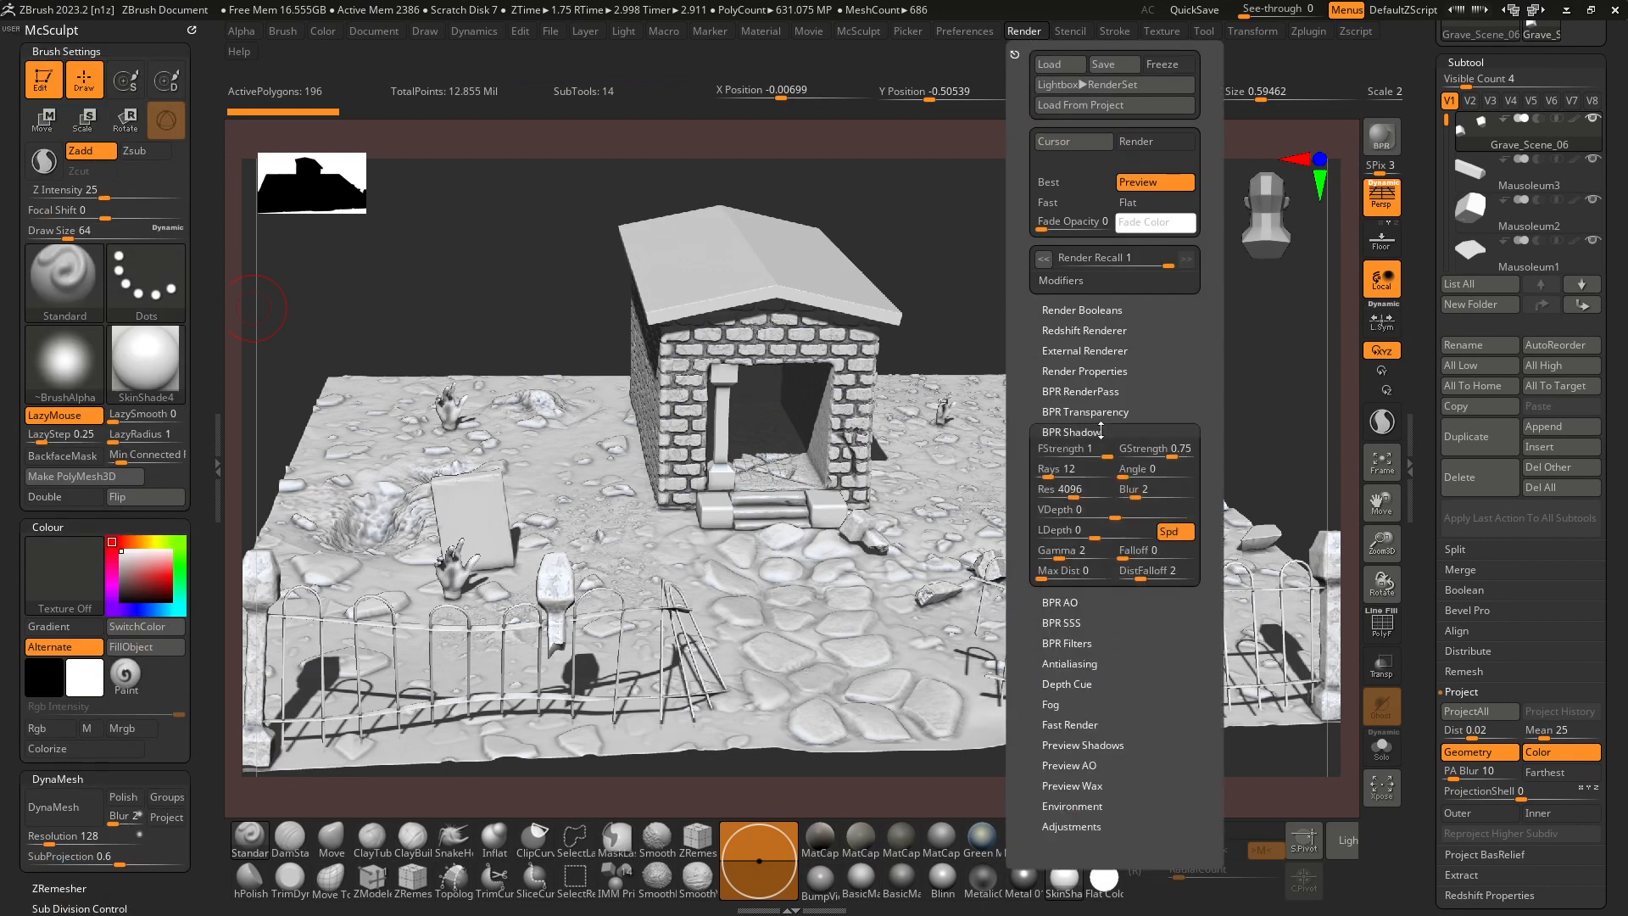
pyautogui.click(1101, 371)
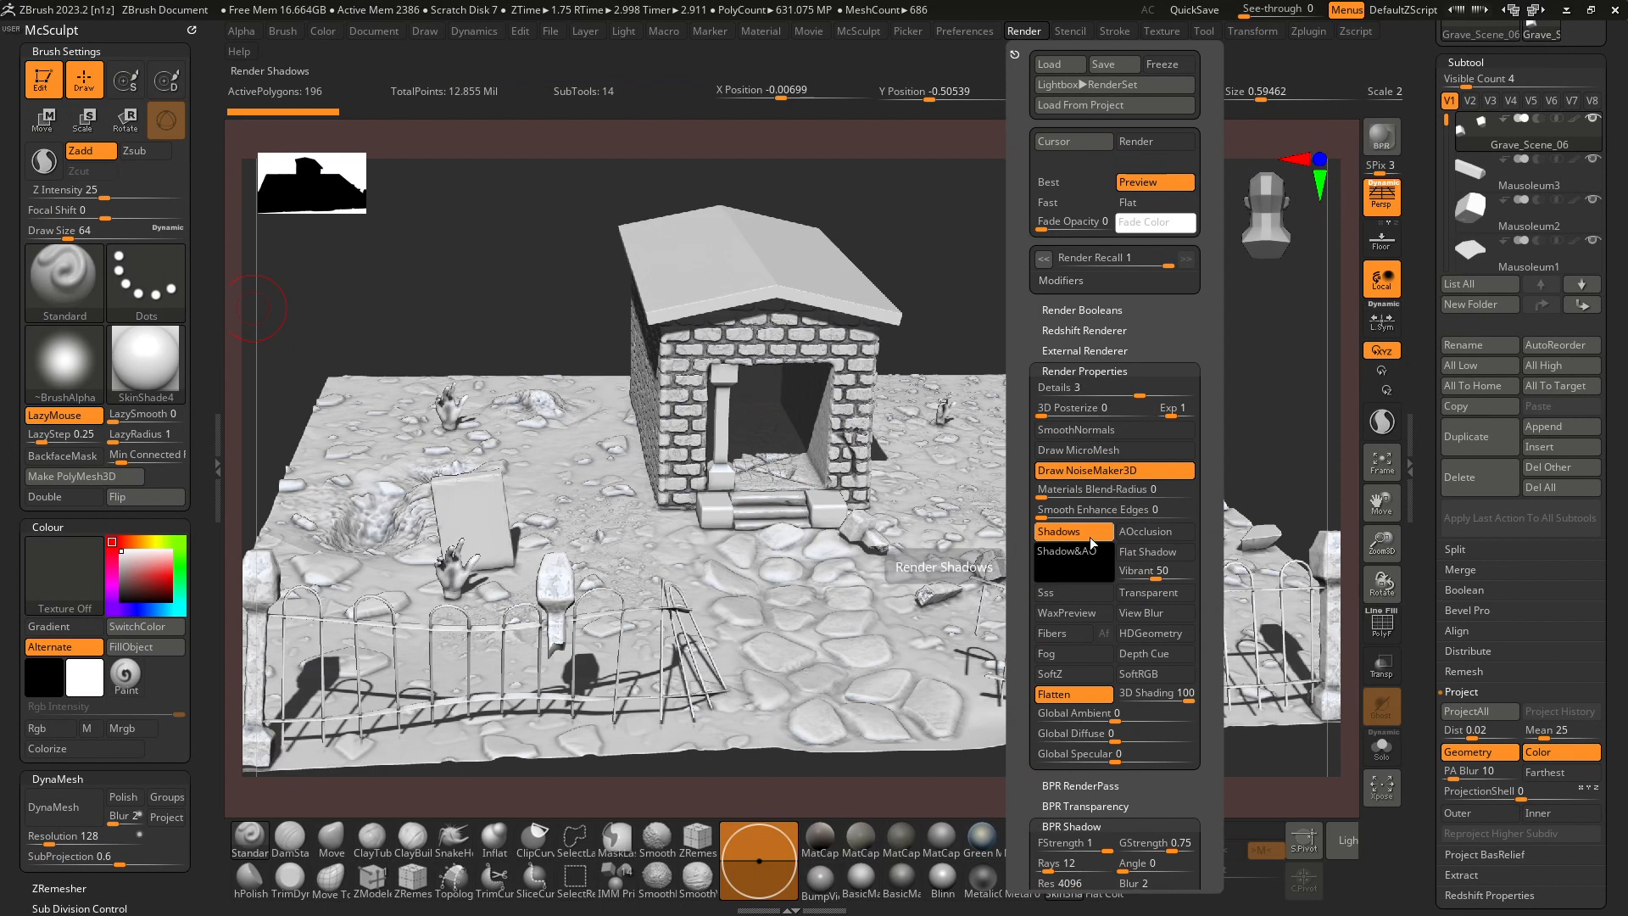
pyautogui.click(1069, 532)
pyautogui.click(1014, 54)
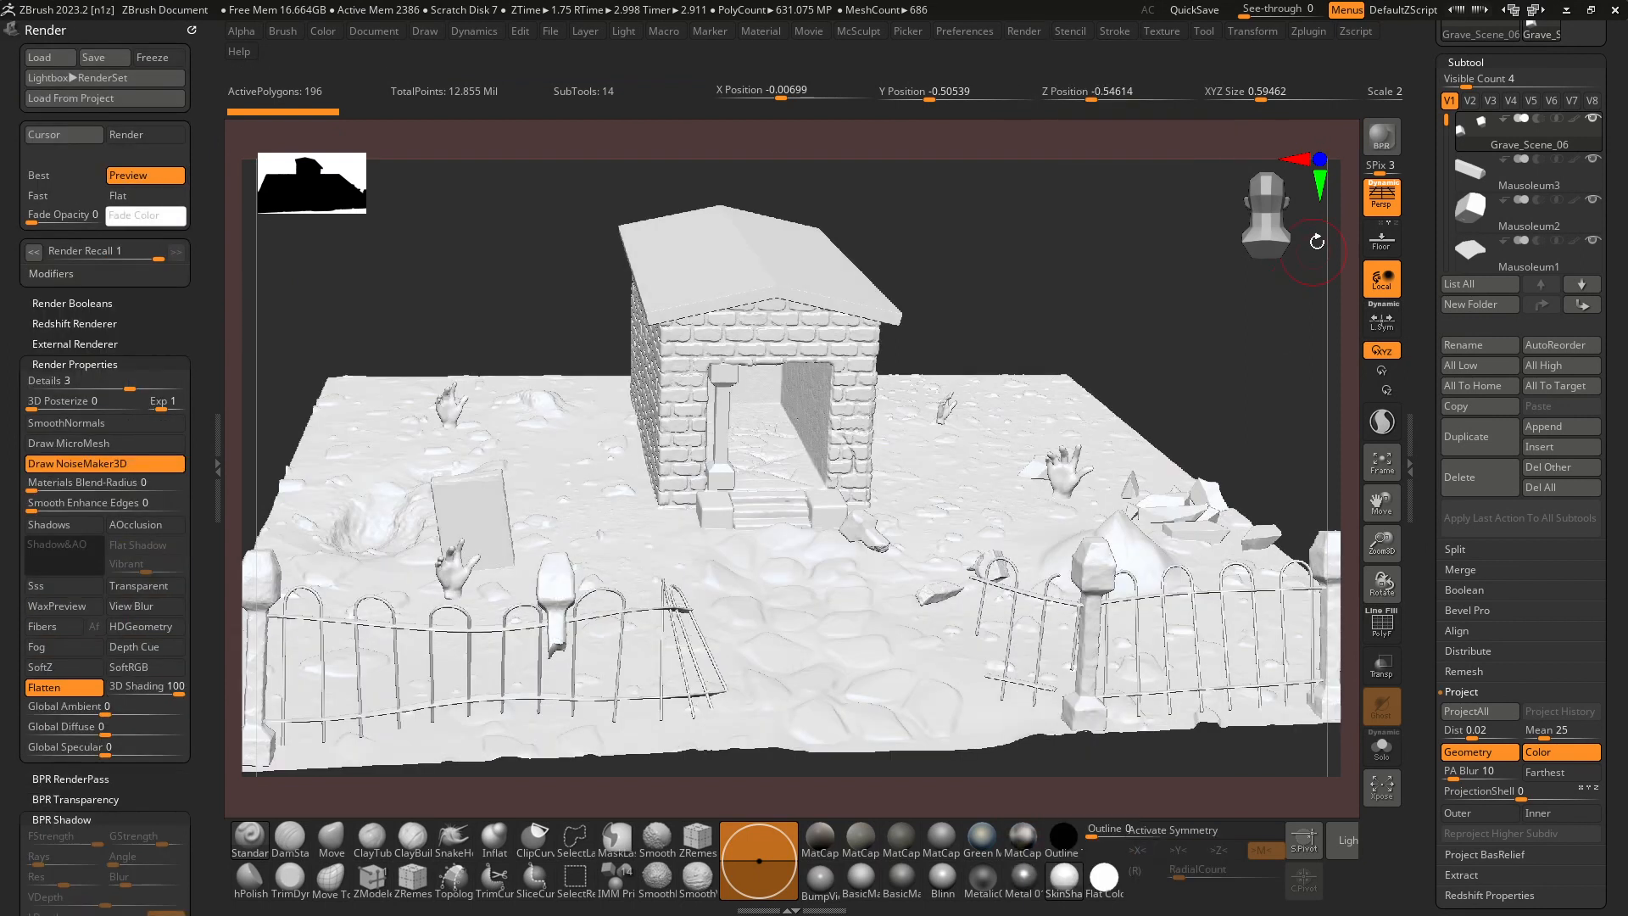
pyautogui.click(1380, 140)
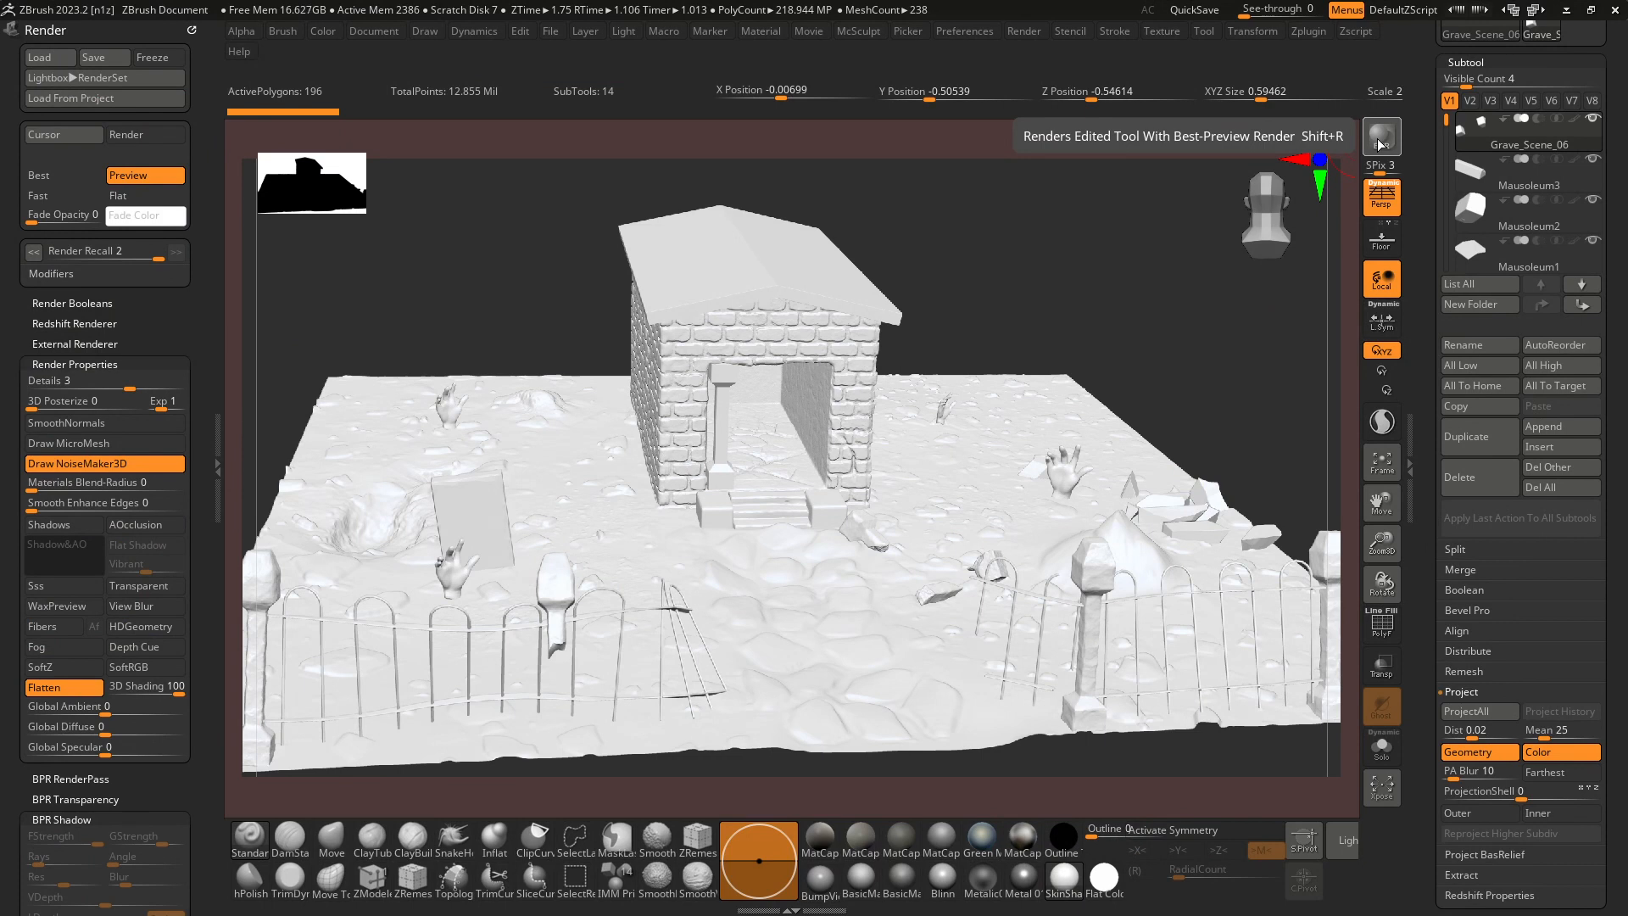
# Export the shadowless render as a JPEG to the images folder, overwriting TopView.jpg at the offered size and quality.
pyautogui.click(370, 33)
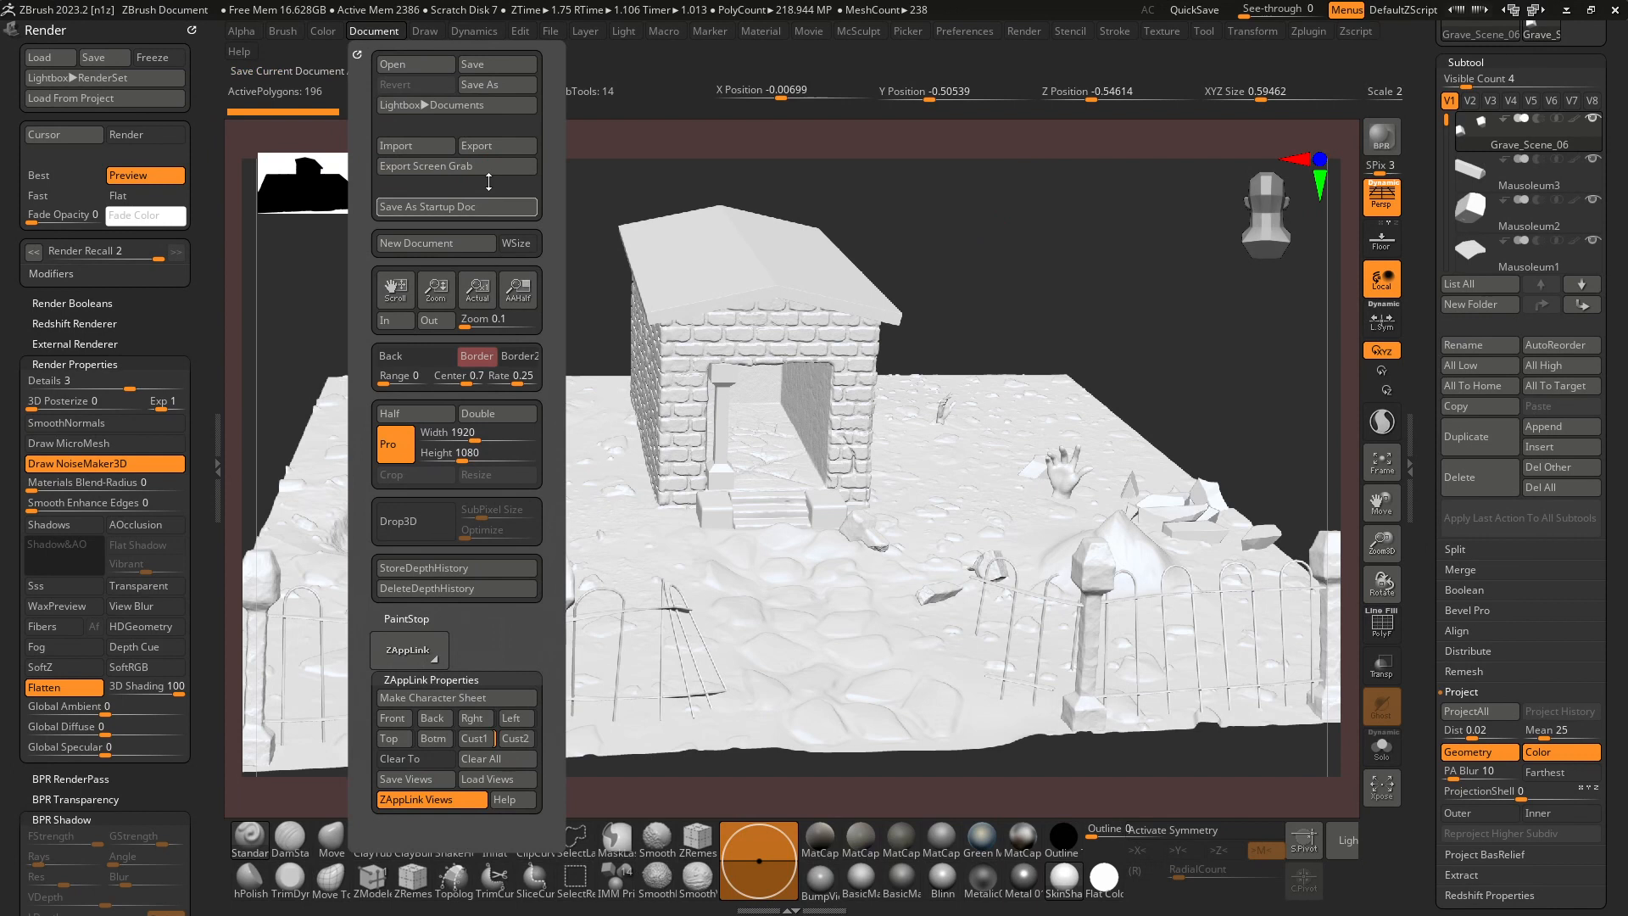
pyautogui.click(490, 147)
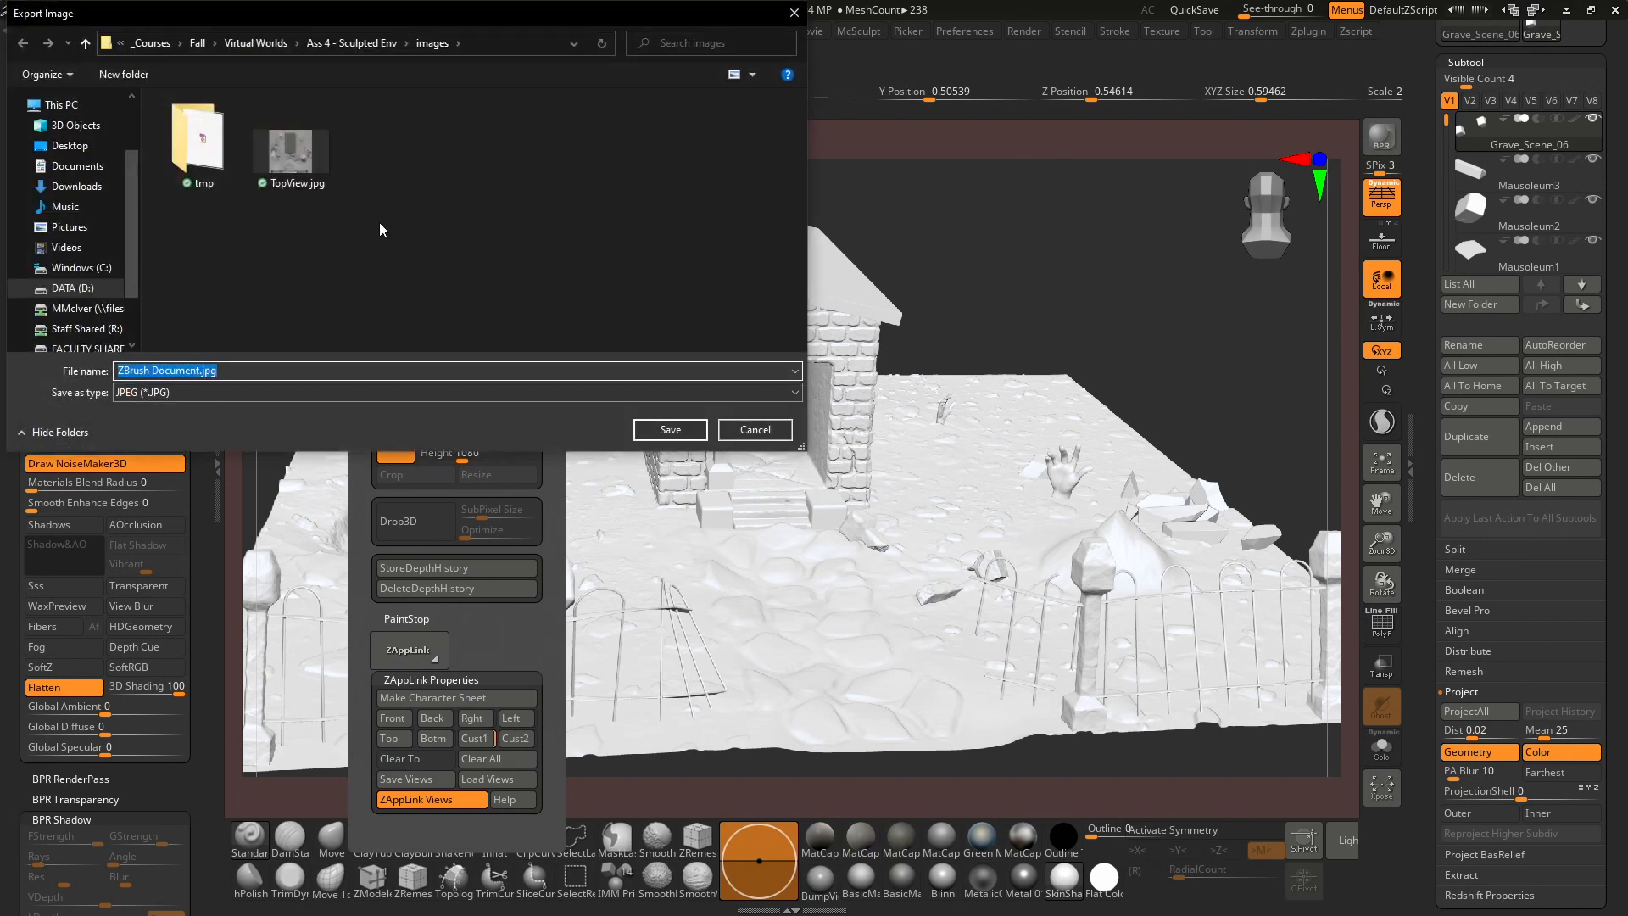
pyautogui.click(295, 153)
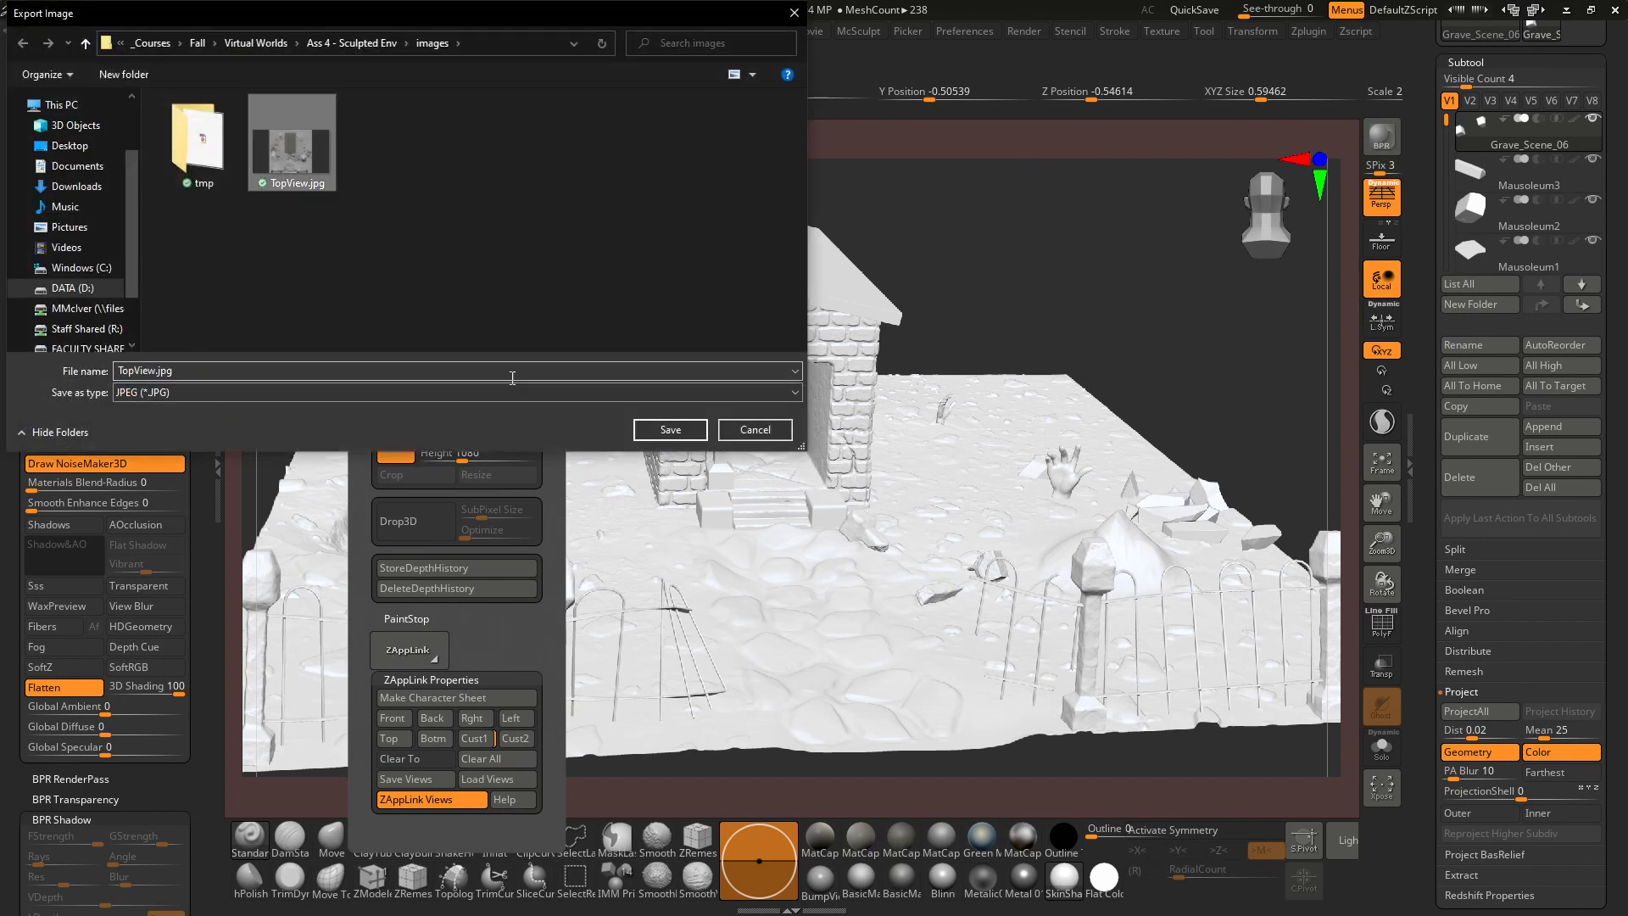
pyautogui.click(674, 429)
pyautogui.click(854, 450)
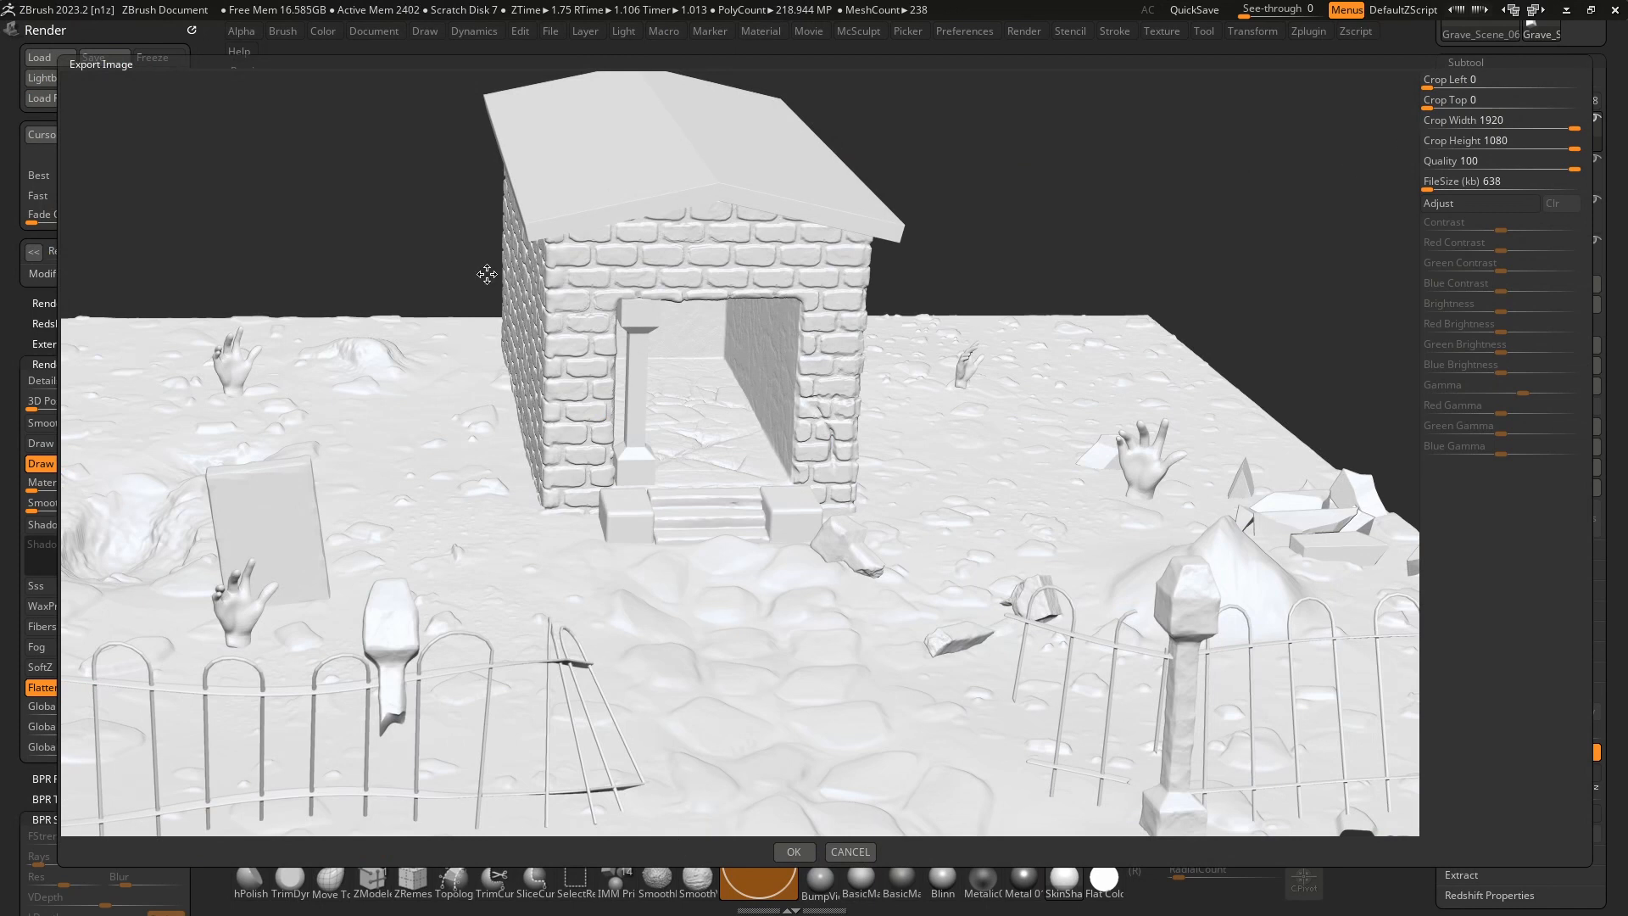
pyautogui.click(795, 855)
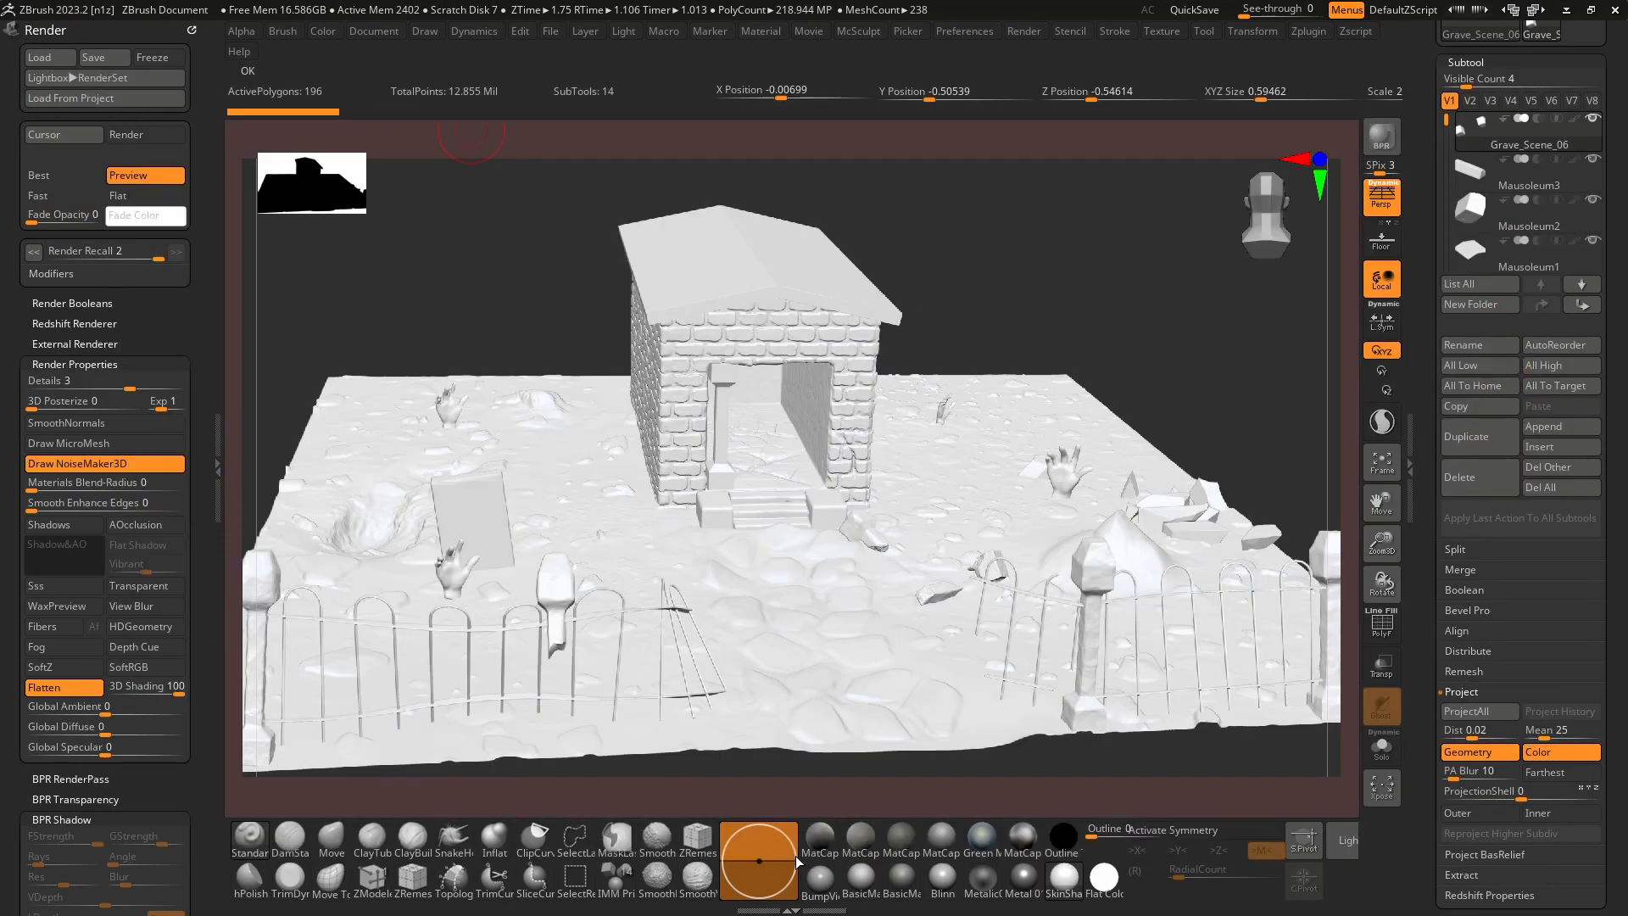
# Apply the Blinn material to the scene and render it with BPR.
pyautogui.click(943, 881)
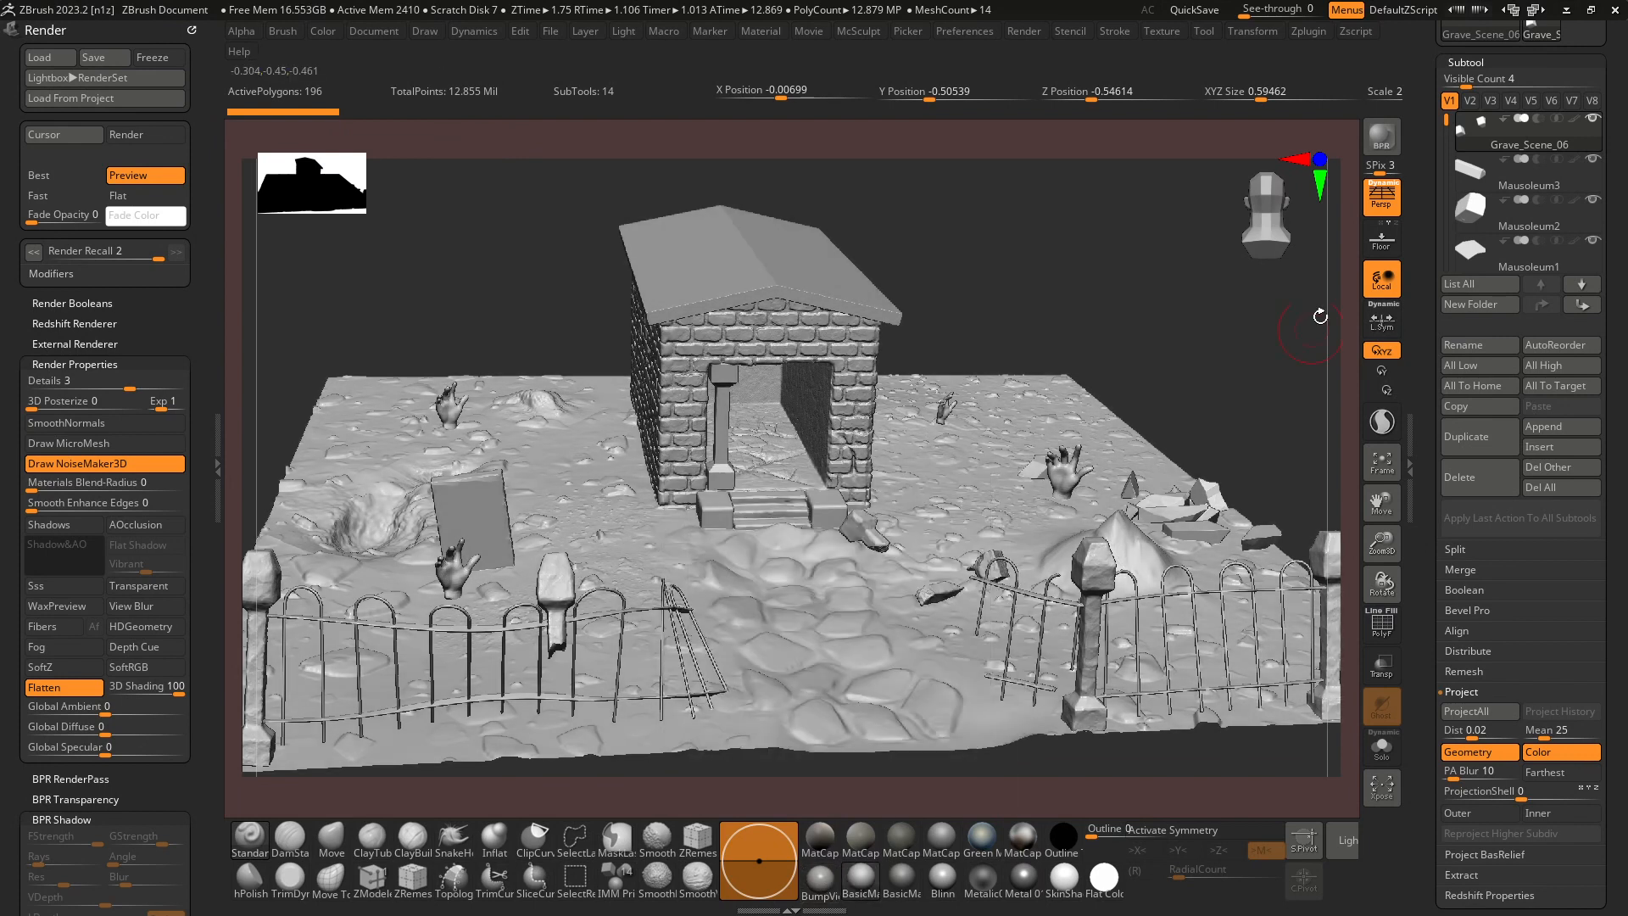
pyautogui.click(1397, 136)
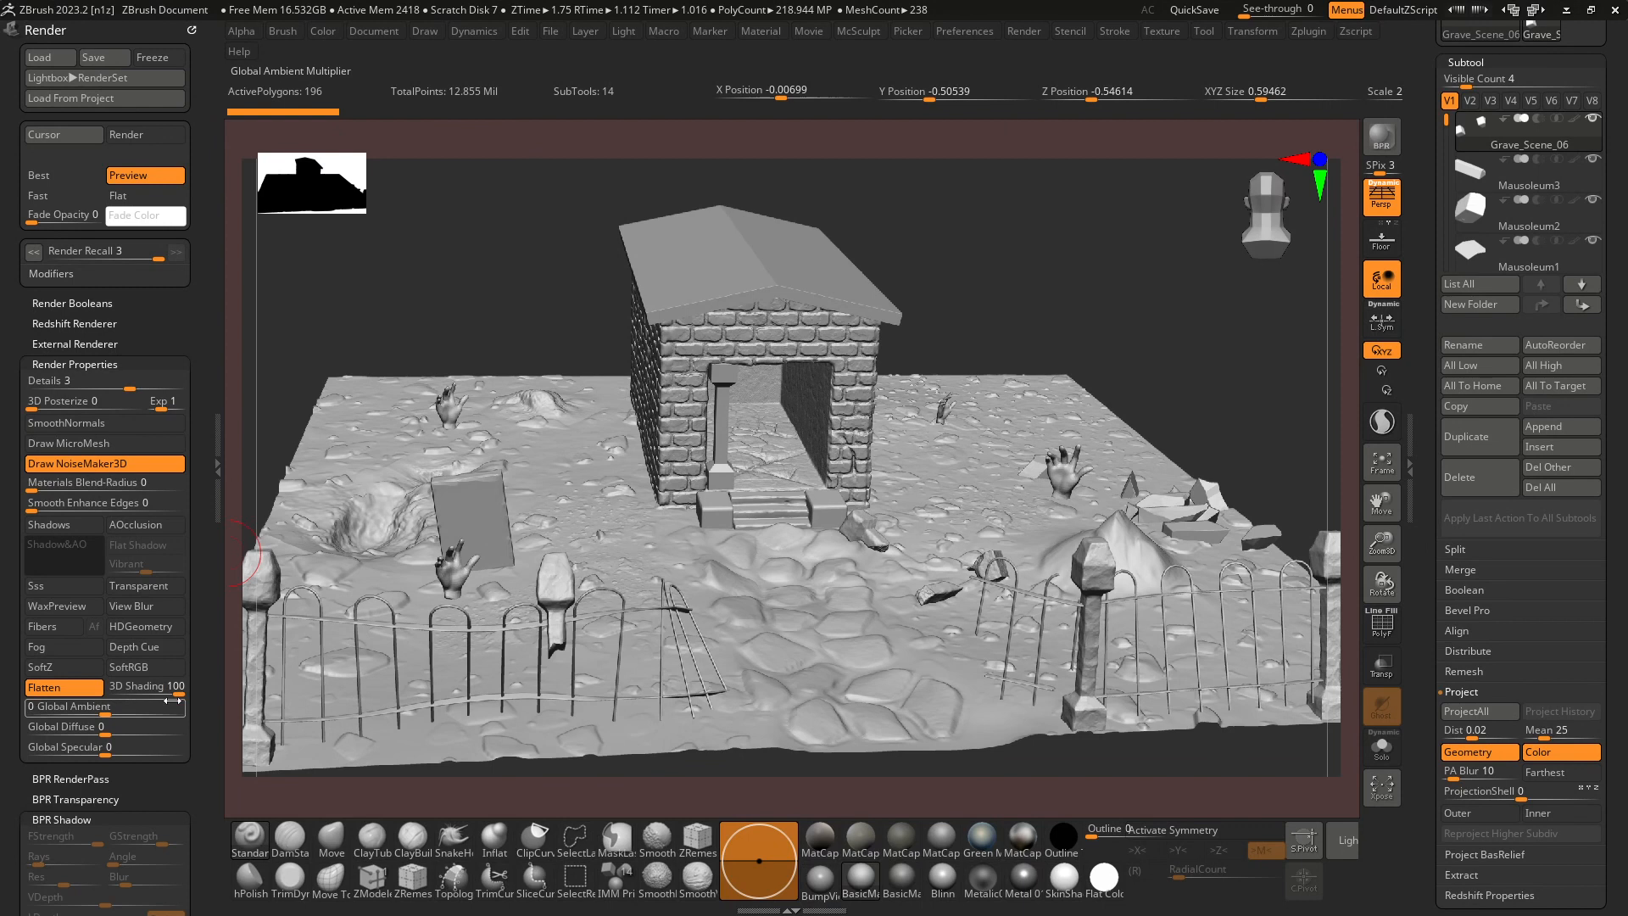
# Set the Preview AO Intensity to 98 and the Main Radius to 31, and check the shading on the scene.
pyautogui.scroll(-5, 121, 681)
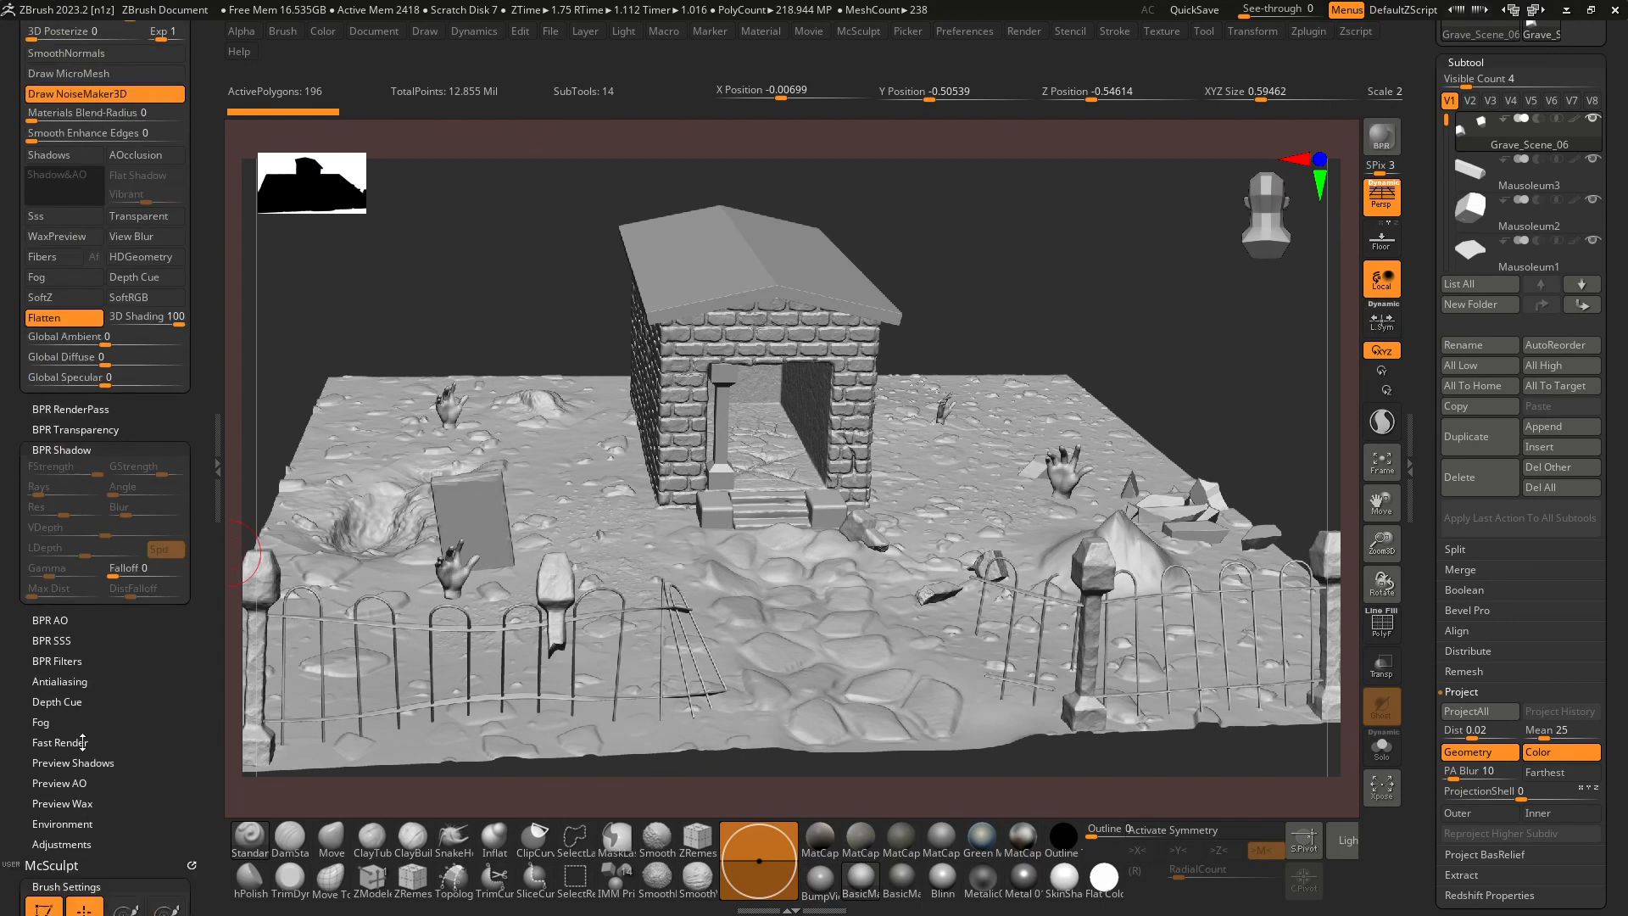
pyautogui.scroll(-1, 82, 742)
pyautogui.click(70, 688)
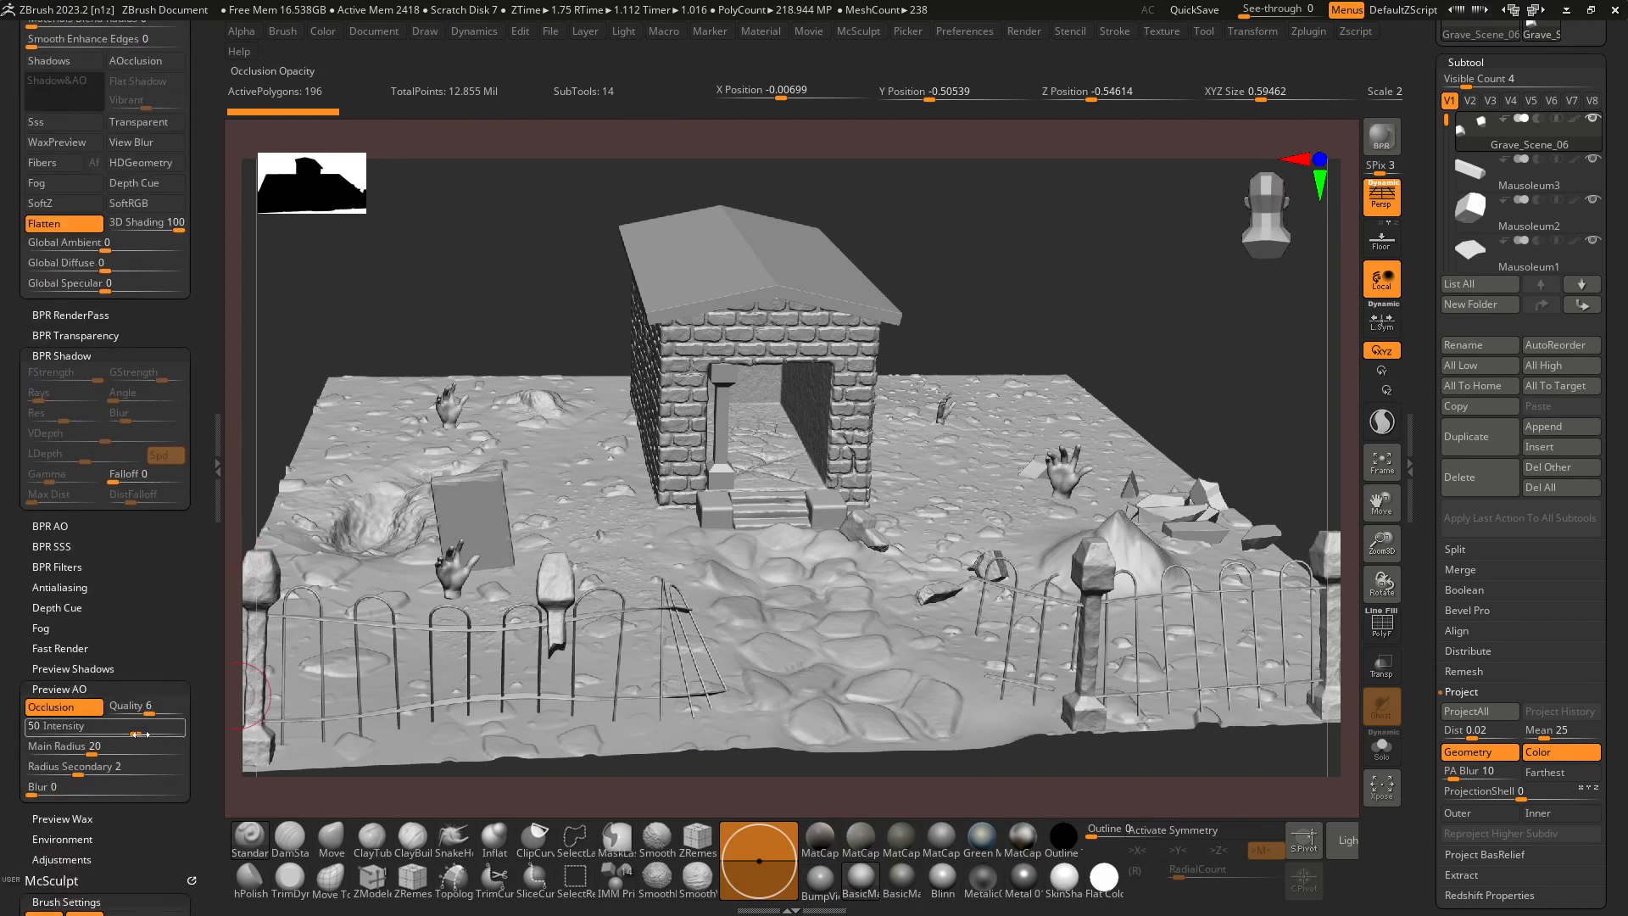
pyautogui.moveTo(140, 735); pyautogui.dragTo(108, 748)
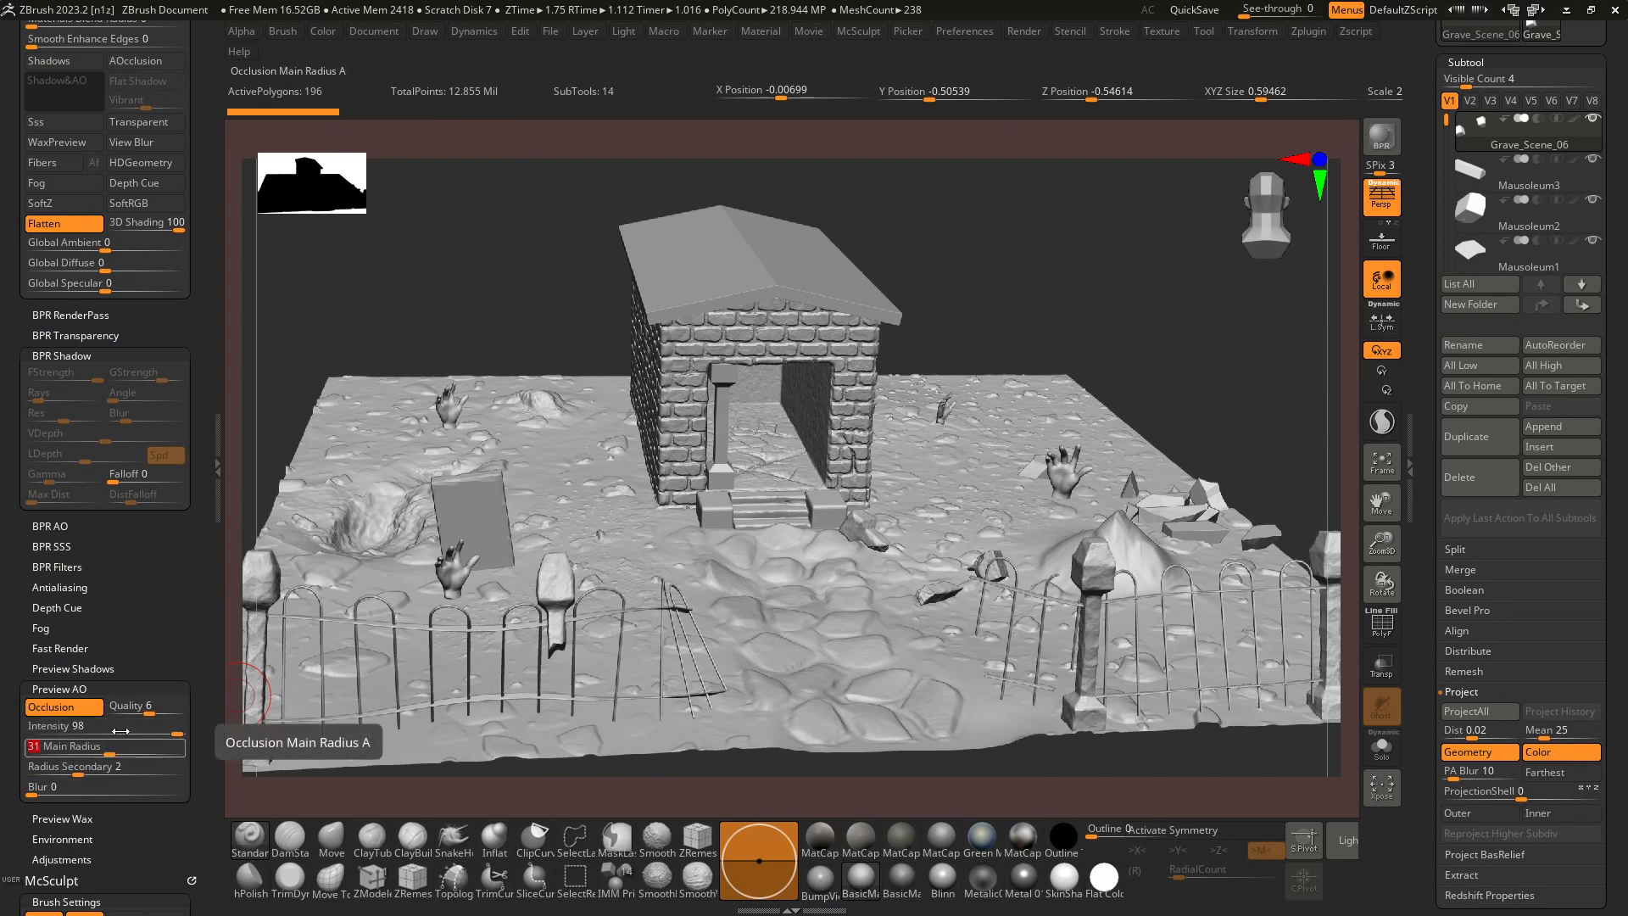
pyautogui.moveTo(458, 277); pyautogui.dragTo(424, 290)
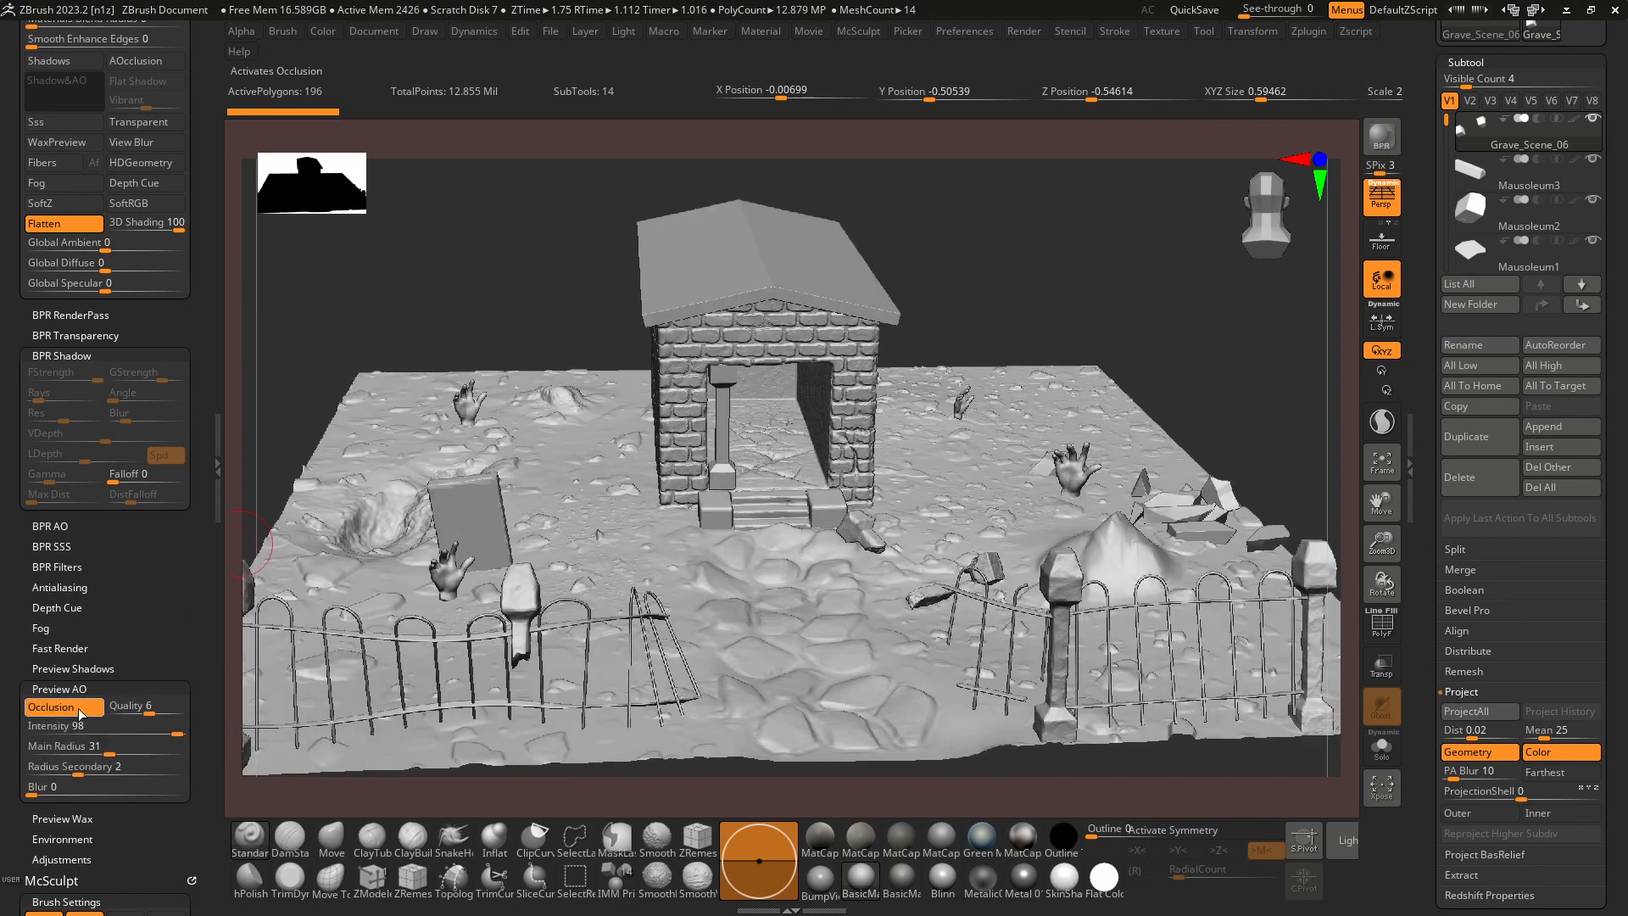
# Apply BumpViewerMaterial to the scene and render it with BPR.
pyautogui.click(829, 884)
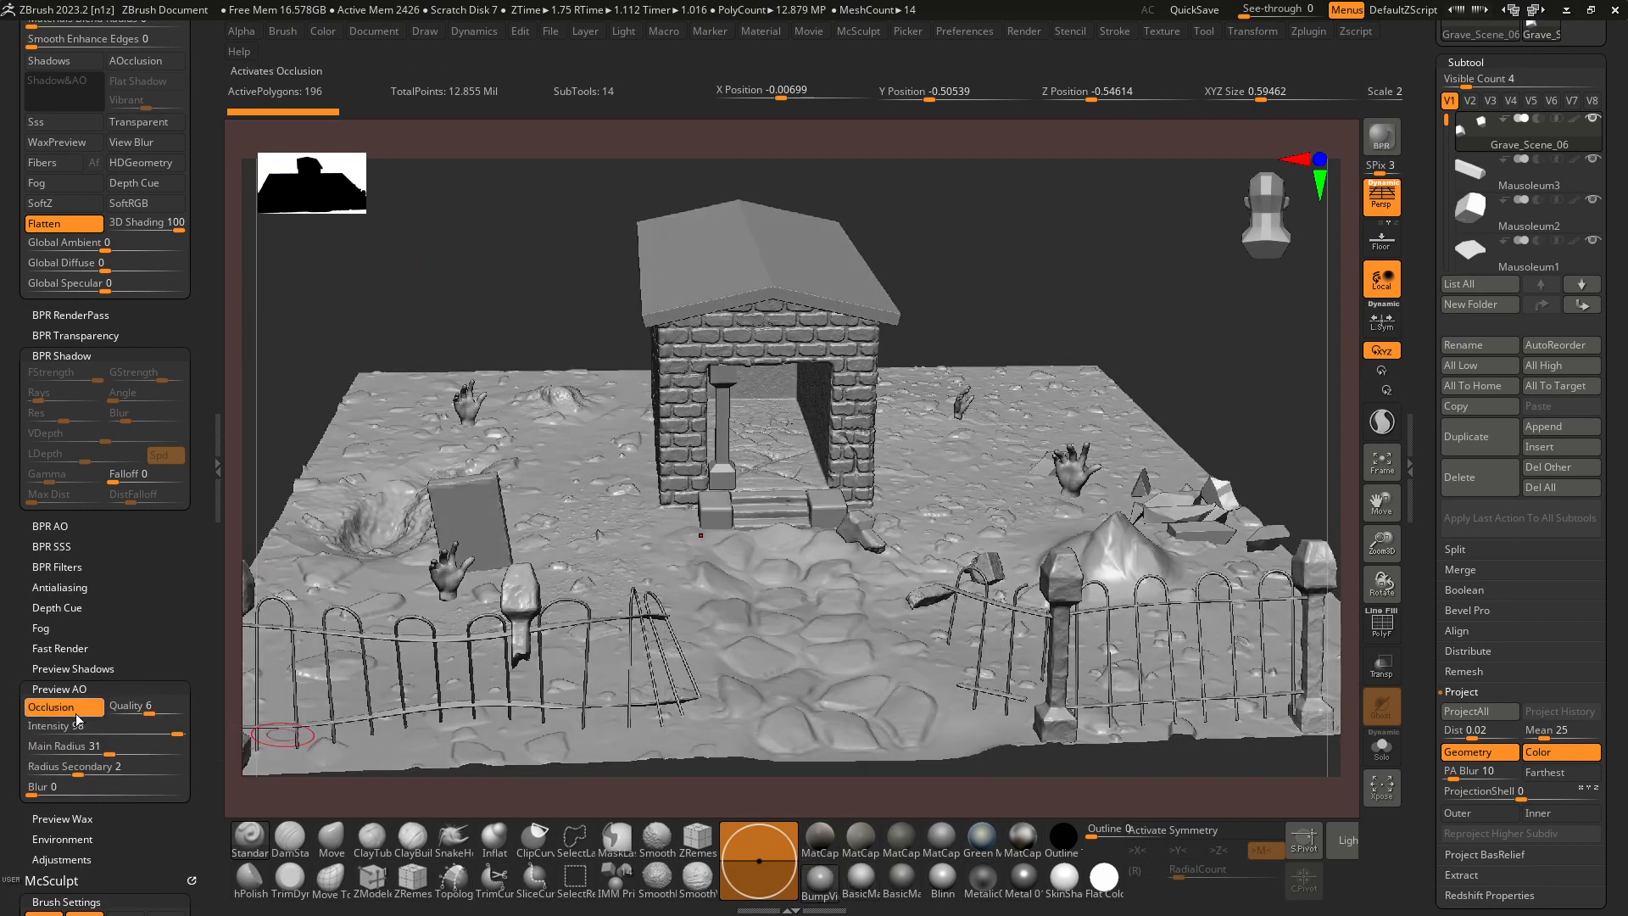
pyautogui.scroll(5, 184, 304)
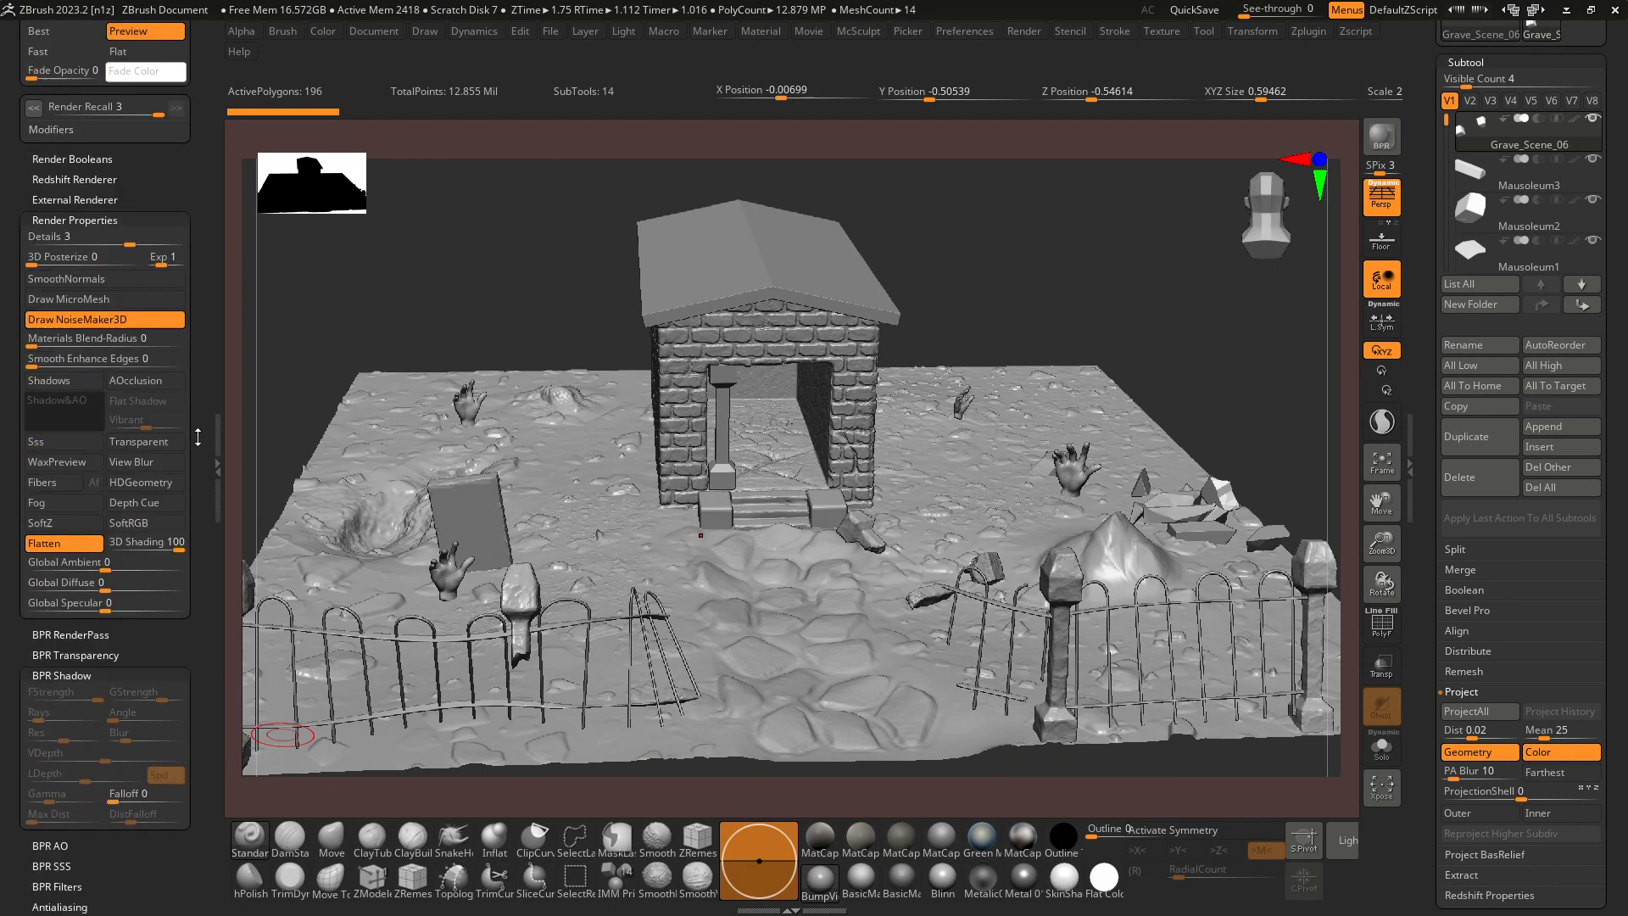
pyautogui.click(1384, 137)
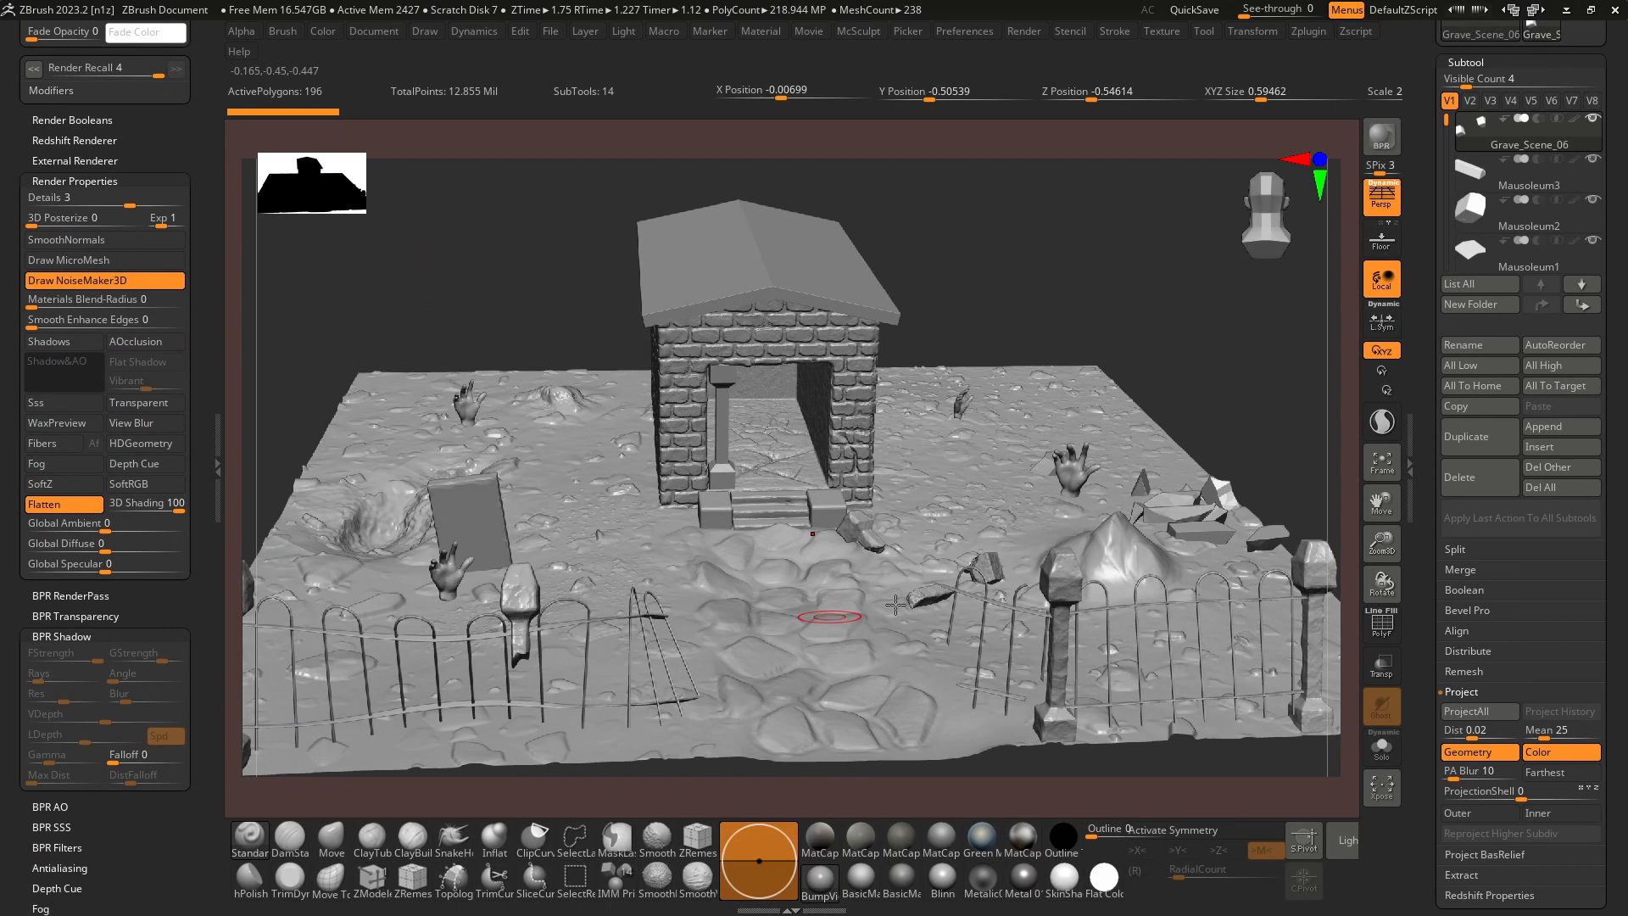
# Export the new render to the images folder as ZBrush Document.jpg in JPEG format, keeping the offered crop and quality.
pyautogui.click(377, 32)
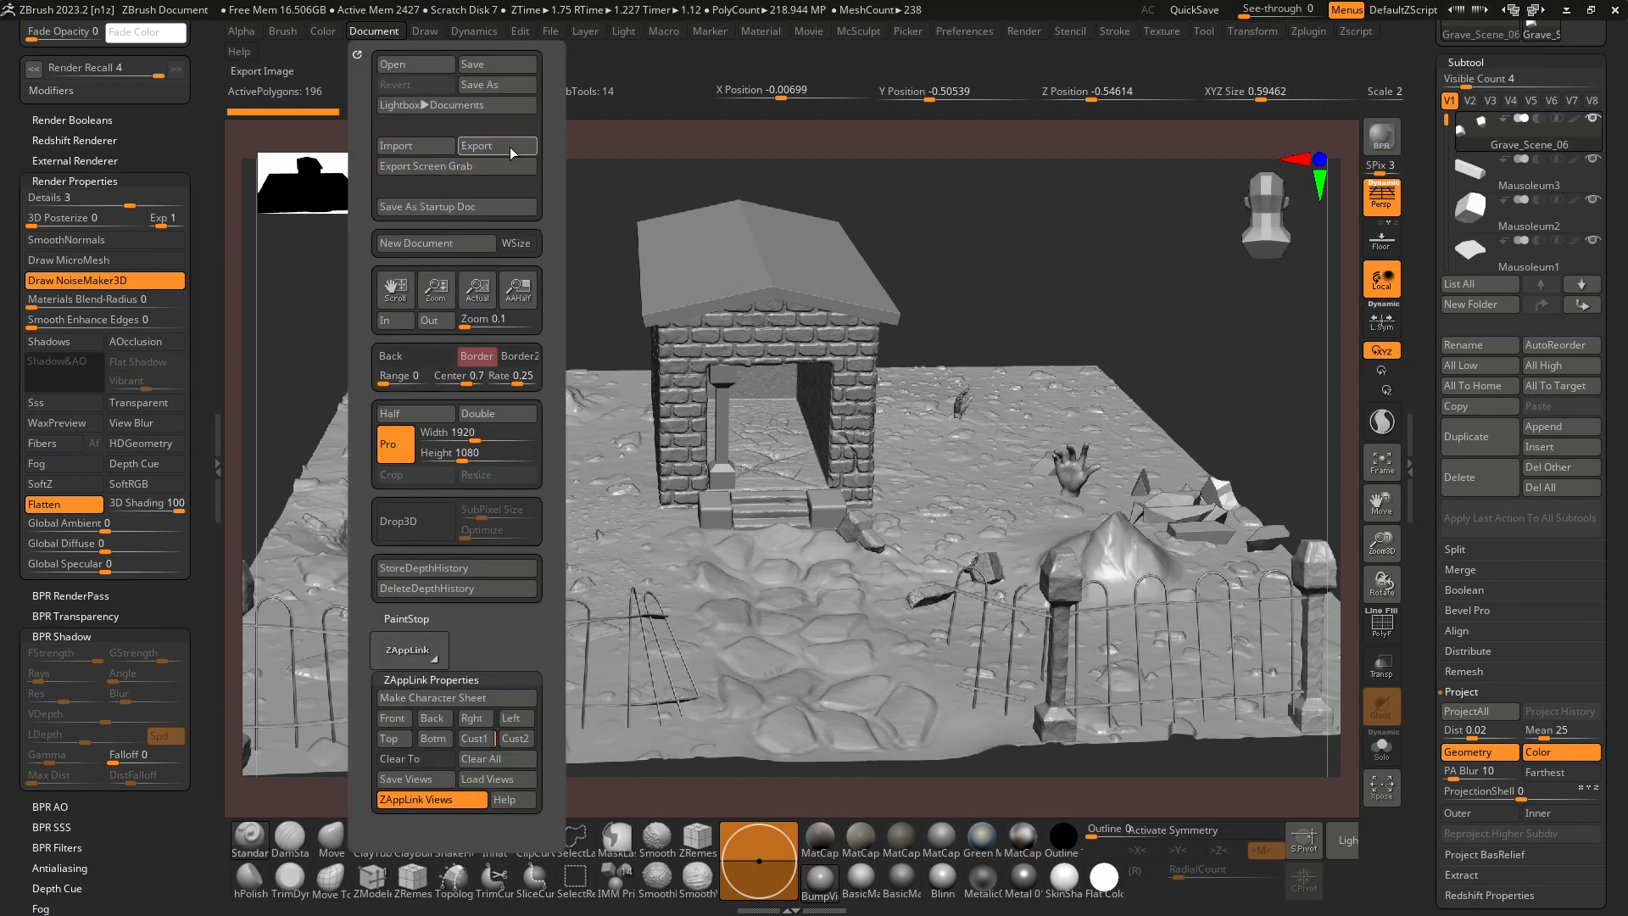
pyautogui.click(510, 146)
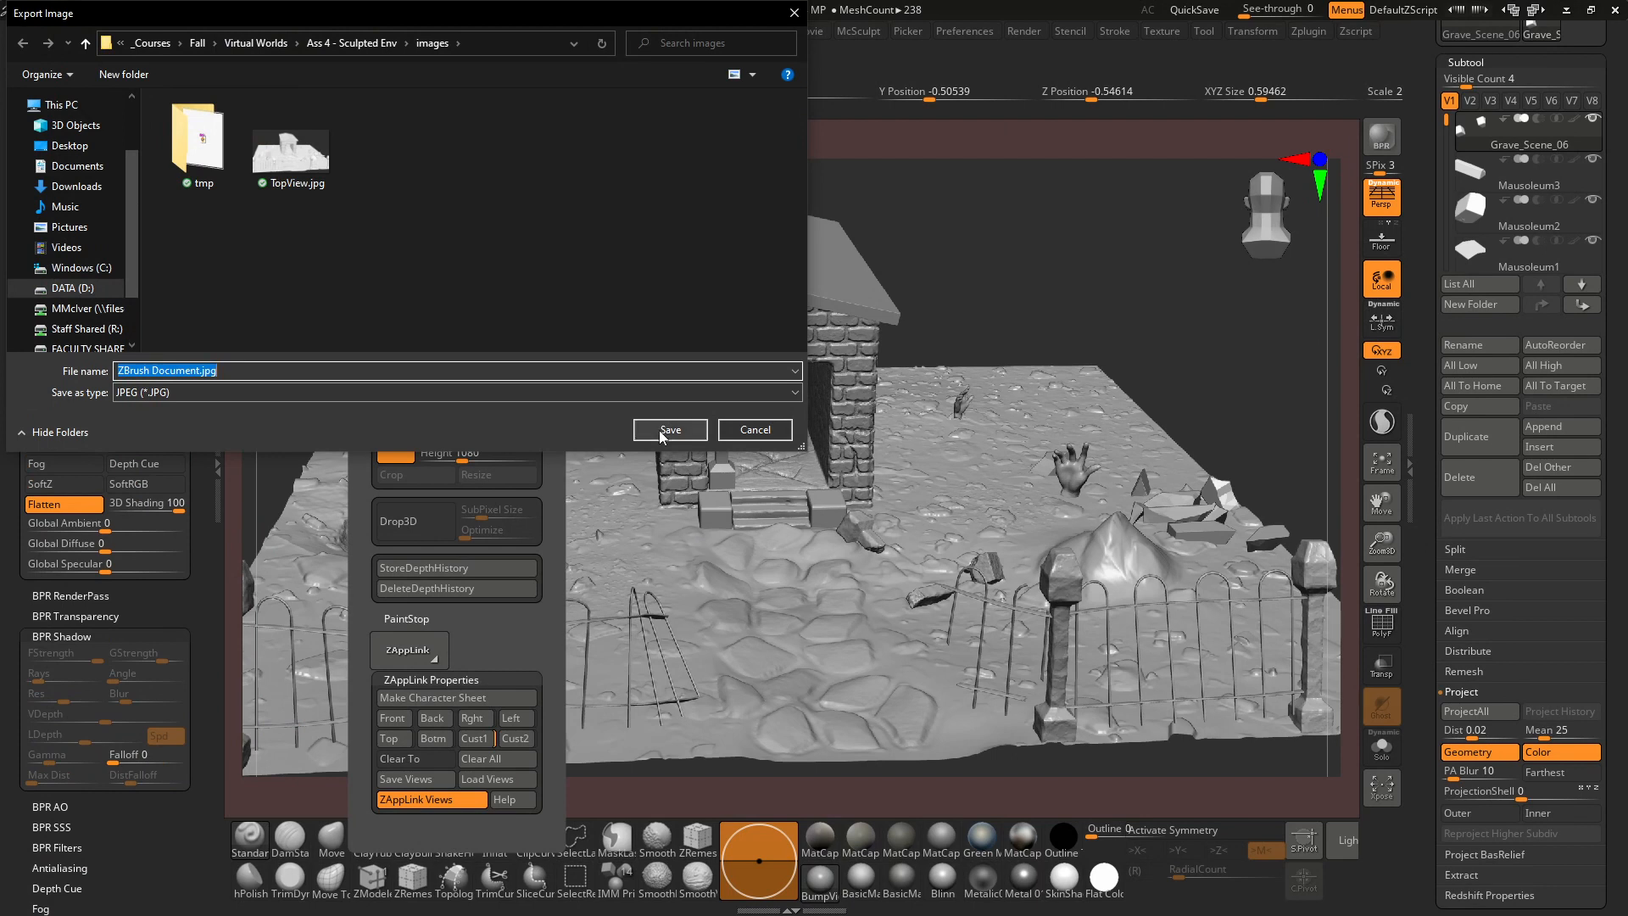
pyautogui.click(665, 430)
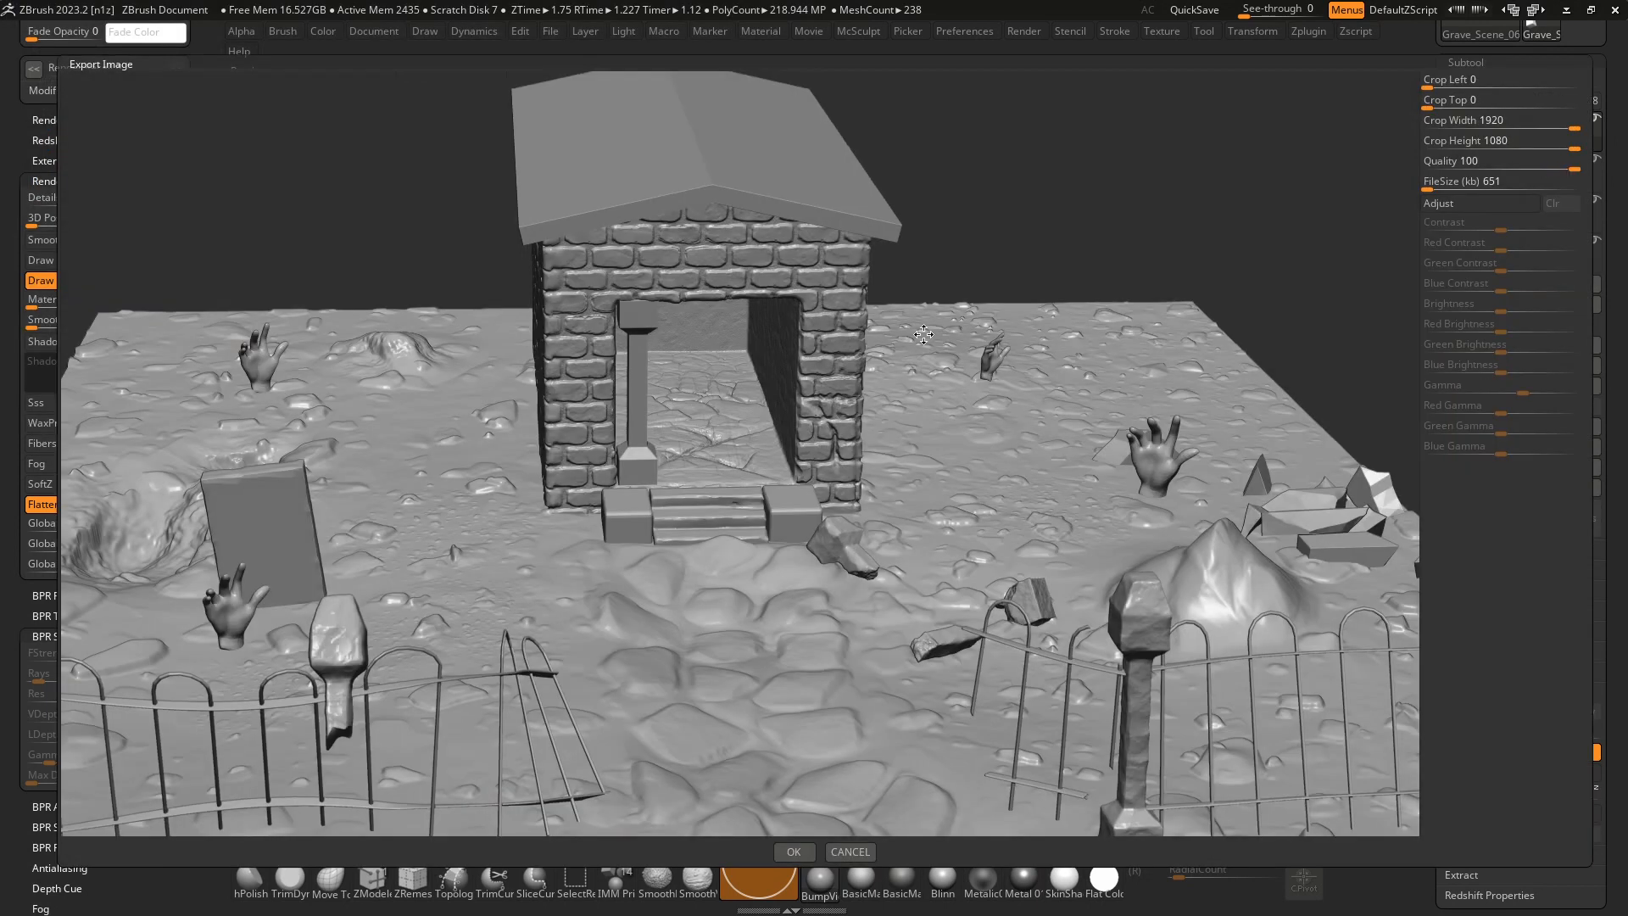
pyautogui.click(808, 857)
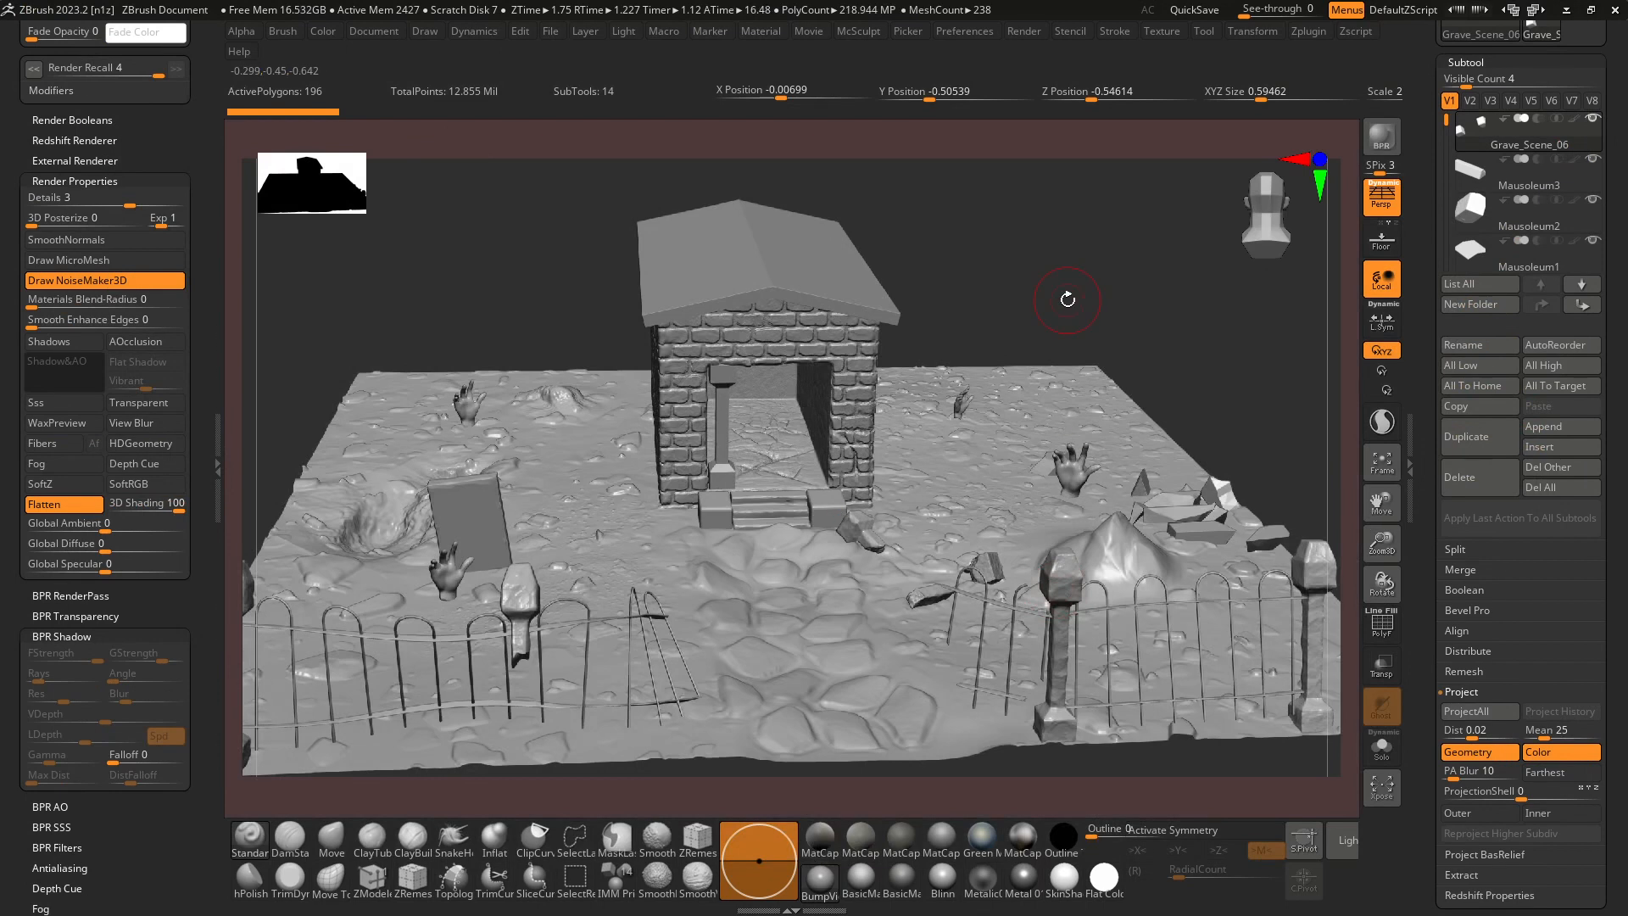